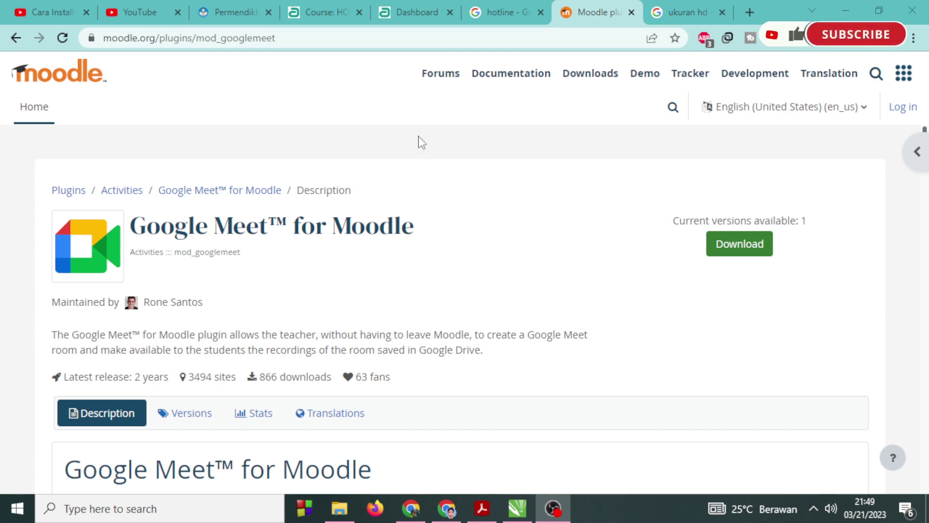
Review the Google Meet for Moodle plugin page's web address and title.
click(200, 37)
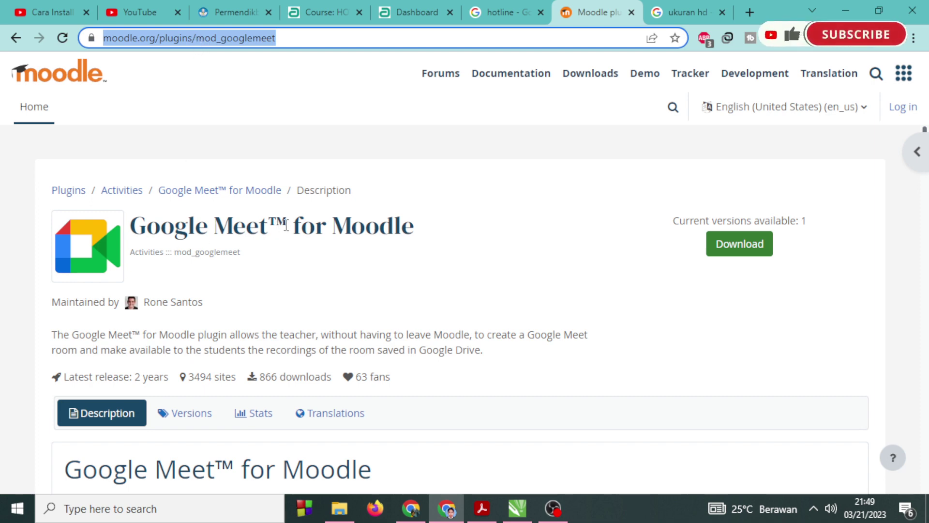
drag(286, 224, 427, 235)
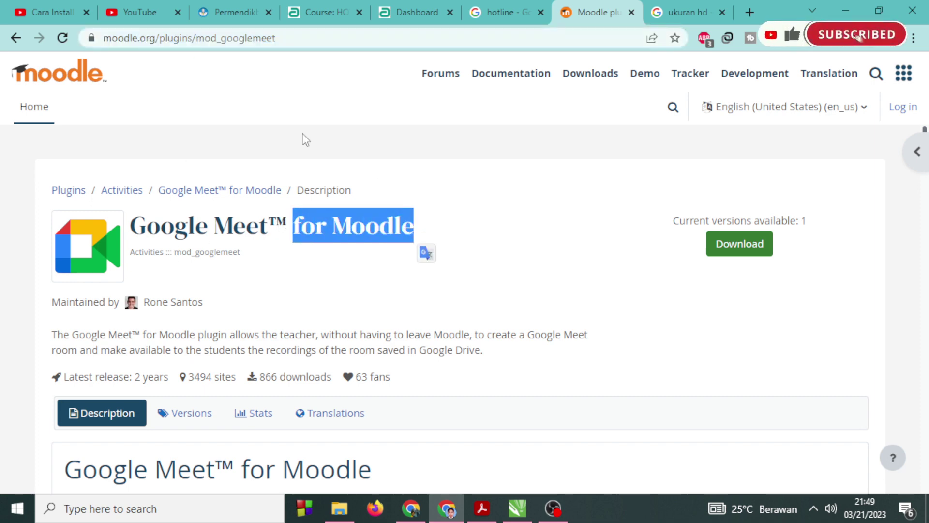
click(238, 41)
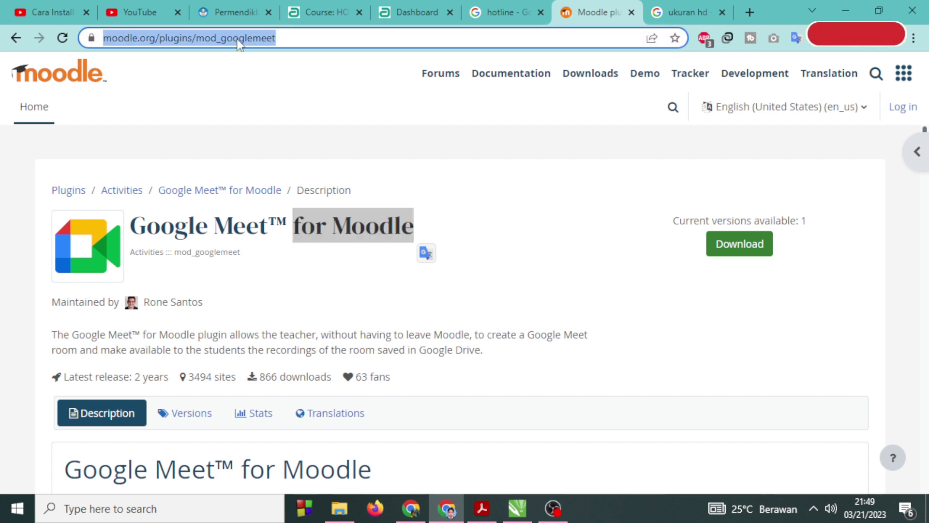
scroll(409, 327, down, 4)
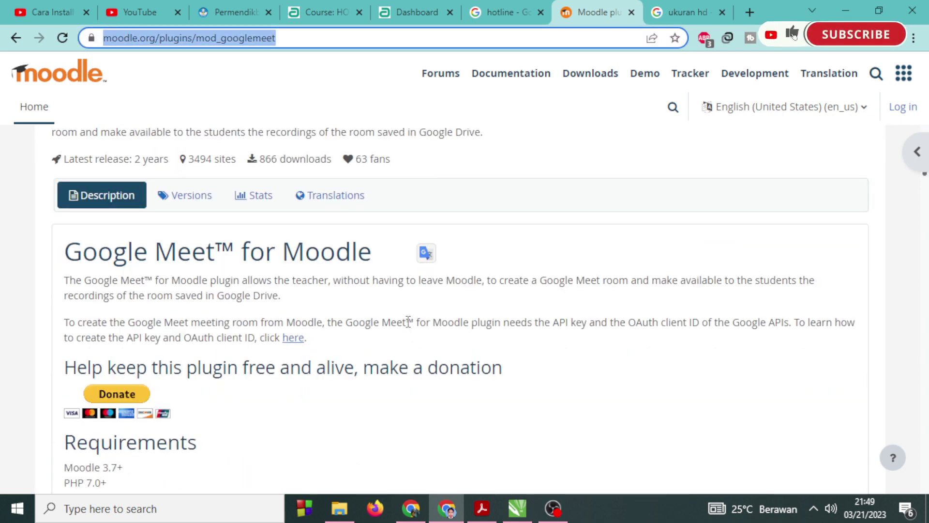
scroll(393, 317, up, 4)
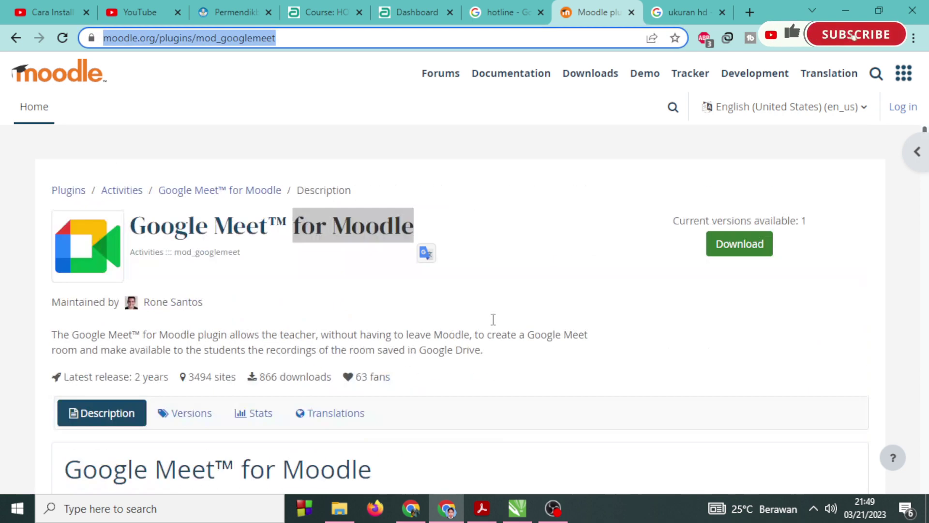
Browse the plugin's versions, including previous versions, and note Moodle 3.10 support.
click(180, 415)
scroll(484, 383, down, 4)
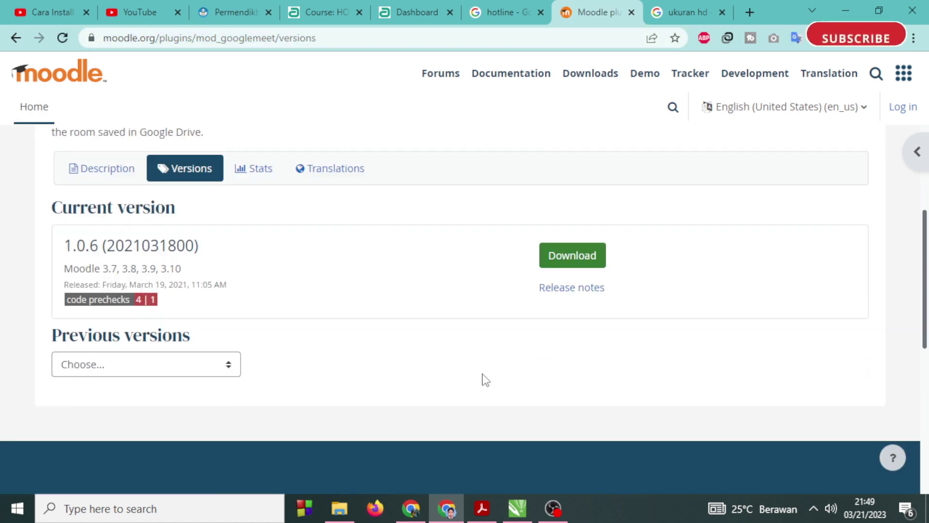
scroll(484, 378, up, 1)
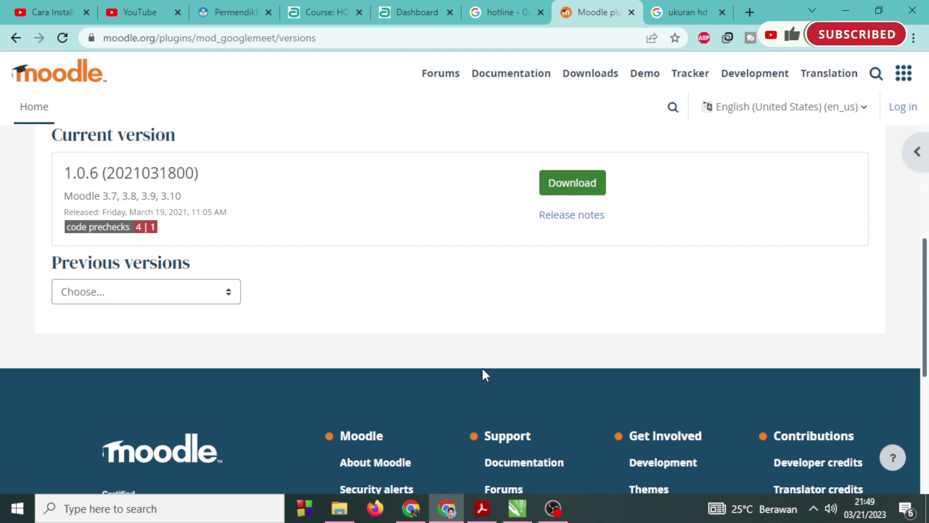
click(158, 293)
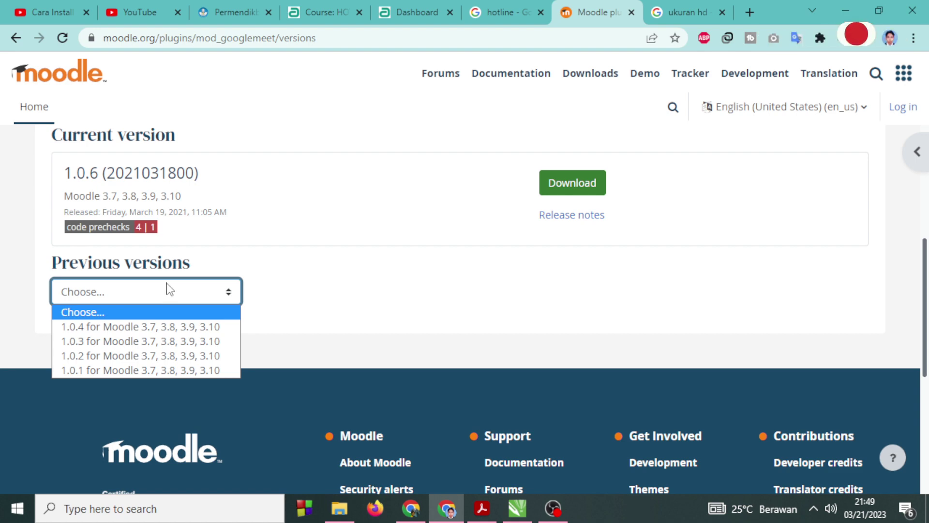
click(167, 284)
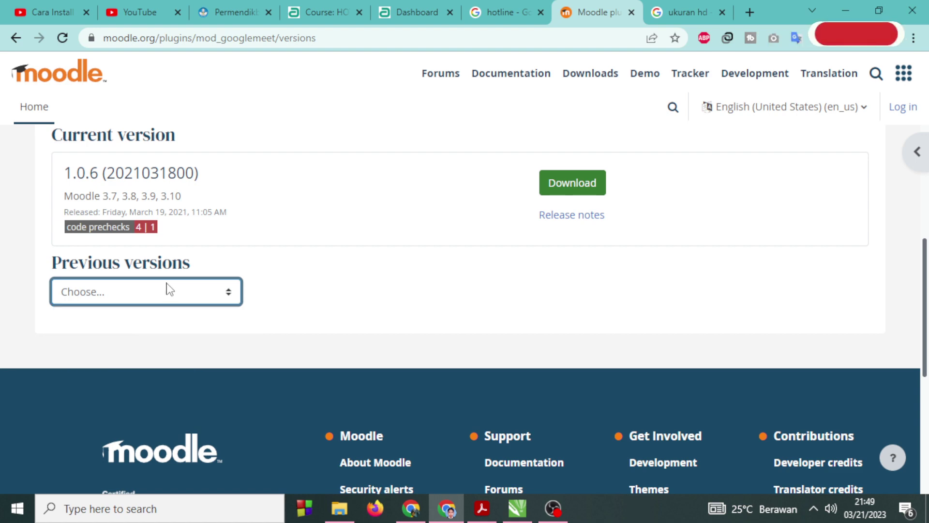
click(187, 199)
drag(170, 191, 164, 191)
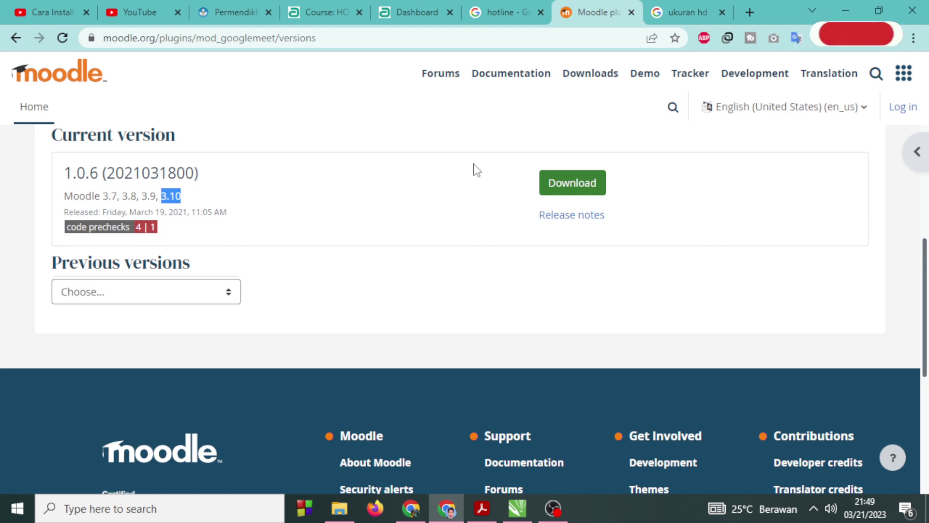
Download the 1.0.6 release zip and save it into New folder.
click(593, 183)
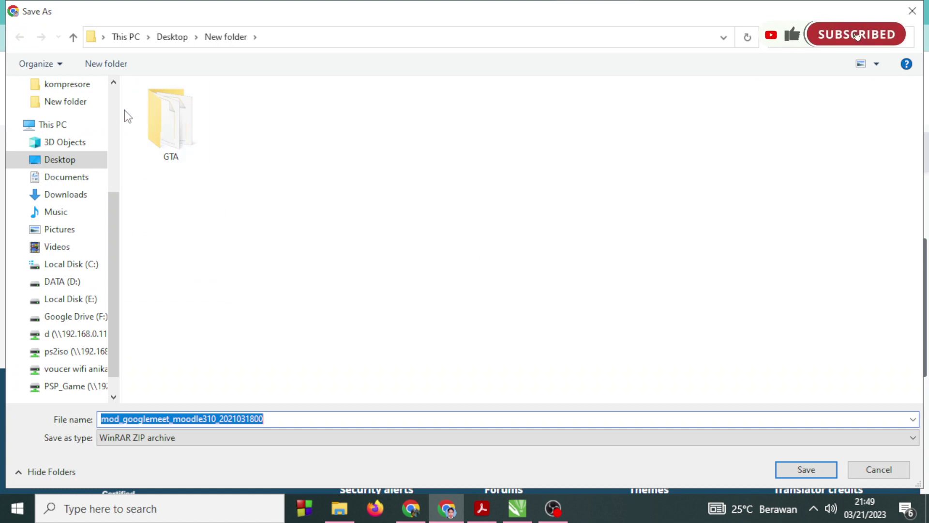
click(806, 469)
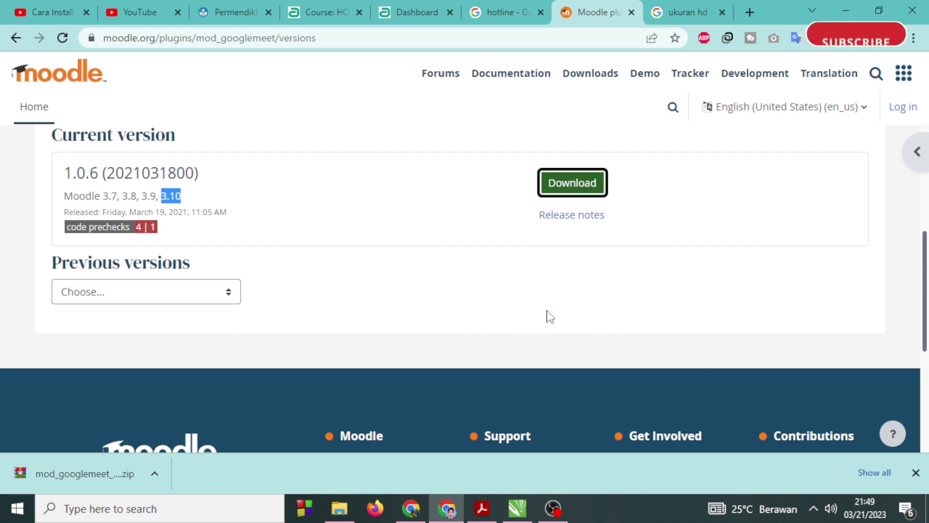
scroll(360, 287, up, 1)
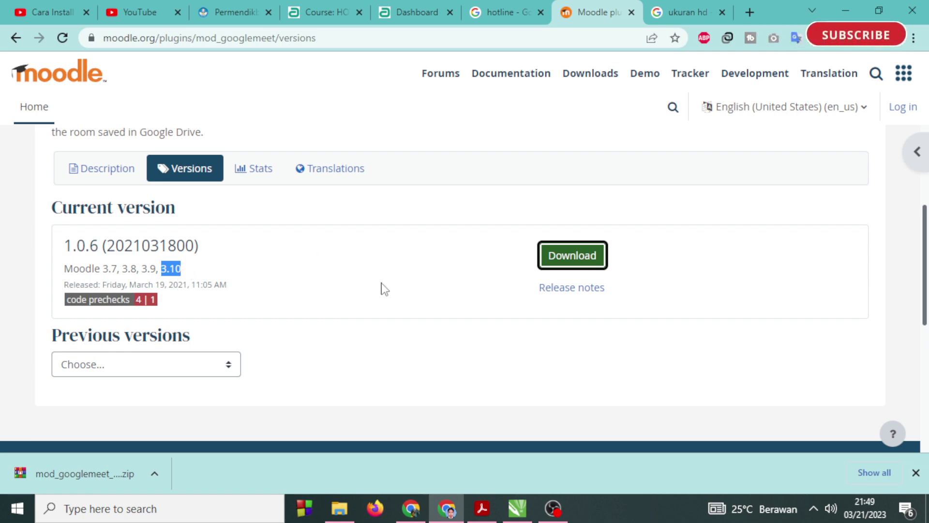
click(173, 267)
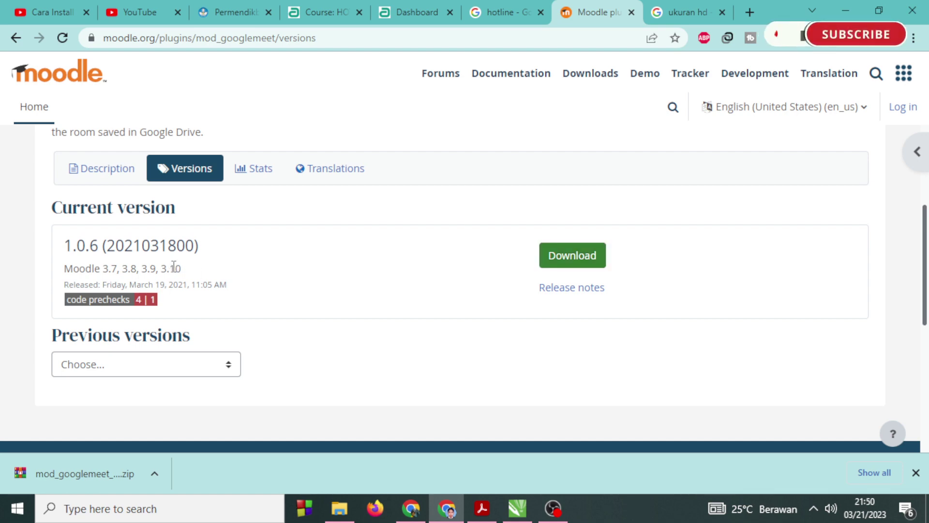
Open the Moodle dashboard in a new tab and switch to it.
click(394, 6)
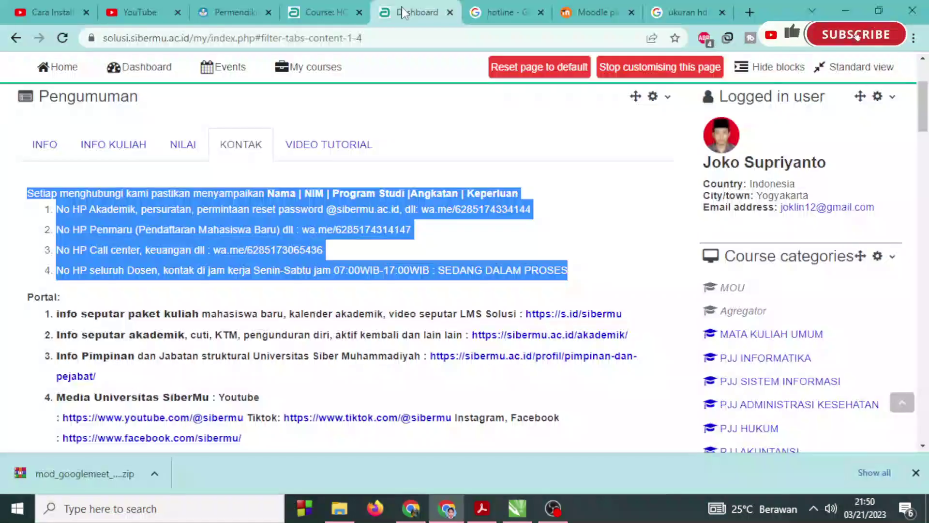
click(312, 10)
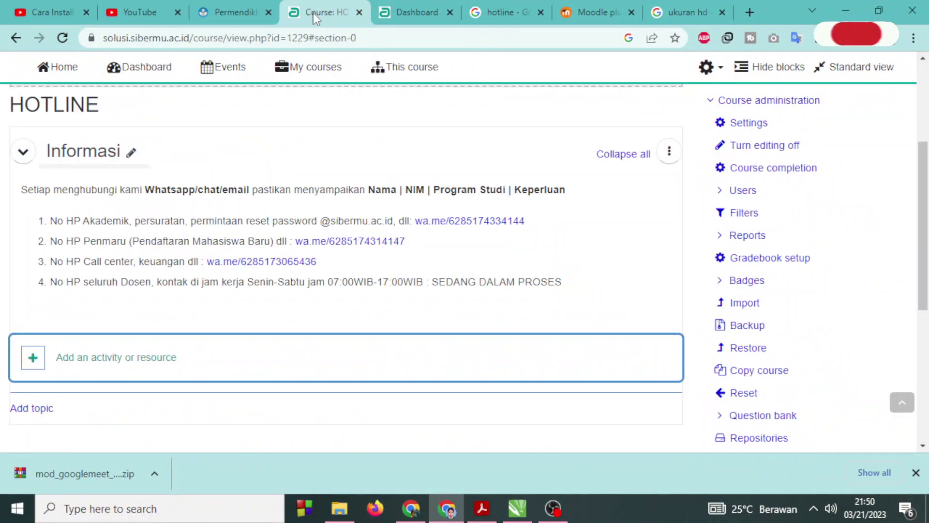
scroll(577, 350, up, 3)
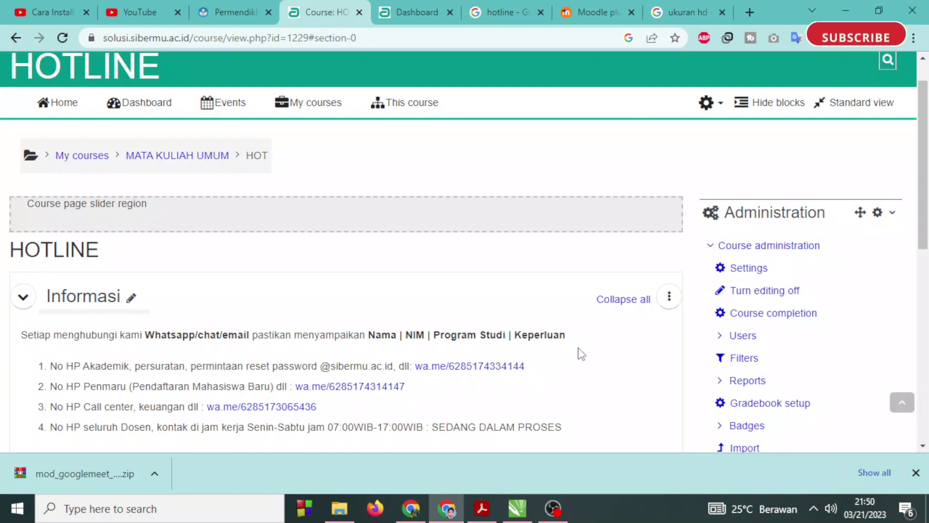
right_click(140, 103)
click(157, 112)
key(ctrl+Tab)
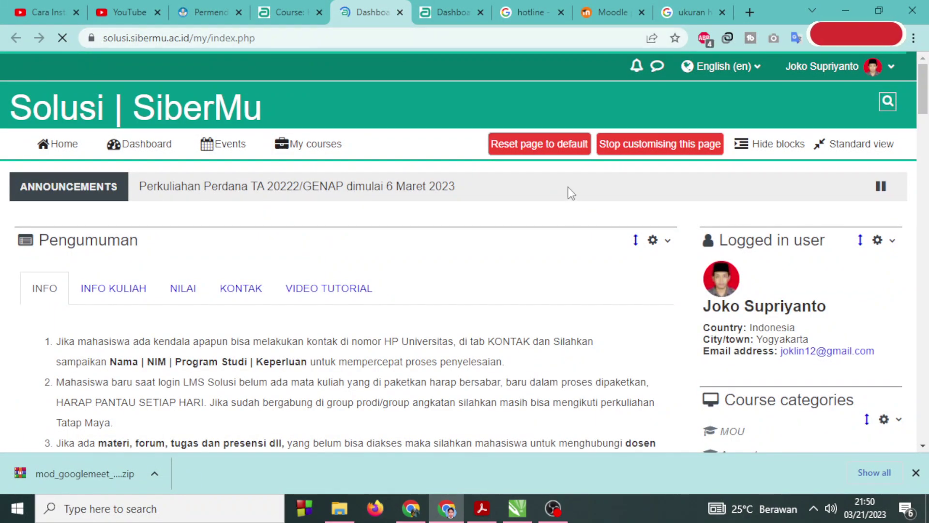
Expand Site administration > Plugins and go to Install plugins.
scroll(699, 357, down, 15)
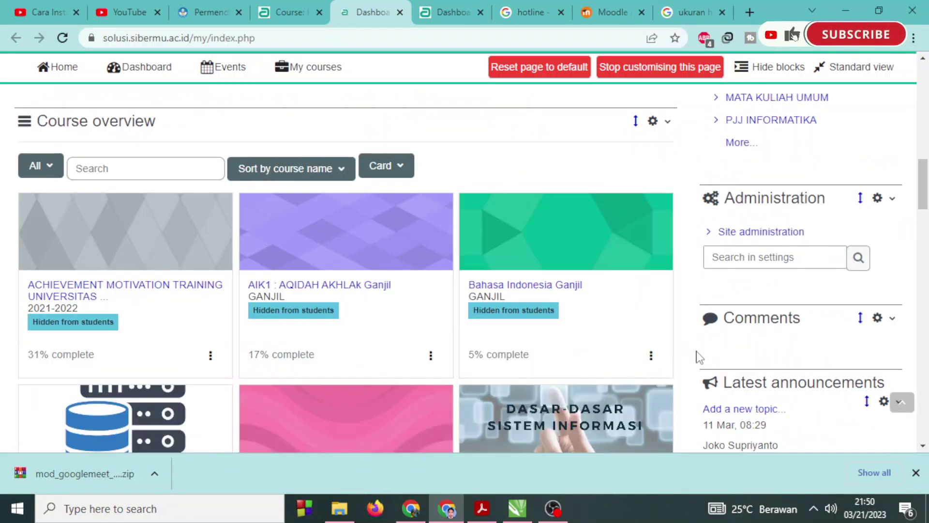
scroll(699, 356, down, 2)
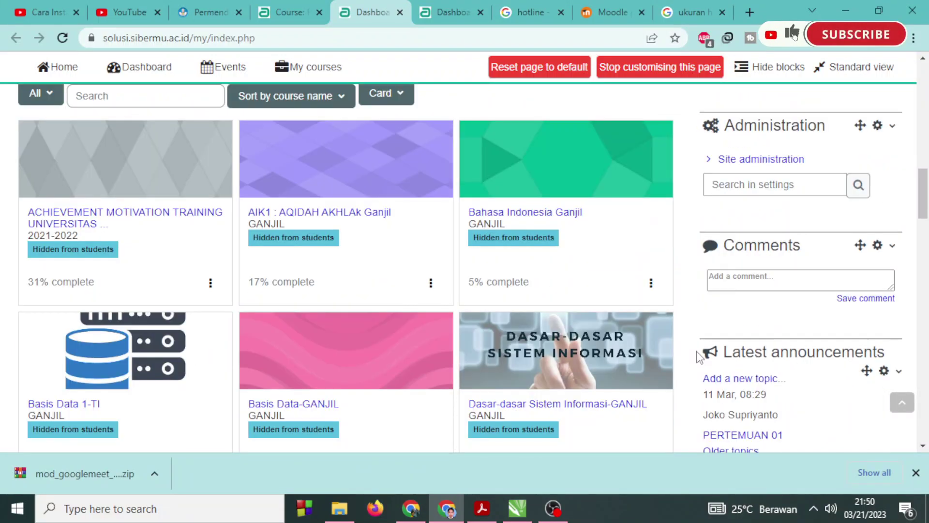
click(711, 161)
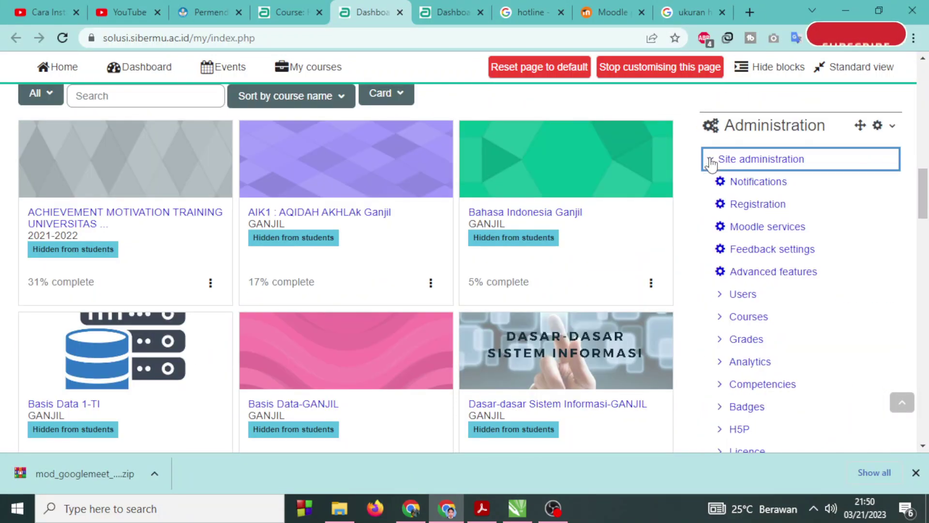
scroll(708, 300, down, 2)
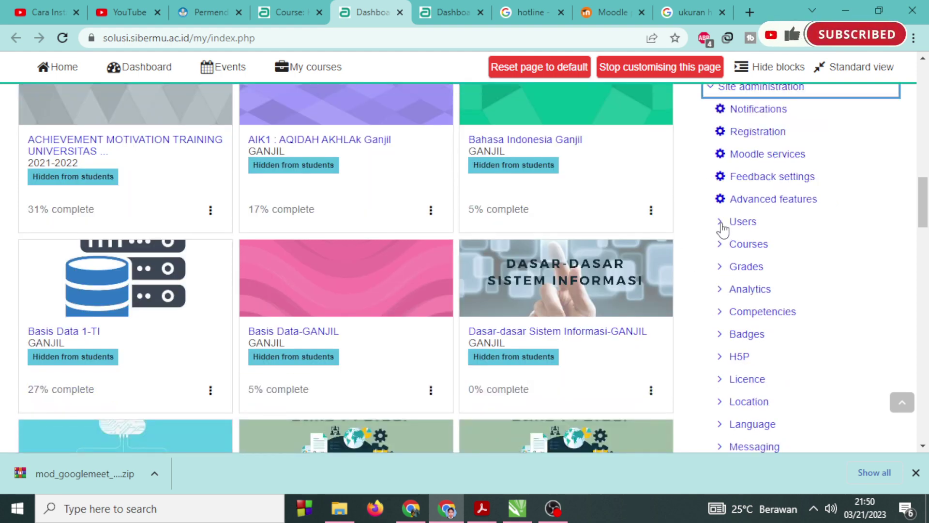
scroll(693, 283, down, 3)
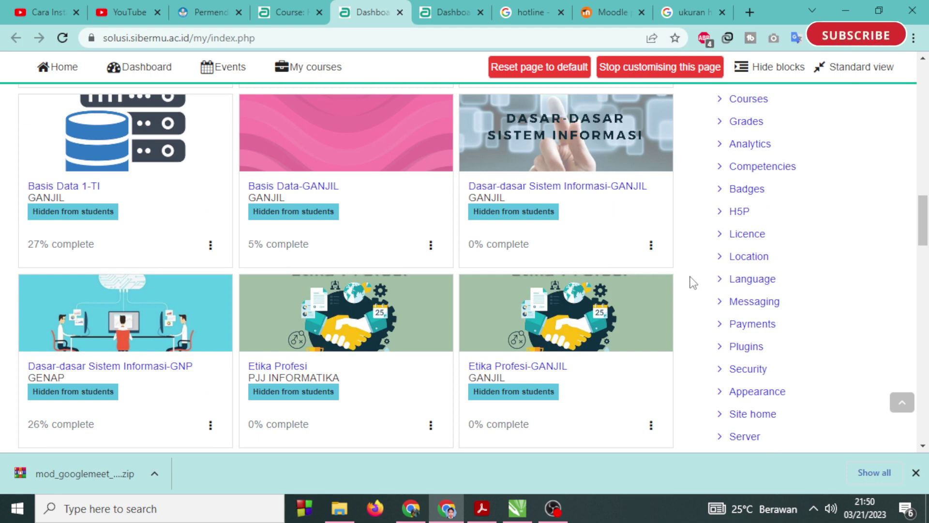
scroll(692, 280, down, 2)
click(721, 274)
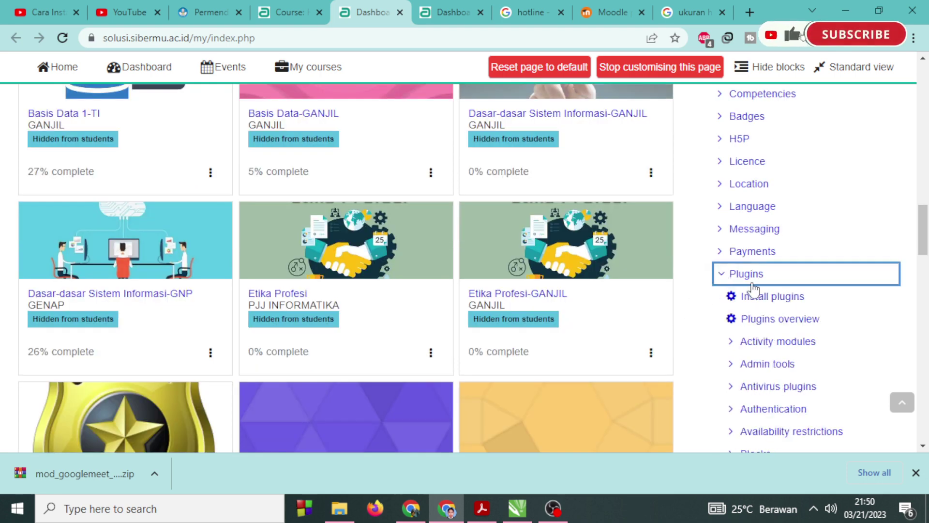
click(767, 295)
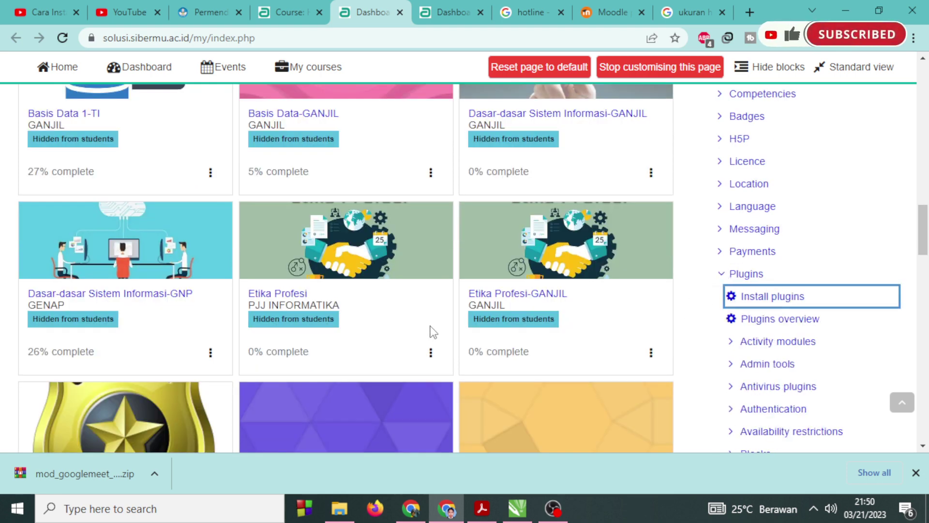
click(756, 298)
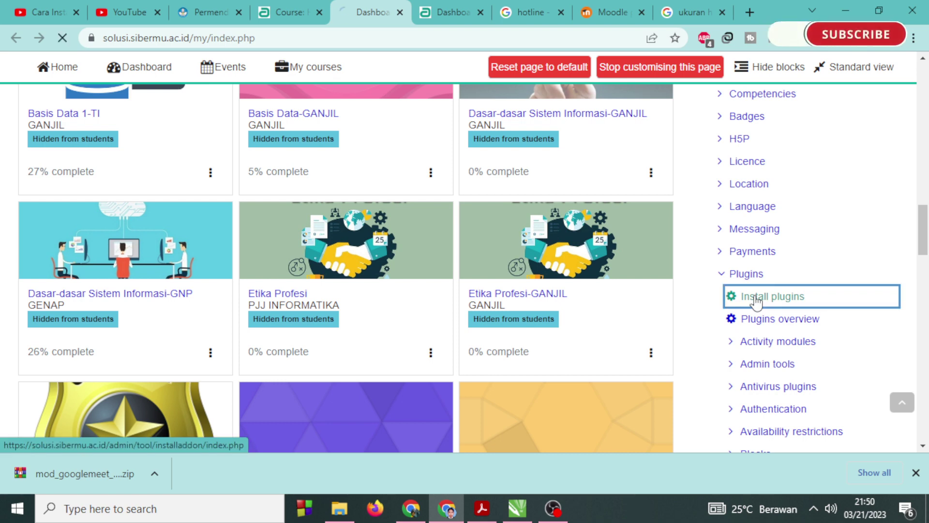
Choose mod_googlemeet_moodle310_2021031800.zip in the file picker as the package to upload.
scroll(242, 359, down, 3)
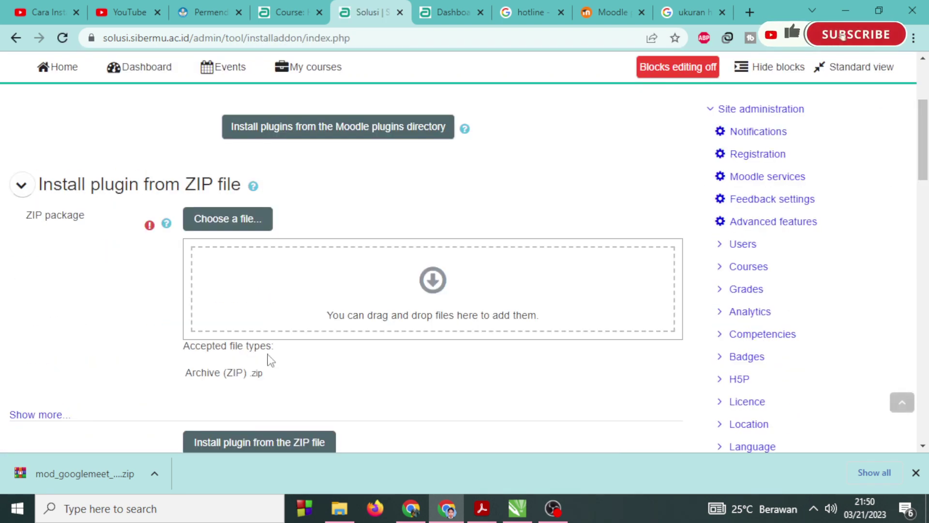
click(255, 227)
click(373, 189)
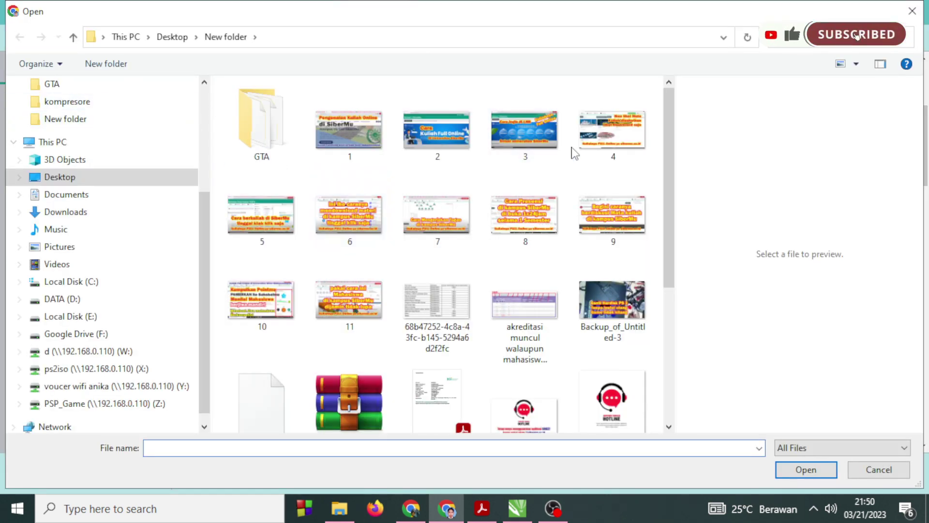
click(856, 64)
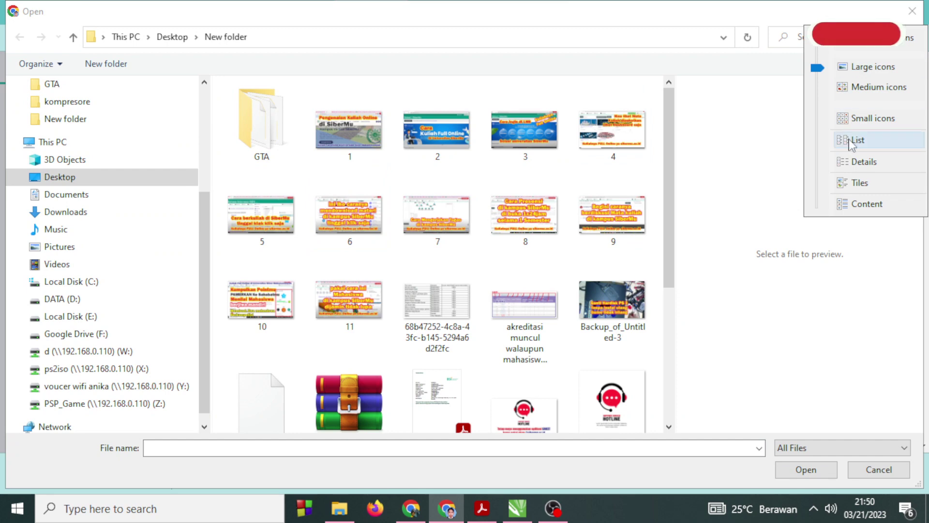
click(853, 159)
click(363, 85)
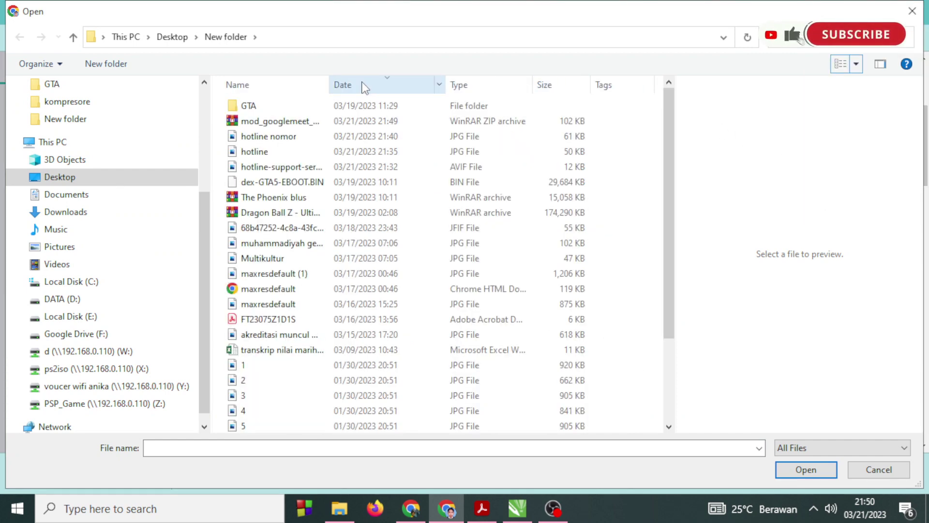
click(285, 121)
double_click(329, 81)
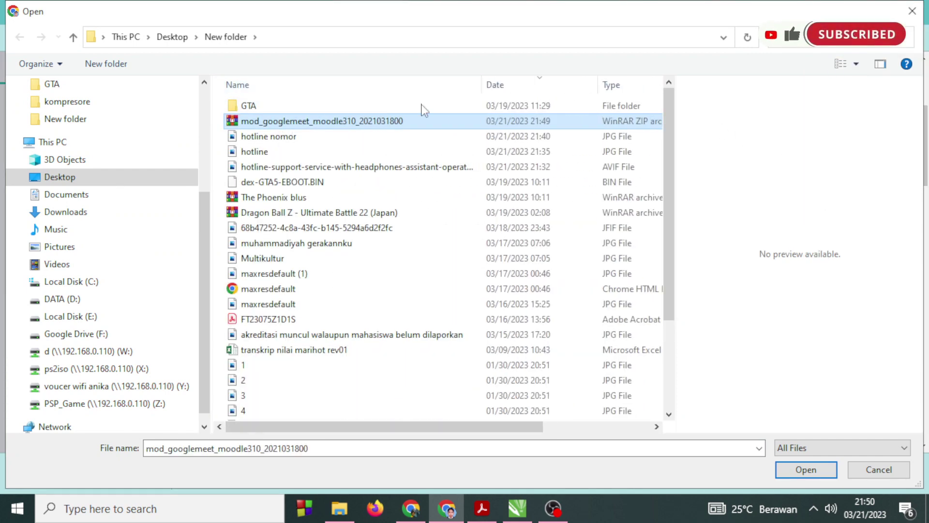
key(Return)
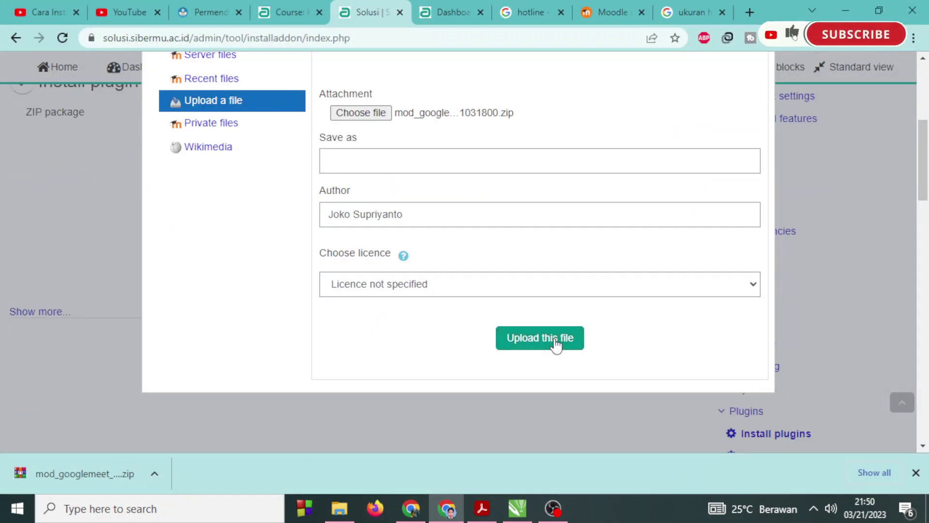
click(554, 341)
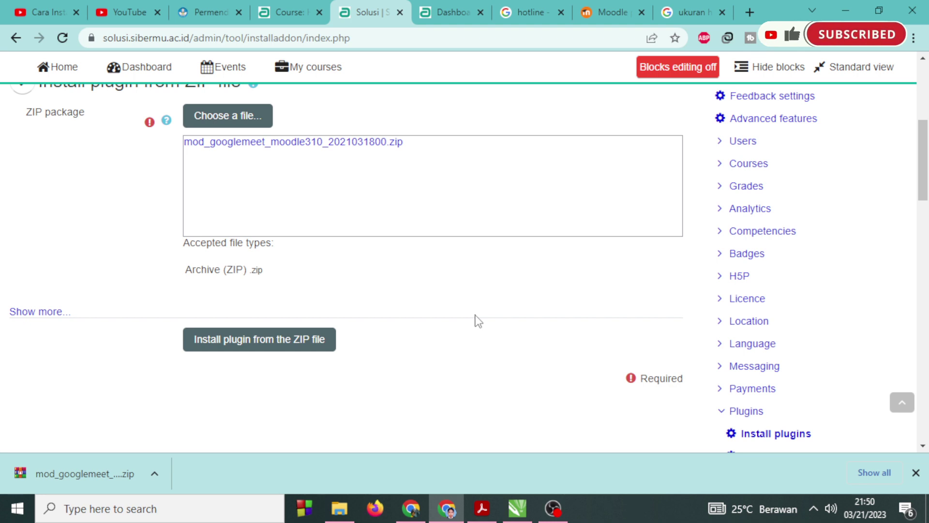
Install from the ZIP, passing package validation and server checks to the Plugins check page.
click(273, 345)
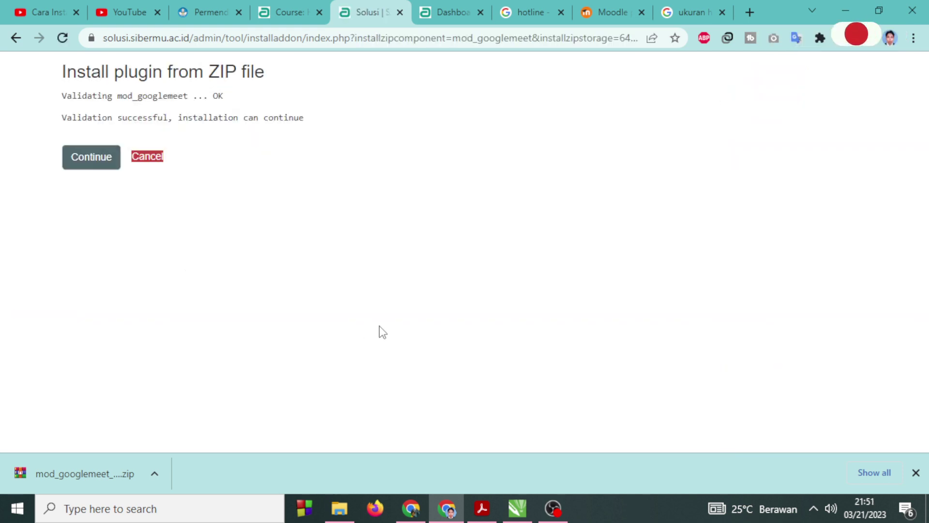
click(98, 160)
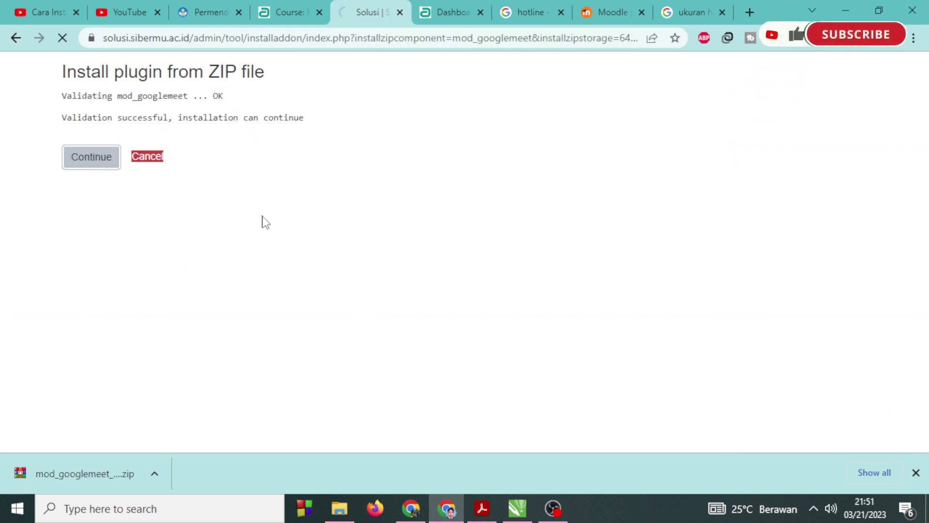
drag(250, 100, 102, 124)
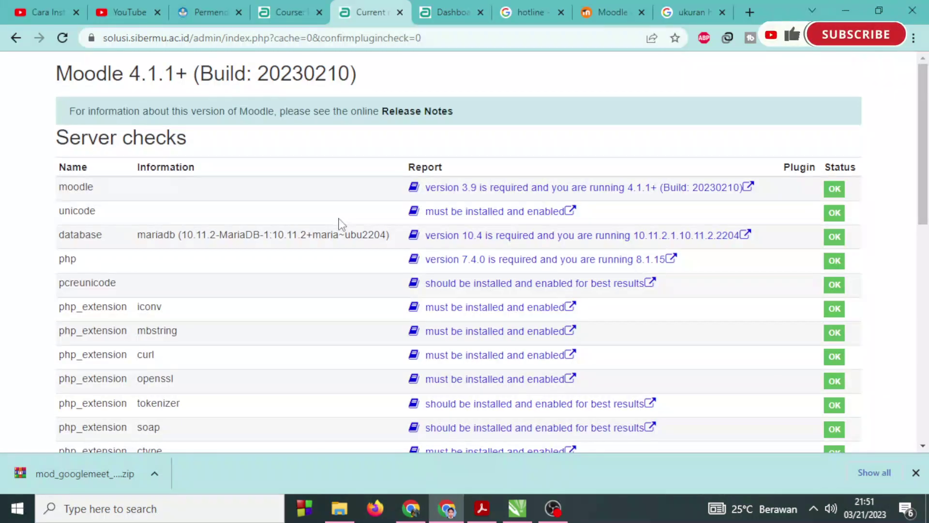
scroll(368, 351, down, 5)
scroll(368, 351, down, 5)
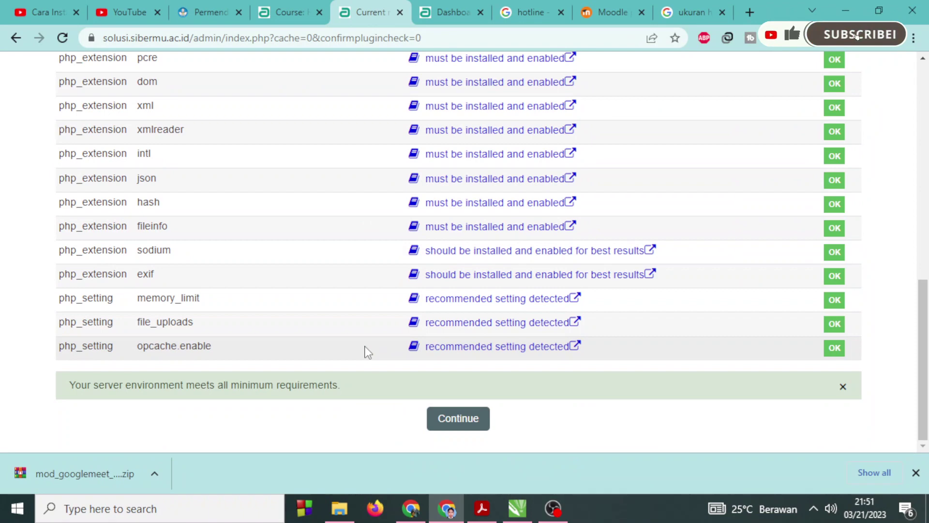
click(458, 417)
scroll(299, 332, up, 5)
scroll(290, 350, down, 5)
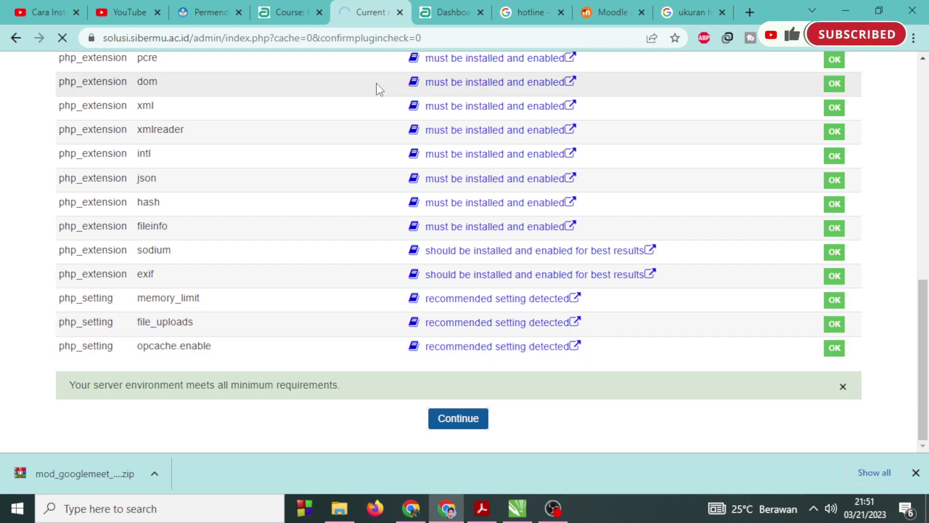
scroll(341, 206, down, 4)
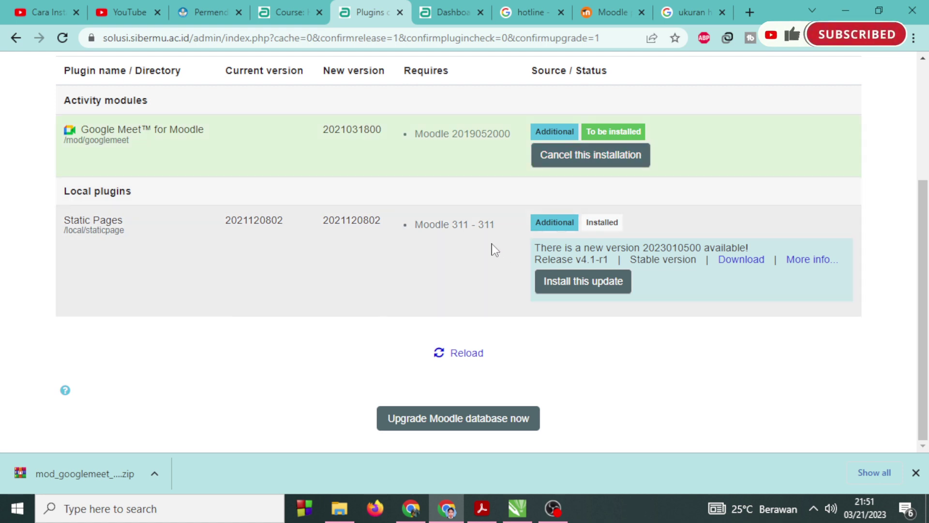
Upgrade the Moodle database to install mod_googlemeet, then continue past the Success page.
click(462, 425)
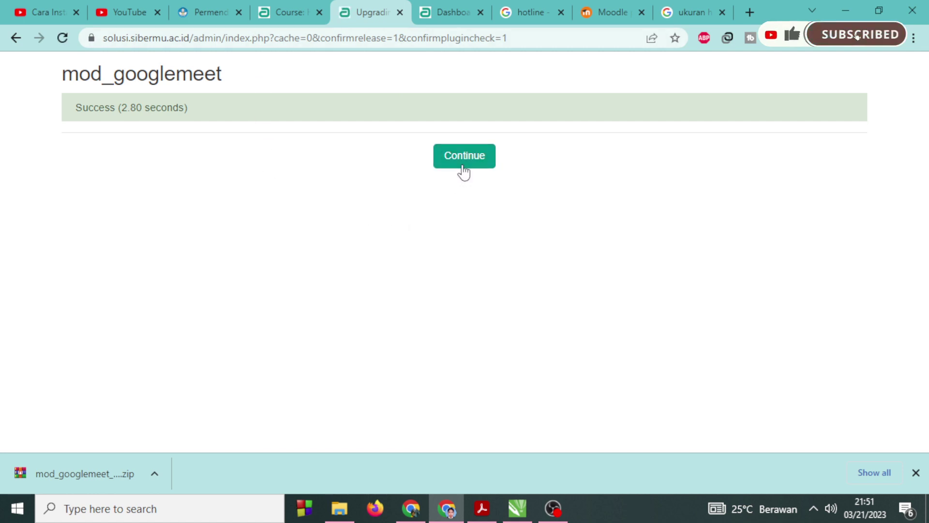
click(465, 164)
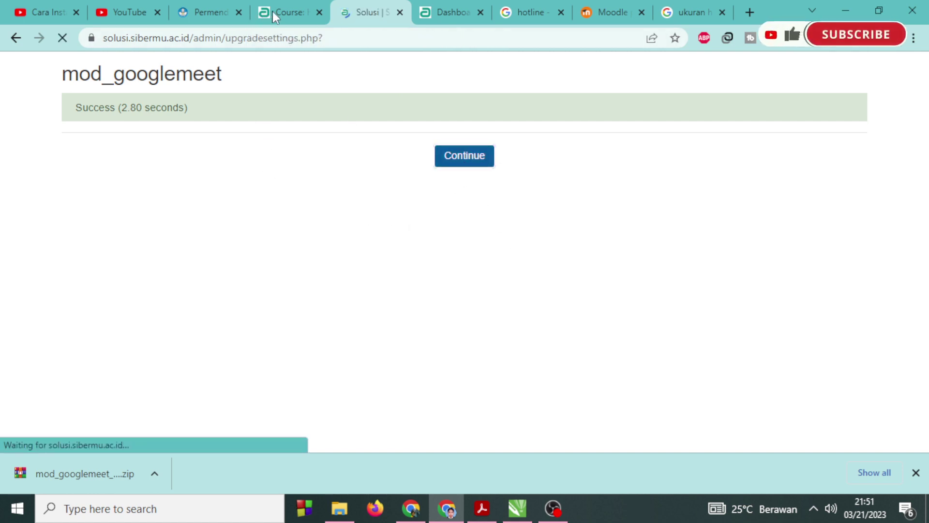
Scroll through the Google Meet settings, with API key and OAuth client ID empty, then show the desktop.
click(286, 10)
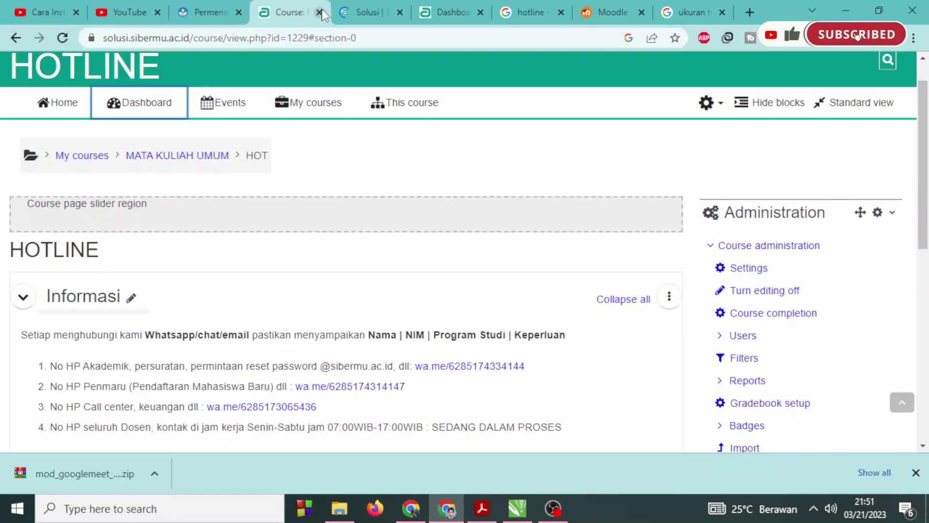
click(360, 8)
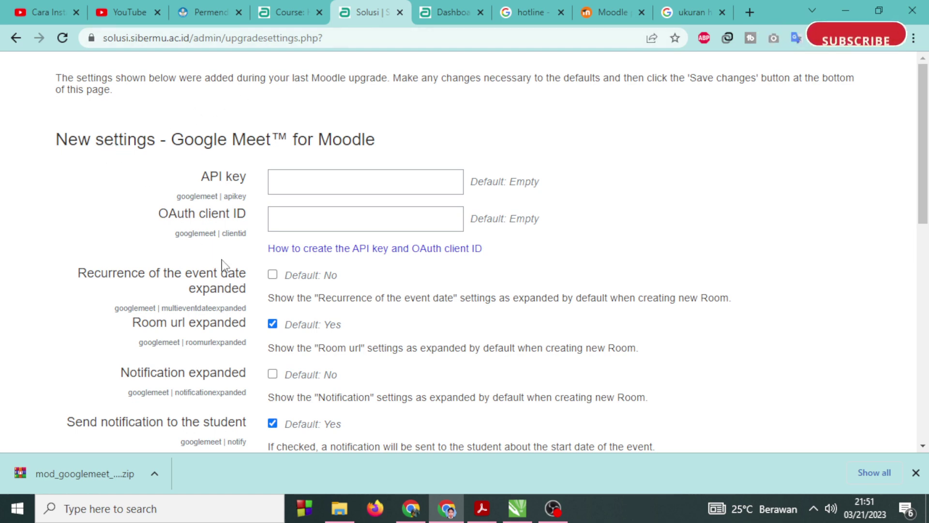
scroll(224, 259, down, 3)
scroll(224, 259, down, 4)
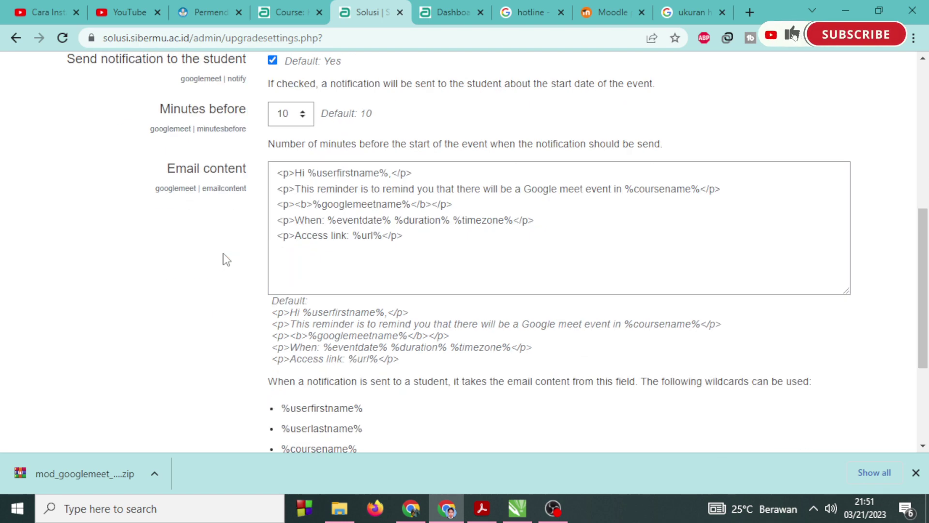
scroll(224, 259, down, 4)
scroll(224, 259, up, 10)
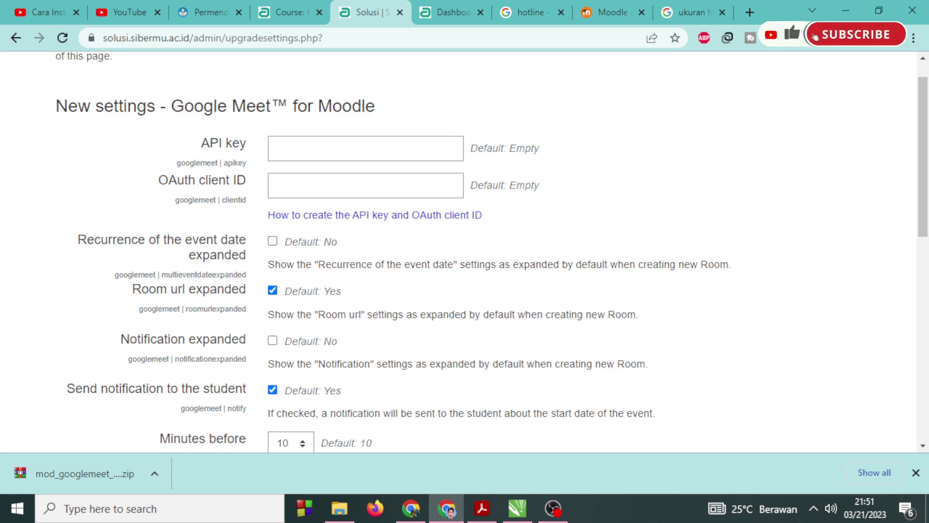
key(super+d)
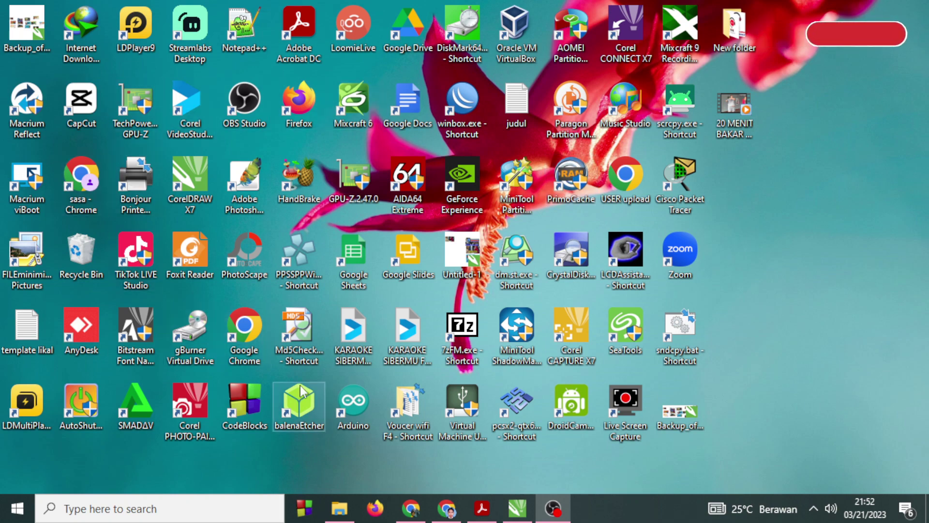
Launch Chrome under the sibermu.ac.id work profile and maximize the window.
double_click(245, 329)
scroll(529, 276, down, 2)
scroll(529, 276, down, 4)
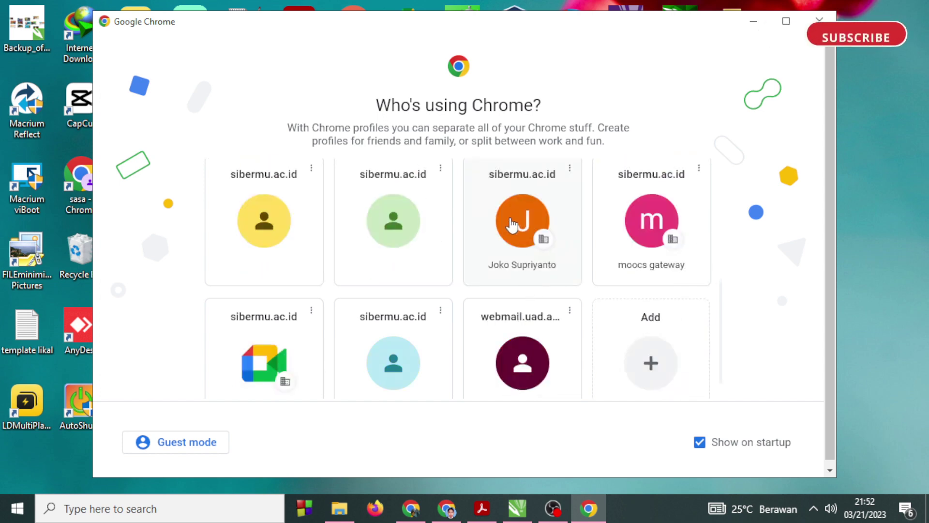
scroll(513, 281, up, 3)
scroll(512, 280, down, 2)
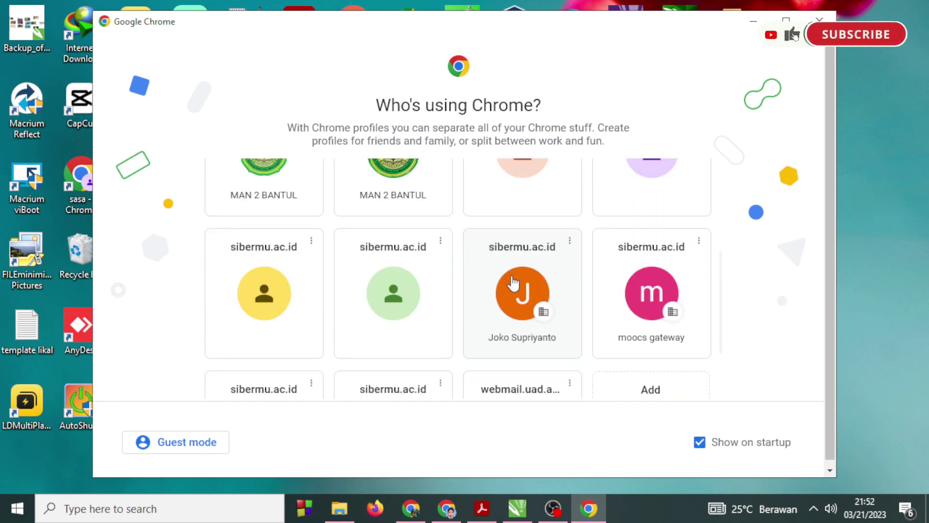
click(513, 283)
double_click(500, 233)
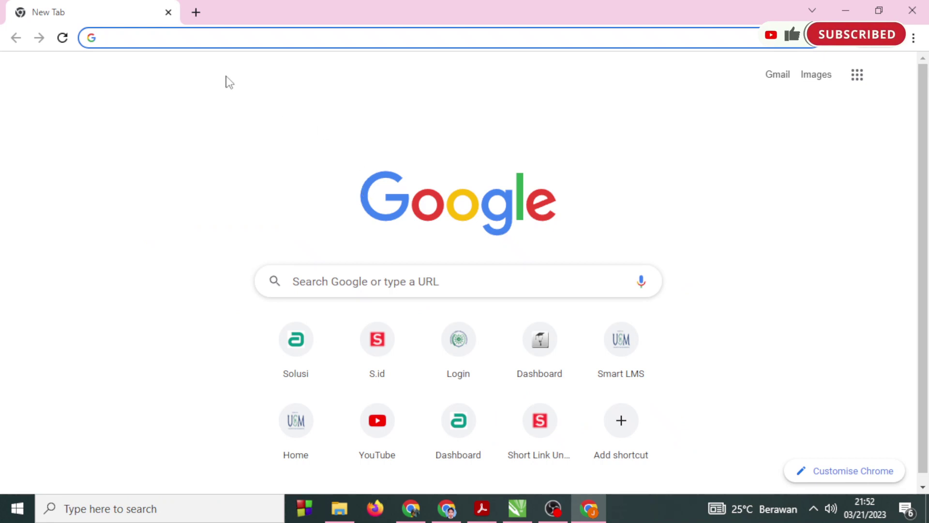
right_click(163, 37)
click(207, 134)
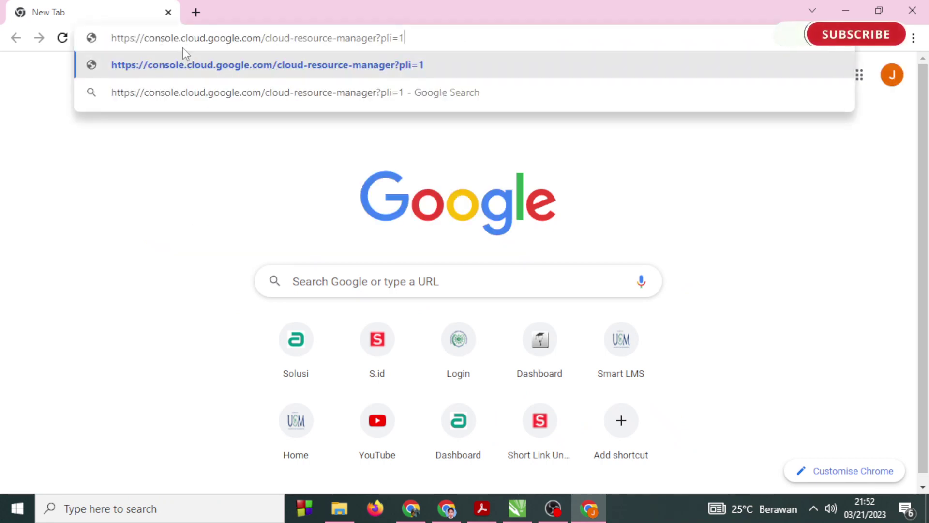
drag(119, 38, 483, 37)
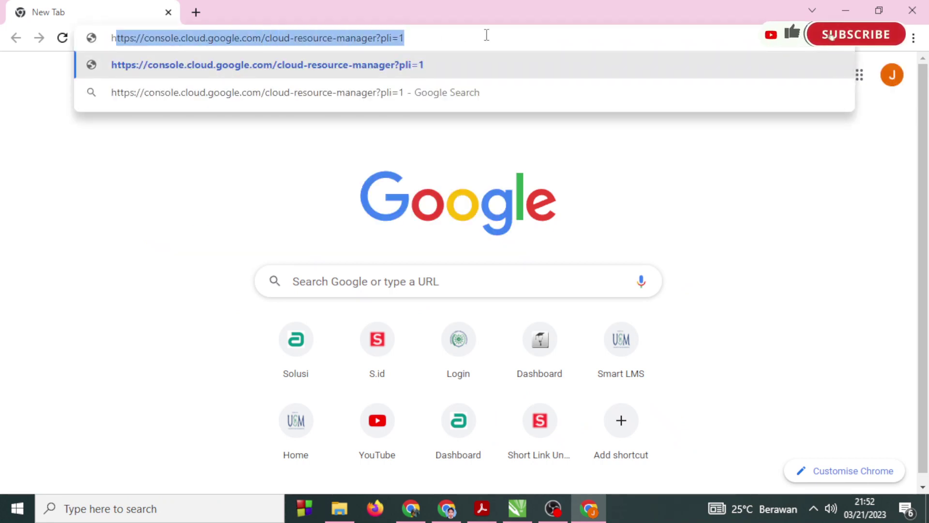
key(Return)
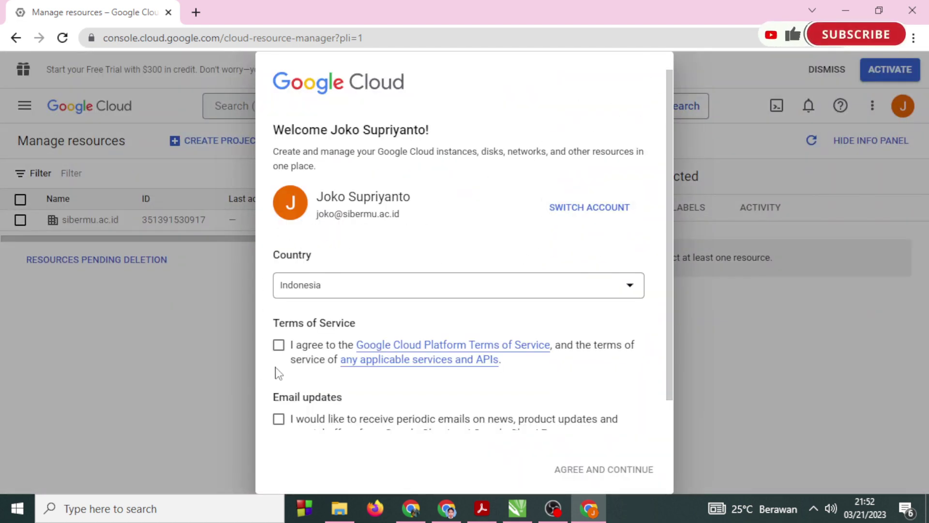
Agree to the Google Cloud terms of service and opt in to email updates.
scroll(392, 423, down, 1)
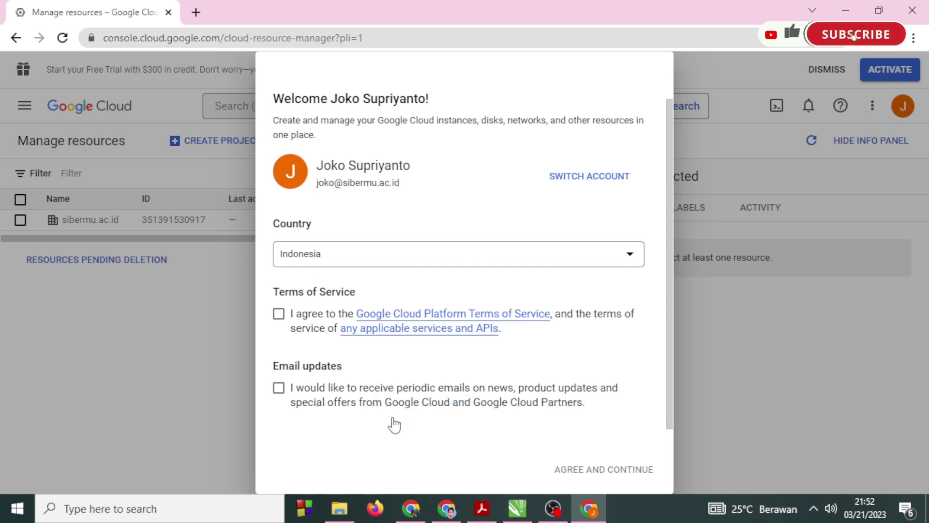
click(279, 314)
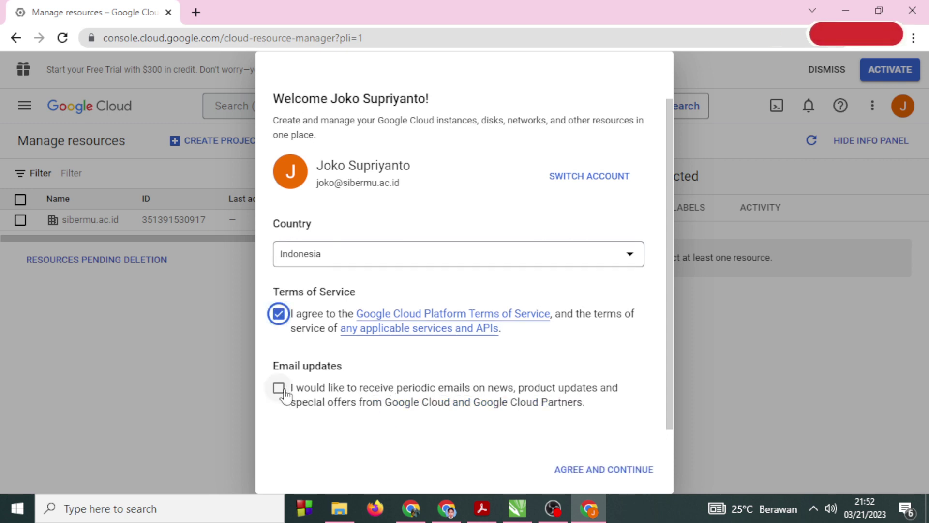
click(280, 389)
click(590, 467)
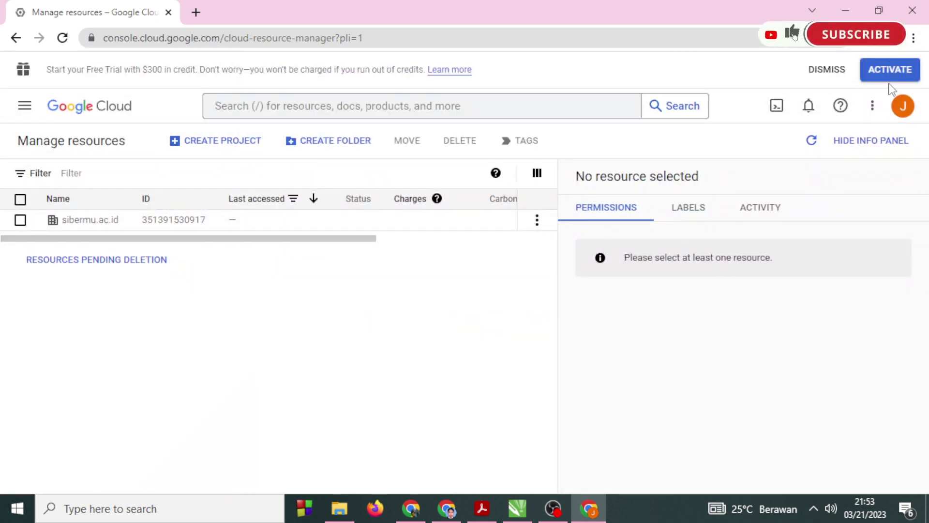
click(902, 109)
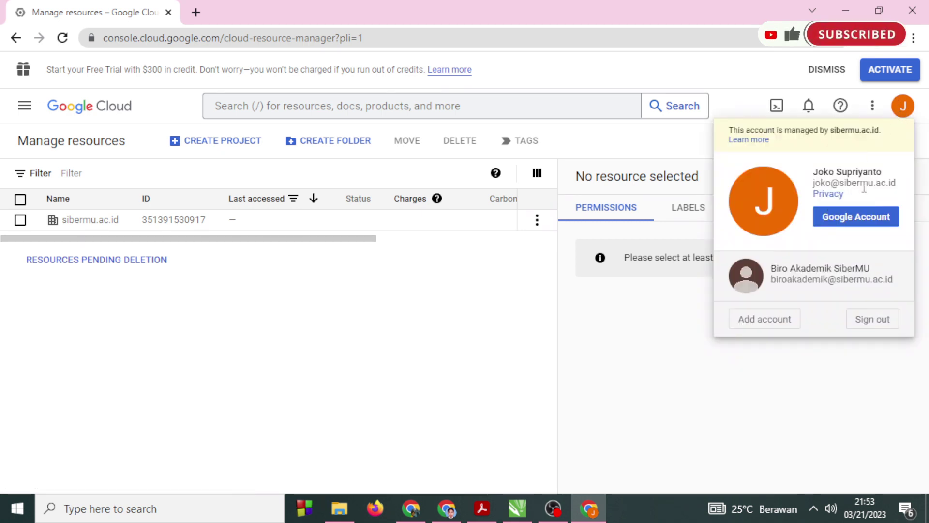
click(501, 282)
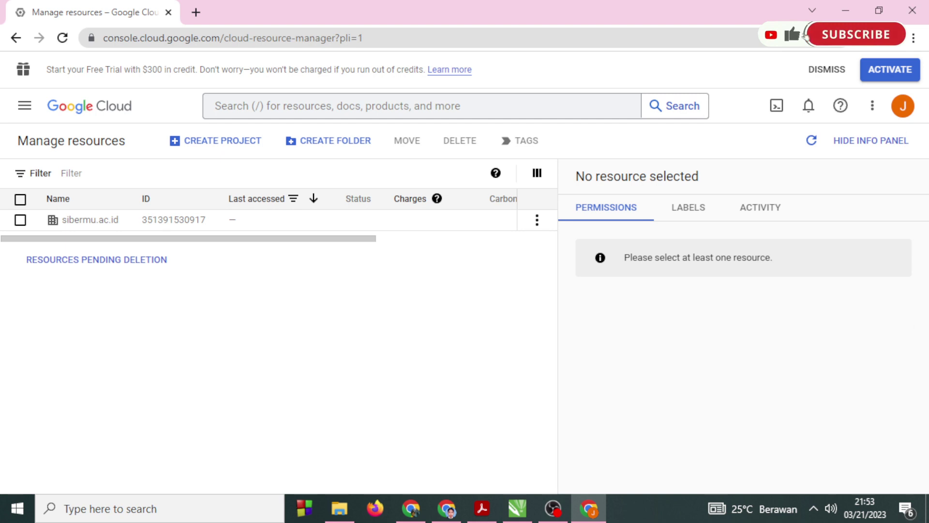
key(alt+Tab)
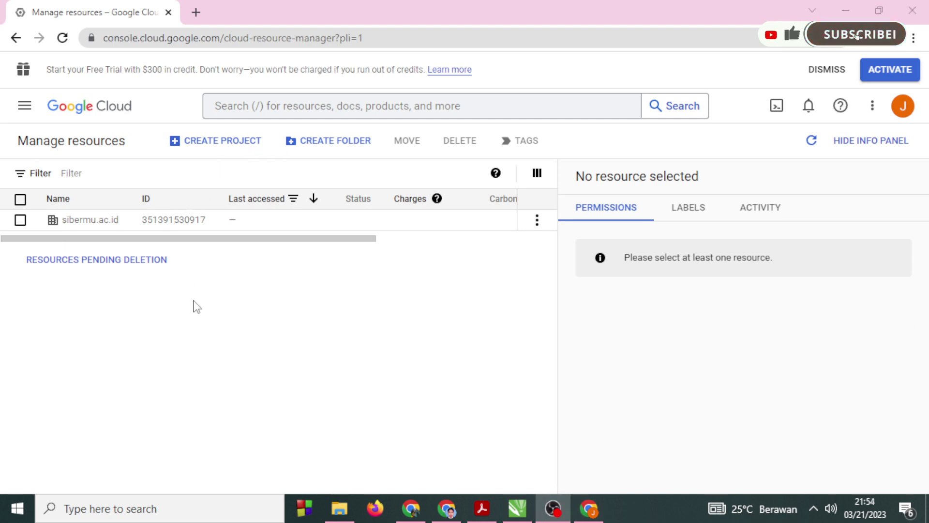
Create a project named 'solusi for gmeet' in the sibermu.ac.id organization.
click(227, 142)
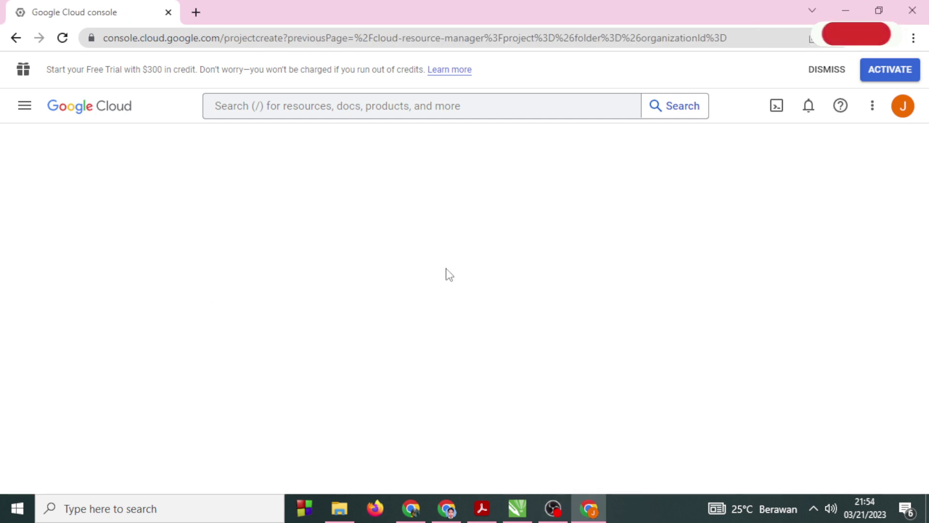
click(149, 277)
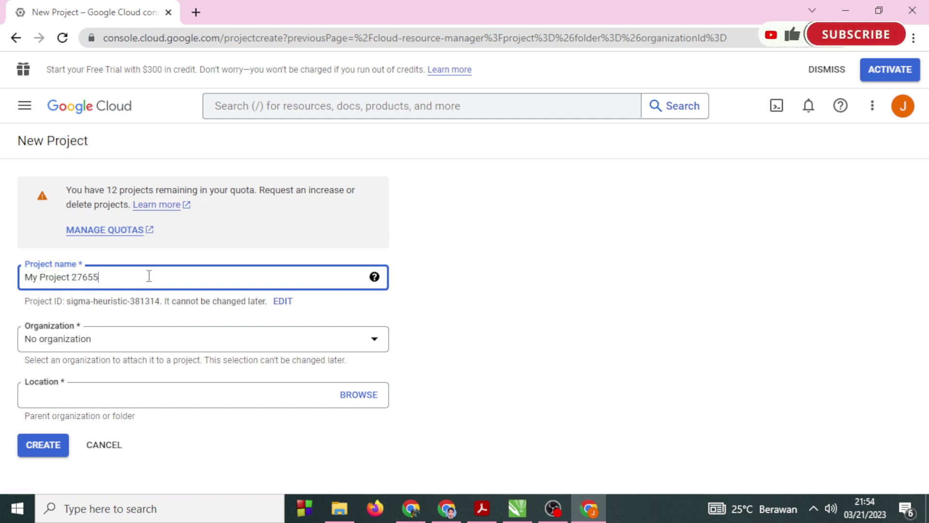
drag(140, 279, 2, 276)
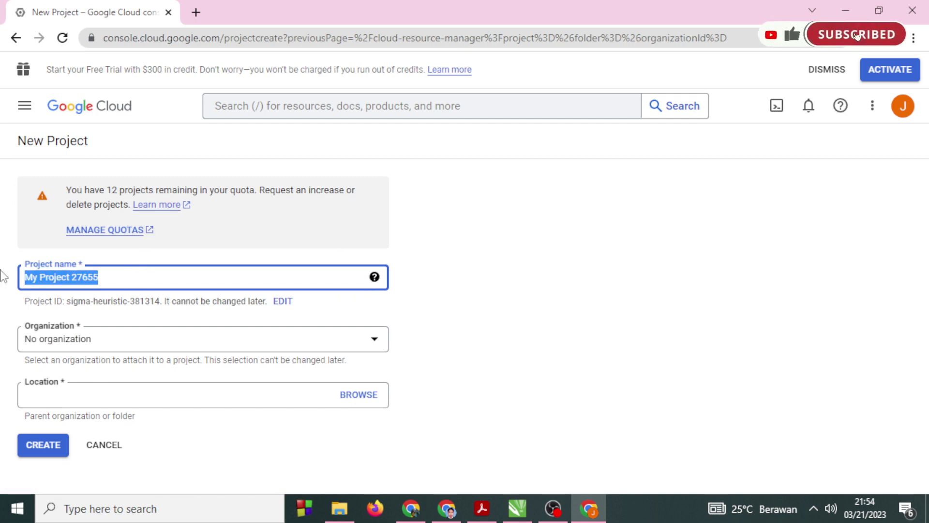
text(solusi_)
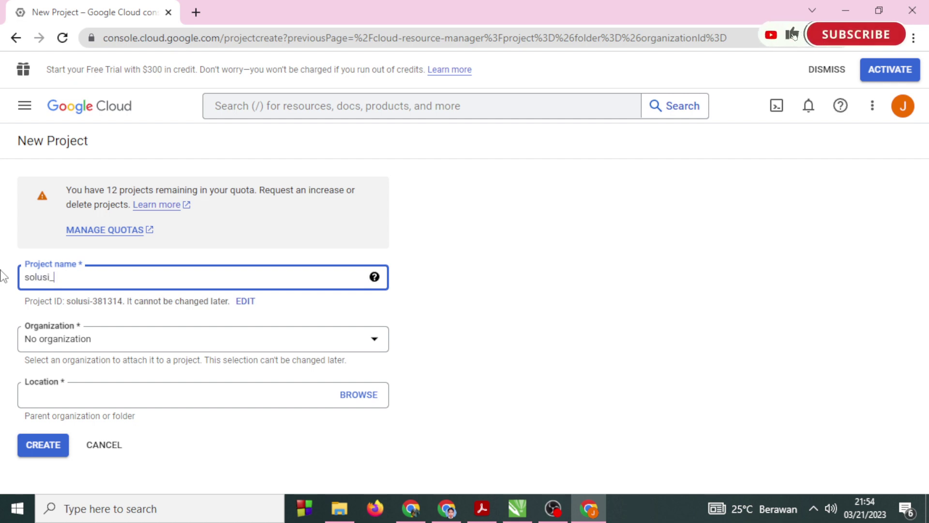
text(gmeet)
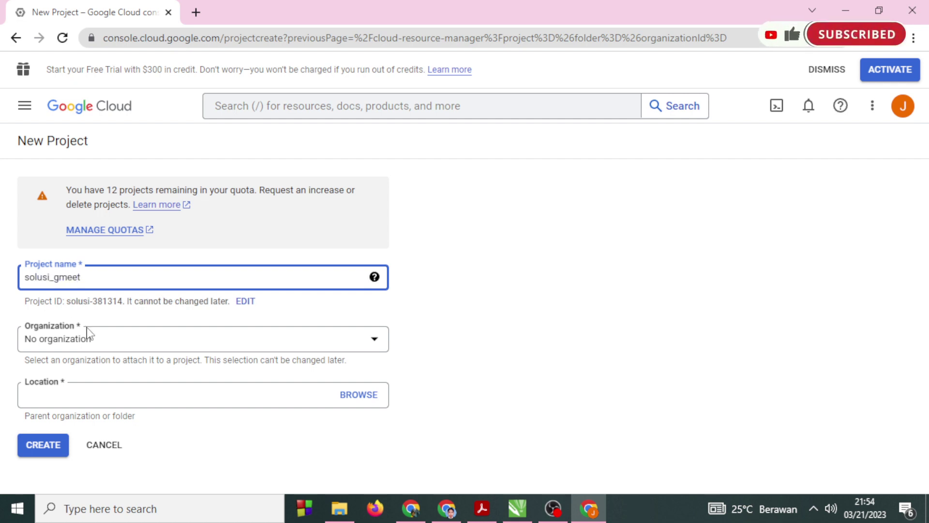
click(127, 349)
click(89, 375)
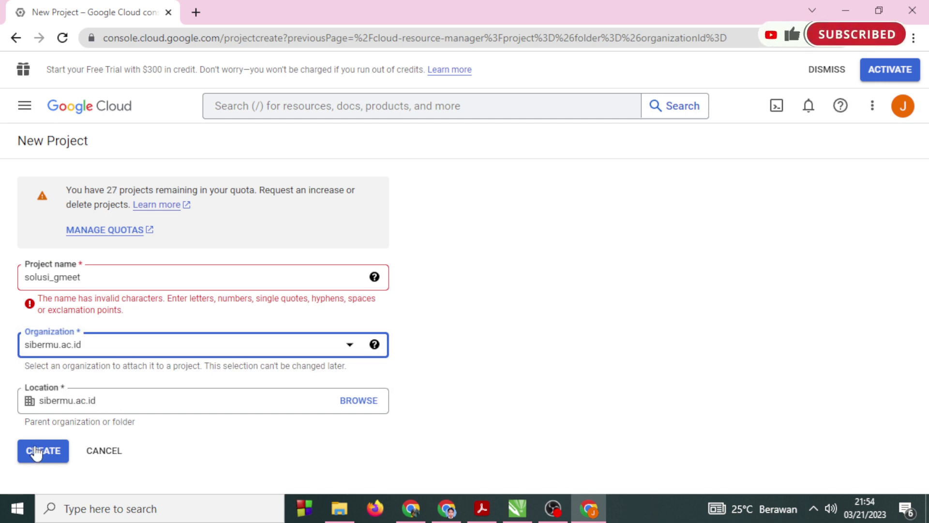
click(53, 277)
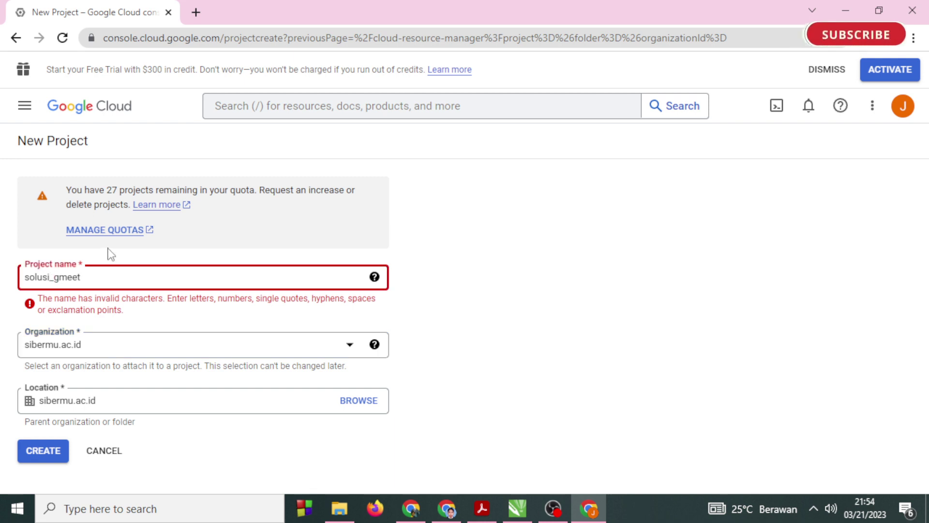
key(BackSpace)
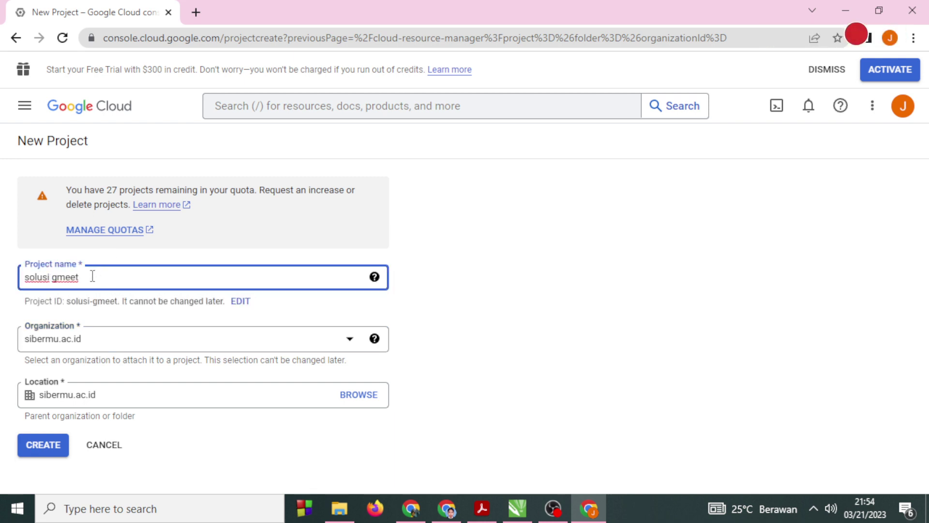
text(for)
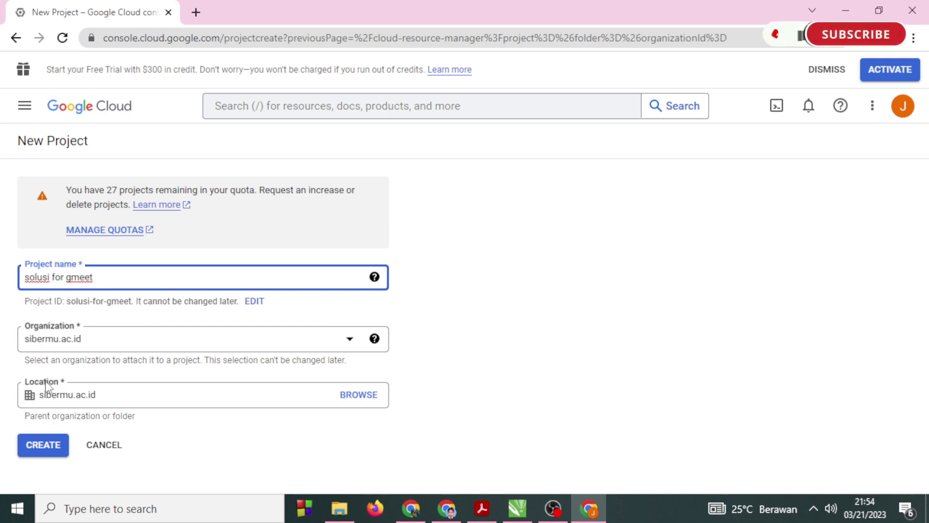
click(46, 453)
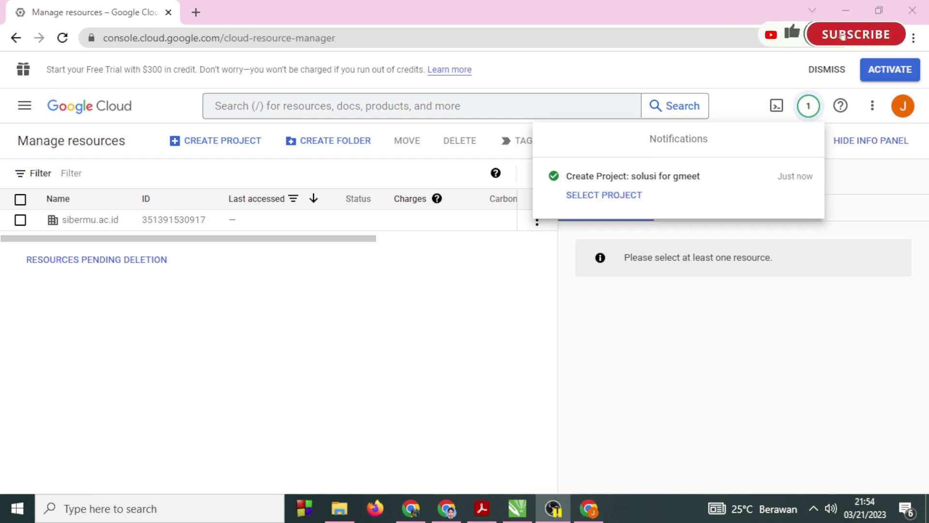
Switch to the solusi for gmeet project and open APIs & Services from the navigation menu.
click(611, 198)
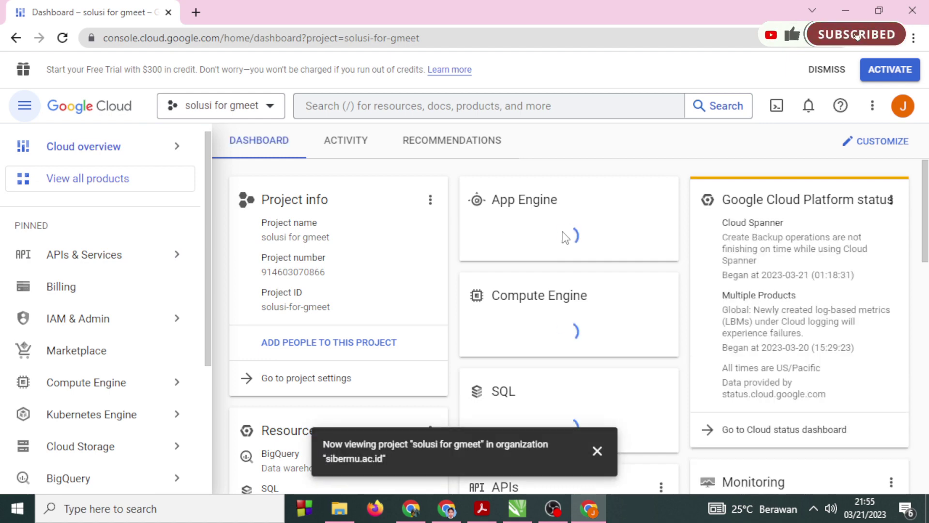
mouse_move(170, 319)
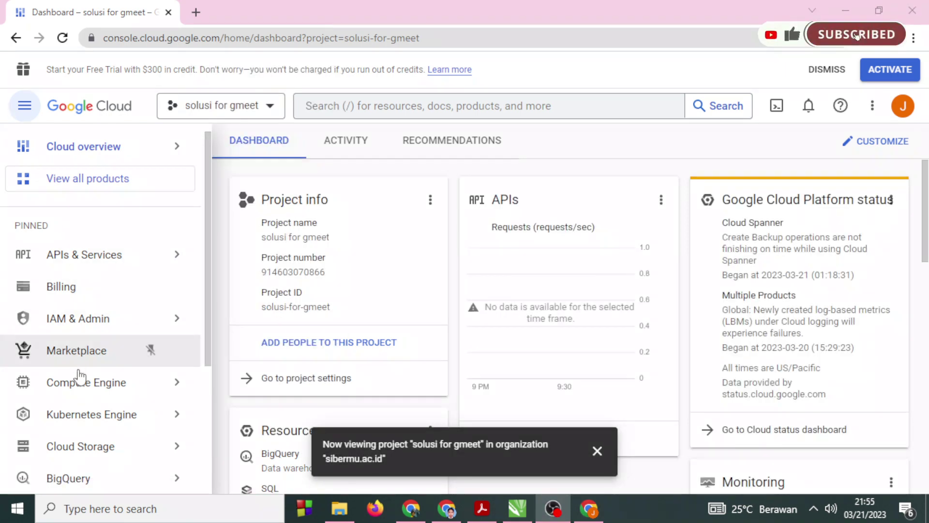
mouse_move(92, 262)
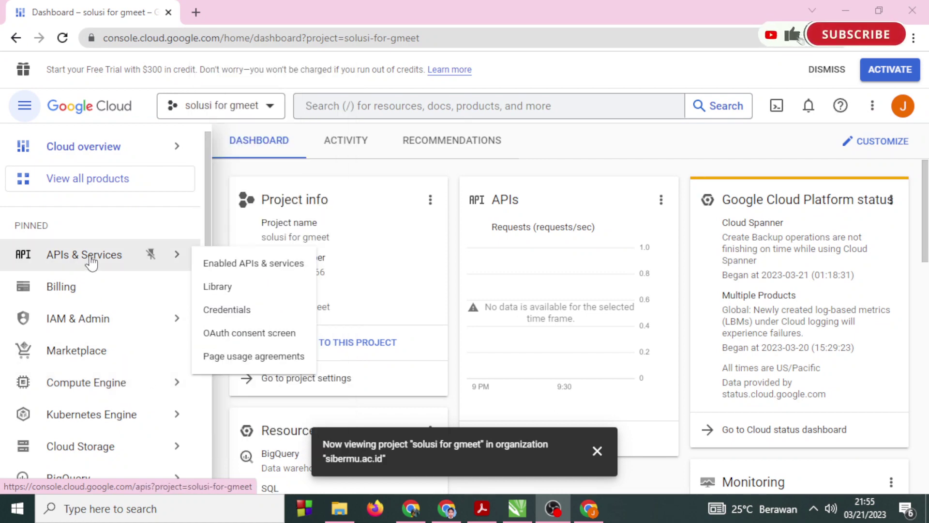
click(91, 260)
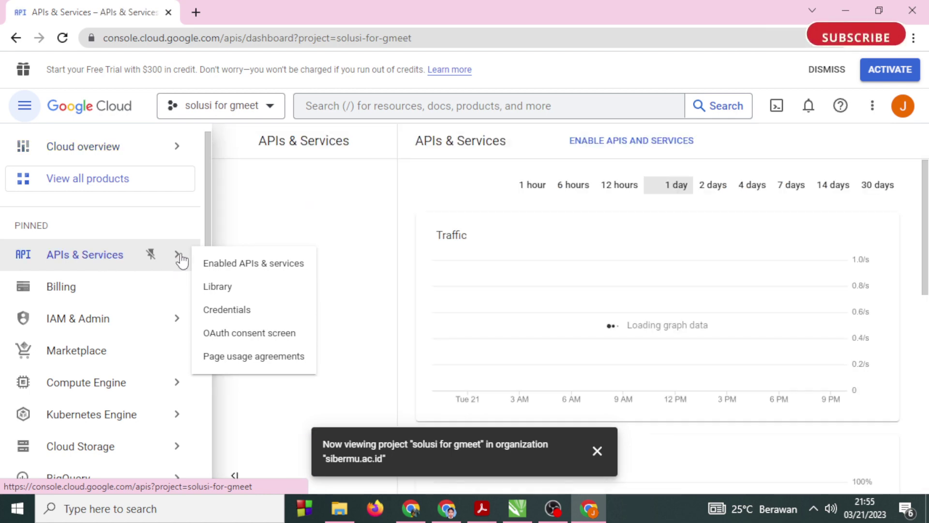
click(243, 272)
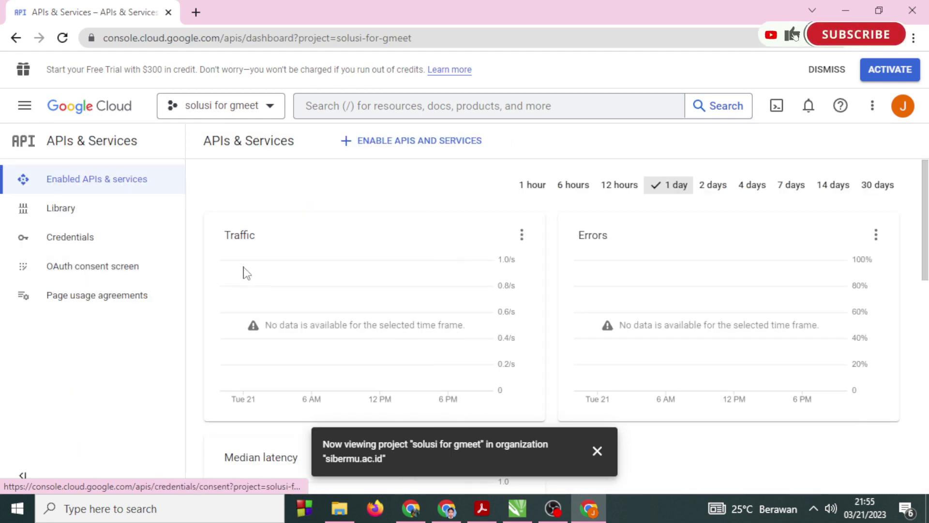
scroll(448, 305, down, 3)
scroll(450, 300, up, 3)
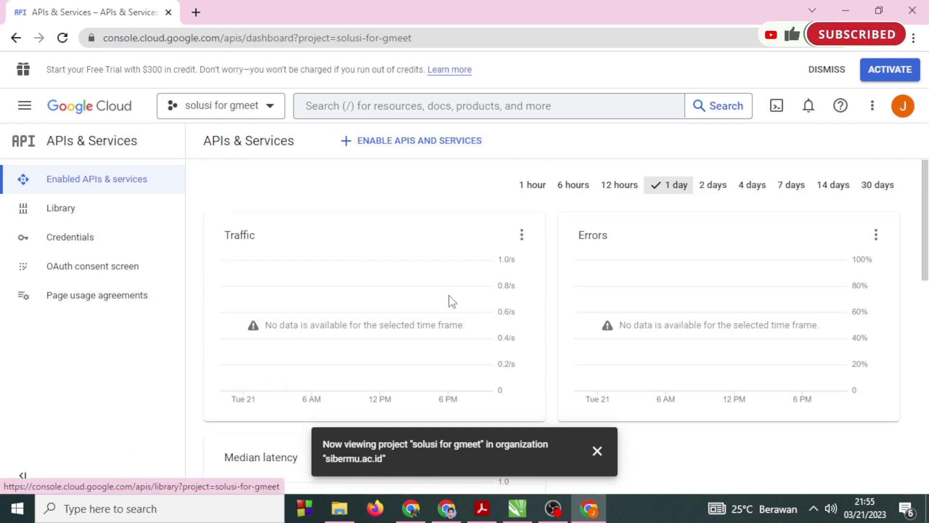
key(alt+Tab)
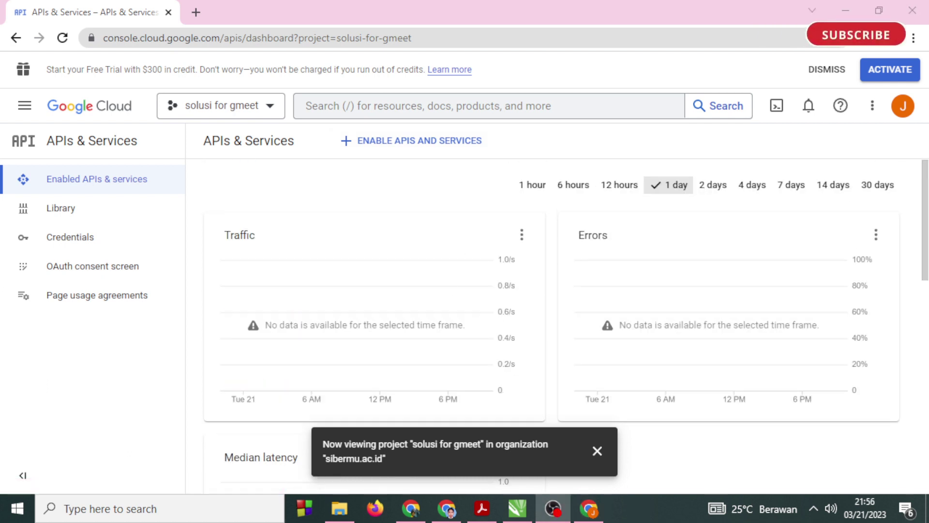
Search the API Library for 'google drive' and open the Google Drive API, the first of 11 results.
click(426, 148)
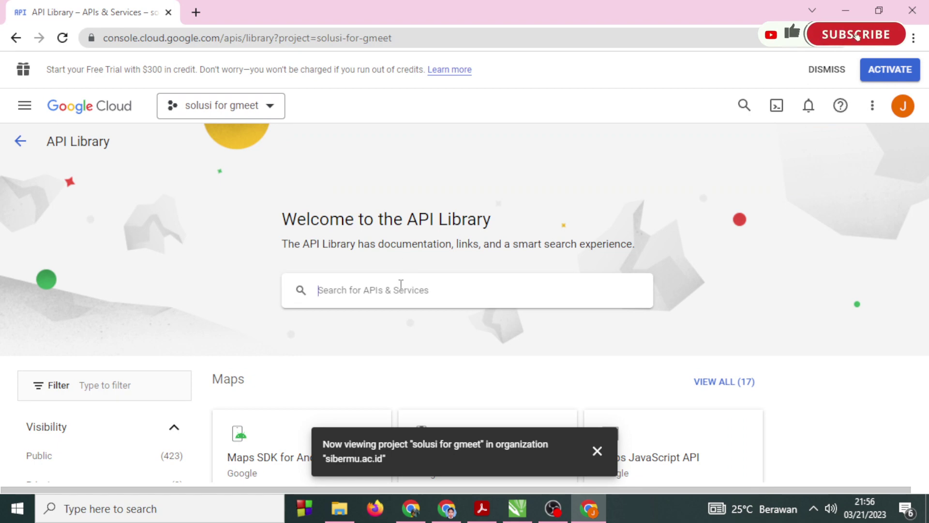
scroll(401, 284, down, 2)
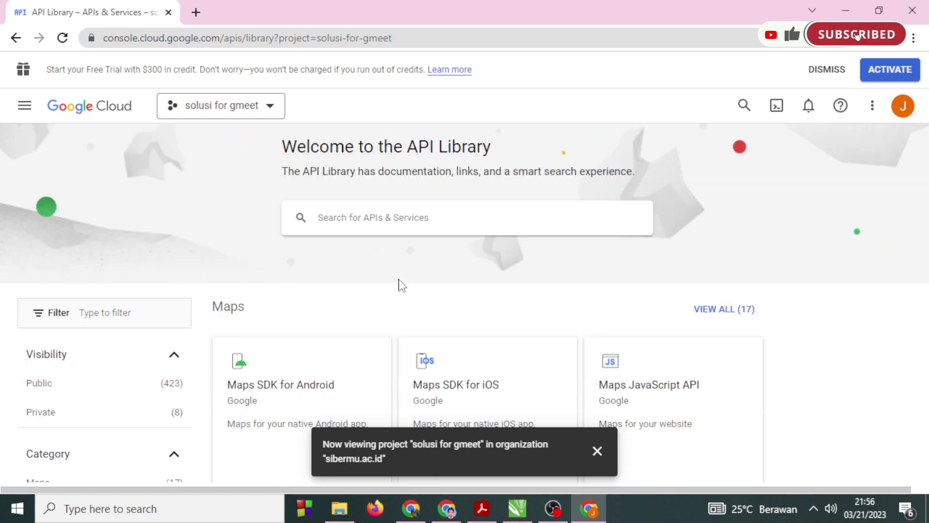
click(392, 211)
text(google)
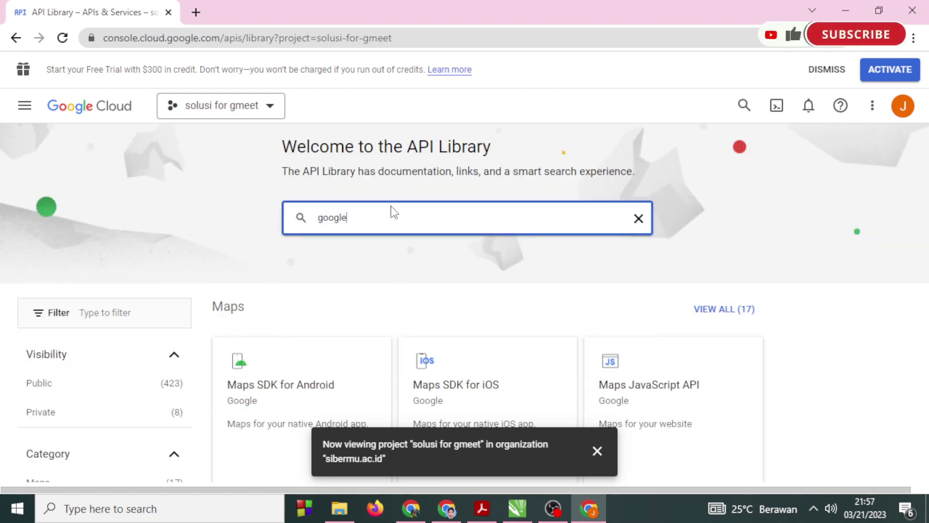
key(Return)
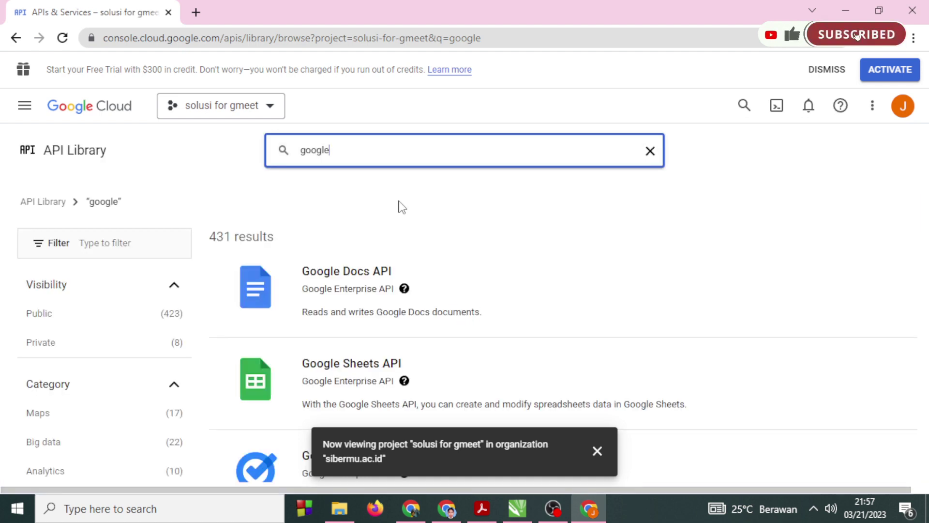
scroll(401, 208, down, 5)
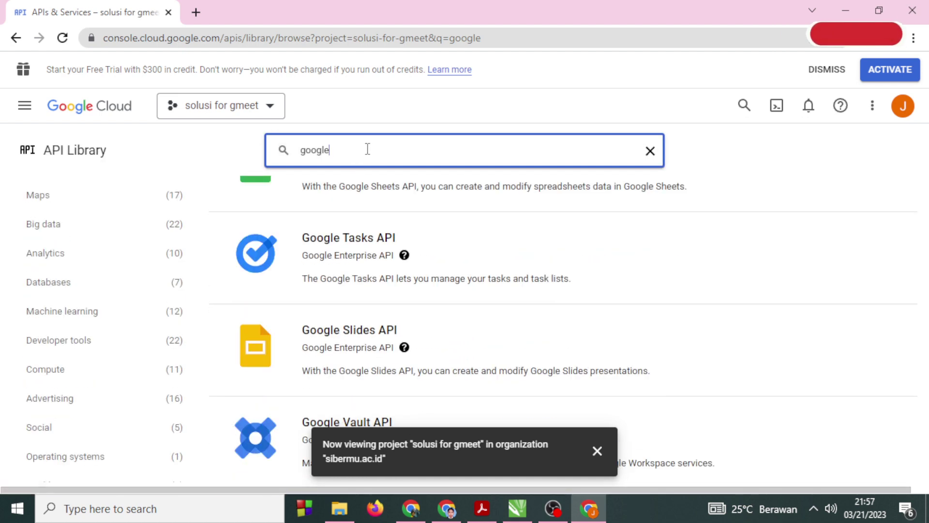
key(Return)
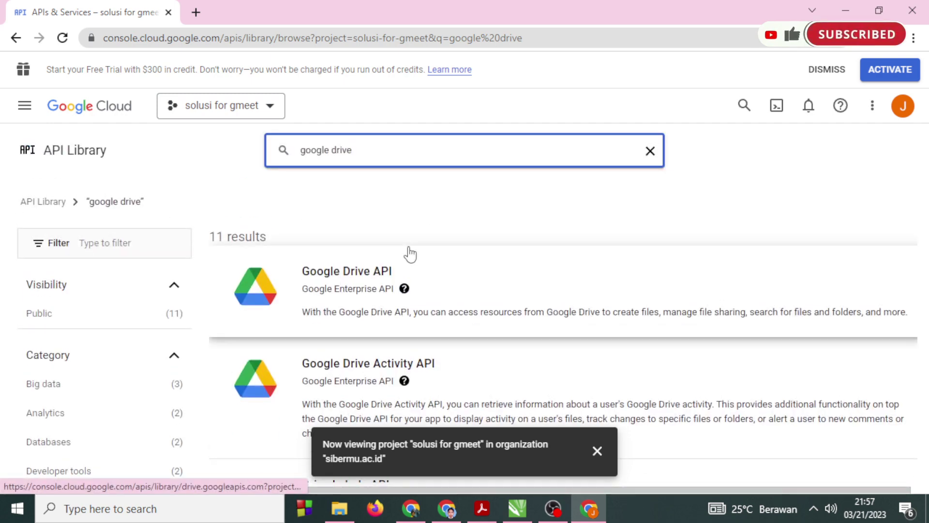
scroll(411, 253, down, 3)
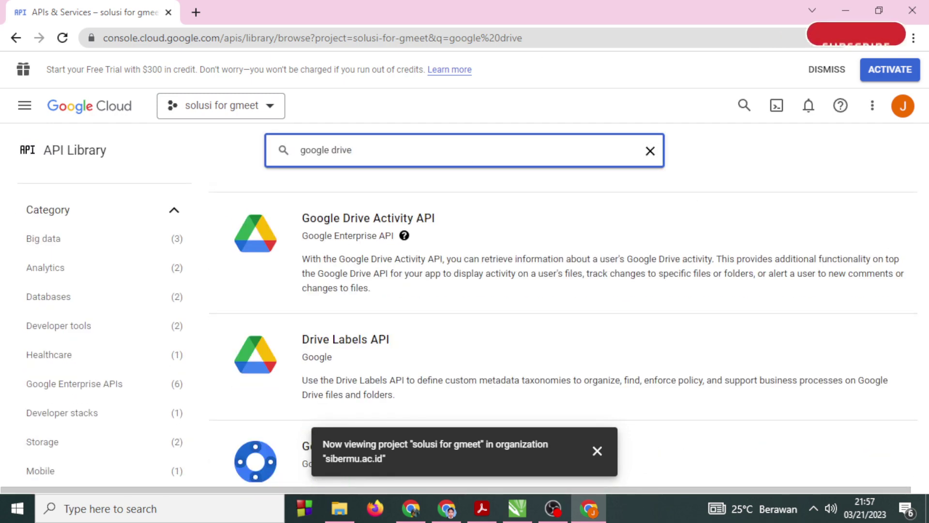
scroll(358, 285, up, 3)
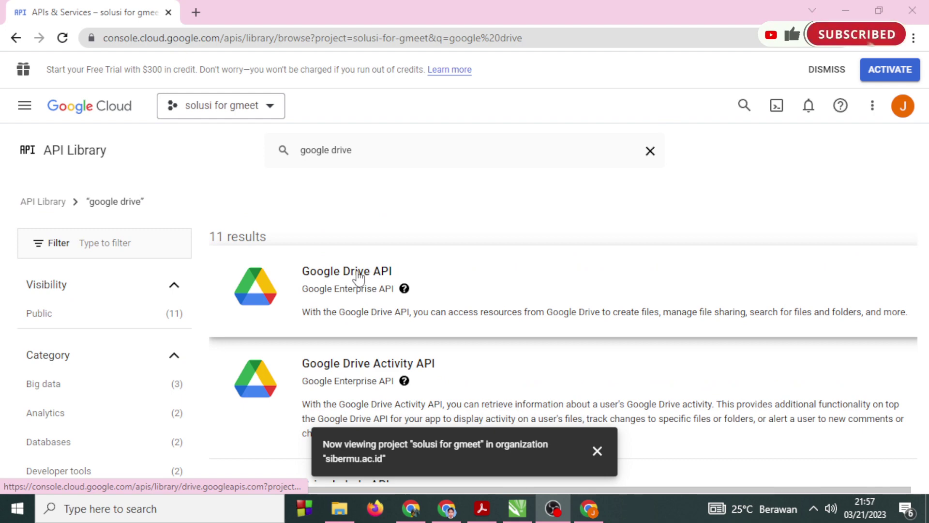
click(359, 277)
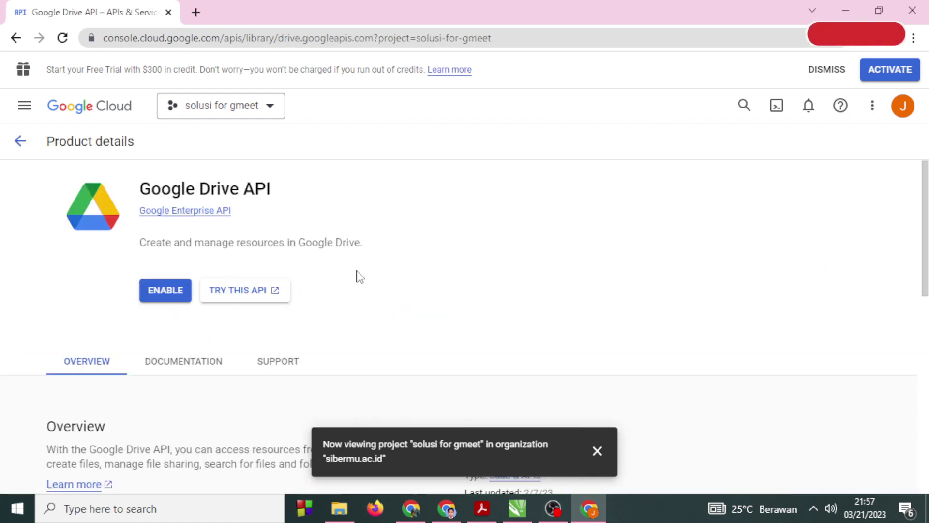
Enable the Google Drive API, dismiss the project notification, and go back to the API Library.
click(179, 289)
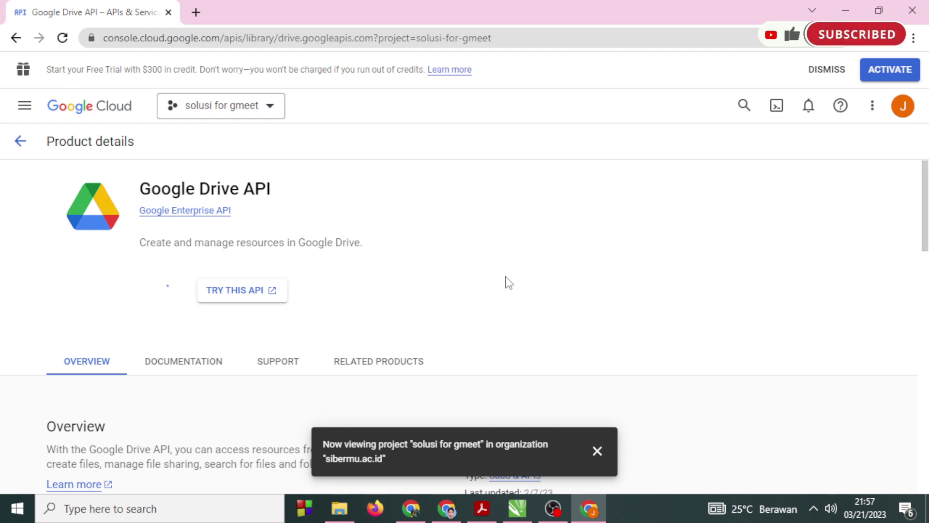
scroll(509, 283, down, 1)
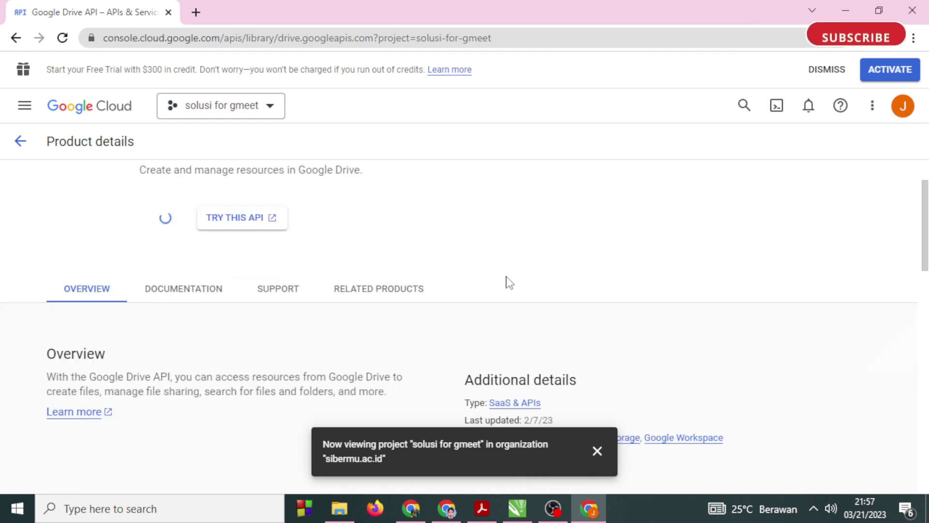
scroll(509, 282, up, 1)
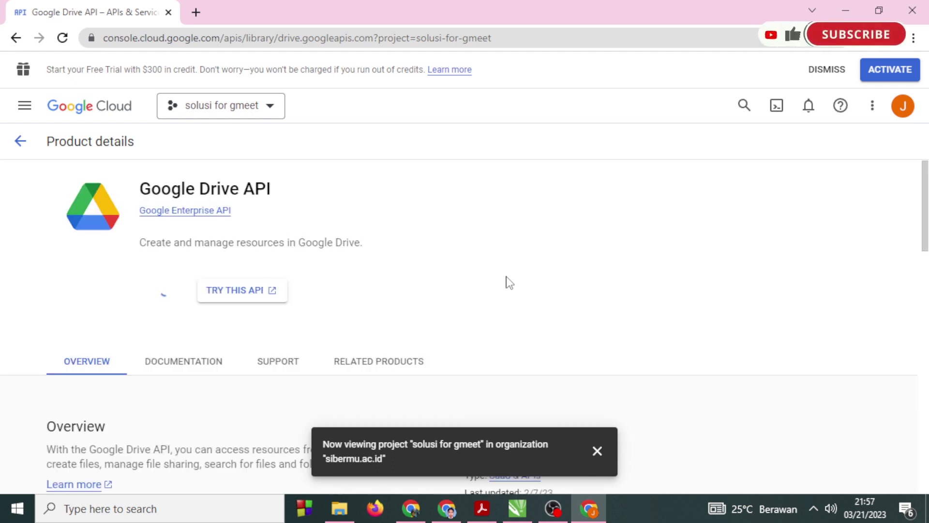
click(597, 453)
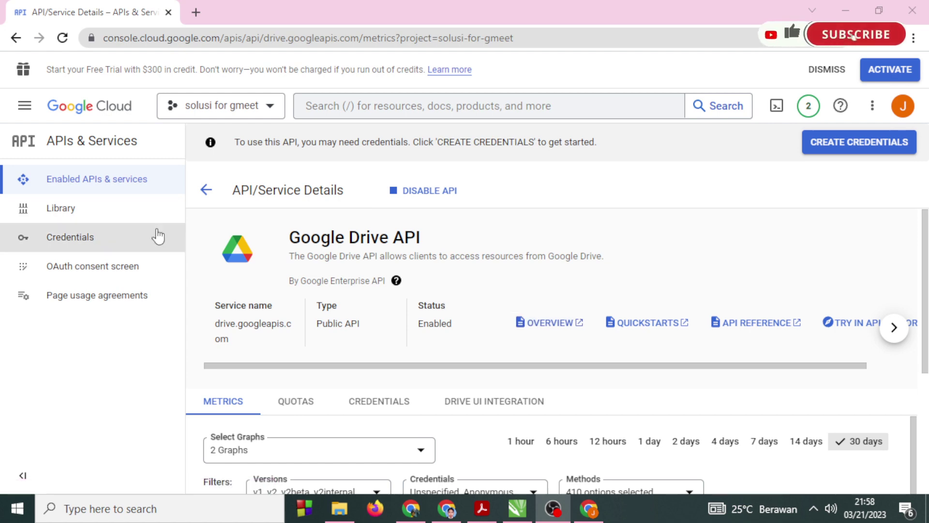
click(102, 215)
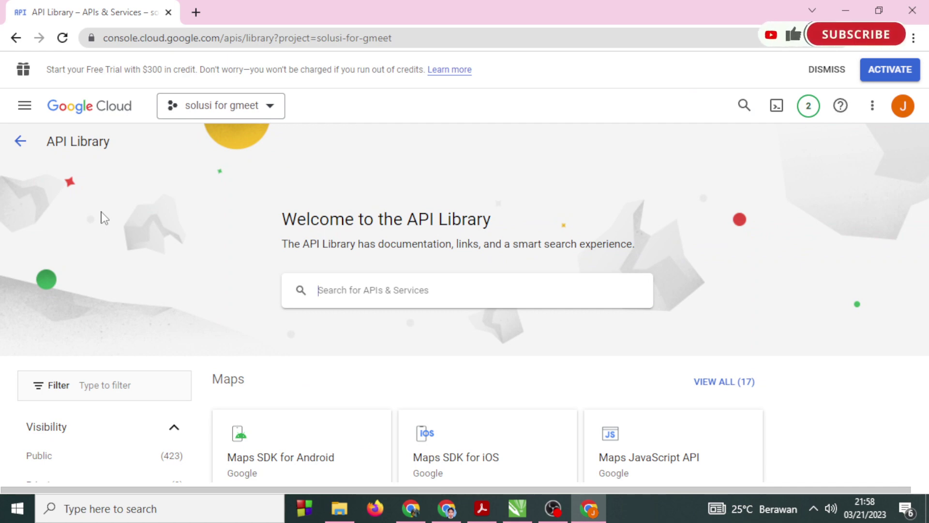
Search the library for 'google cal' and enable the Google Calendar API until its status shows Enabled.
click(444, 290)
text(google calender api)
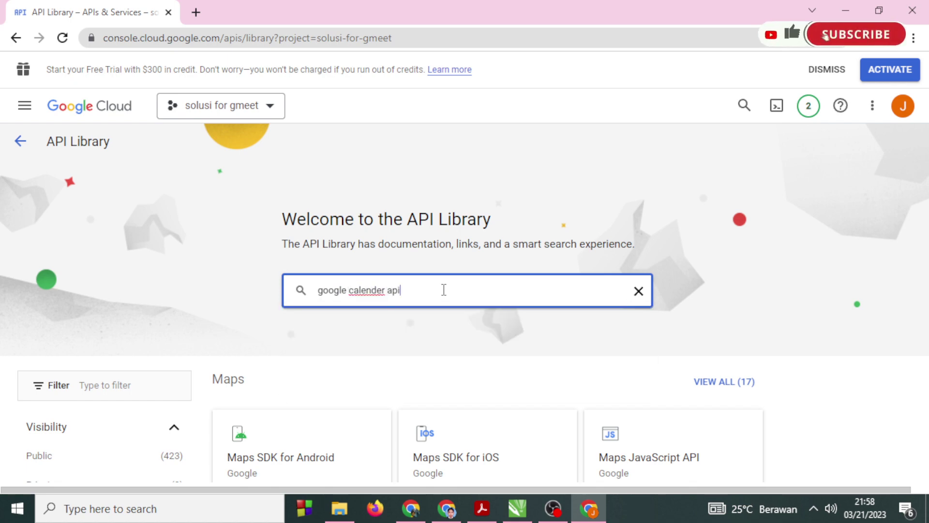
key(Return)
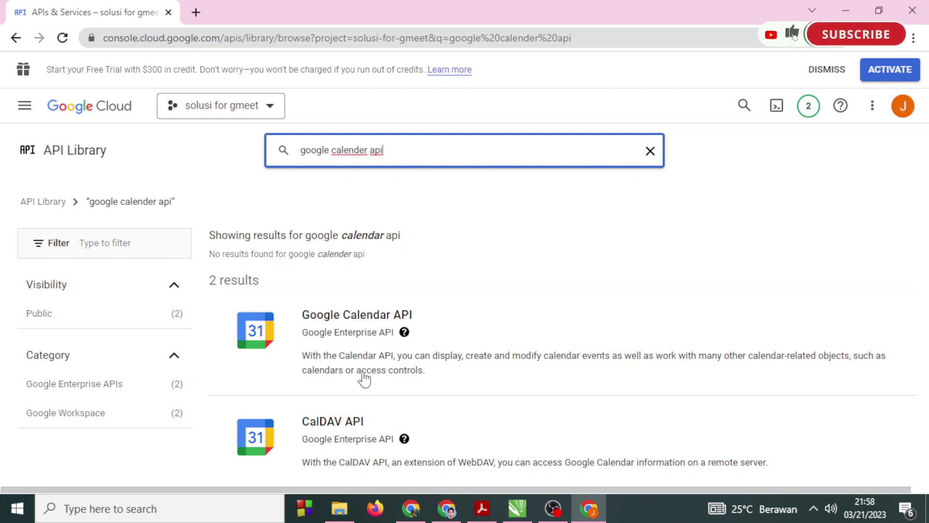
key(alt+Tab)
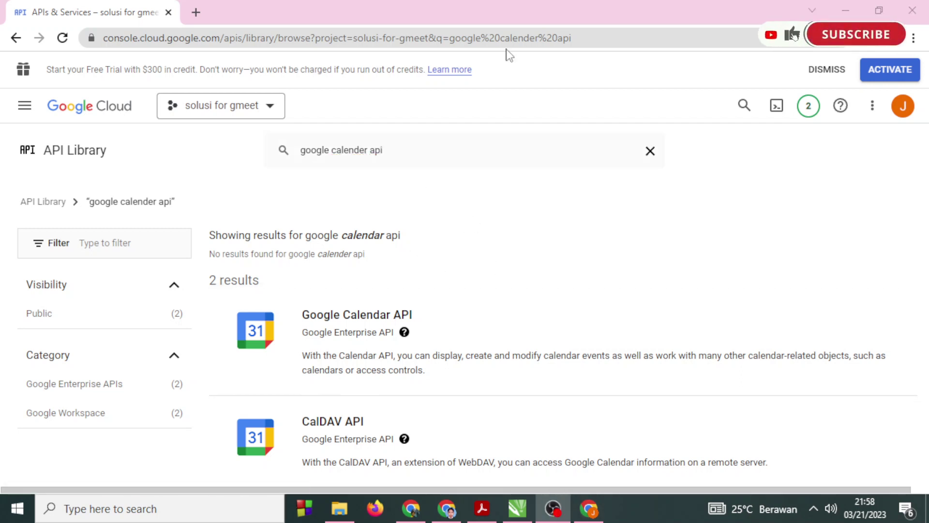
click(362, 316)
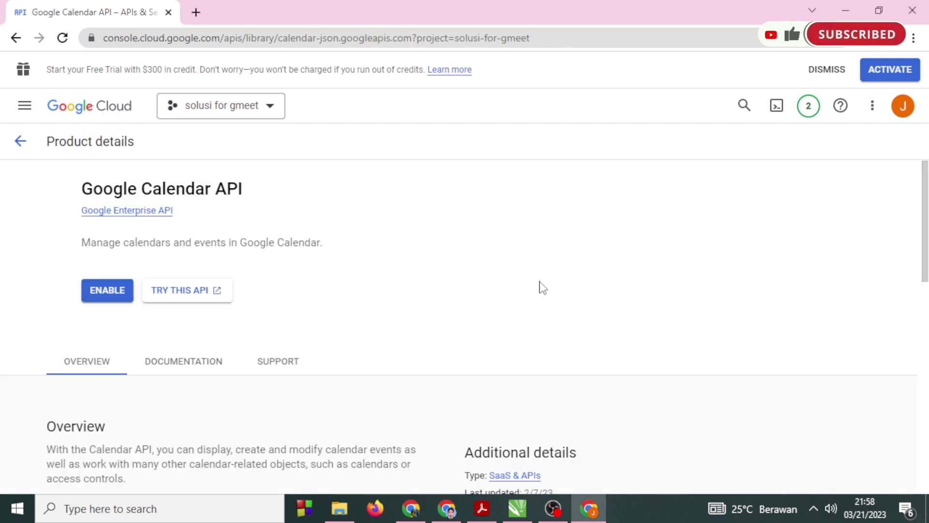
click(182, 292)
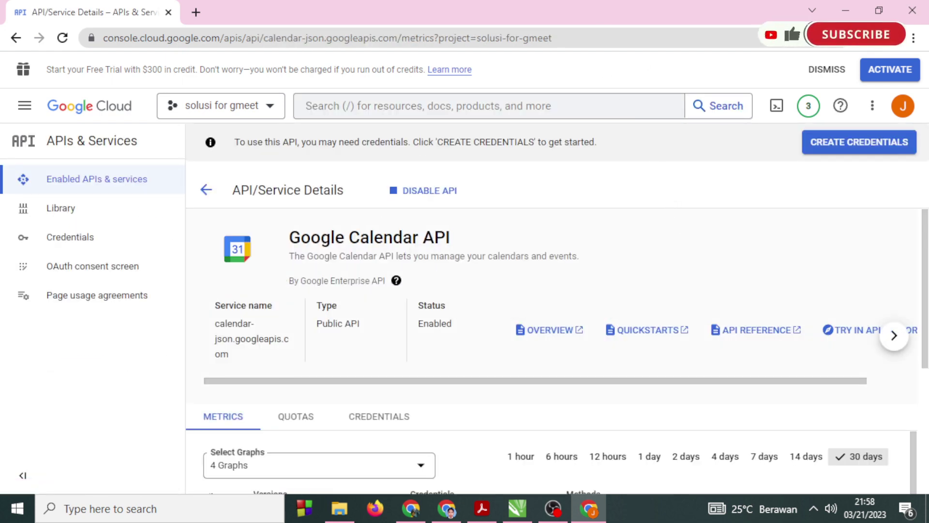
key(alt+Tab)
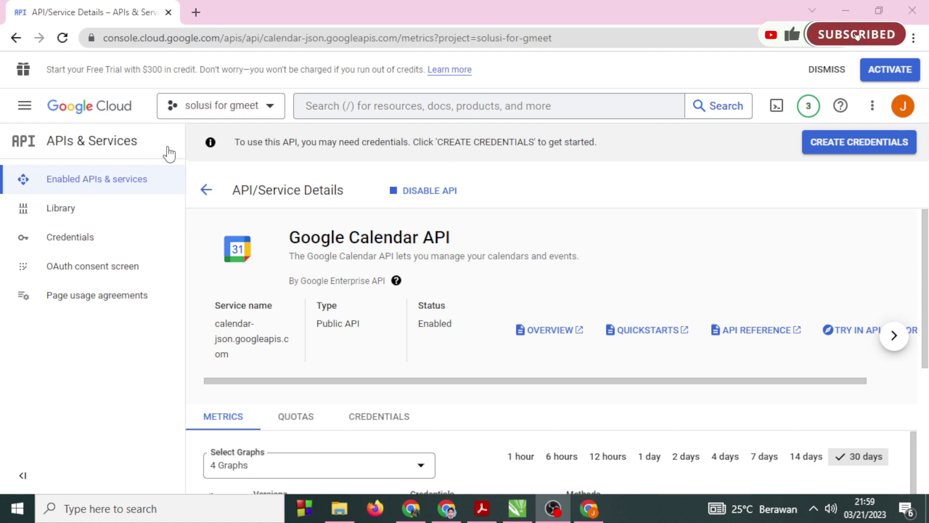
On Credentials, compare Moodle's API key and OAuth client ID labels, then create an API key.
click(83, 240)
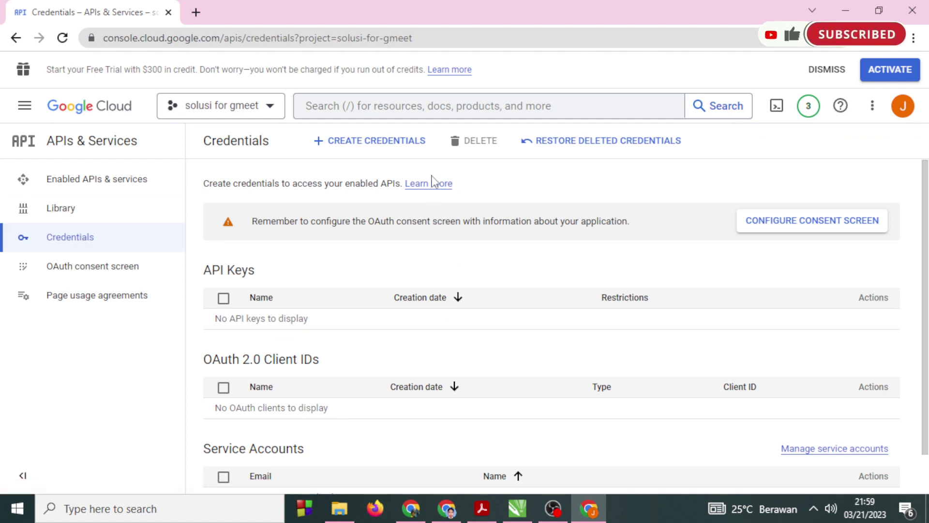
click(404, 143)
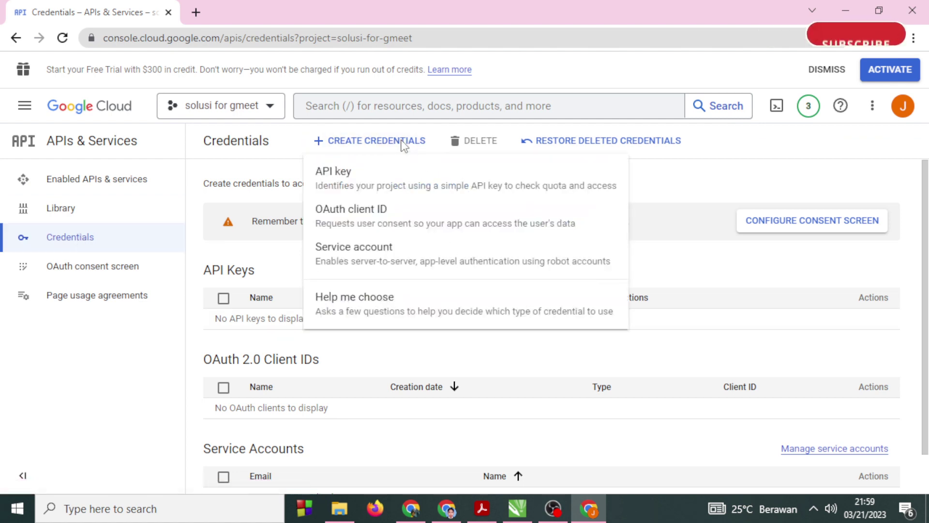
mouse_move(452, 511)
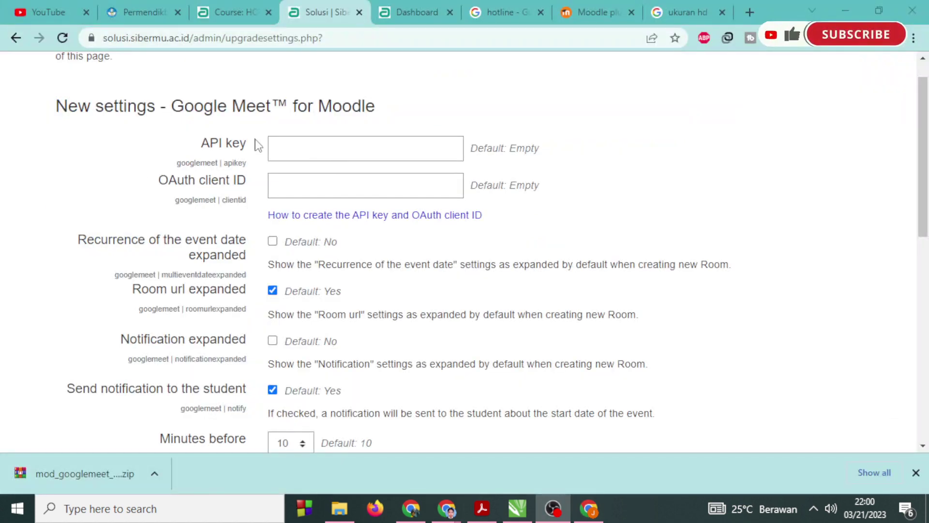
drag(250, 145, 199, 141)
double_click(238, 183)
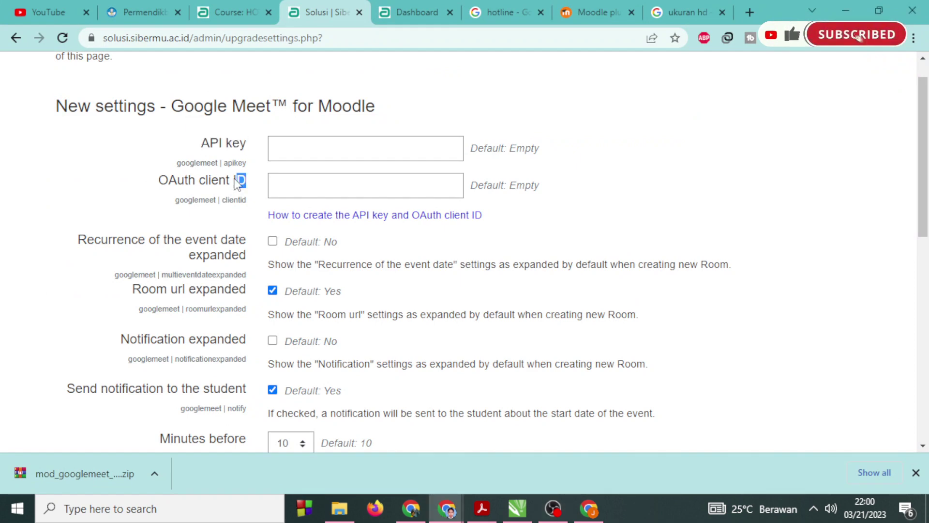
drag(238, 183, 152, 181)
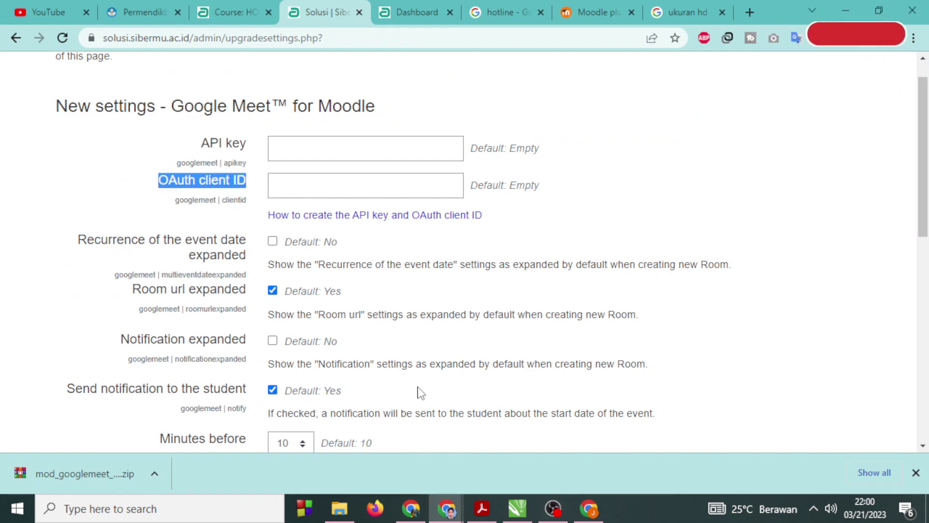
click(589, 508)
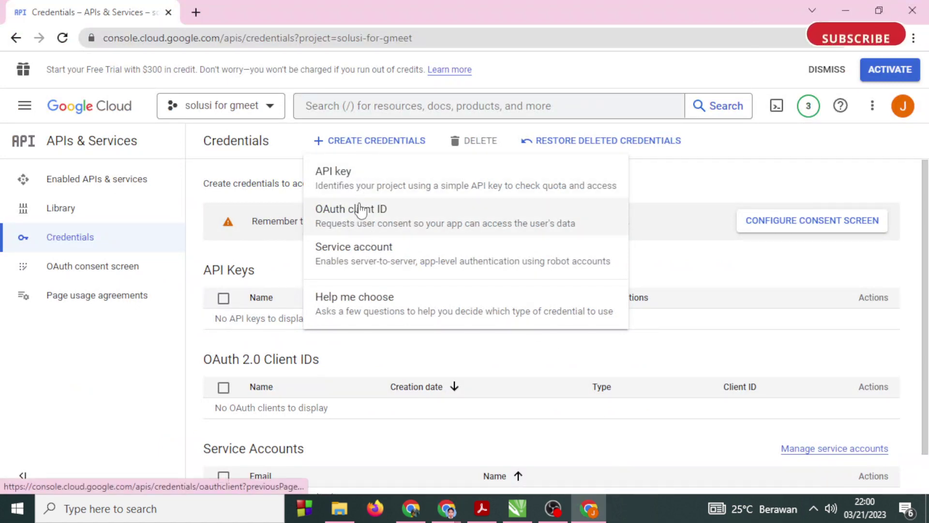
click(358, 178)
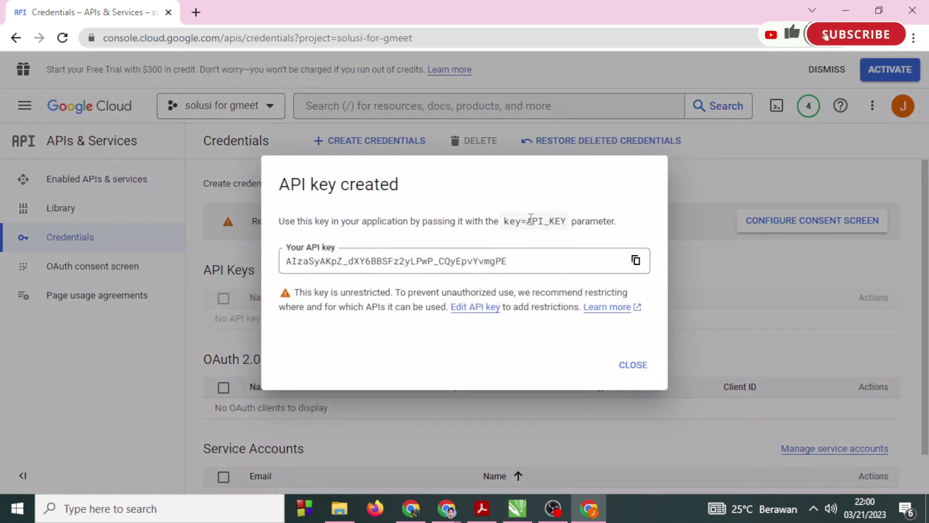
Copy the new API key, then rename it to 'API key for solusi gmeet' and save.
click(636, 261)
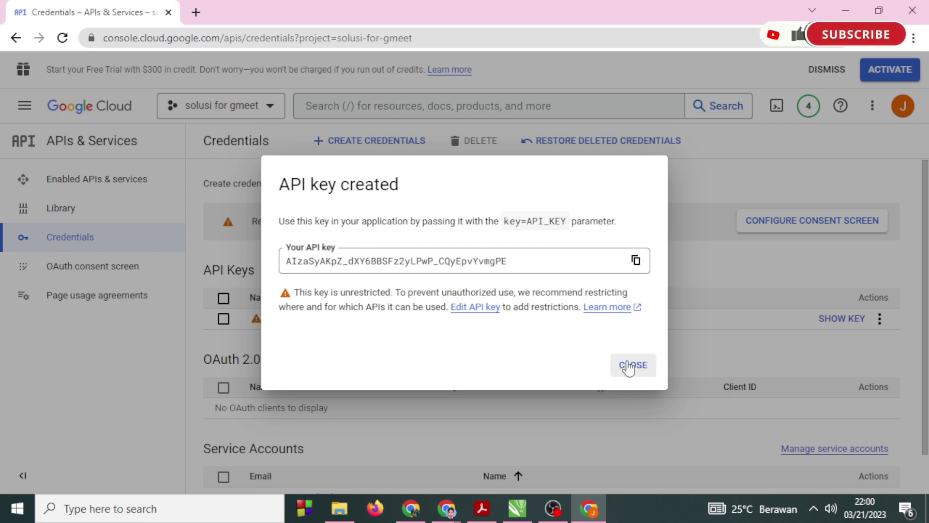
click(630, 366)
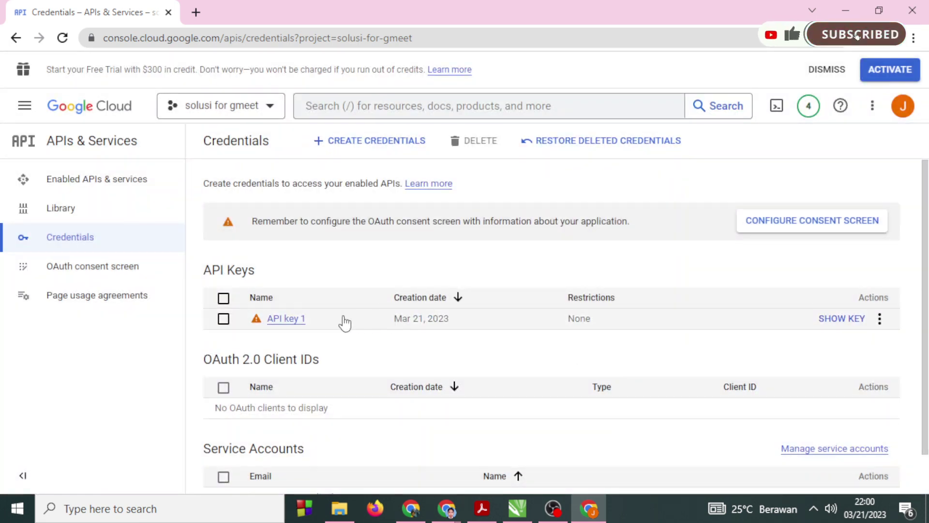
click(880, 320)
click(848, 345)
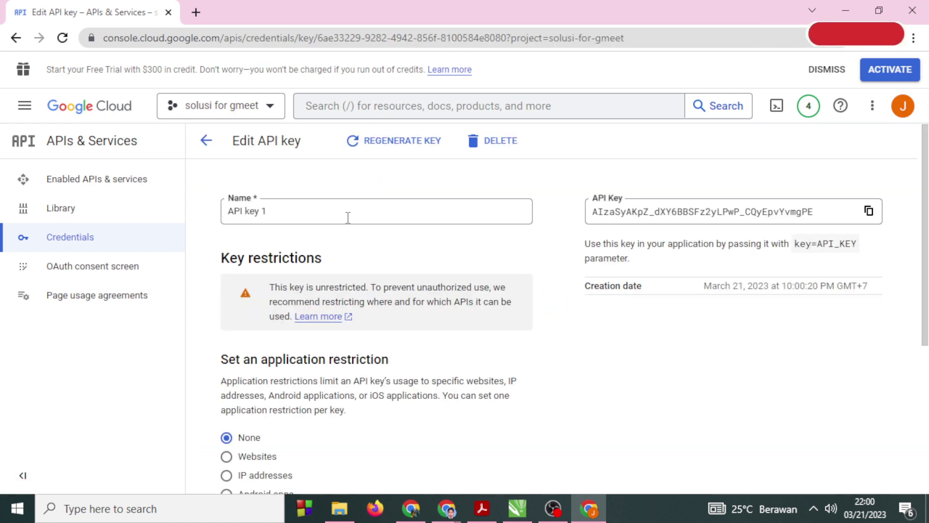
click(344, 211)
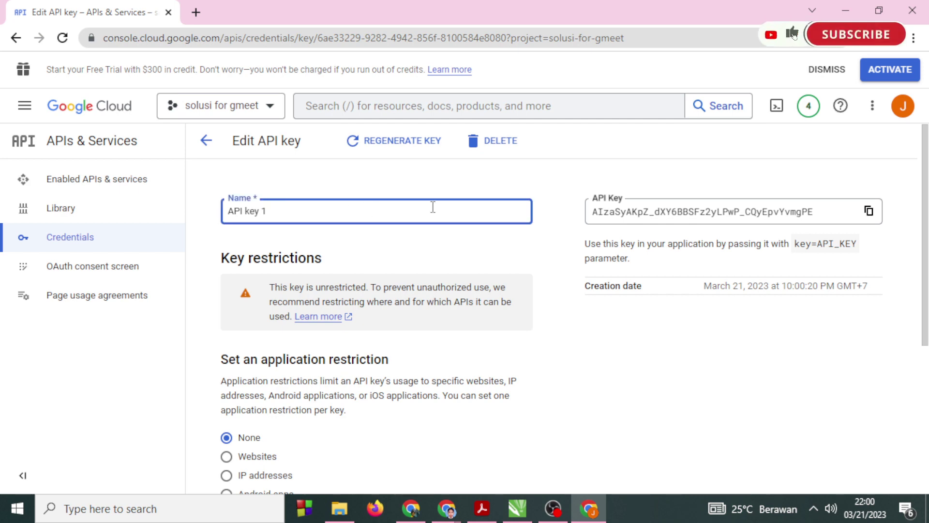
text(for solusi gmeet)
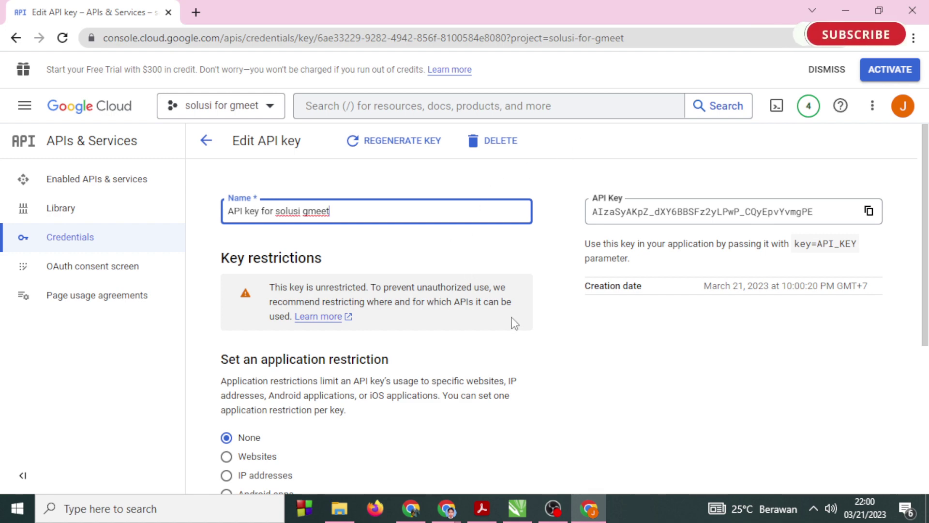
scroll(515, 329, down, 5)
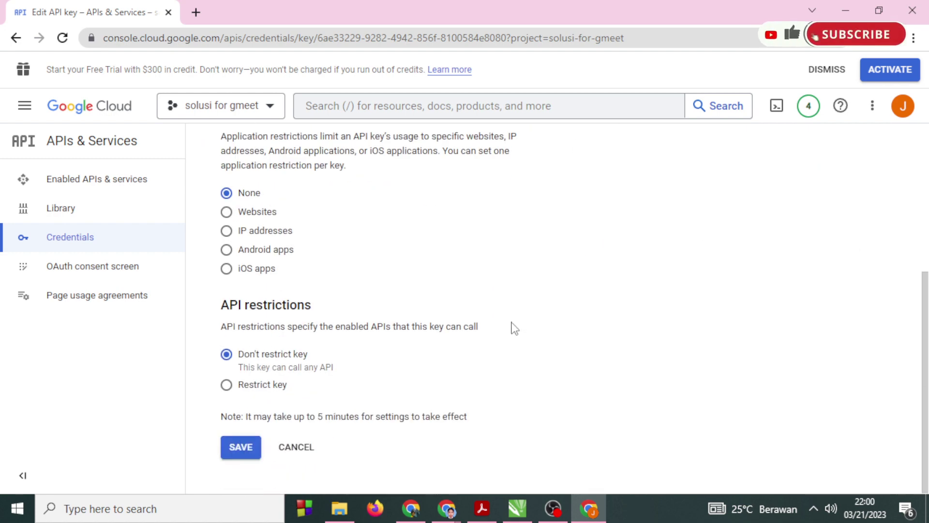
click(242, 446)
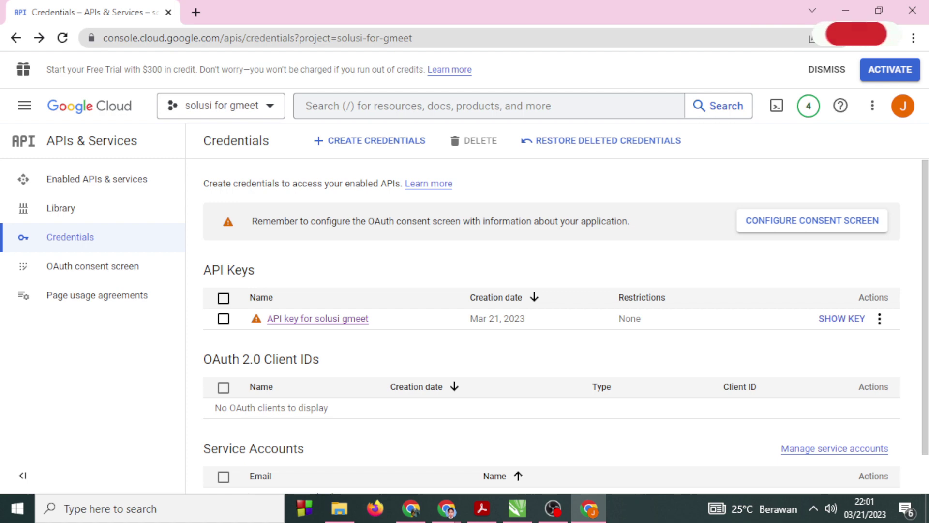
click(420, 517)
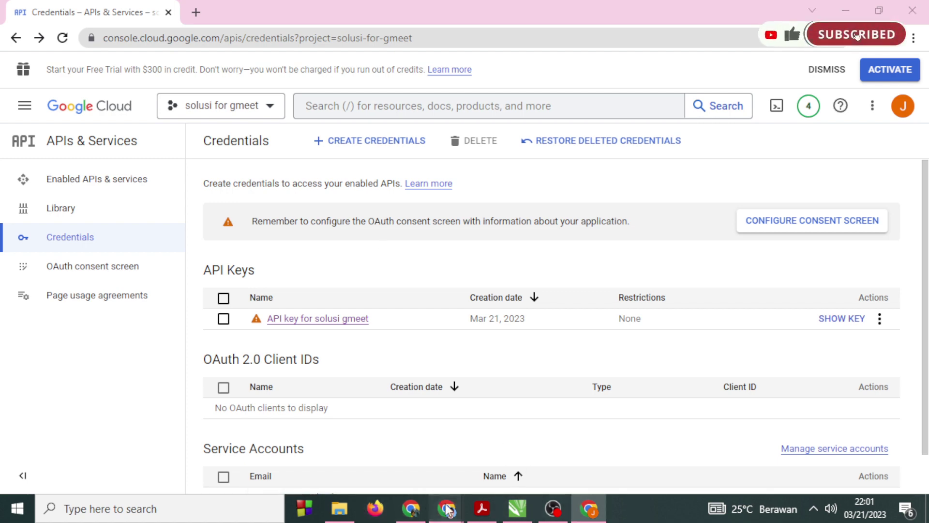
Paste the copied key into Moodle's Google Meet API key setting, then return to Google Cloud.
mouse_move(449, 510)
click(367, 438)
right_click(294, 154)
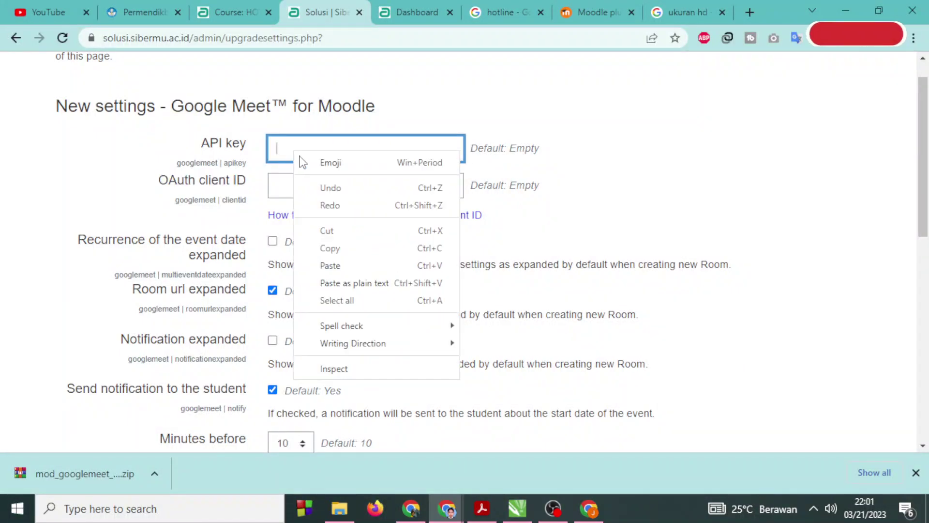
click(346, 267)
click(346, 183)
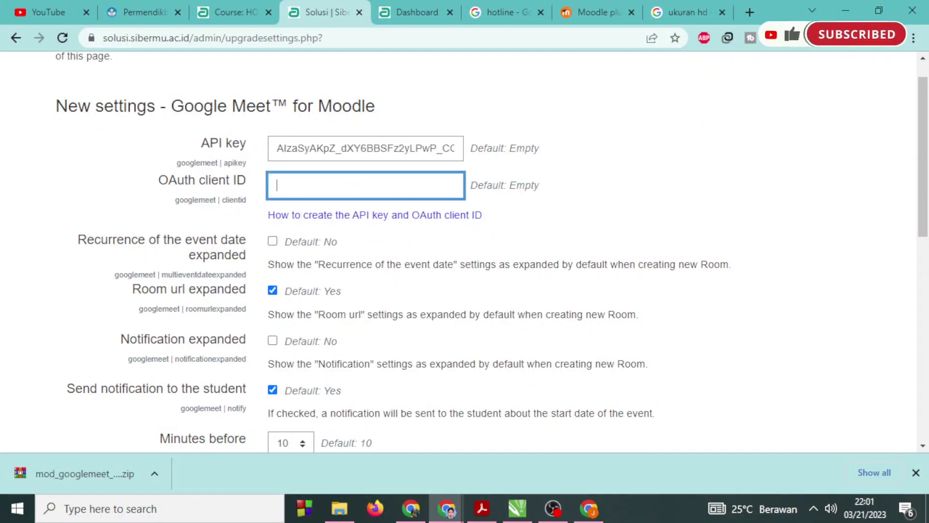
key(alt+Tab)
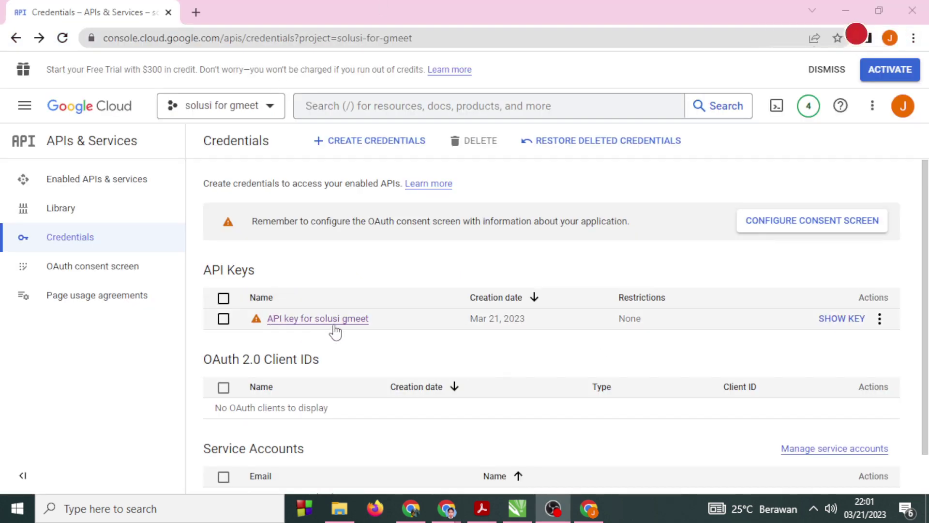
click(880, 318)
Edit the API key, choose the Websites restriction, and start a new allowed website entry.
click(834, 344)
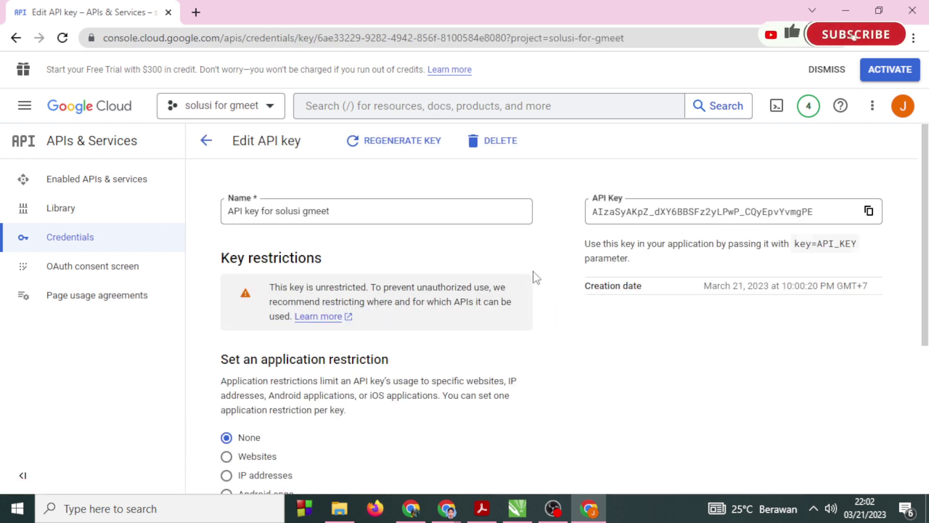
scroll(536, 278, down, 3)
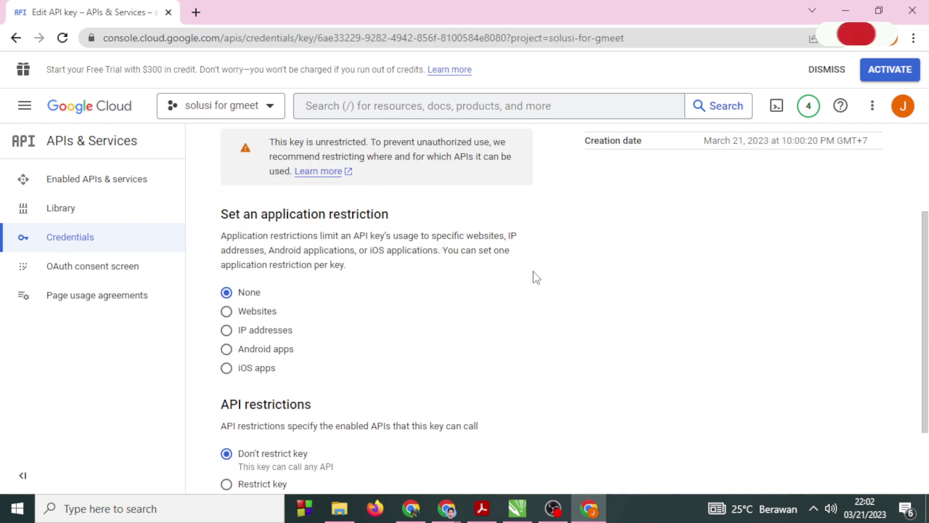
click(255, 311)
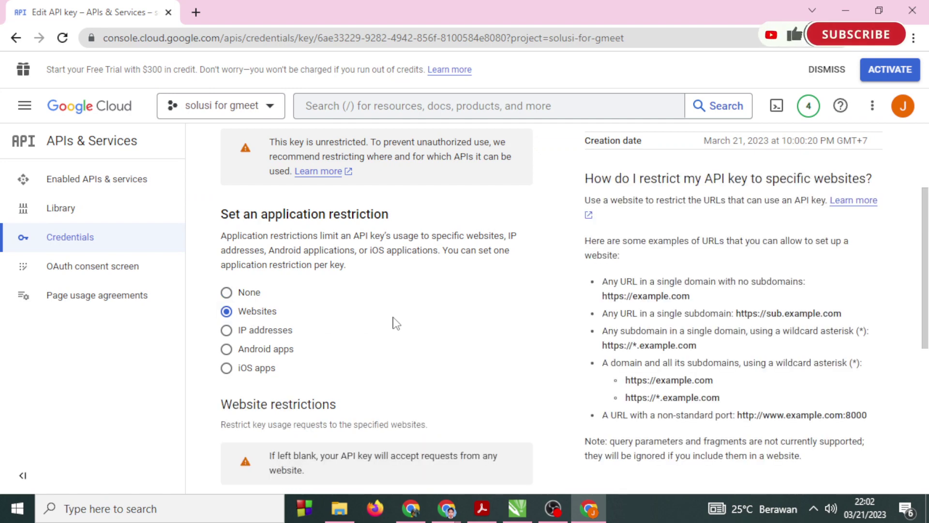
scroll(393, 322, down, 3)
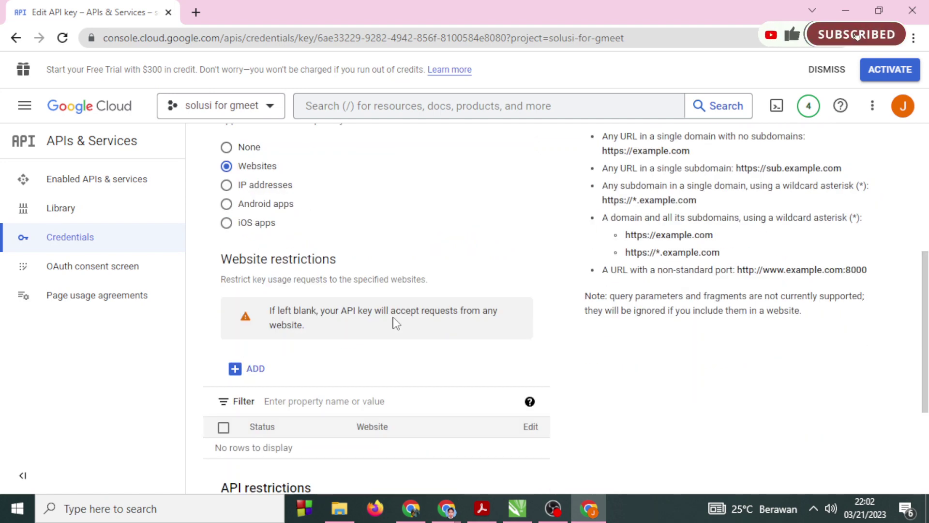
drag(270, 310, 409, 310)
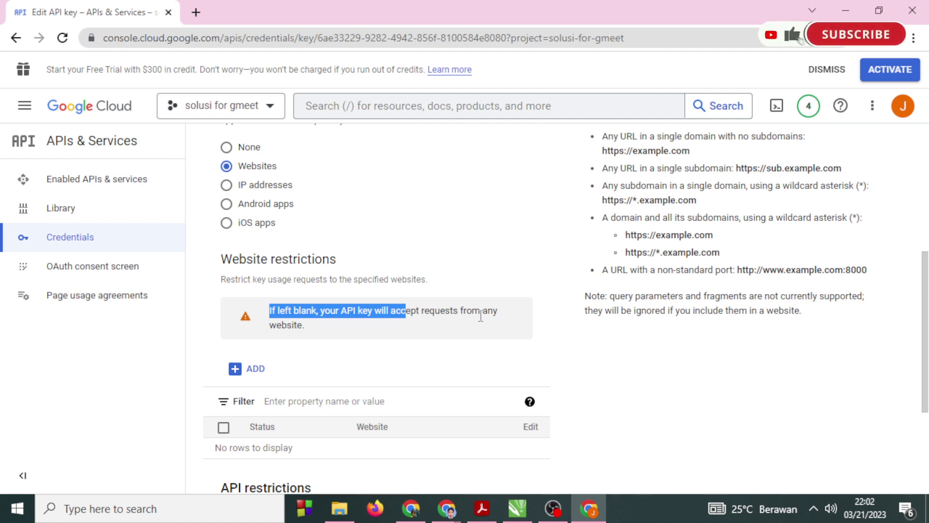
scroll(465, 329, down, 2)
click(239, 295)
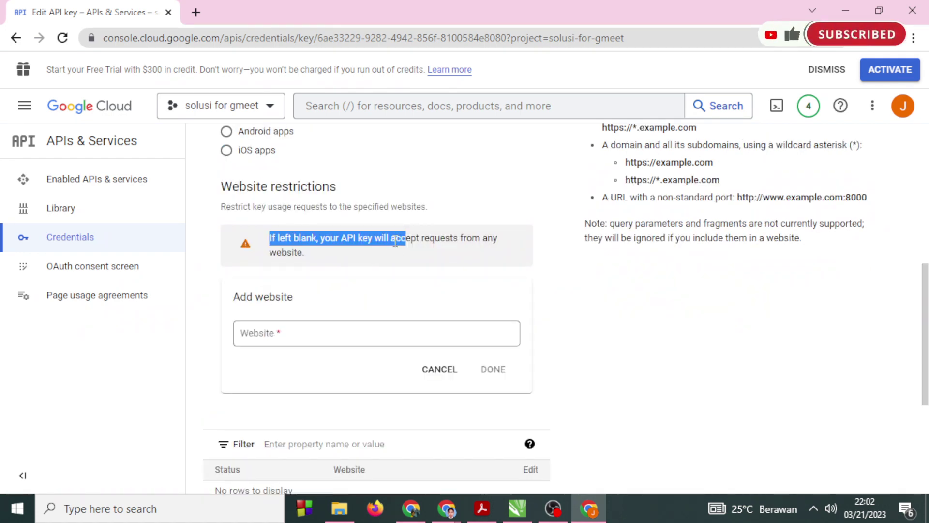
click(304, 334)
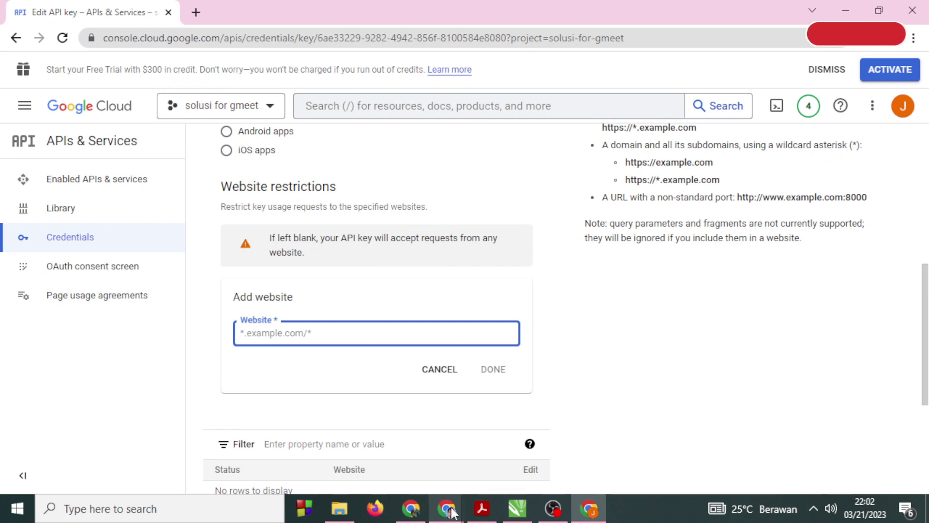
Copy the Moodle site address and add solusi.sibermu.ac.id, without trailing slash, as the allowed website.
mouse_move(422, 512)
click(409, 465)
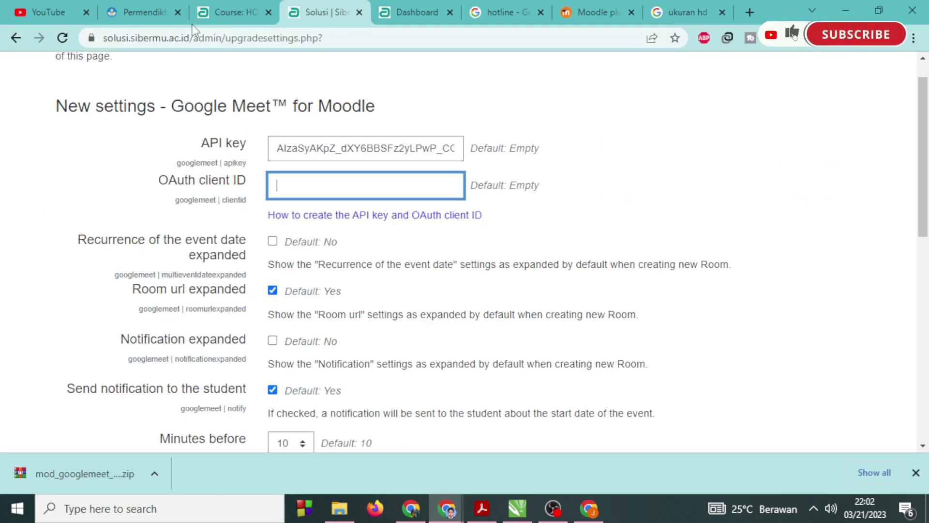
drag(191, 32, 101, 38)
key(ctrl+c)
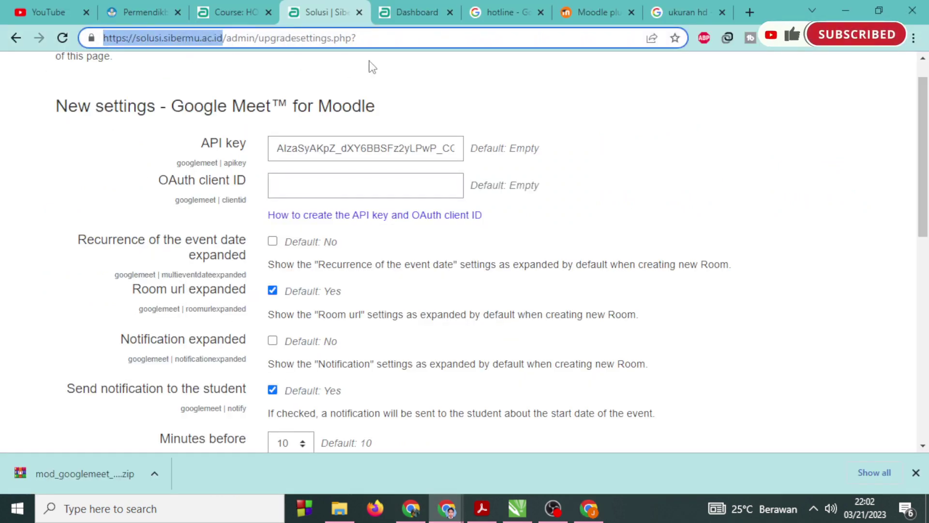
key(alt+Tab)
click(299, 334)
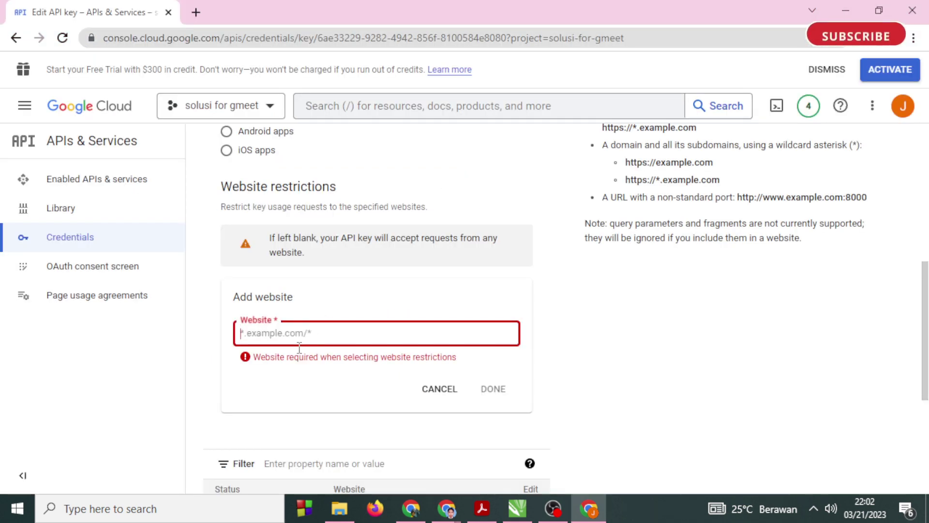
key(ctrl+v)
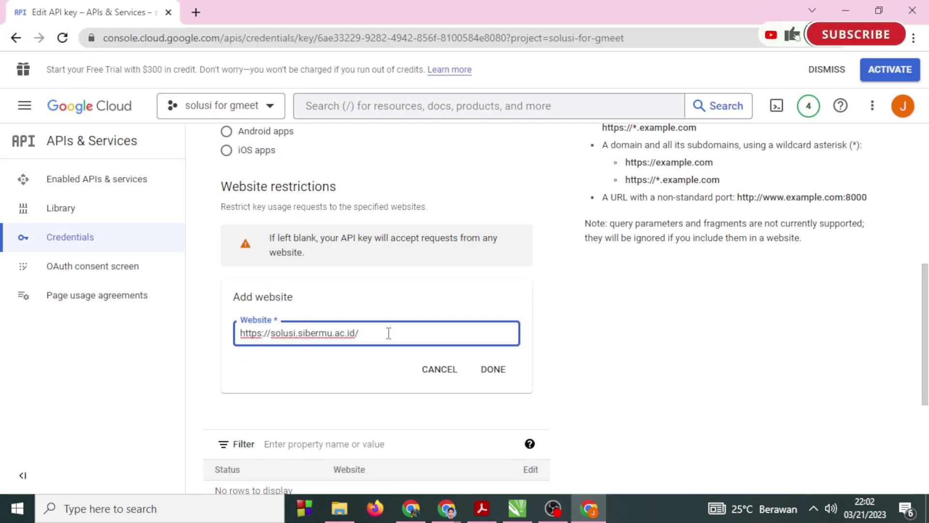
key(BackSpace)
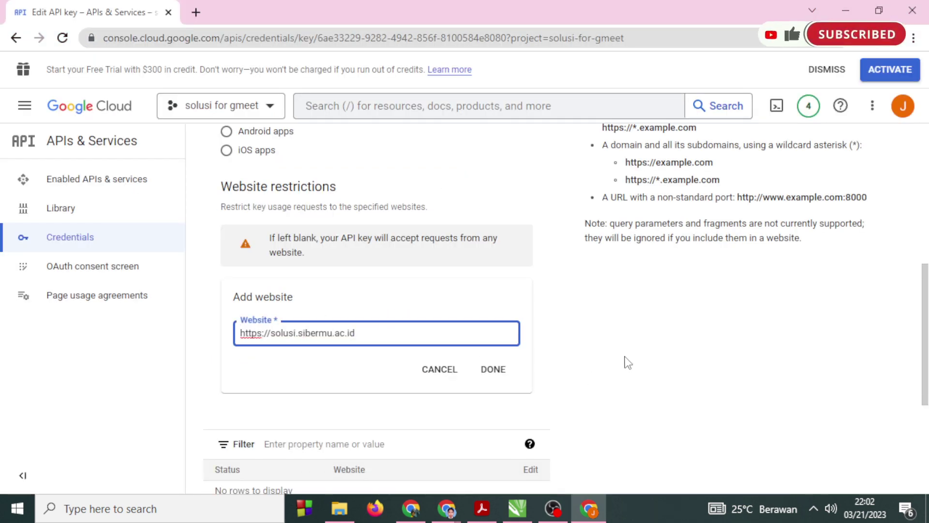
scroll(626, 361, down, 1)
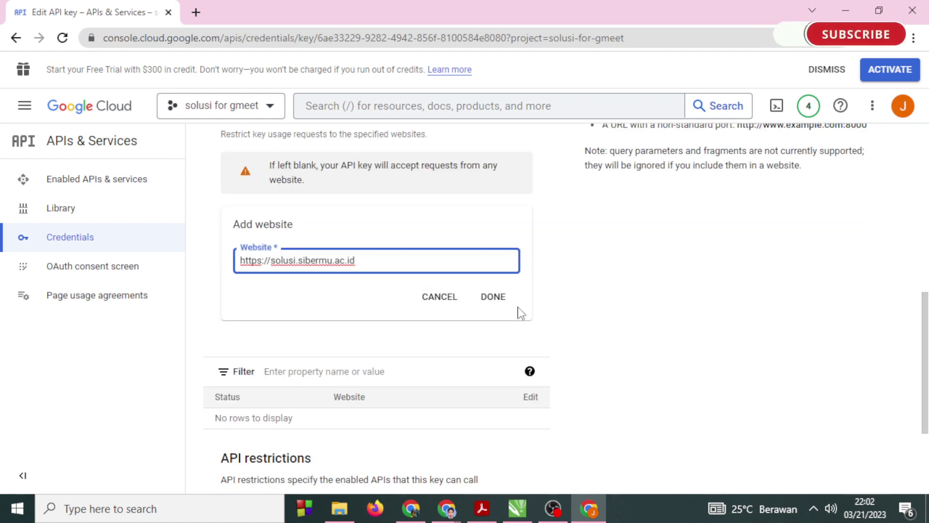
click(494, 297)
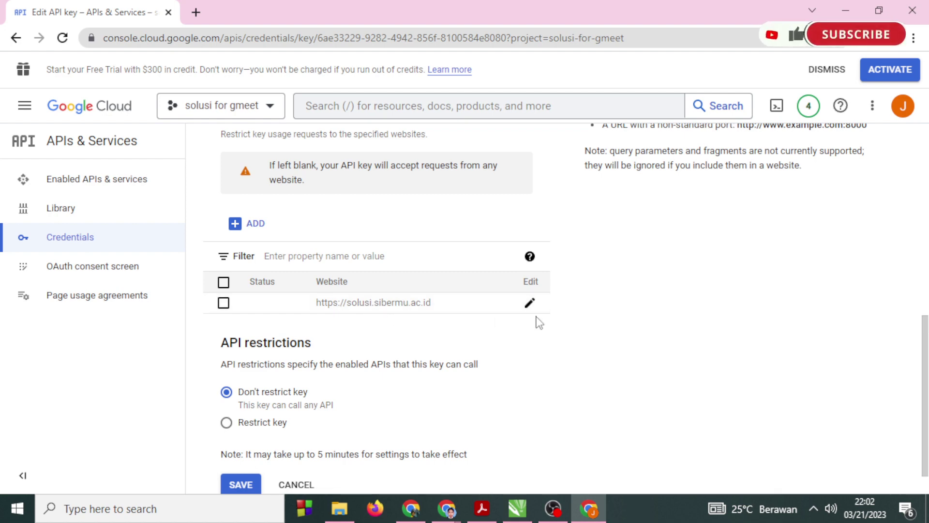
click(530, 303)
drag(272, 257, 188, 259)
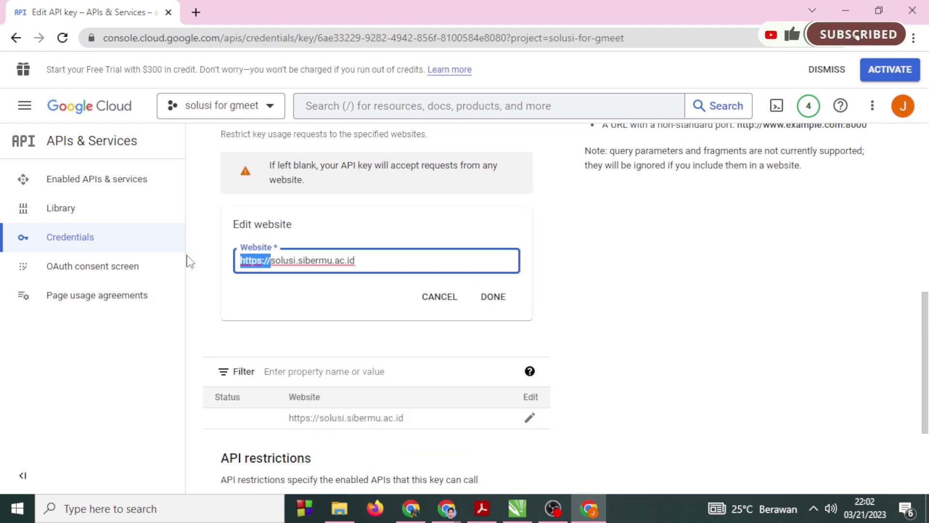
key(BackSpace)
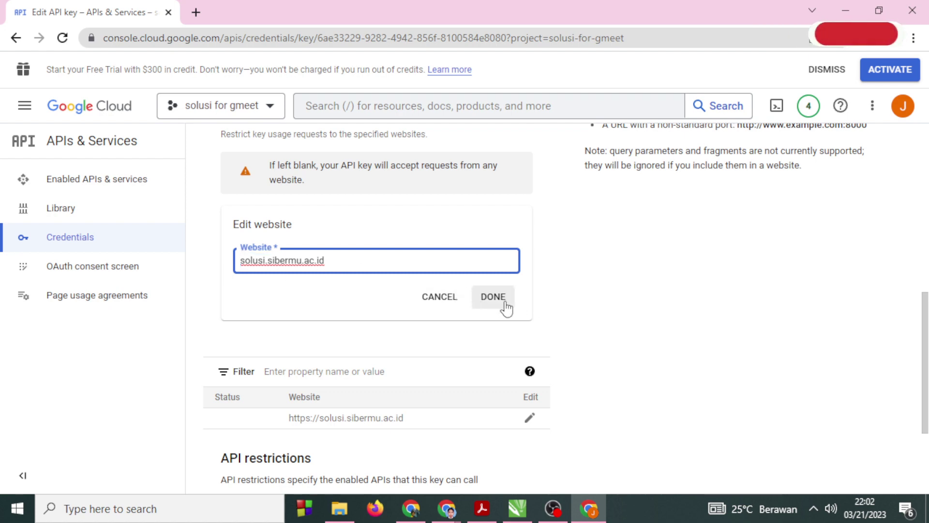
click(501, 304)
scroll(471, 322, up, 3)
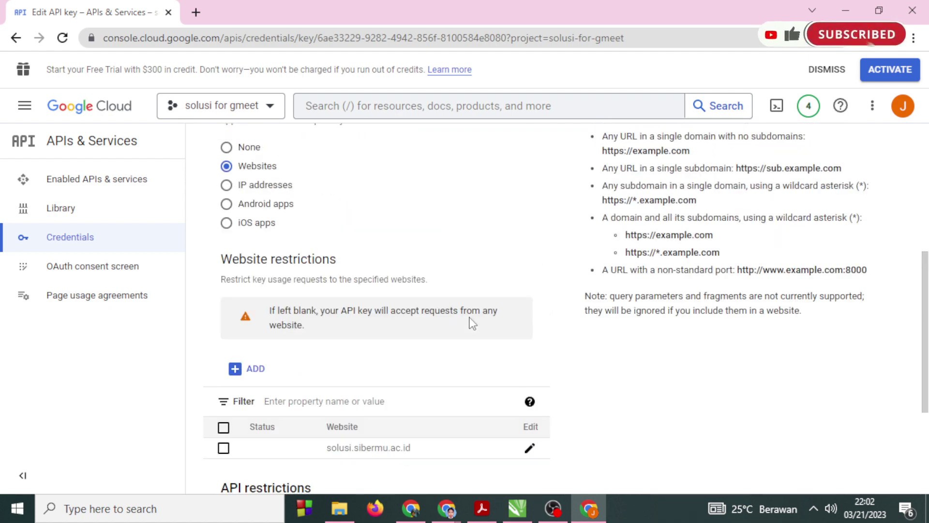
scroll(472, 322, down, 3)
scroll(471, 322, up, 5)
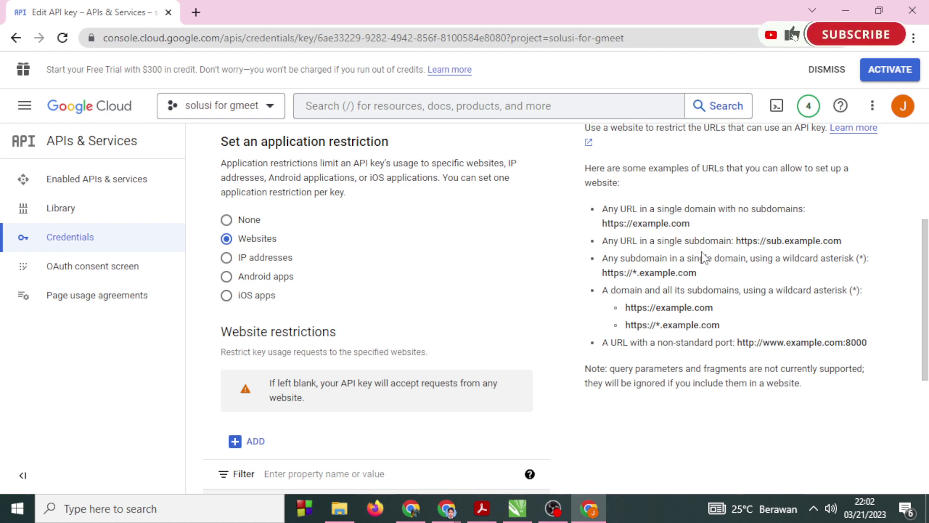
scroll(704, 258, up, 1)
scroll(696, 265, down, 1)
drag(678, 240, 842, 241)
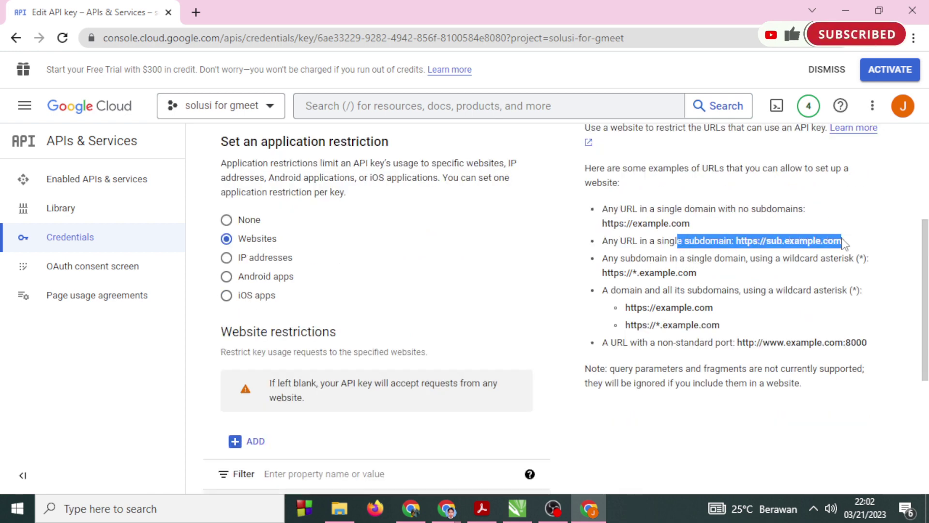
scroll(524, 300, down, 3)
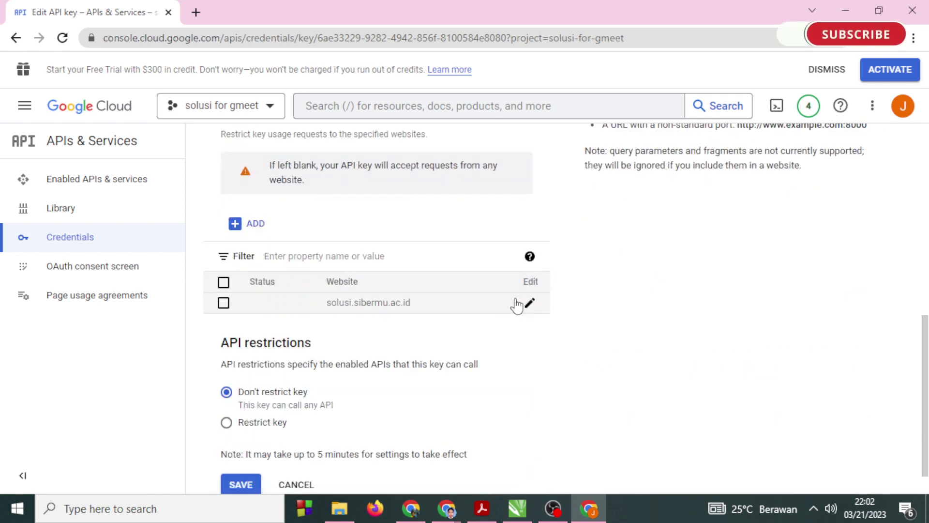
click(527, 303)
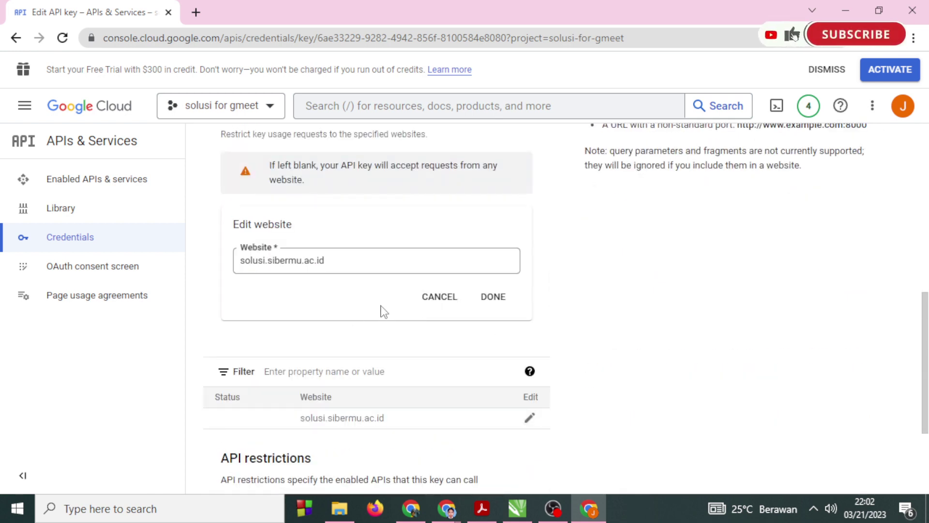
click(242, 257)
text(https://)
click(402, 264)
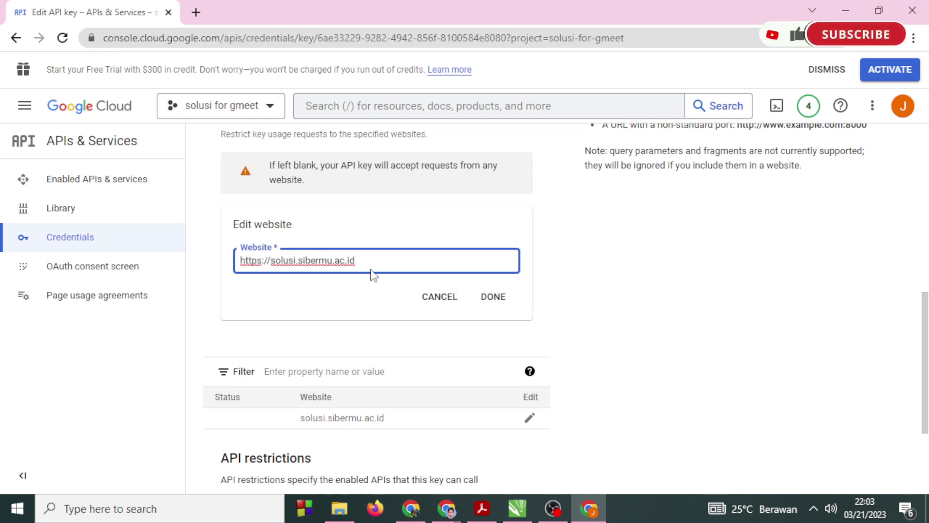
click(494, 297)
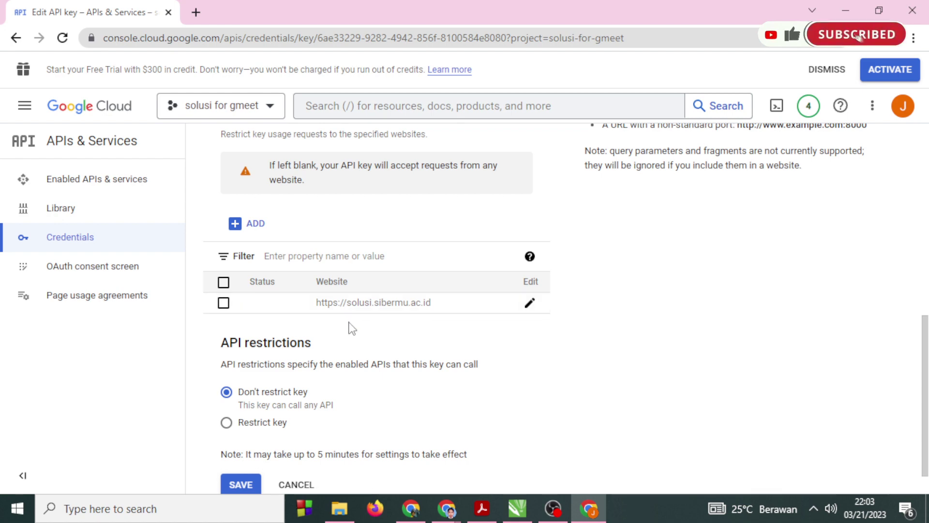
scroll(352, 399, down, 1)
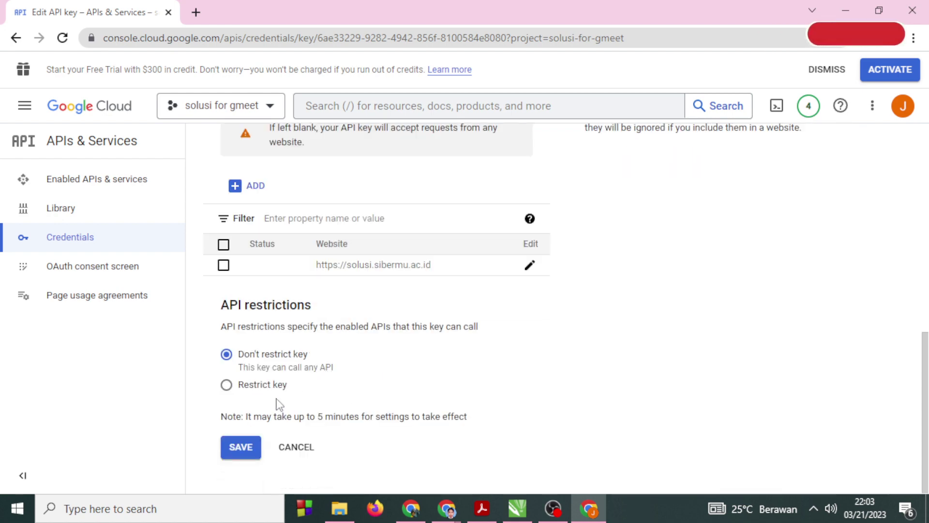
drag(255, 417, 472, 425)
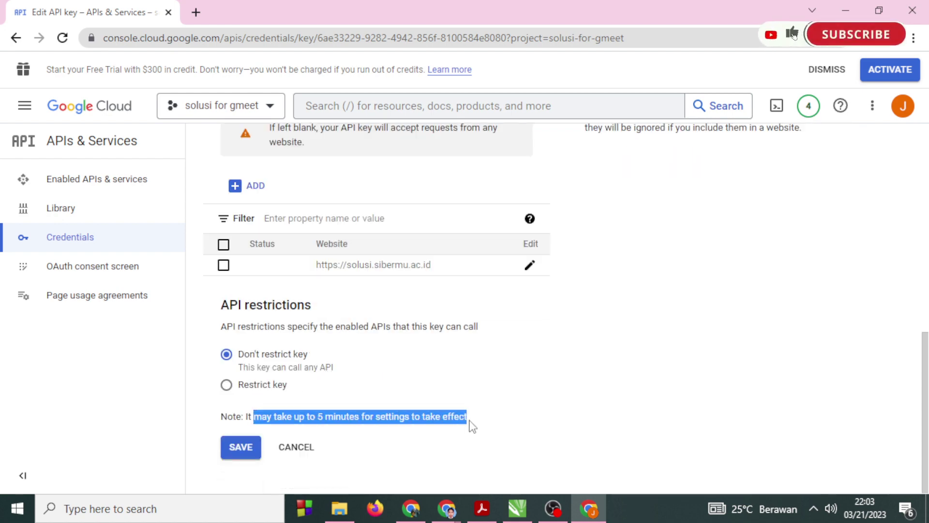
click(237, 449)
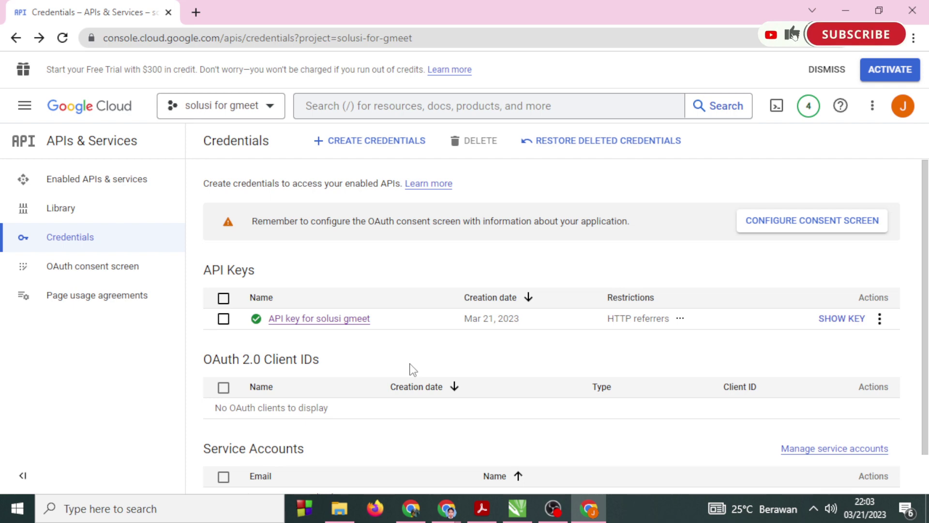
Reveal and copy the 'API key for solusi gmeet', close the dialog, and minimise the console.
click(818, 322)
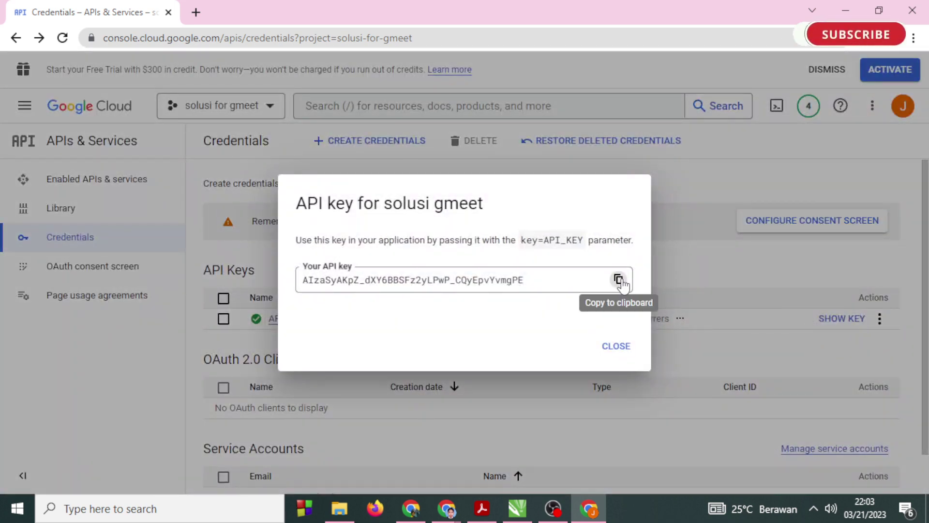
click(618, 279)
click(617, 346)
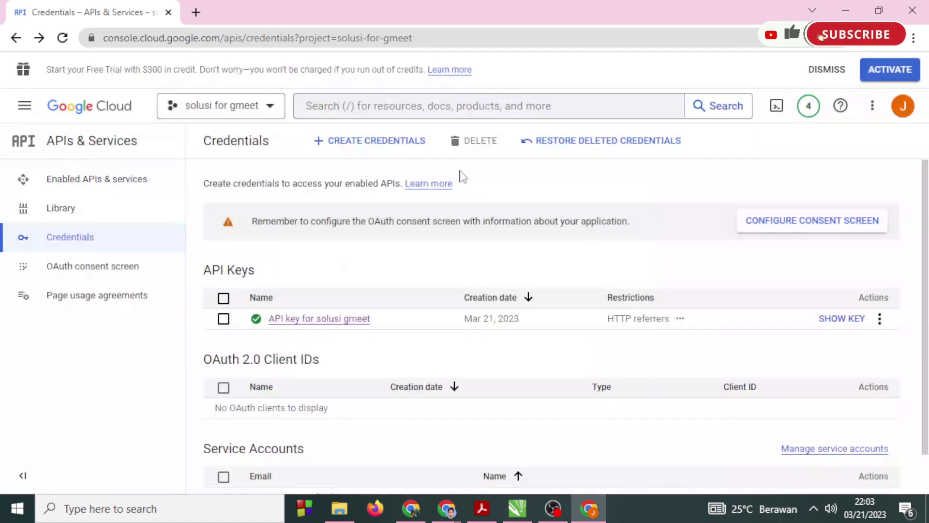
click(845, 10)
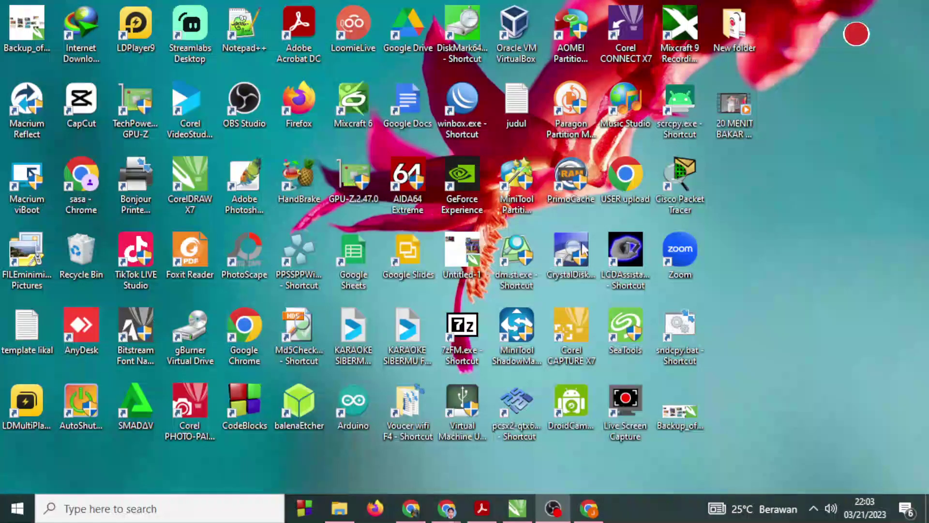
Replace the Moodle API key field's contents with the copied key, then minimise Moodle.
mouse_move(446, 503)
click(368, 438)
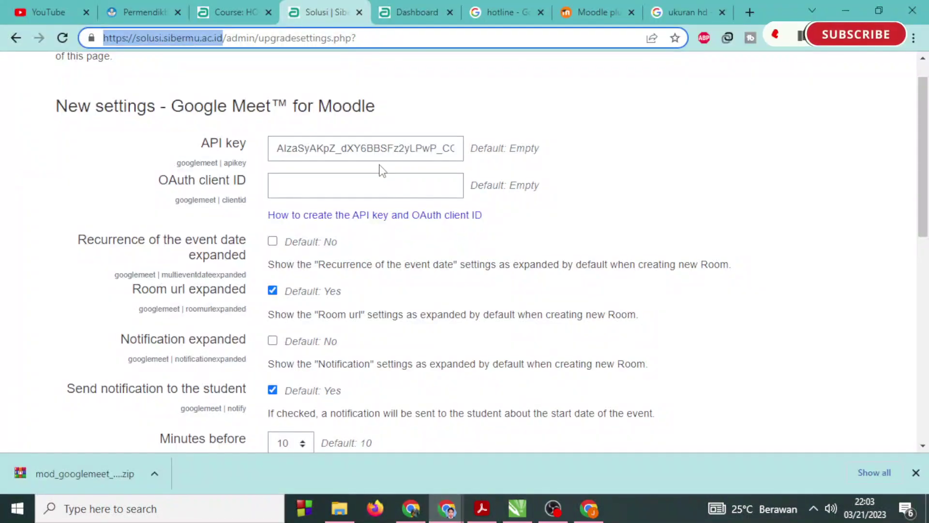
click(387, 148)
key(ctrl+a)
key(ctrl+v)
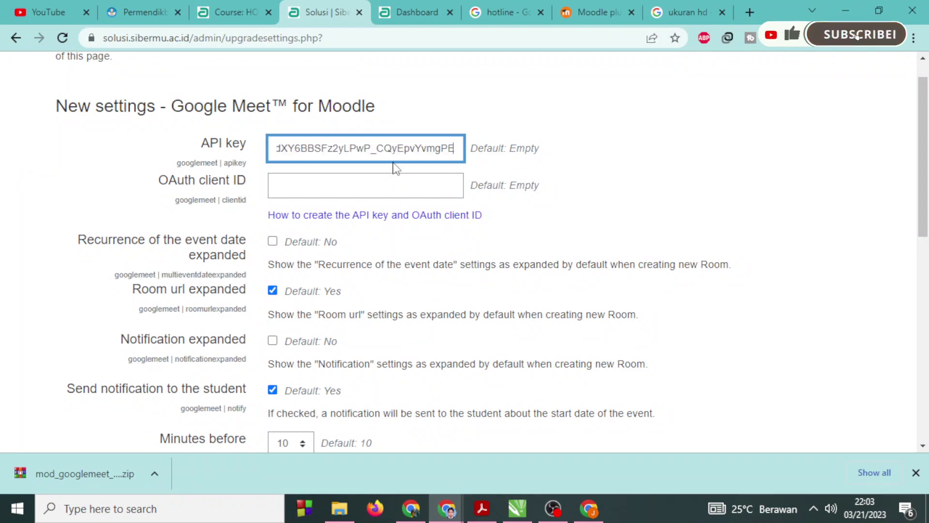
click(845, 11)
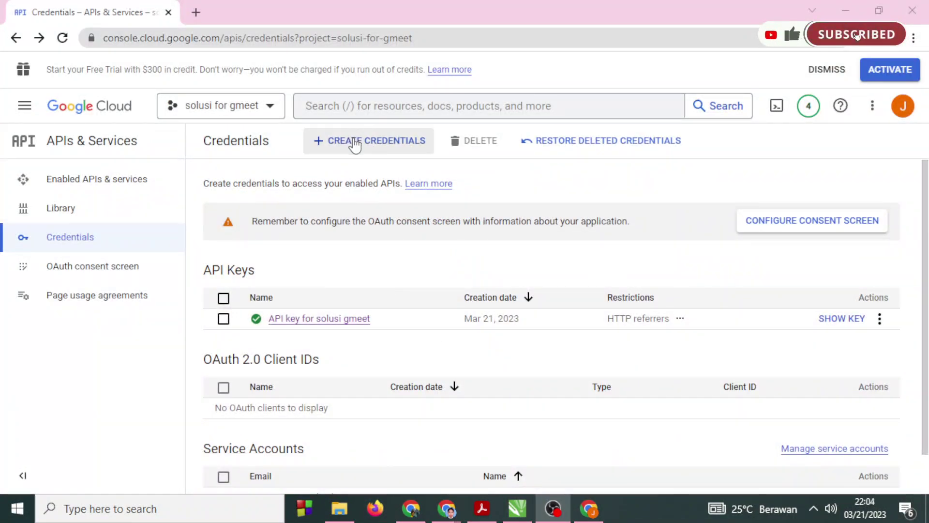
Open the Create Credentials menu and check the OAuth client ID setting in Moodle.
click(354, 142)
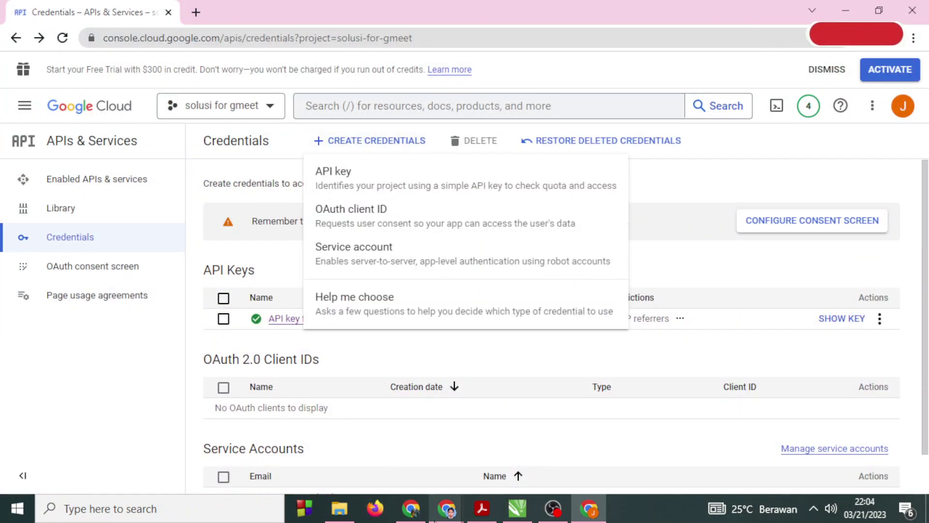
mouse_move(446, 508)
click(361, 450)
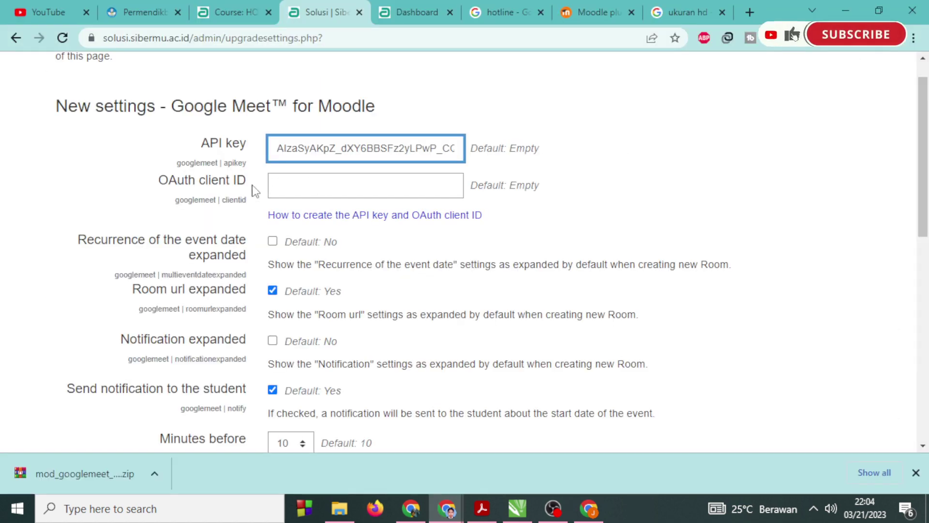
drag(254, 190, 151, 187)
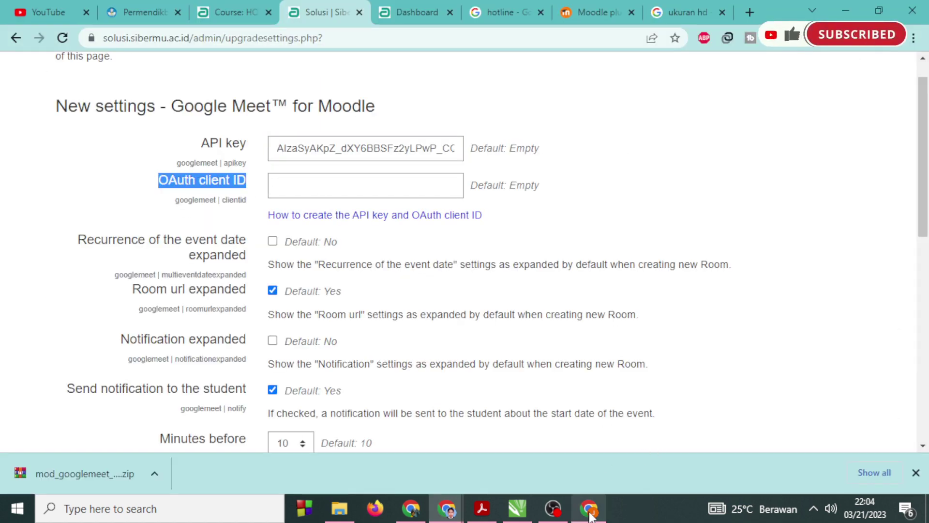
click(590, 509)
Choose OAuth client ID and create a consent screen registration with the Internal user type.
click(378, 209)
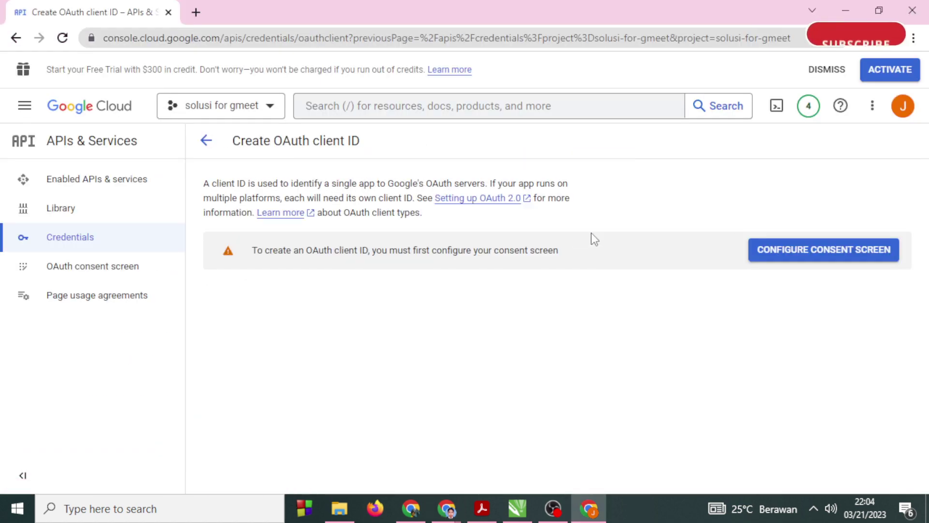
click(803, 256)
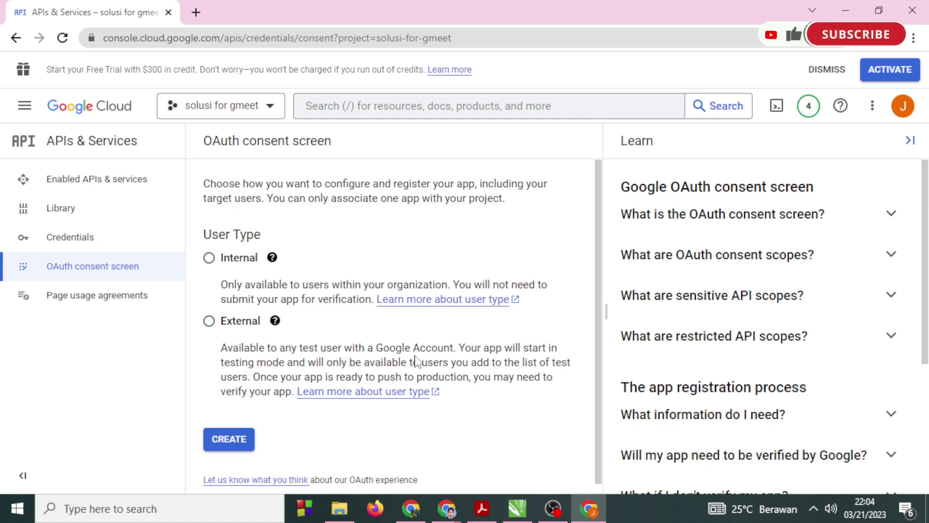
click(209, 261)
scroll(395, 425, down, 1)
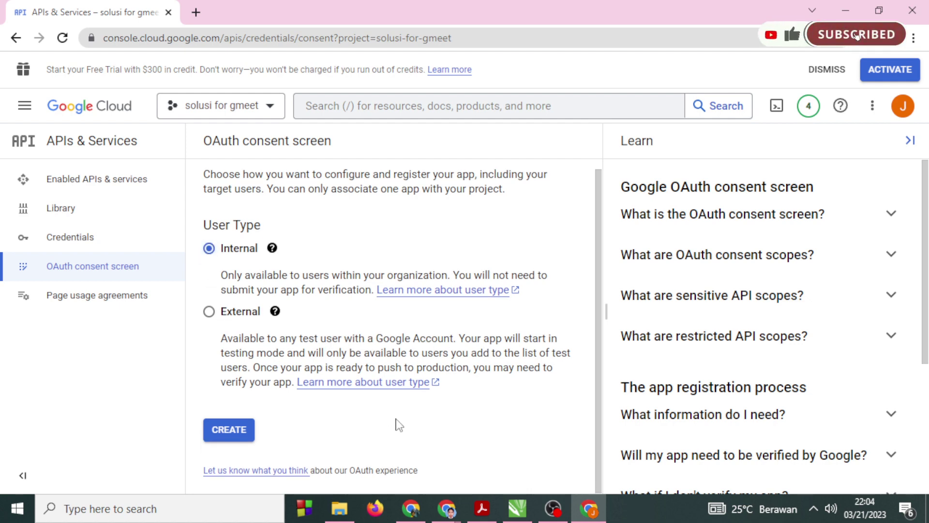
click(229, 430)
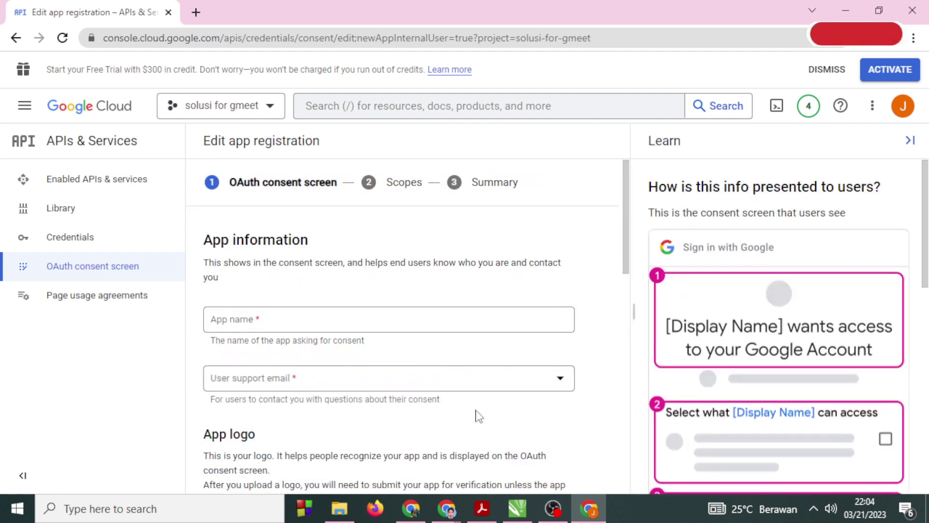
Confirm the signed-in account and enter 'auth for solusi gmeet' as the app name.
click(904, 108)
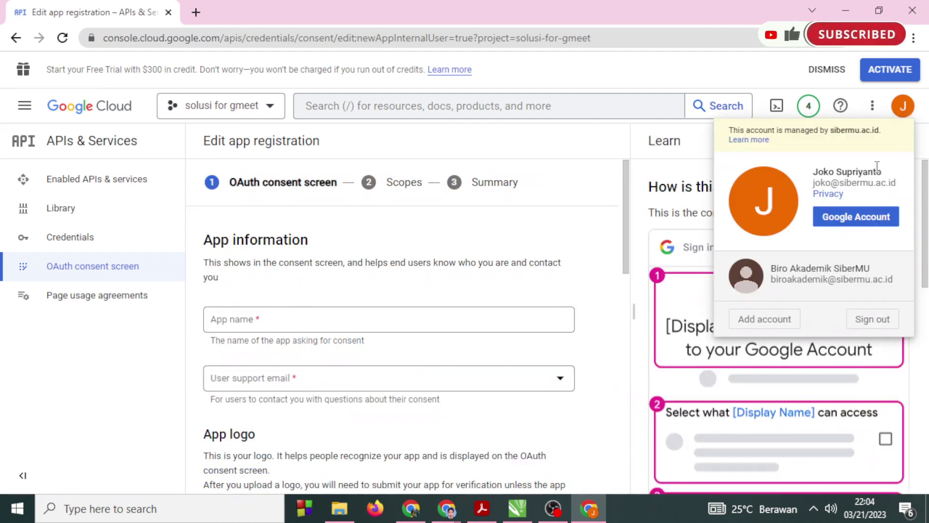
click(573, 144)
scroll(539, 296, down, 2)
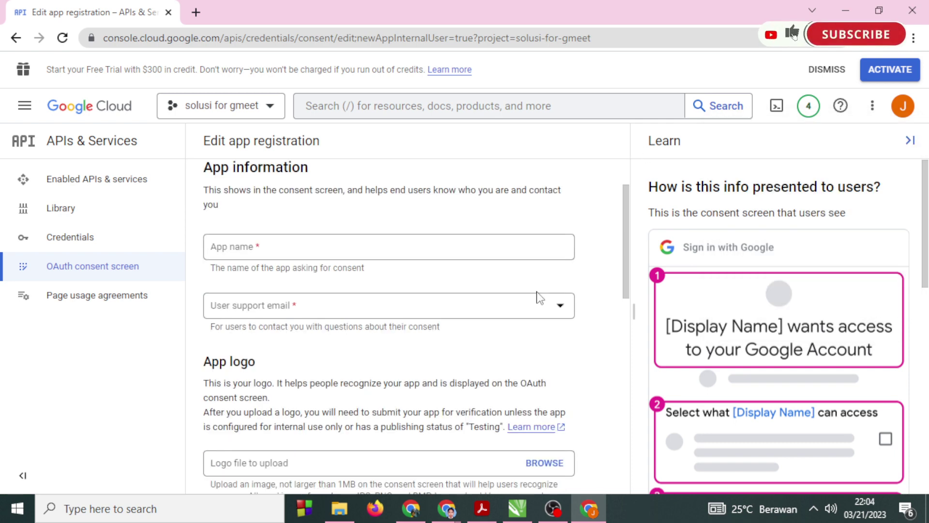
click(365, 244)
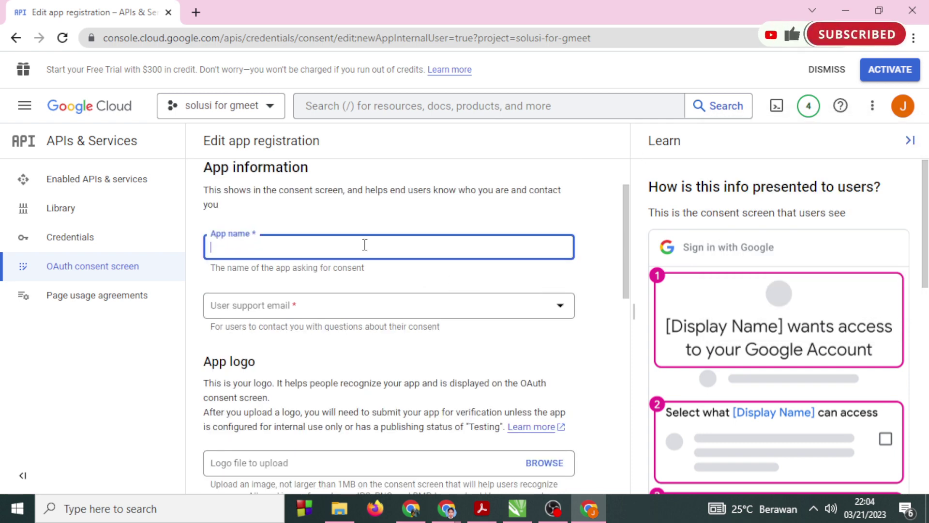
text(auth for)
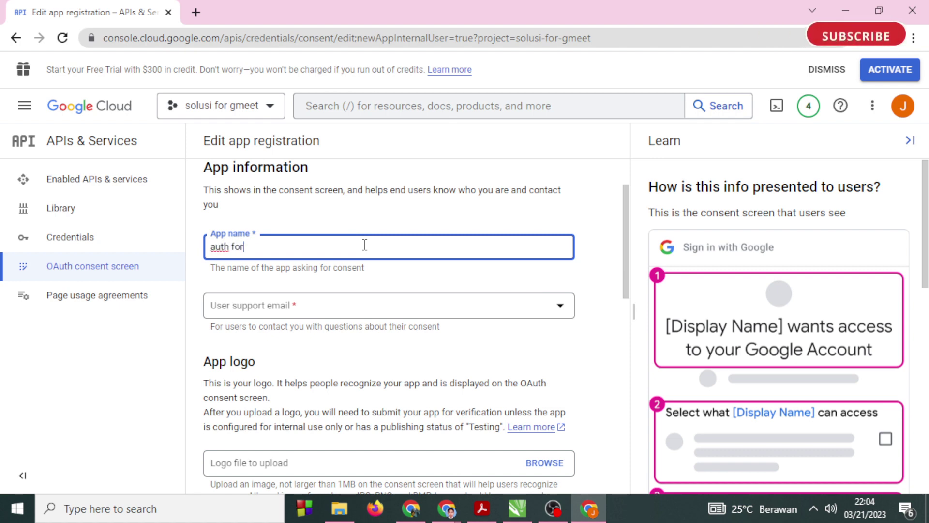
text( solusi )
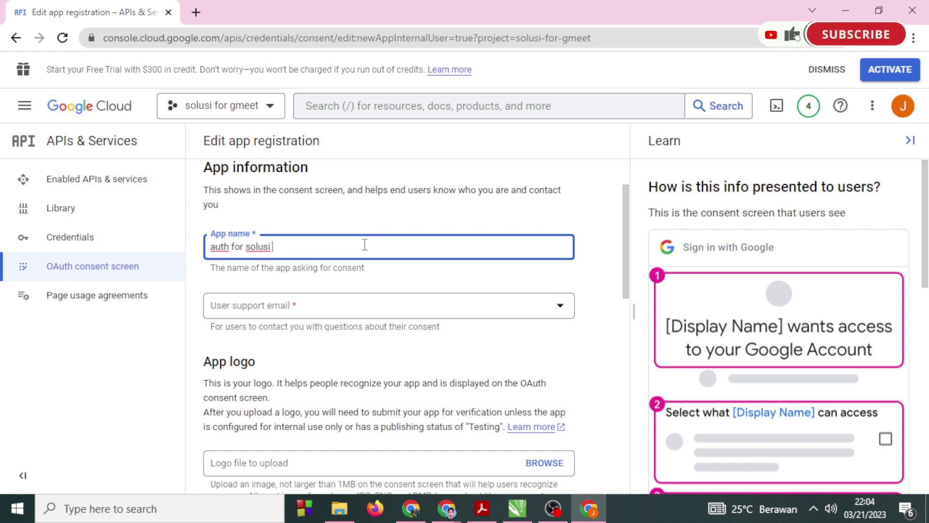
text(gmeet)
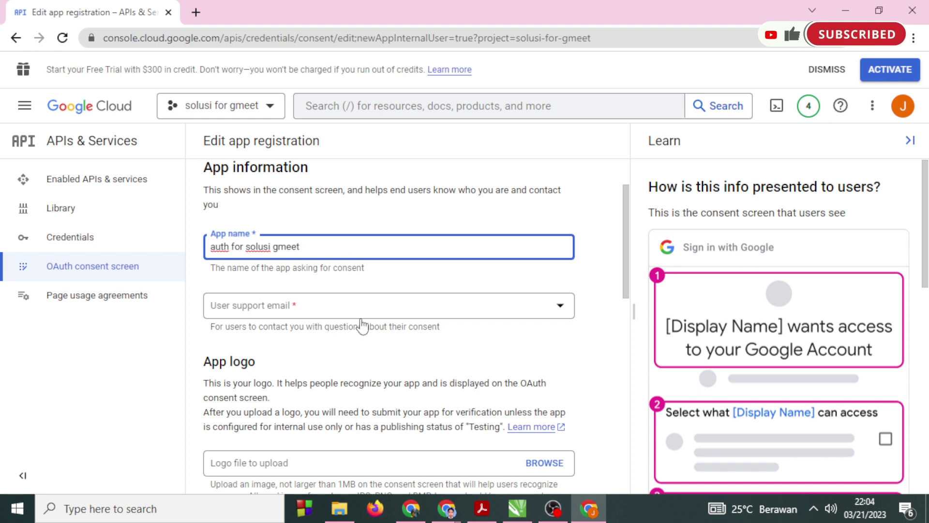
Pick the signed-in account's email as user support email and scroll to App domain.
click(374, 311)
click(378, 313)
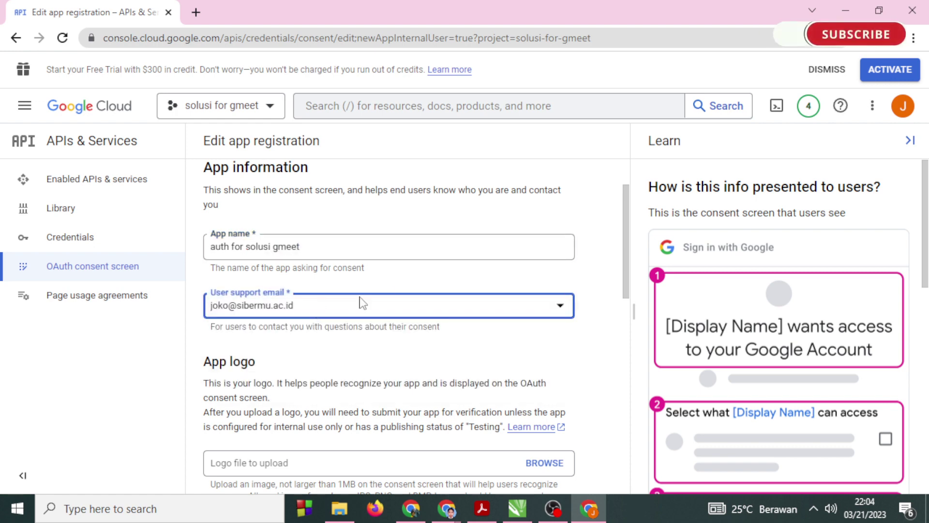
scroll(397, 305, down, 3)
scroll(397, 305, down, 3)
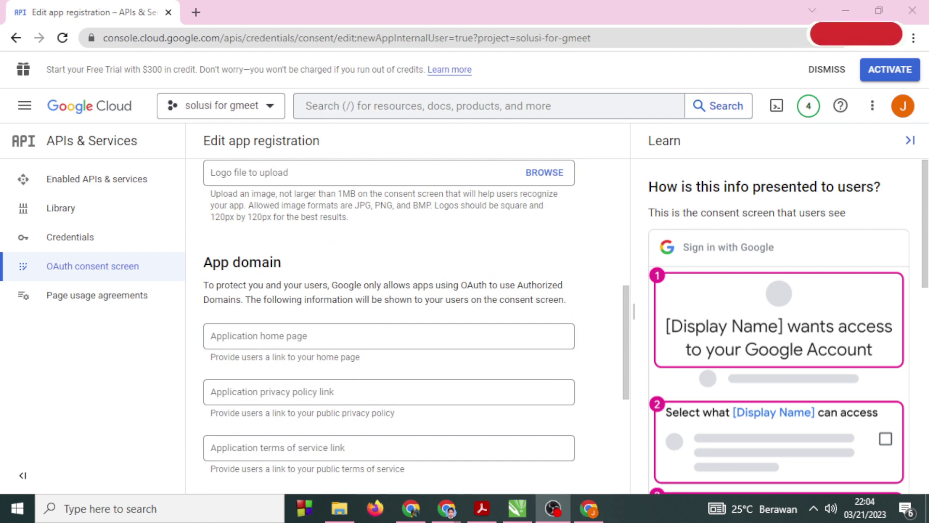
scroll(278, 315, up, 3)
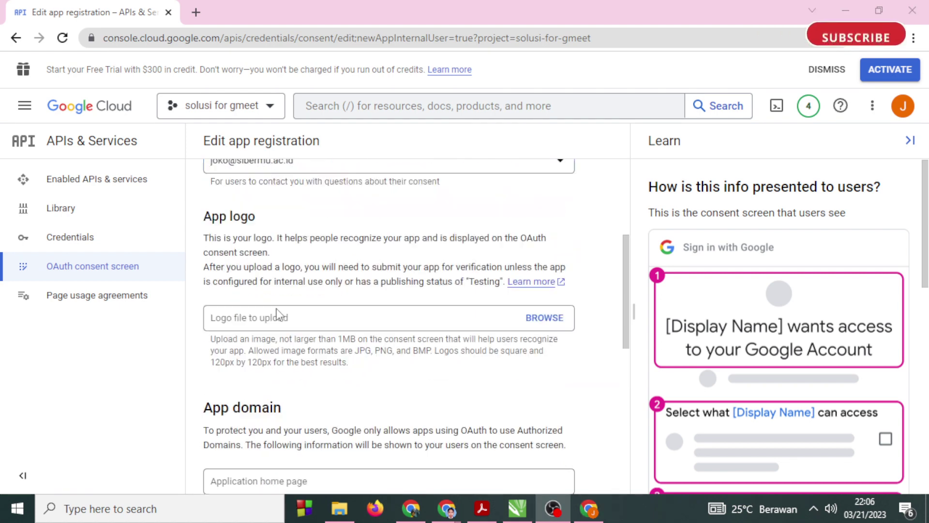
scroll(277, 313, up, 2)
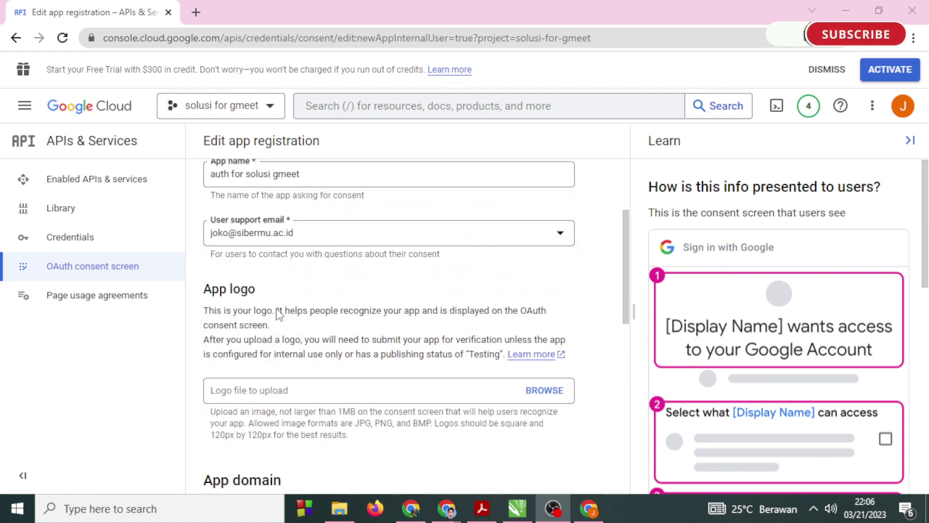
scroll(280, 249, down, 2)
scroll(344, 313, down, 4)
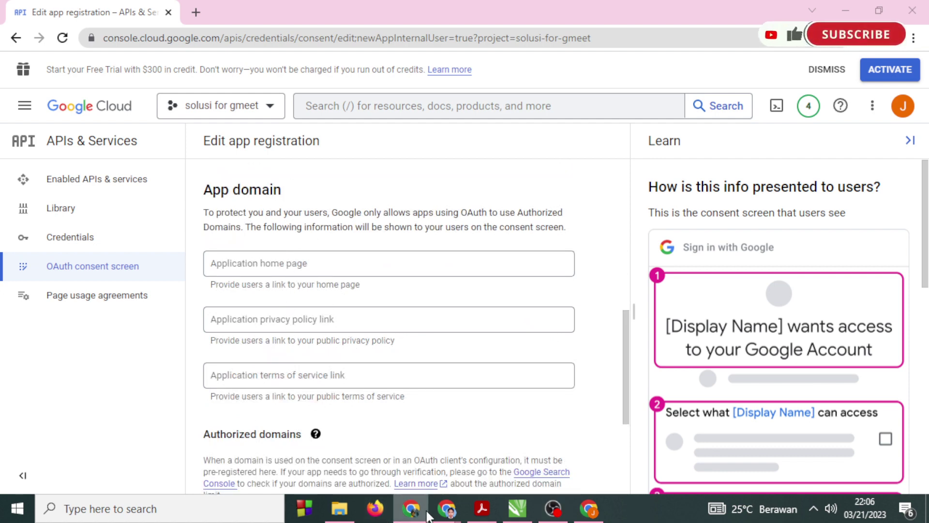
Copy the Moodle site's full https address and paste it as the Application home page link.
mouse_move(422, 516)
click(368, 443)
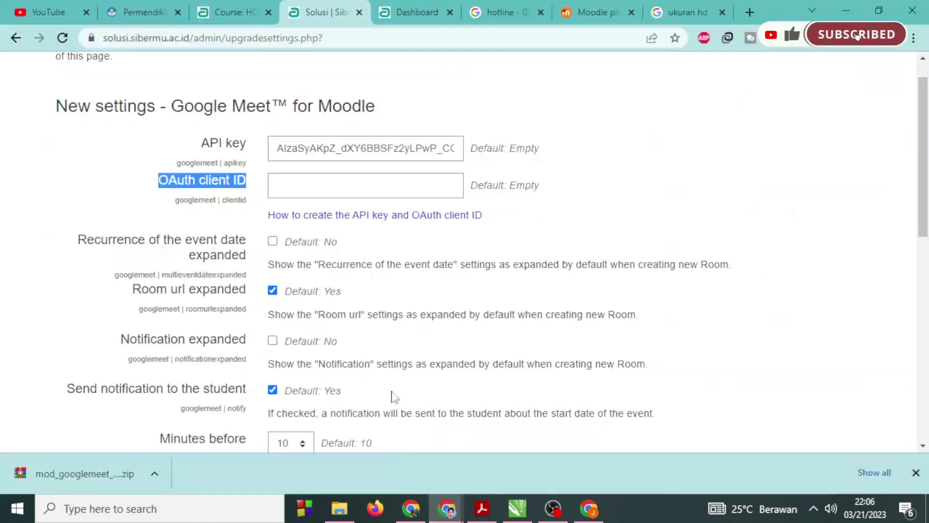
click(193, 37)
click(193, 36)
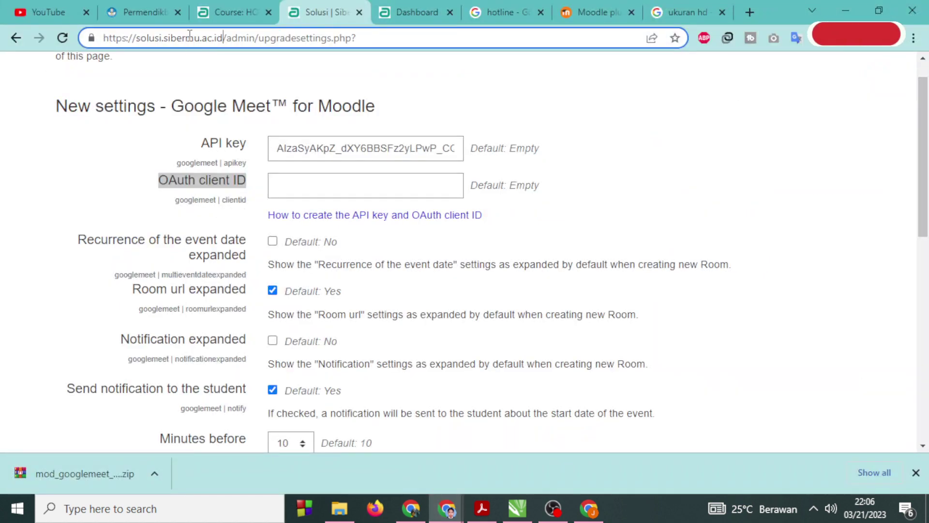
drag(225, 37, 17, 43)
key(ctrl+c)
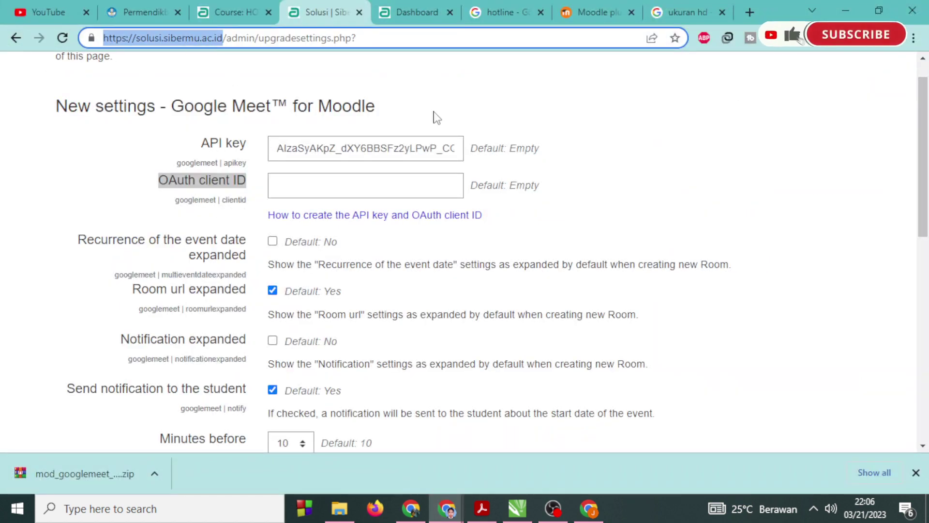
click(846, 15)
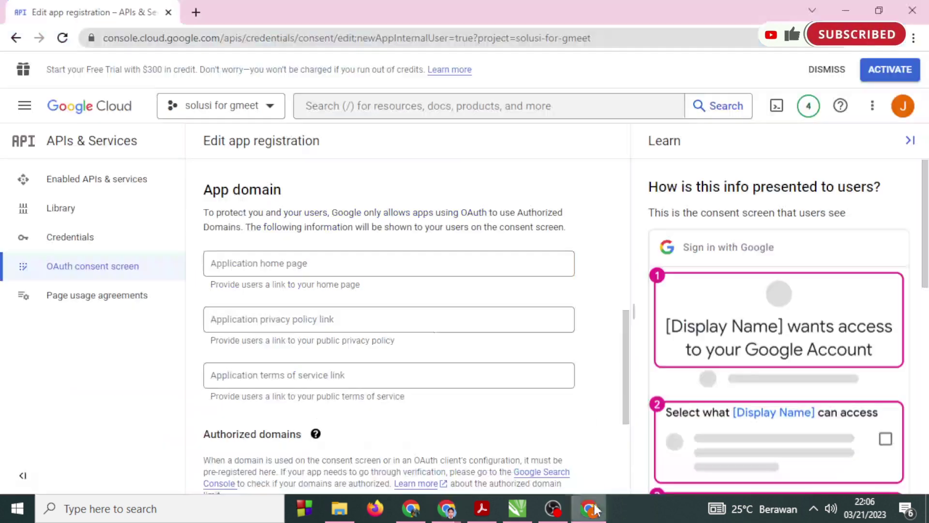
click(259, 267)
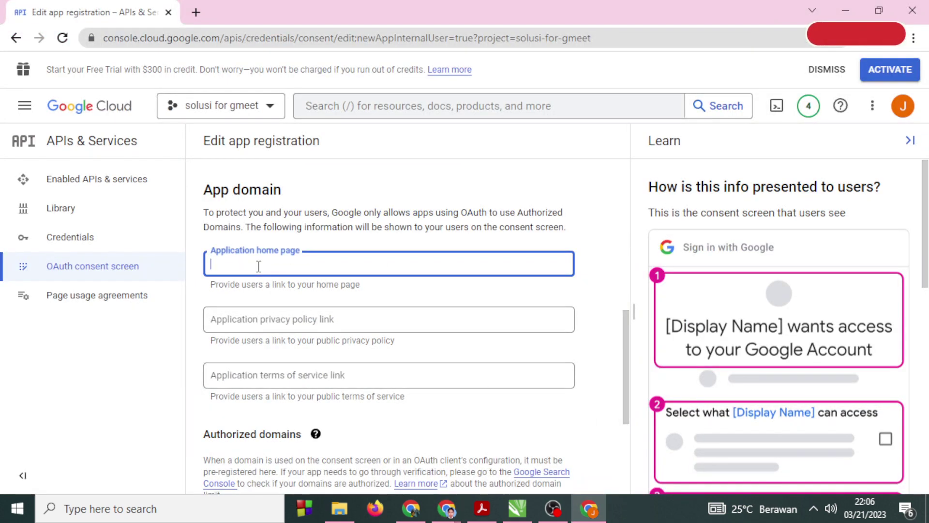
key(ctrl+v)
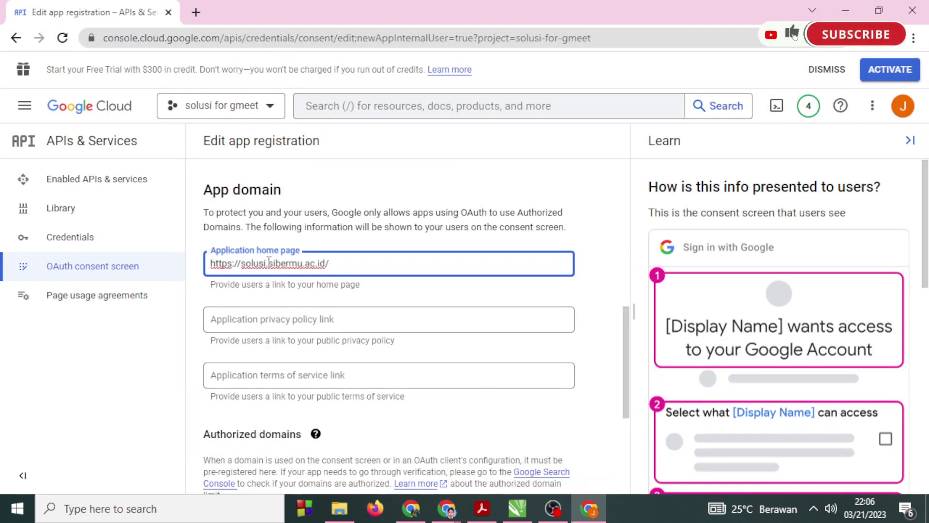
drag(269, 262, 241, 263)
key(BackSpace)
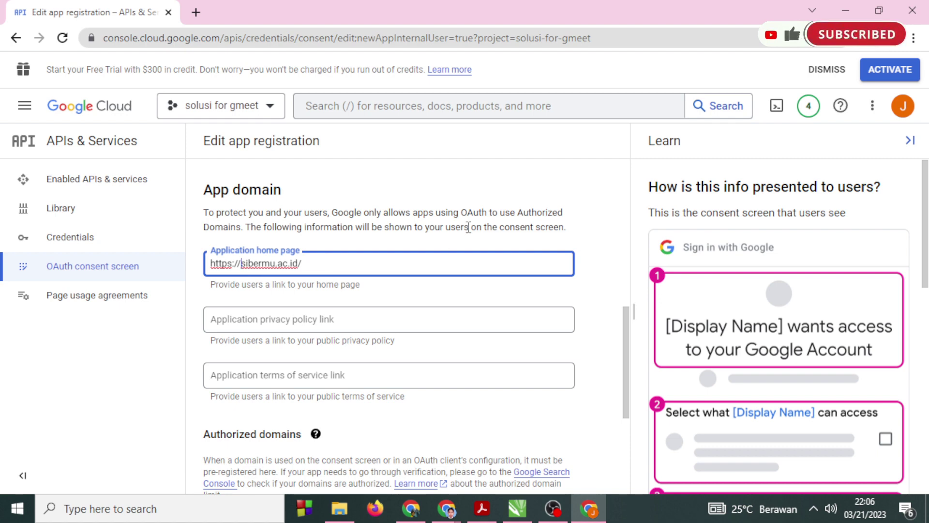
click(357, 269)
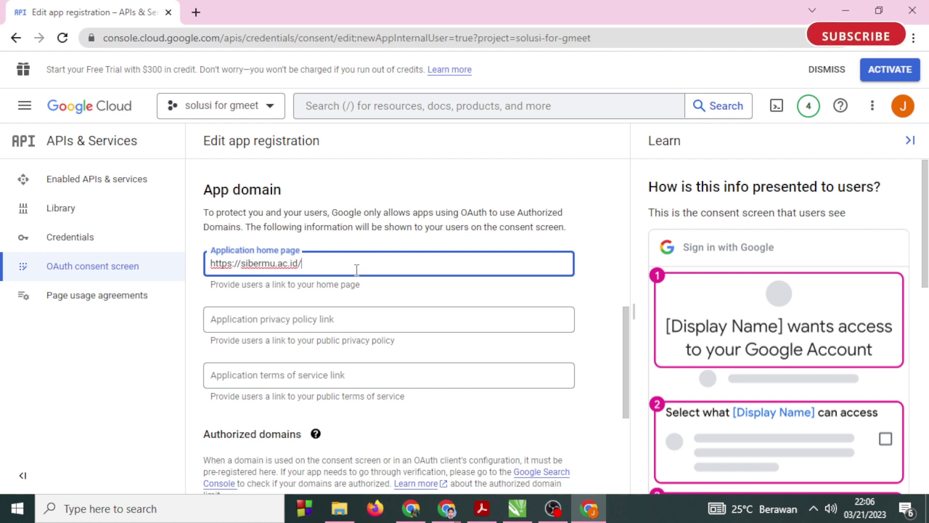
key(ctrl+a)
key(ctrl+c)
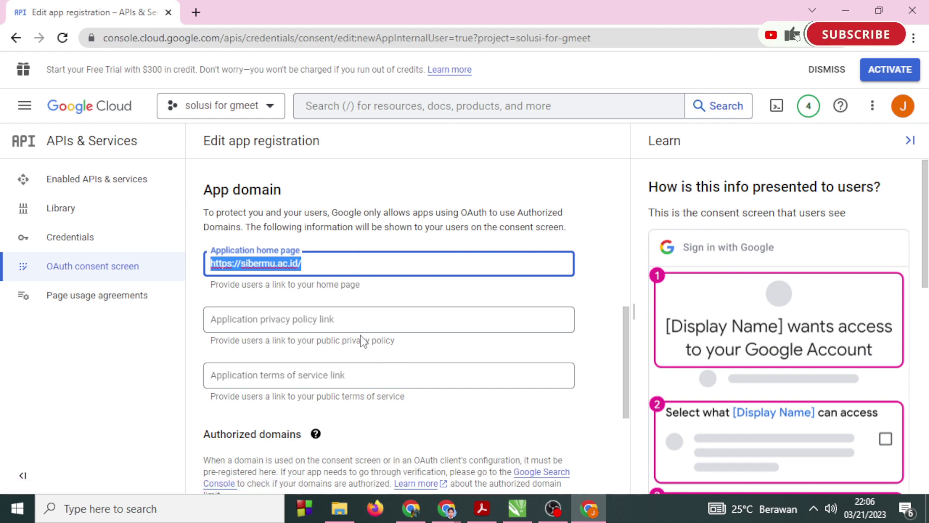
click(315, 322)
key(ctrl+v)
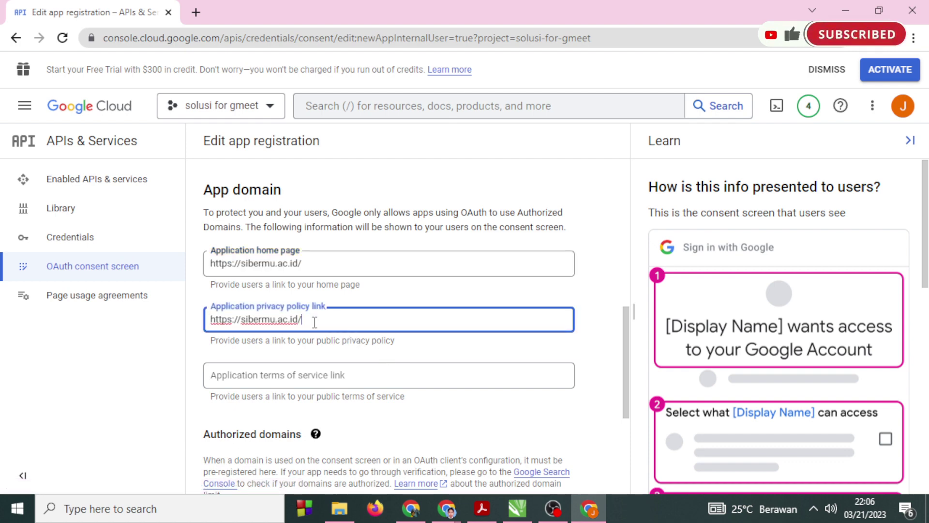
click(300, 376)
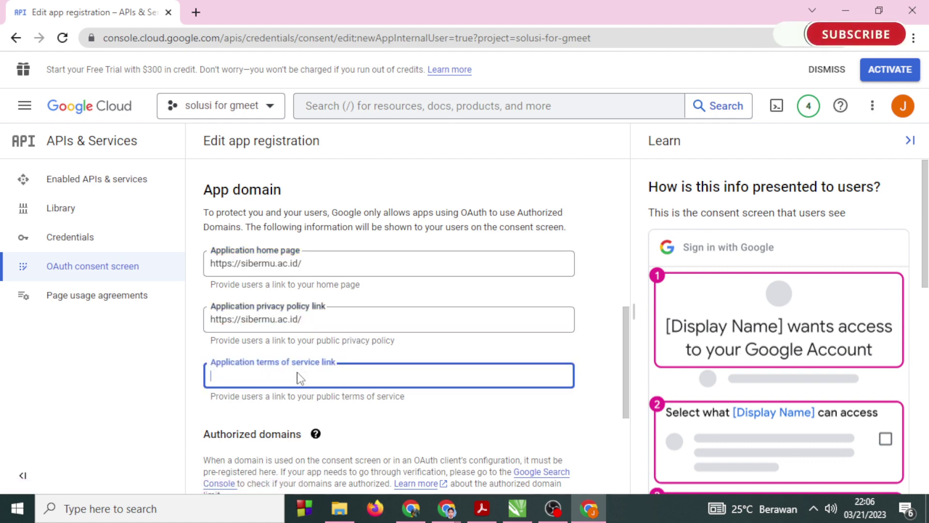
key(ctrl+v)
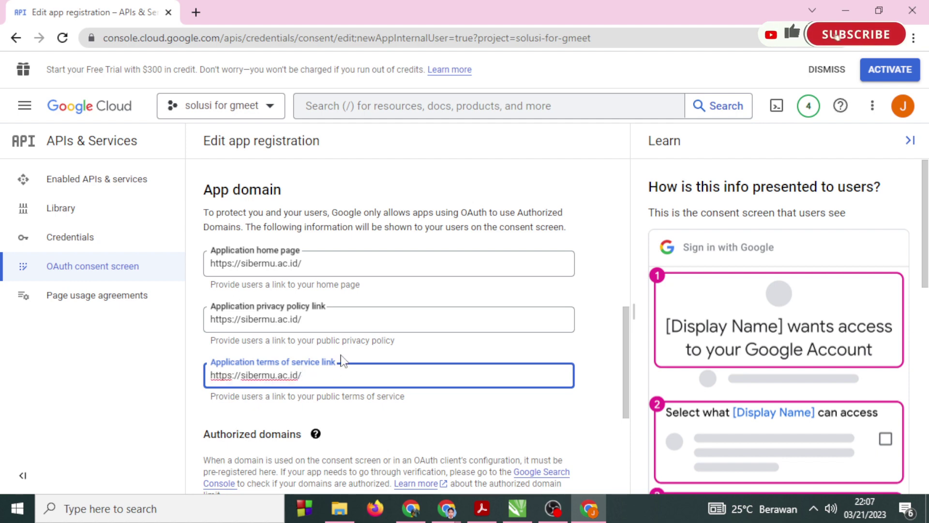
scroll(341, 361, down, 5)
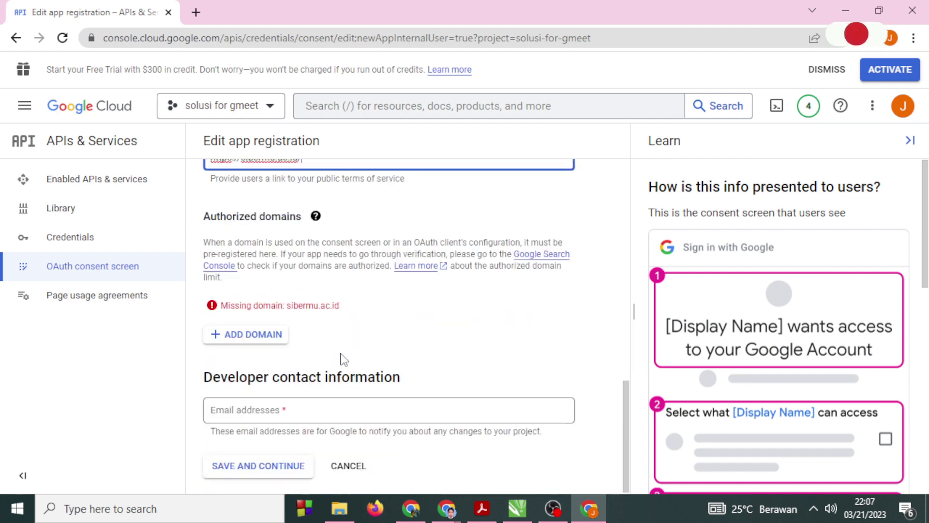
click(242, 334)
key(ctrl+v)
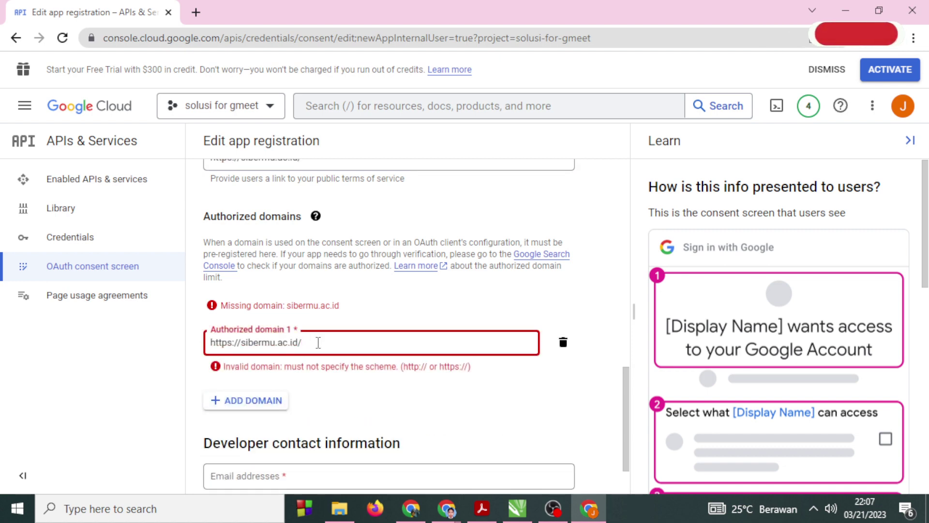
key(BackSpace)
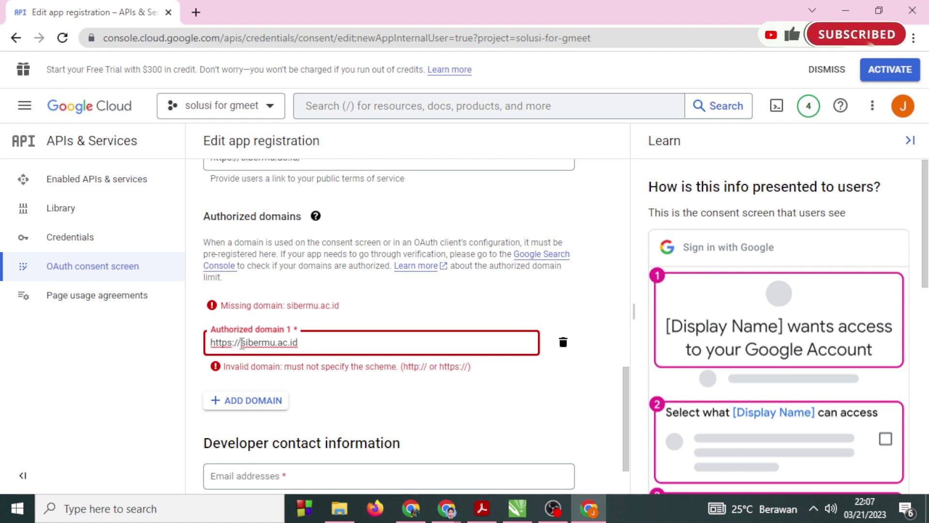
drag(240, 343, 196, 353)
key(BackSpace)
click(338, 375)
scroll(346, 369, up, 6)
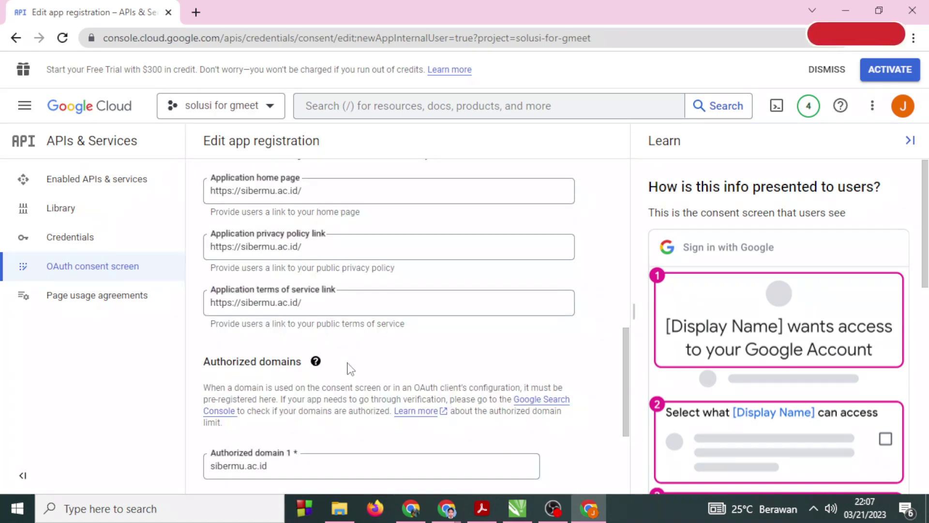
Remove the trailing slash from the terms, privacy policy and home page links.
click(323, 445)
key(BackSpace)
click(319, 390)
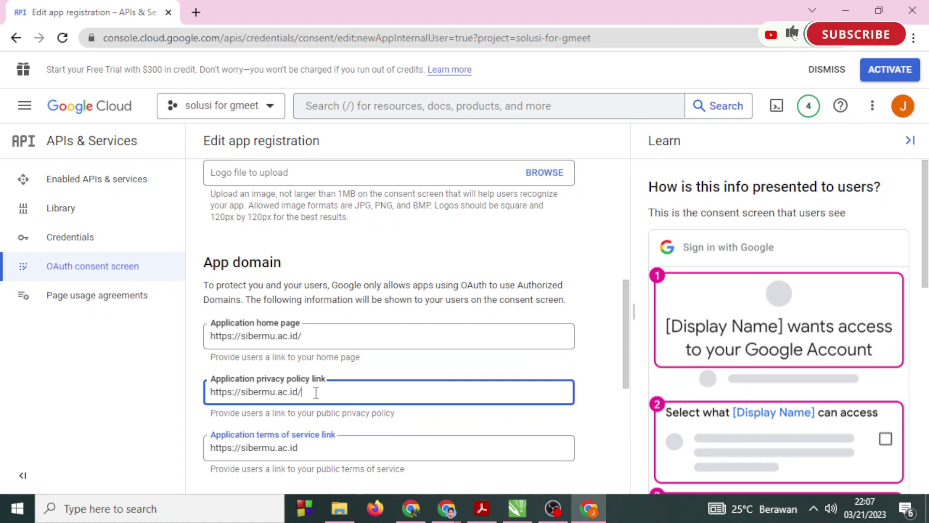
click(321, 337)
key(BackSpace)
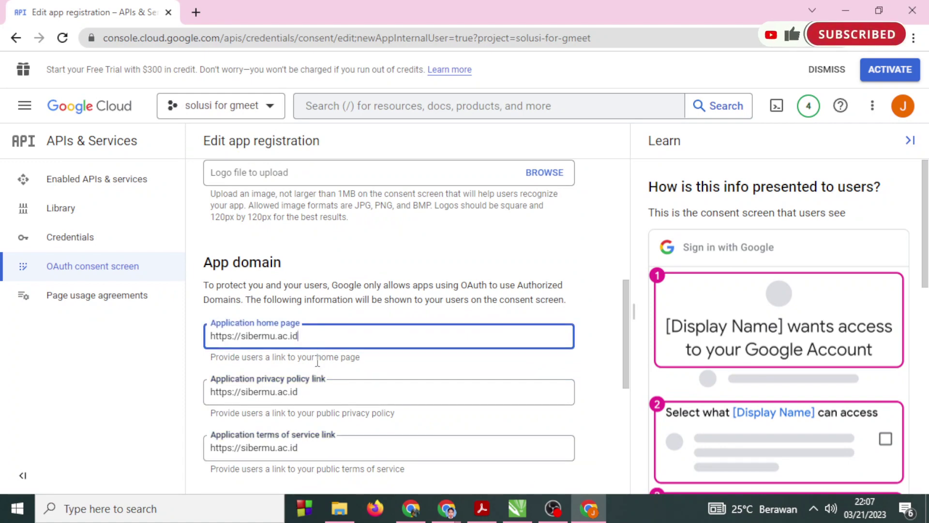
scroll(324, 348, down, 5)
scroll(327, 359, up, 3)
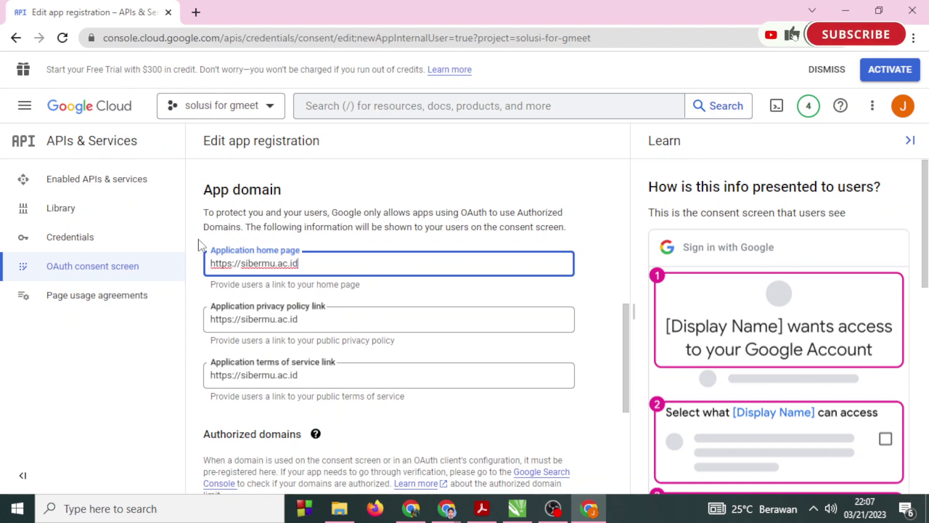
key(ctrl+a)
key(ctrl+c)
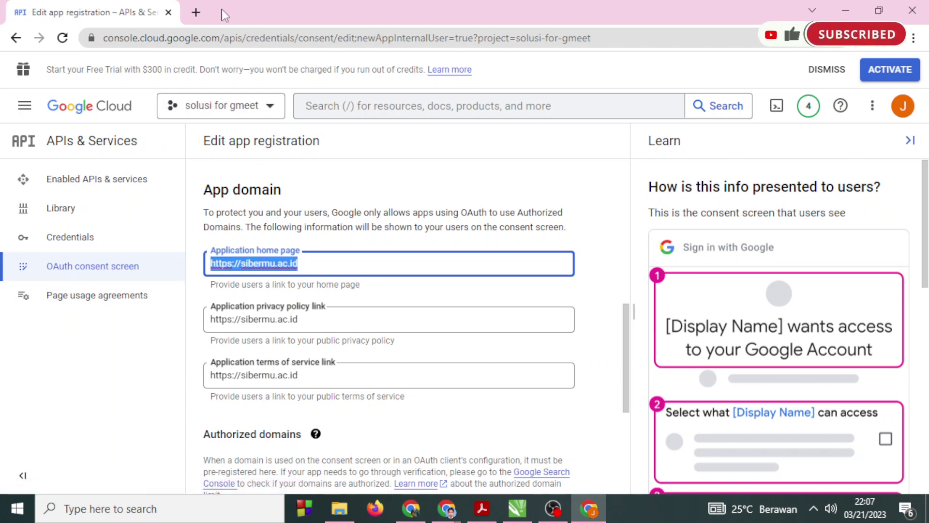
Load the sibermu.ac.id site in a new tab to check it, then return to the registration form.
click(203, 15)
key(ctrl+v)
key(Return)
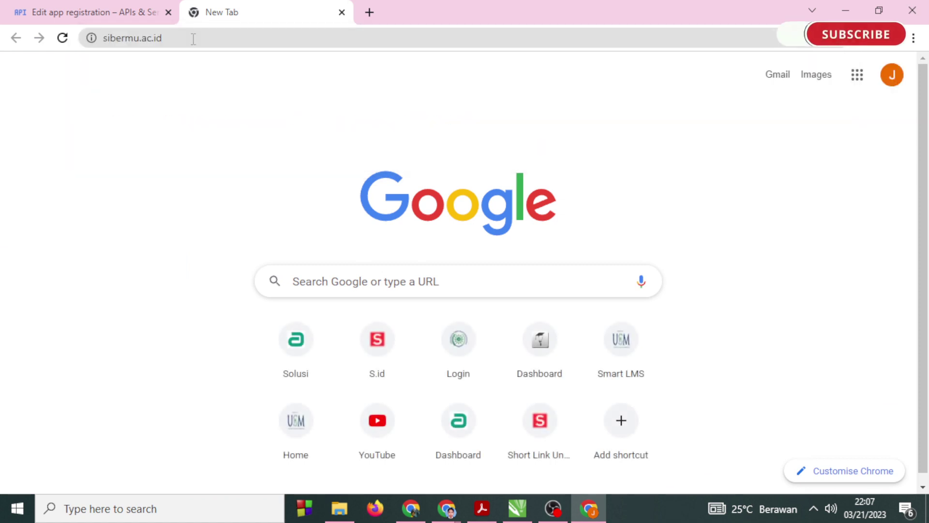
click(120, 12)
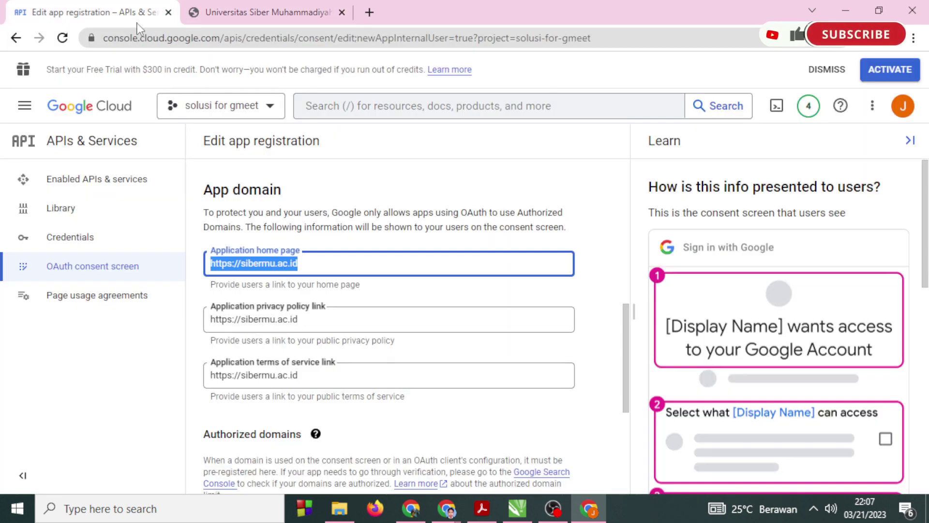
scroll(339, 352, down, 3)
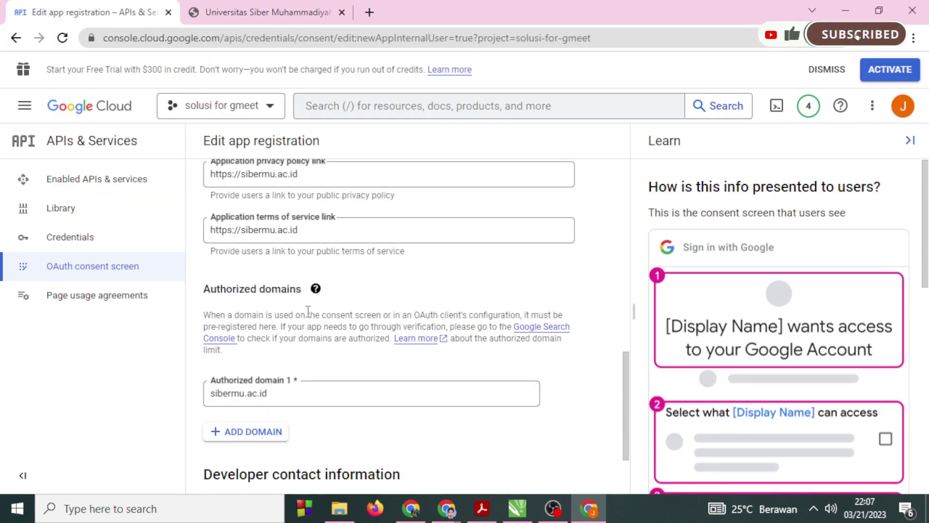
scroll(308, 310, down, 2)
Keep Authorized domain 1 as sibermu.ac.id and start typing the developer contact e-mail.
click(305, 295)
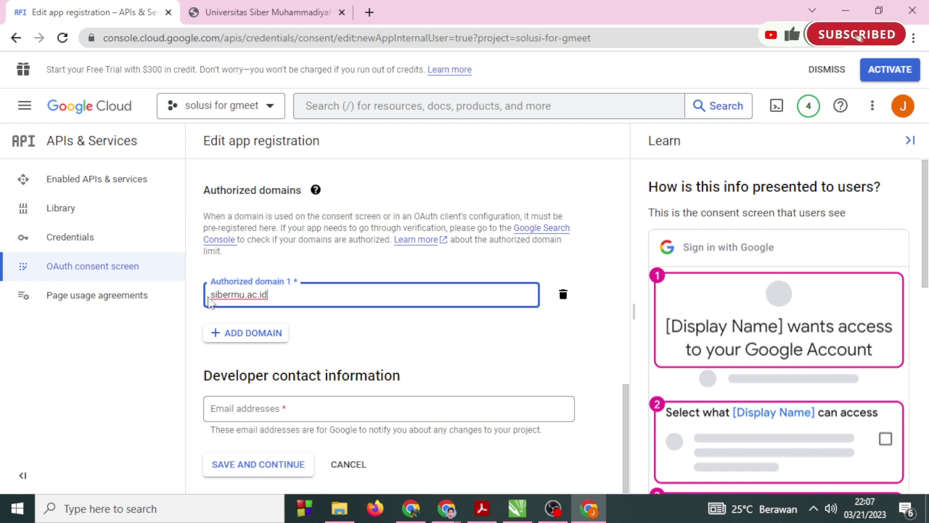
text(solusi)
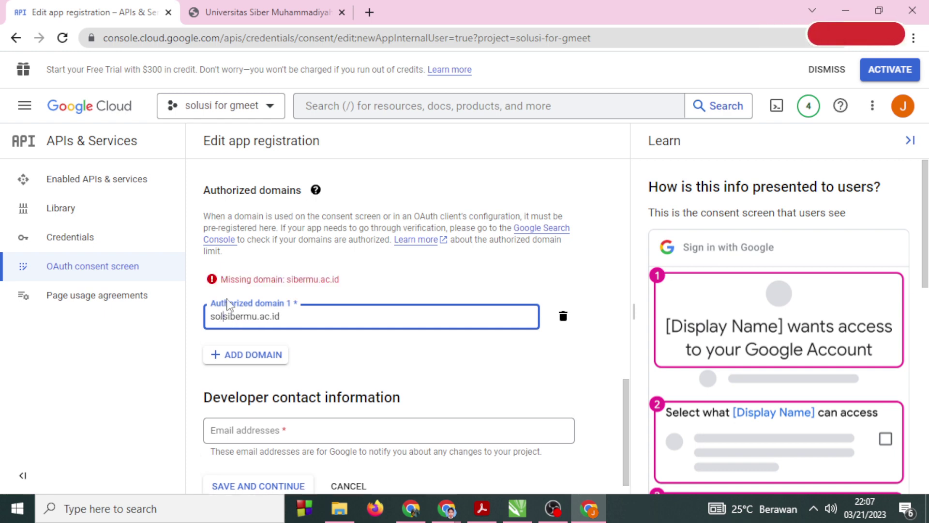
text(.)
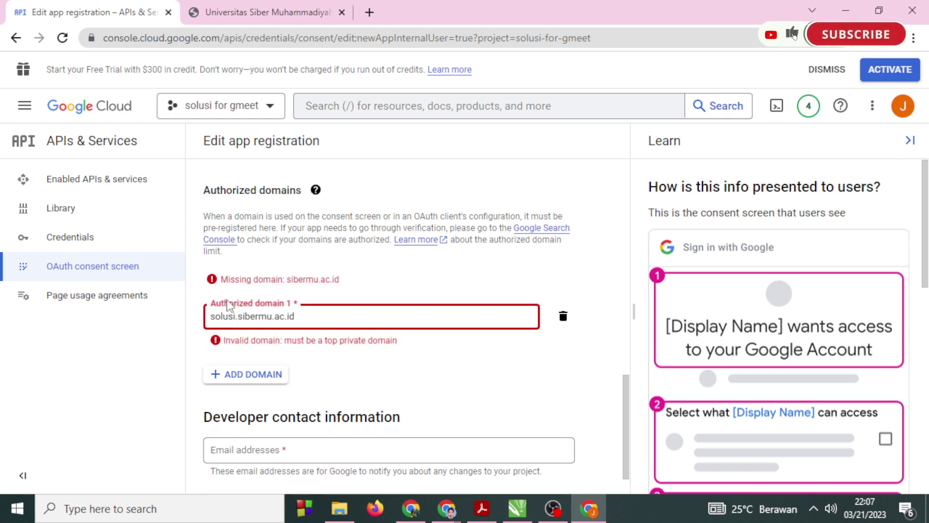
key(BackSpace)
key(BackSpace)
key(BackSpace)
key(BackSpace)
key(BackSpace)
key(BackSpace)
key(BackSpace)
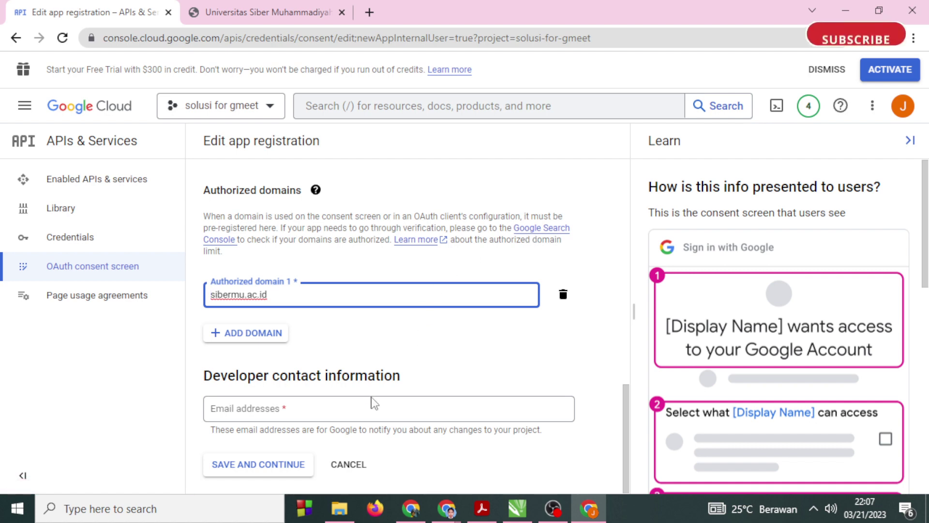
click(369, 413)
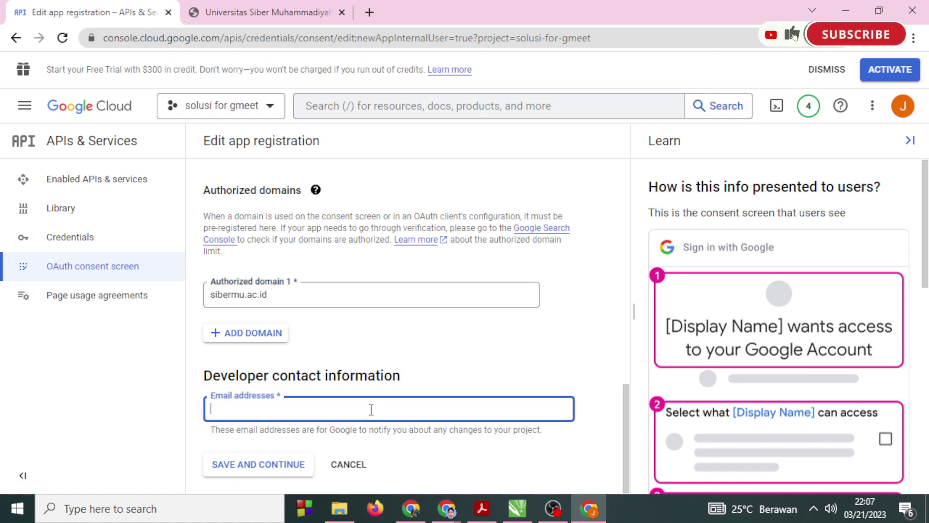
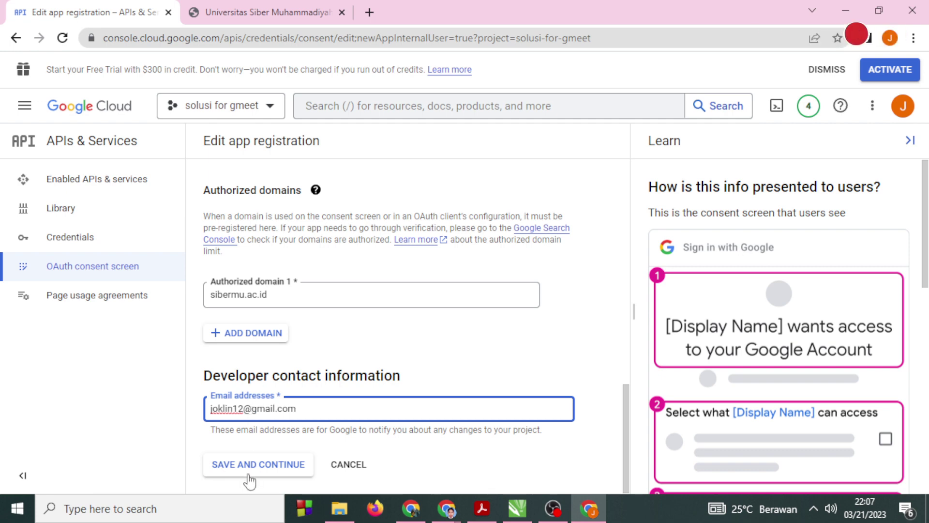
Save the consent screen app details and move on to the Scopes page.
click(262, 465)
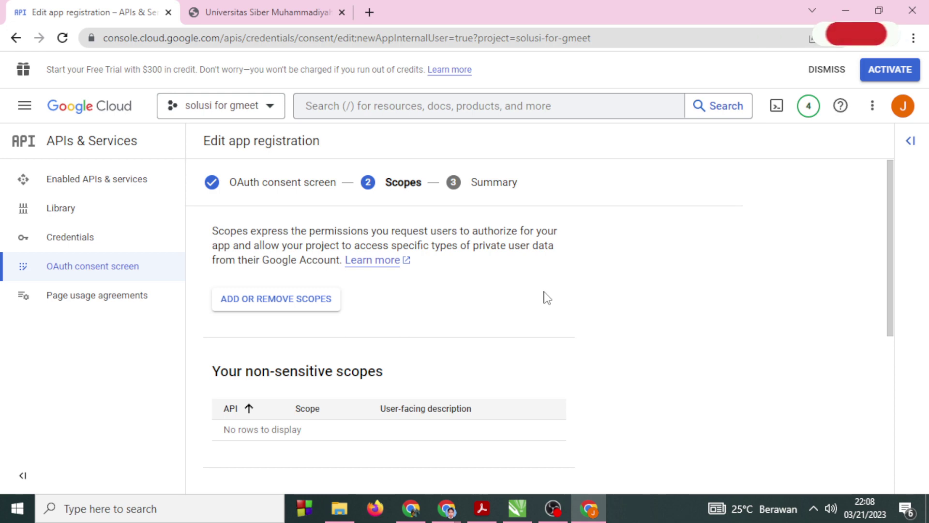
scroll(545, 297, down, 3)
scroll(508, 321, down, 1)
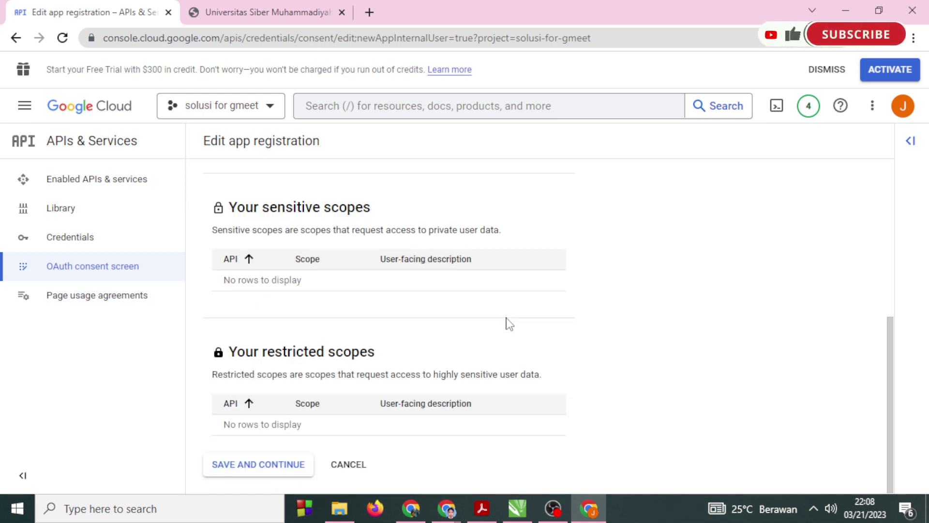
scroll(509, 324, up, 5)
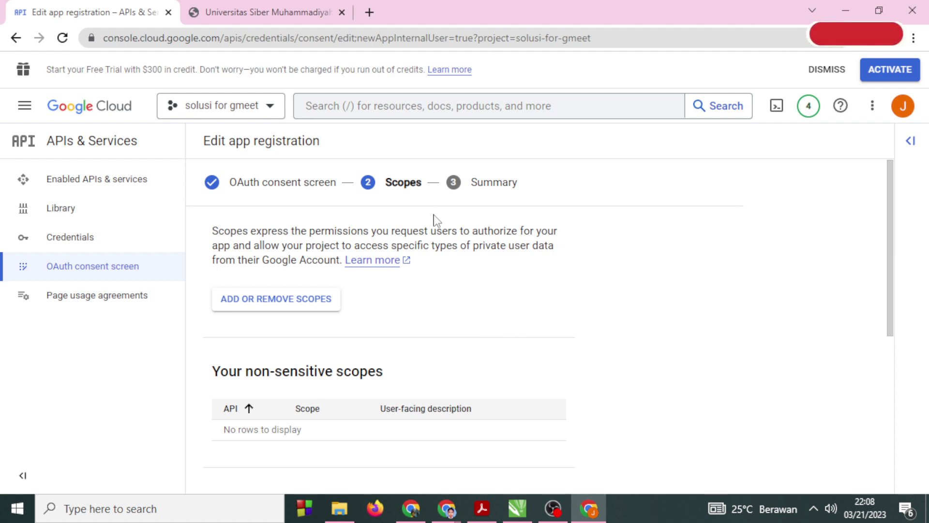
key(alt+Tab)
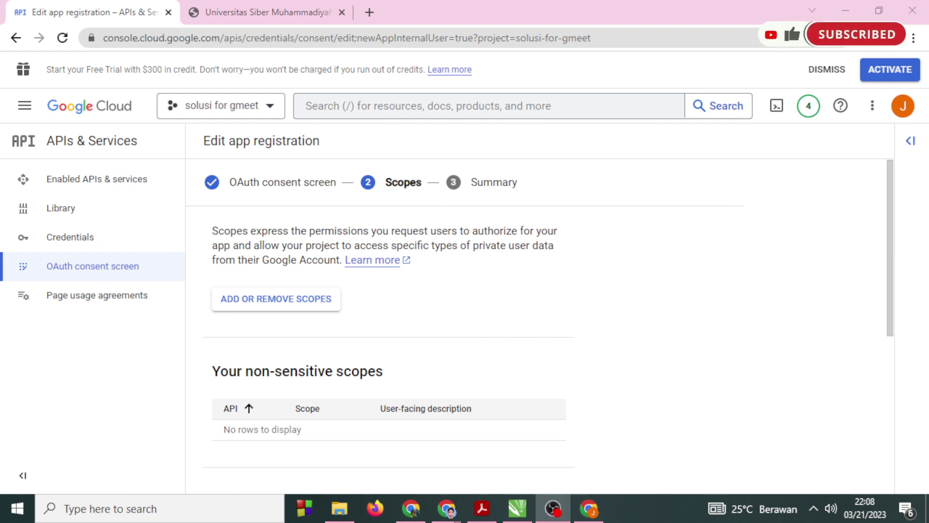
scroll(373, 369, down, 5)
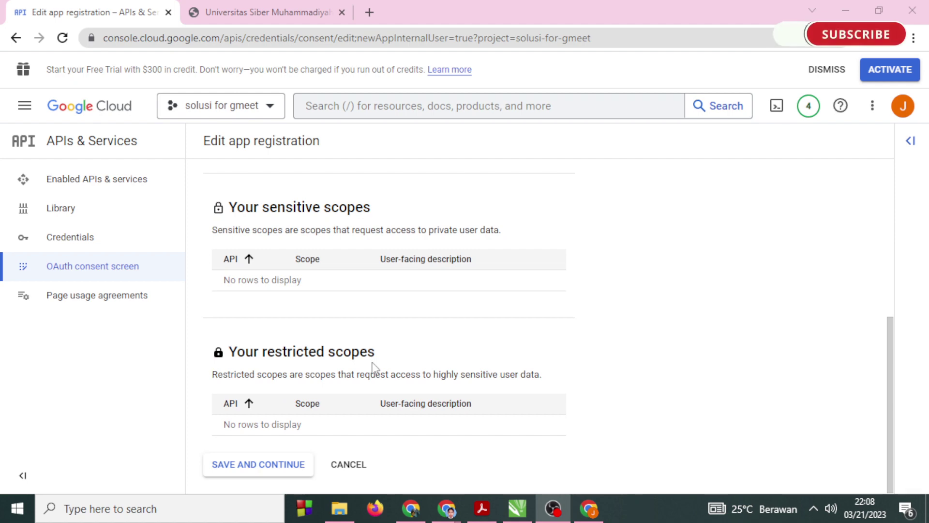
Skip Scopes without adding any, review the Summary, and go back to the dashboard.
click(291, 466)
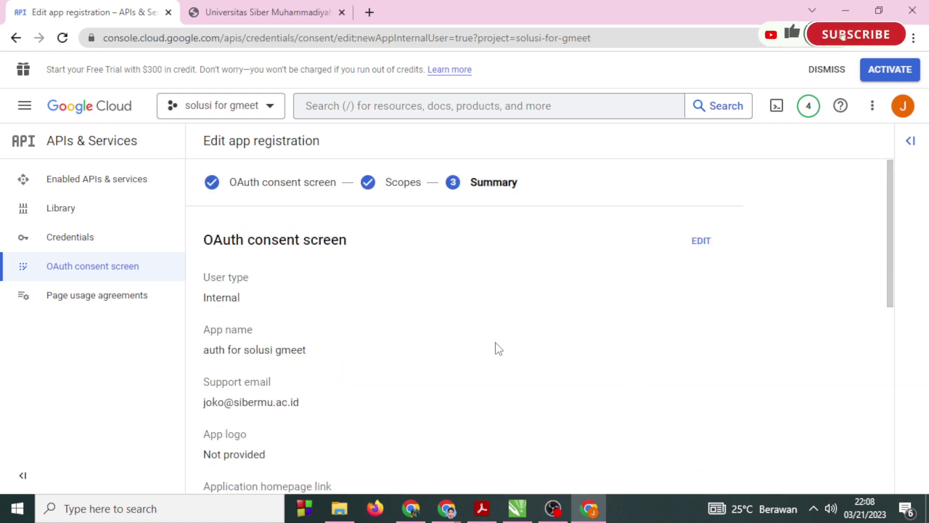
scroll(498, 348, down, 8)
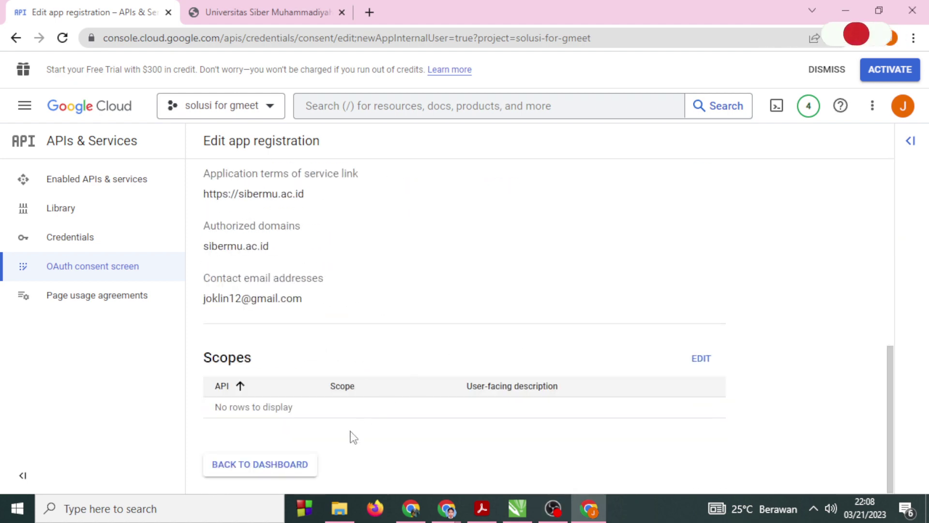
scroll(354, 436, up, 8)
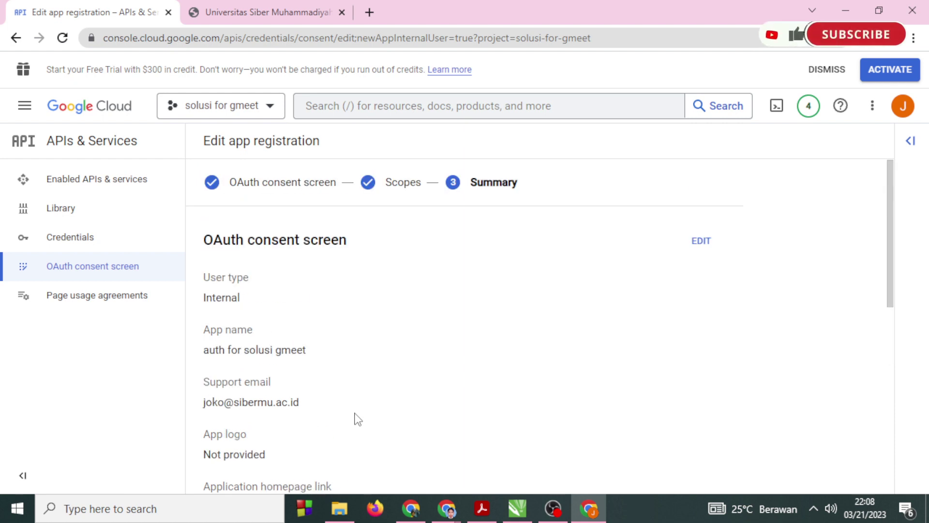
scroll(357, 419, down, 8)
click(296, 464)
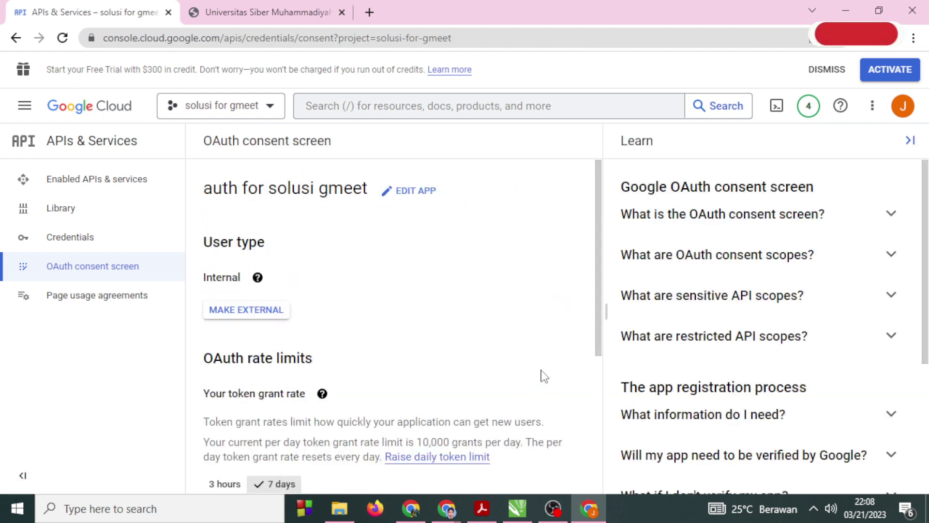
Review the daily token grant rate limits, then go to the project's Credentials page.
scroll(359, 276, down, 5)
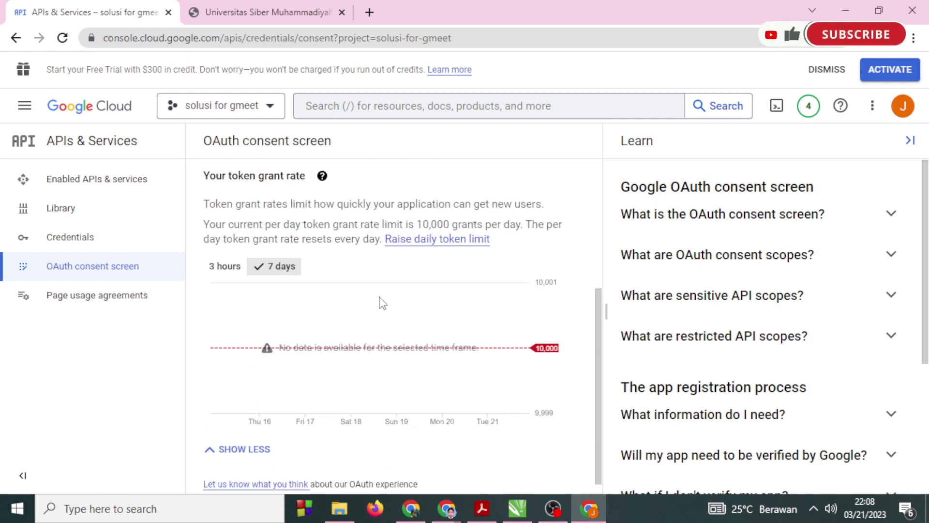
scroll(383, 301, up, 4)
scroll(384, 294, down, 4)
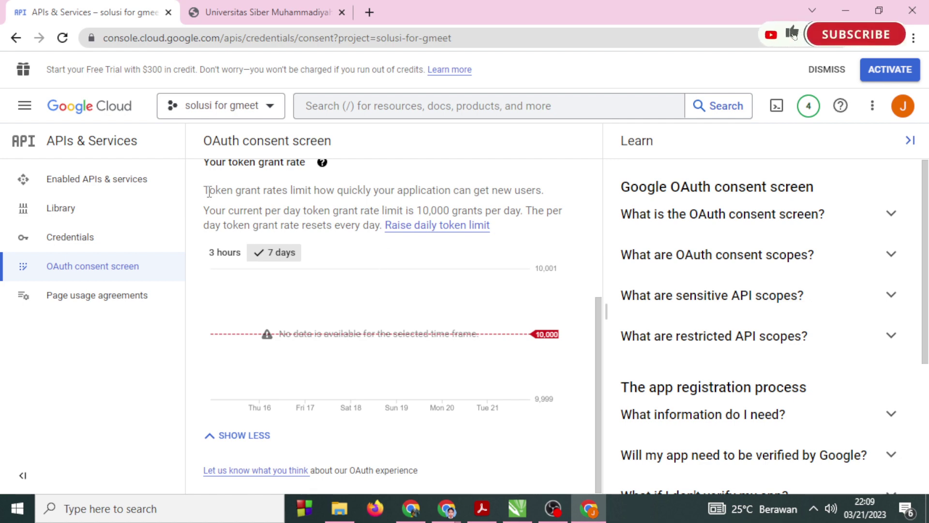
drag(209, 191, 538, 189)
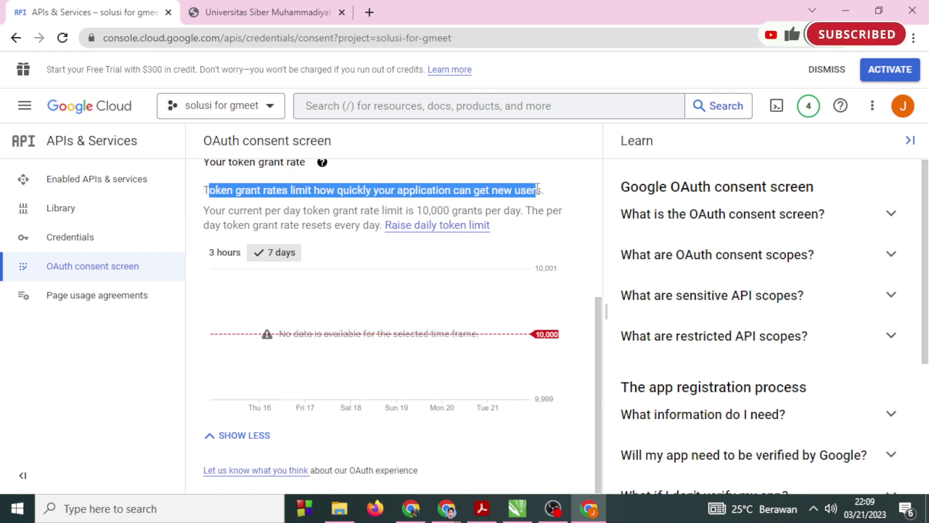
drag(281, 211, 504, 210)
drag(233, 225, 375, 225)
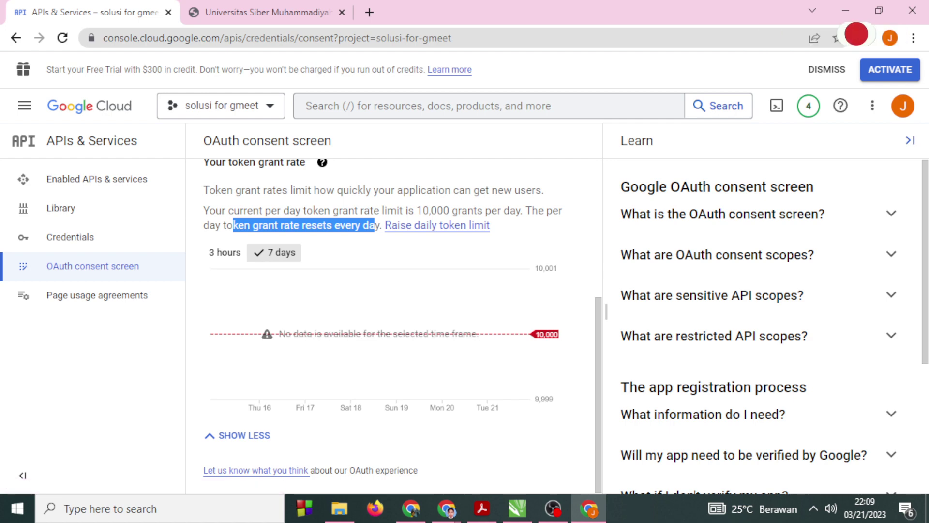
click(76, 240)
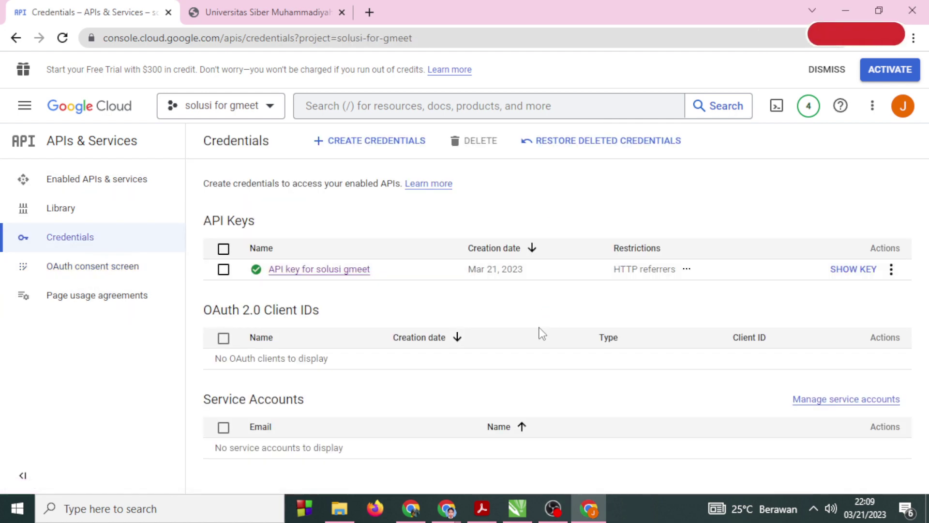
Start a new Web application OAuth client ID named 'solusi for gmeet'.
click(376, 144)
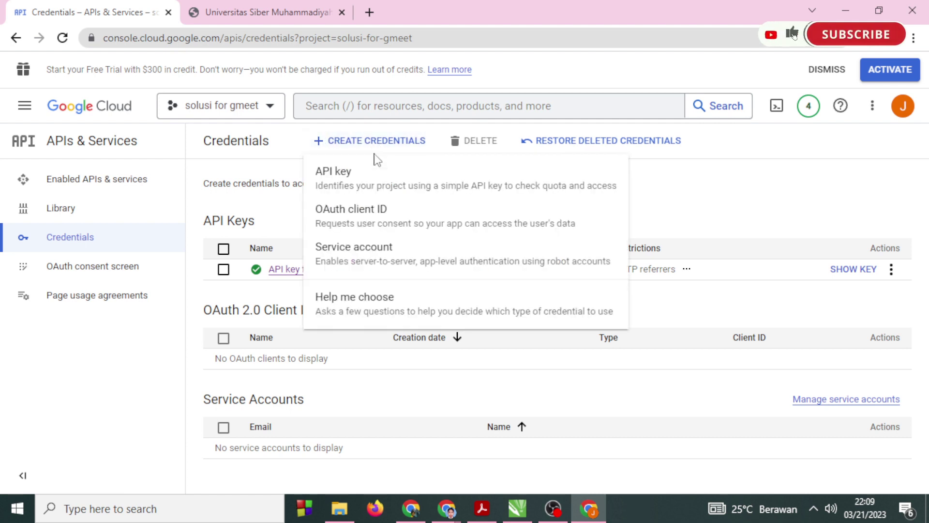
click(382, 223)
click(426, 251)
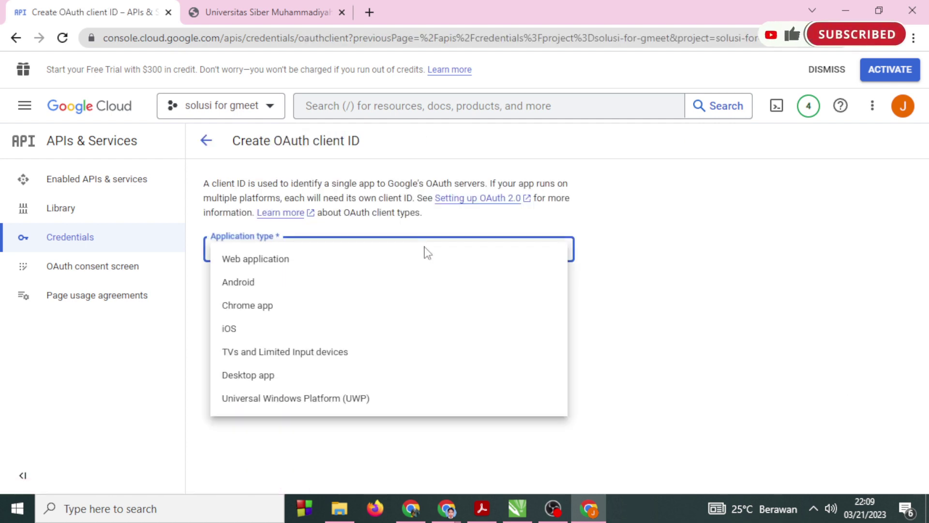
click(281, 261)
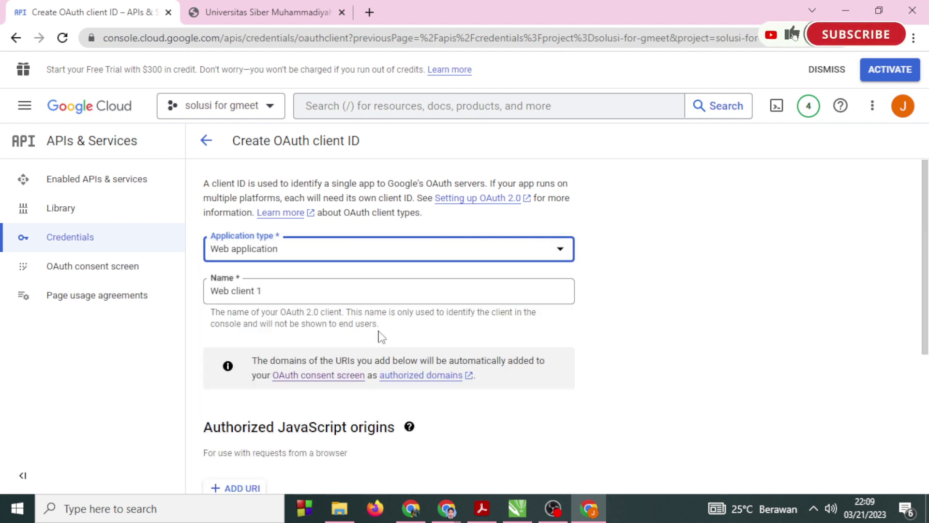
scroll(380, 336, down, 1)
drag(290, 222, 142, 231)
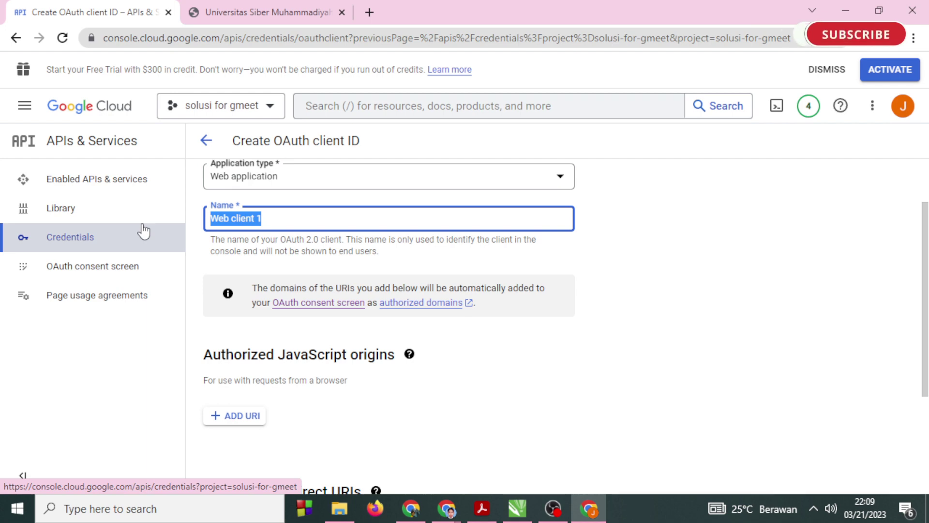
text(solusi for)
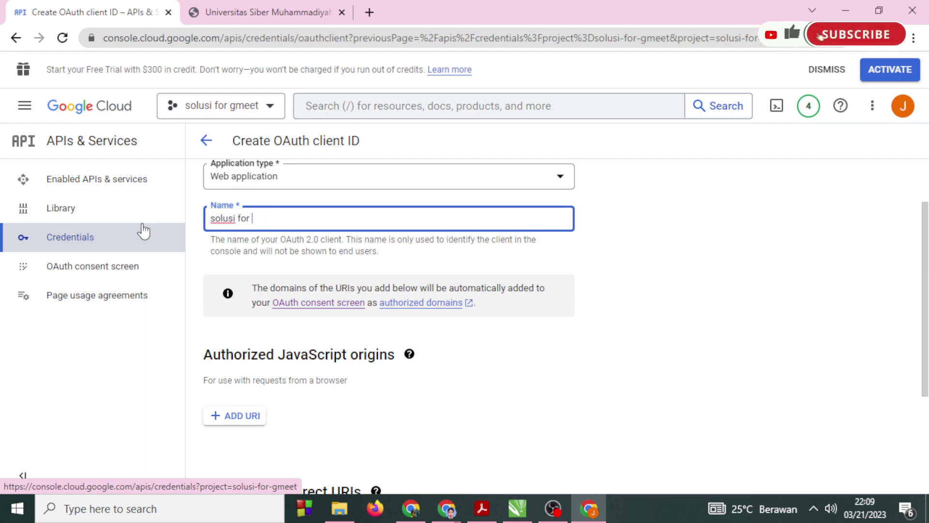
text( gmeet)
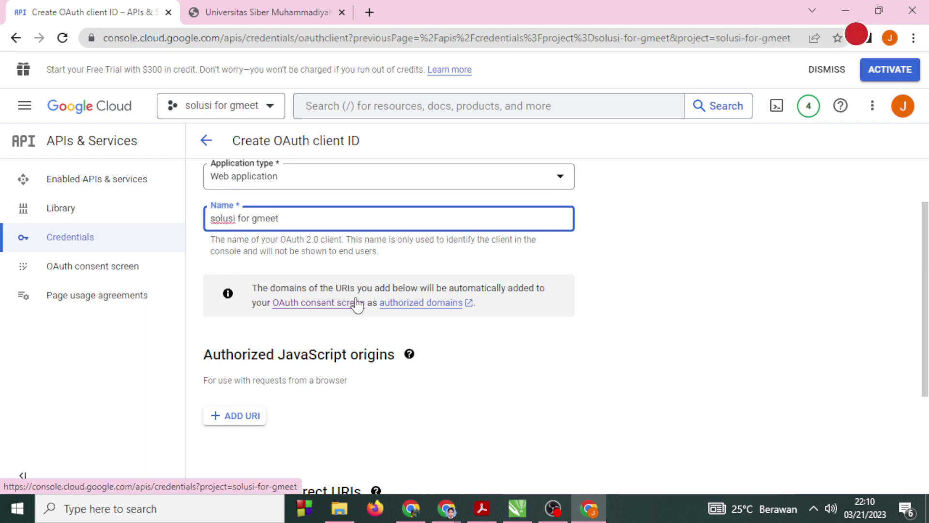
scroll(461, 325, down, 3)
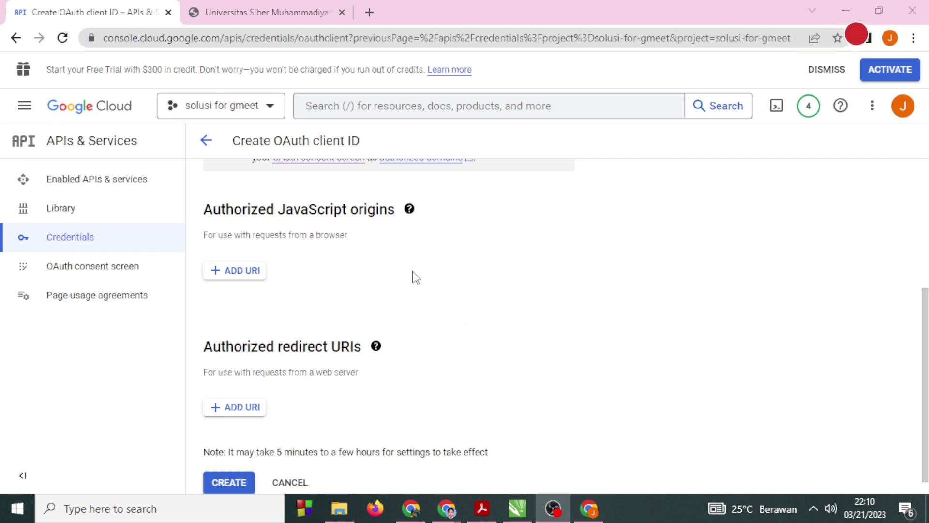
scroll(411, 277, up, 1)
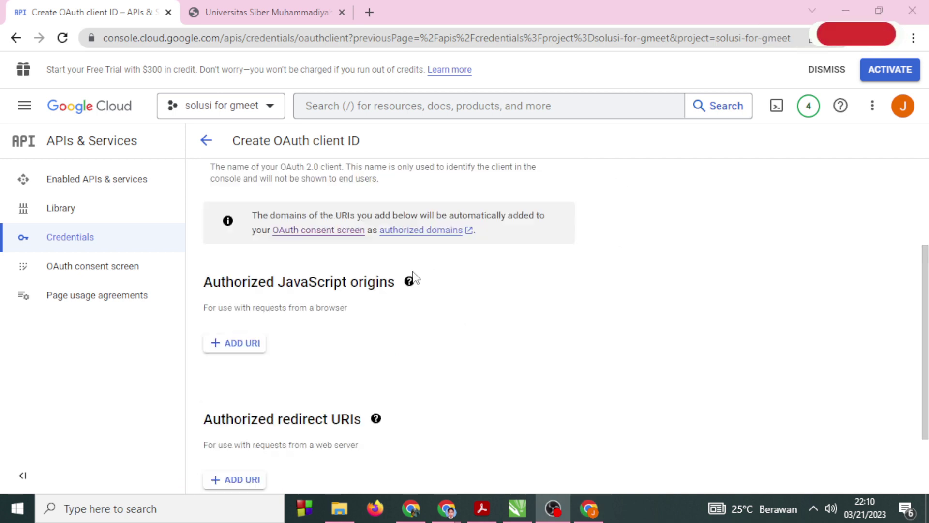
Add an authorized JavaScript origin using the pasted site address.
click(244, 344)
scroll(335, 294, down, 1)
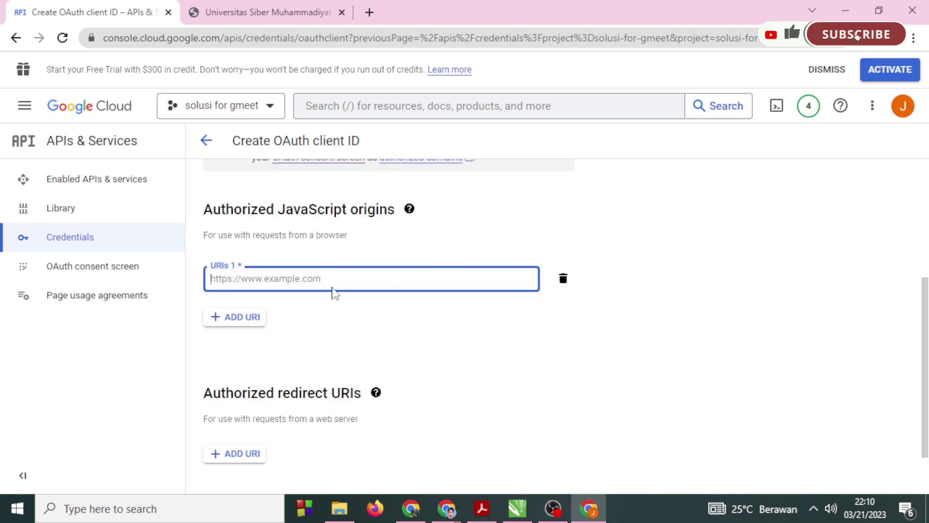
text(https://sibermu.ac.id)
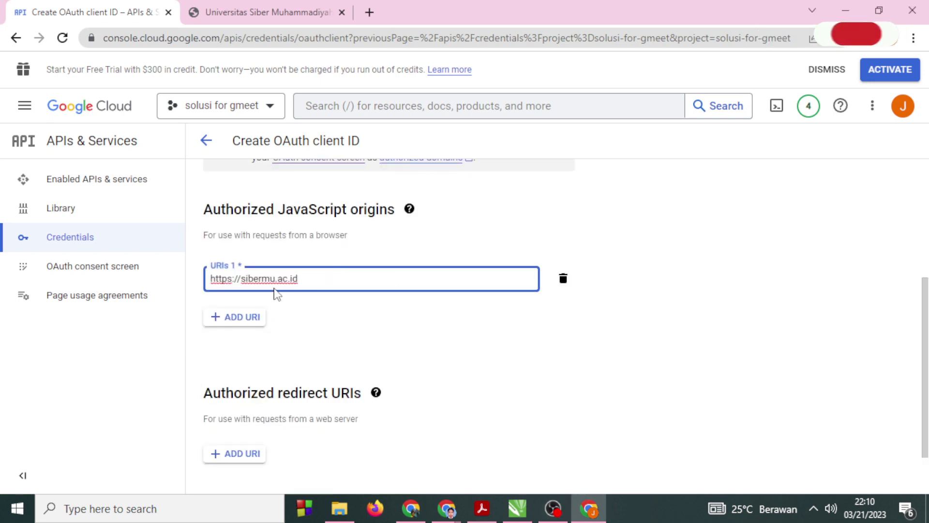
click(347, 333)
key(alt+Tab)
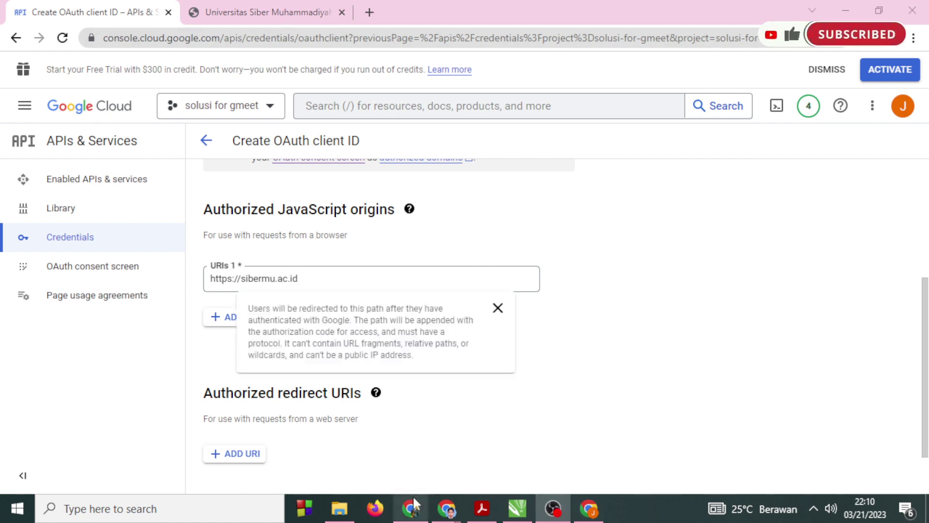
mouse_move(436, 513)
click(368, 435)
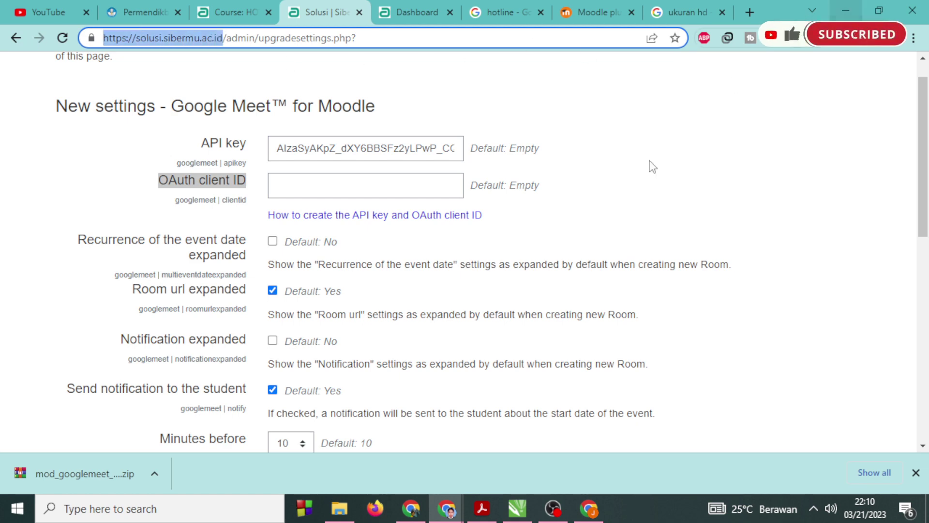
click(589, 508)
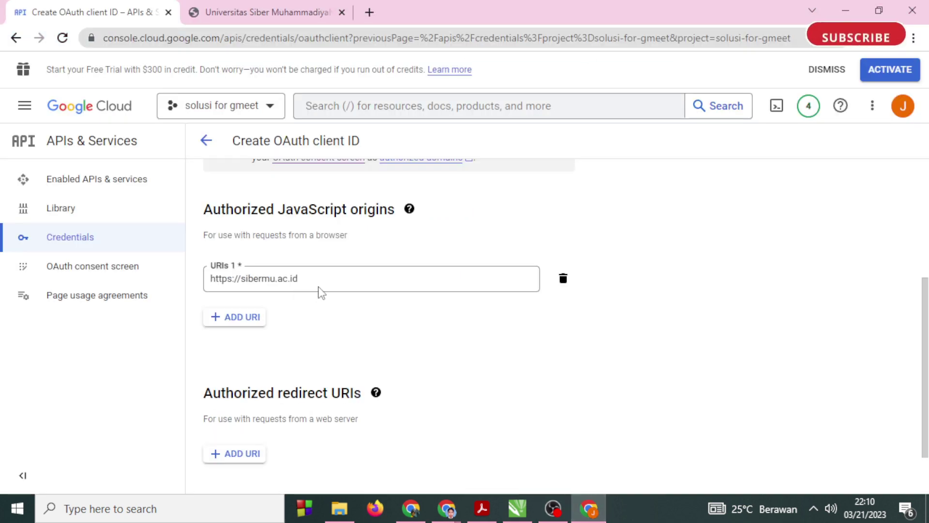
drag(318, 282, 154, 276)
text(https://solusi.sibermu.ac.id/)
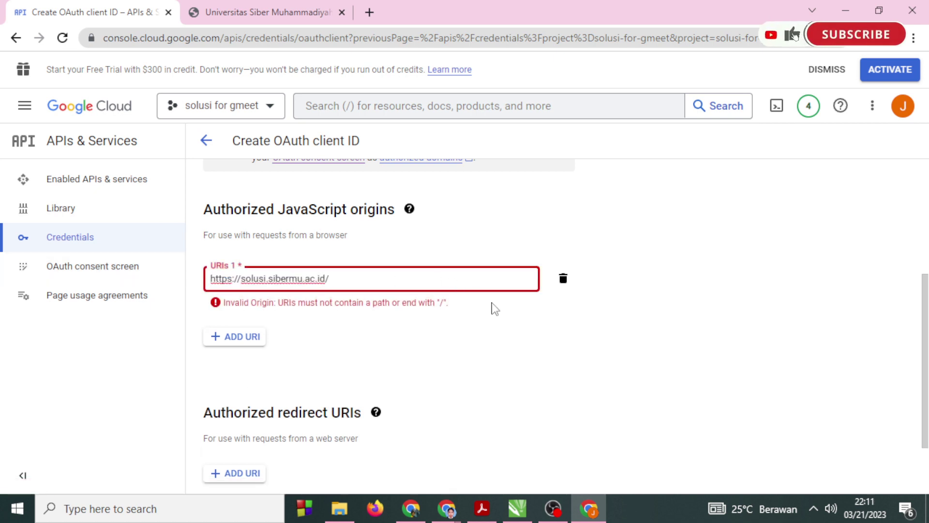
key(BackSpace)
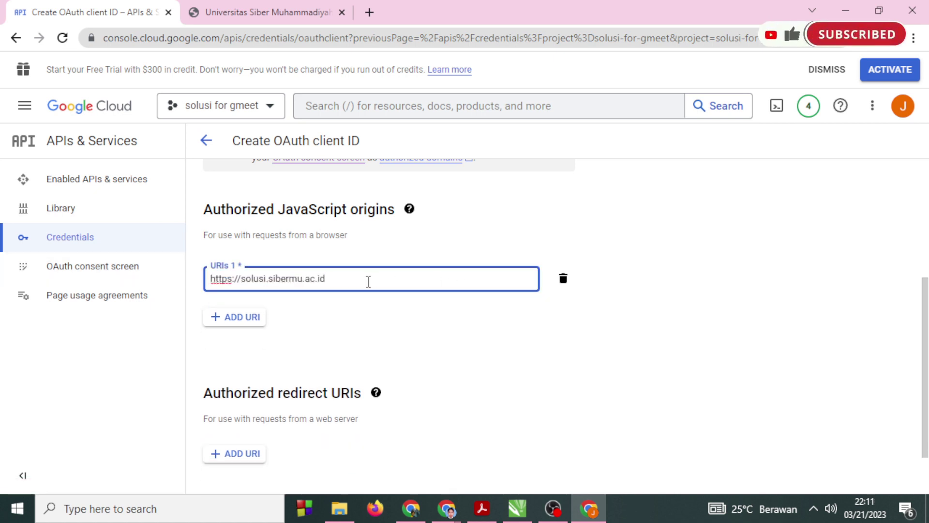
scroll(368, 281, down, 1)
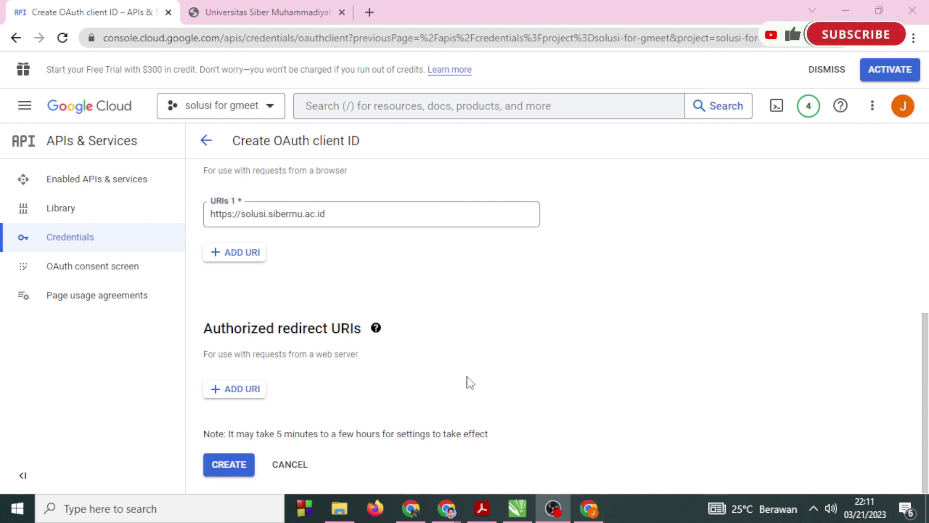
click(230, 465)
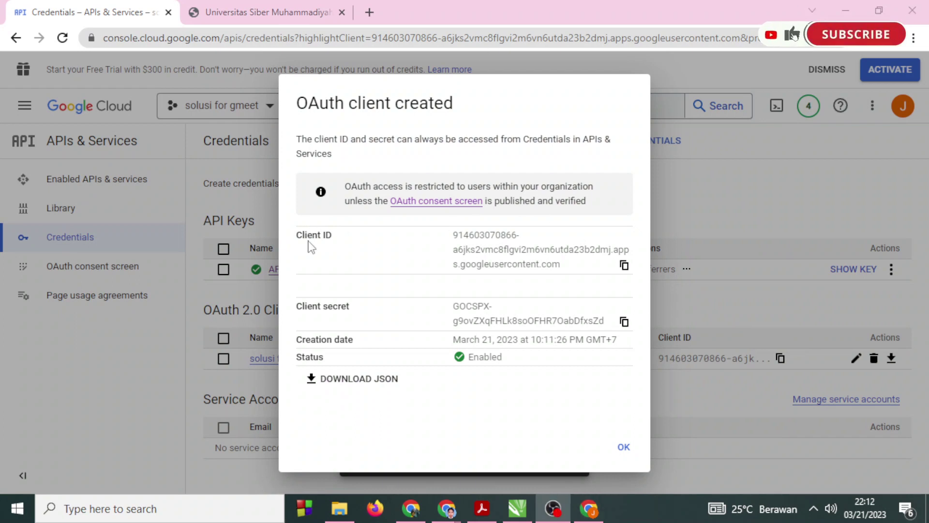
Copy the Client ID from the 'OAuth client created' dialog and dismiss it with OK.
drag(299, 237, 523, 334)
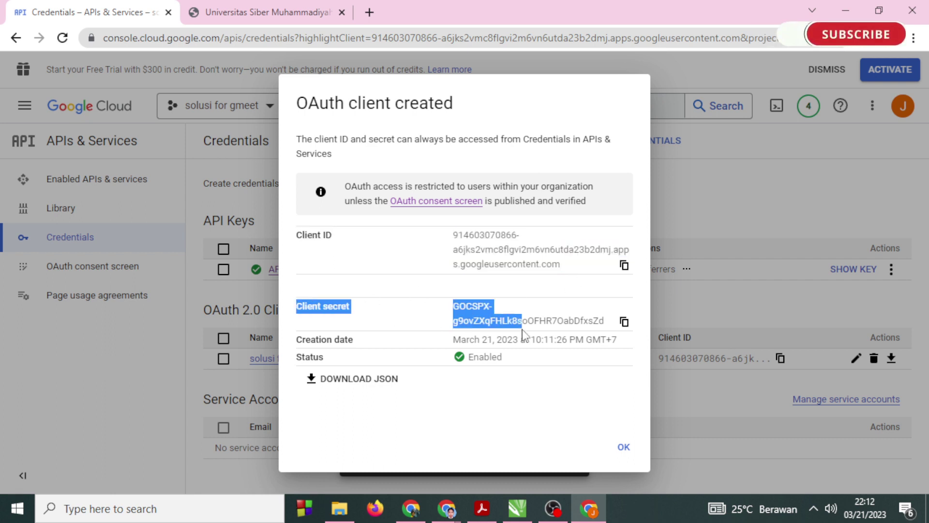
click(411, 265)
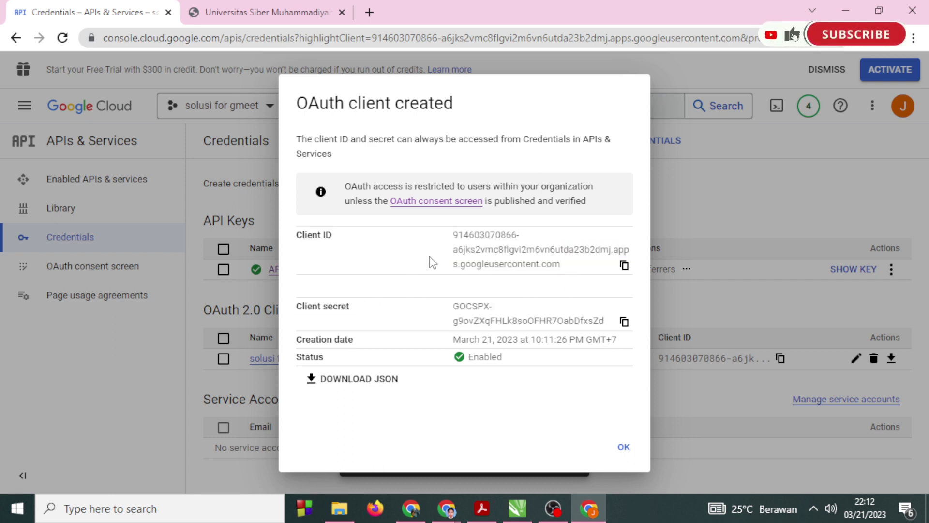
click(624, 265)
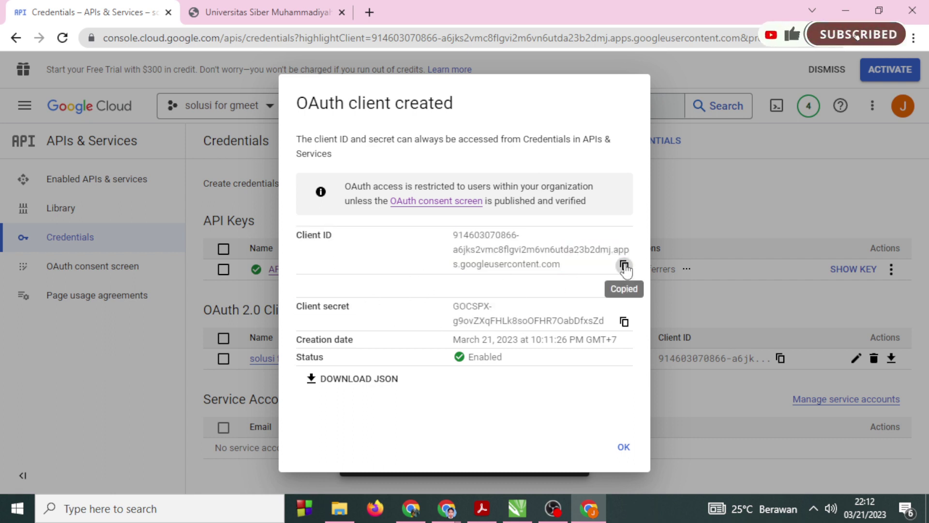
click(624, 448)
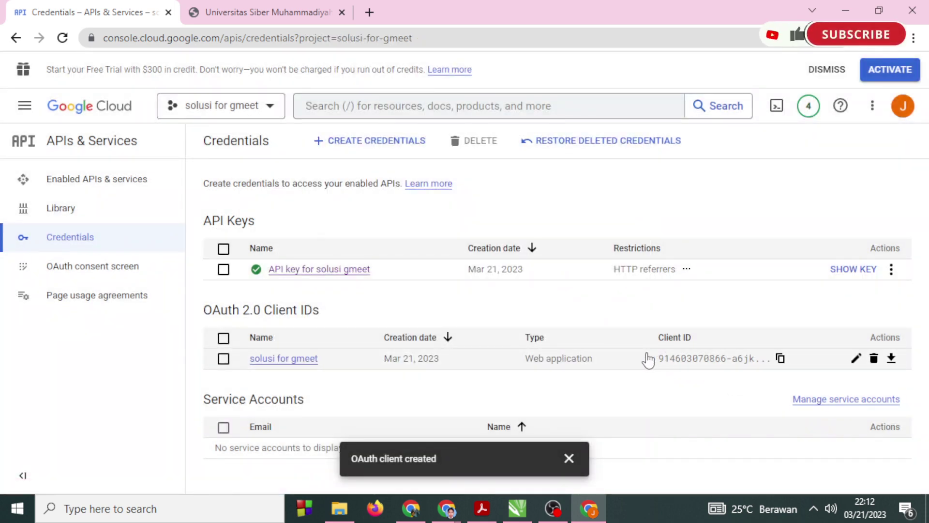
Paste the 'solusi for gmeet' client ID into Moodle's OAuth client ID setting and save changes.
click(780, 358)
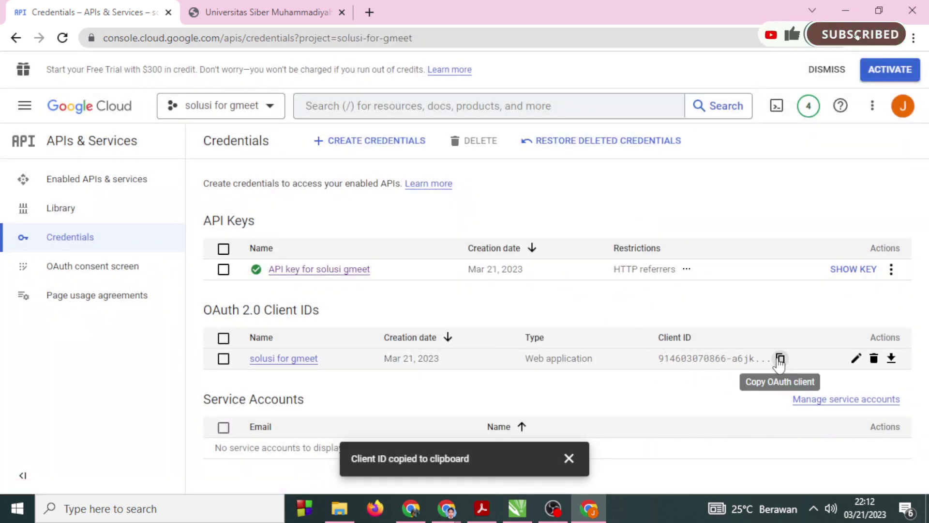
mouse_move(446, 509)
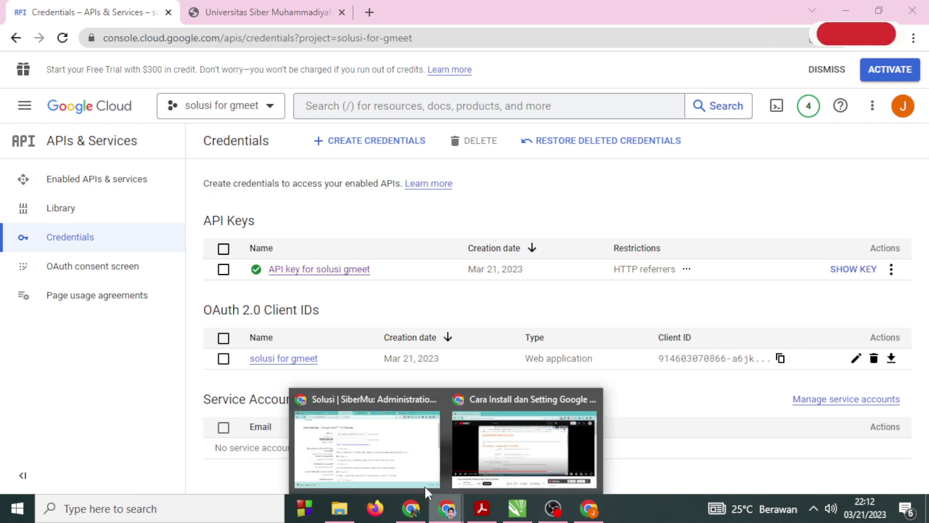
click(425, 485)
click(304, 175)
right_click(307, 183)
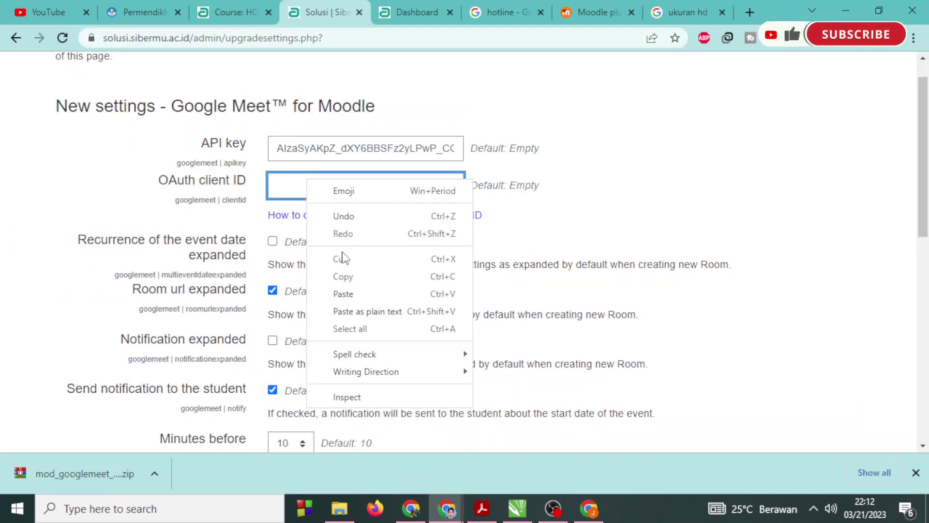
click(343, 294)
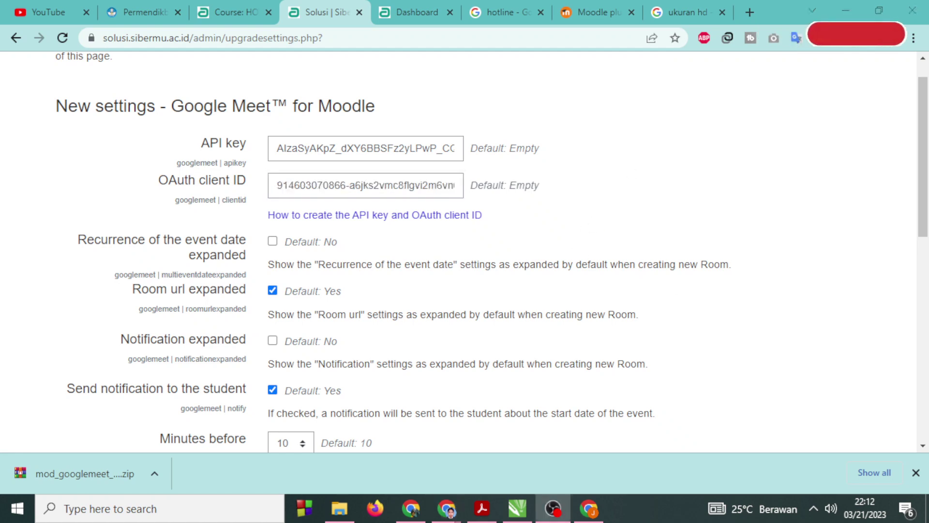
scroll(351, 265, down, 4)
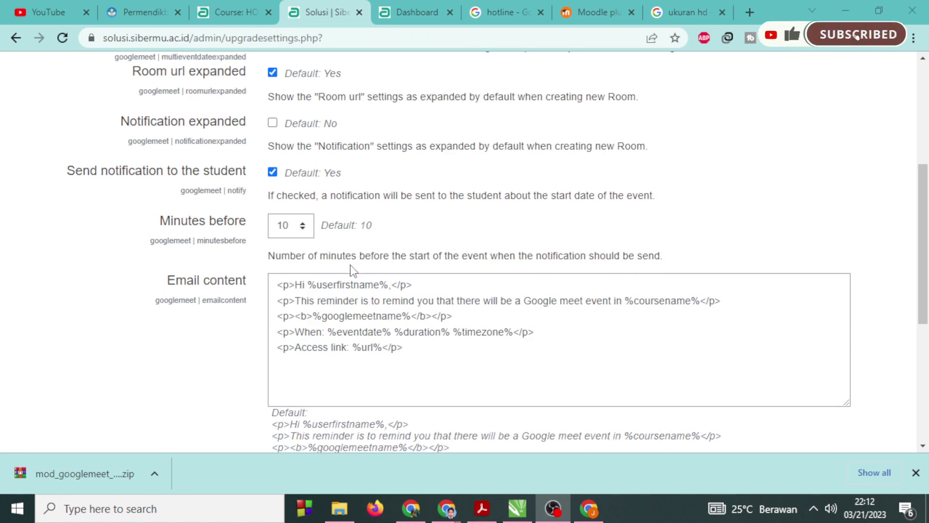
scroll(351, 265, down, 5)
click(128, 431)
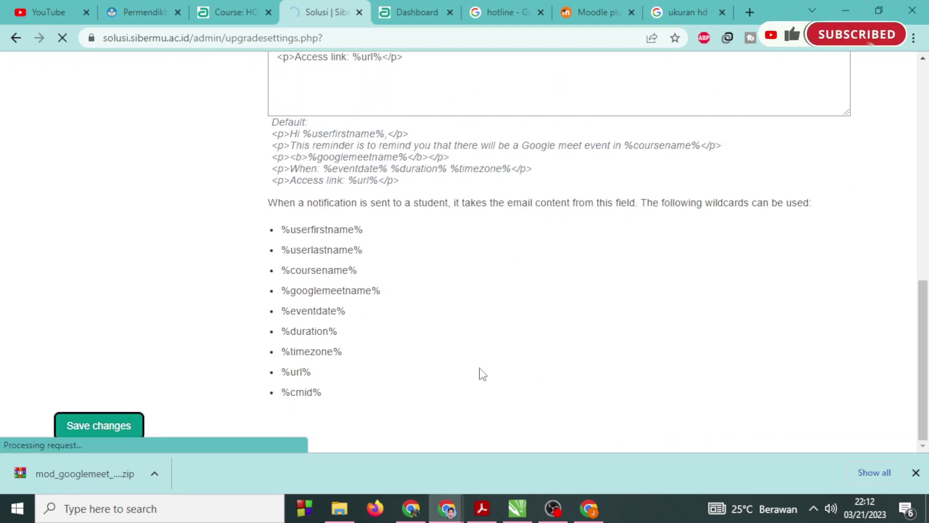
scroll(481, 373, up, 4)
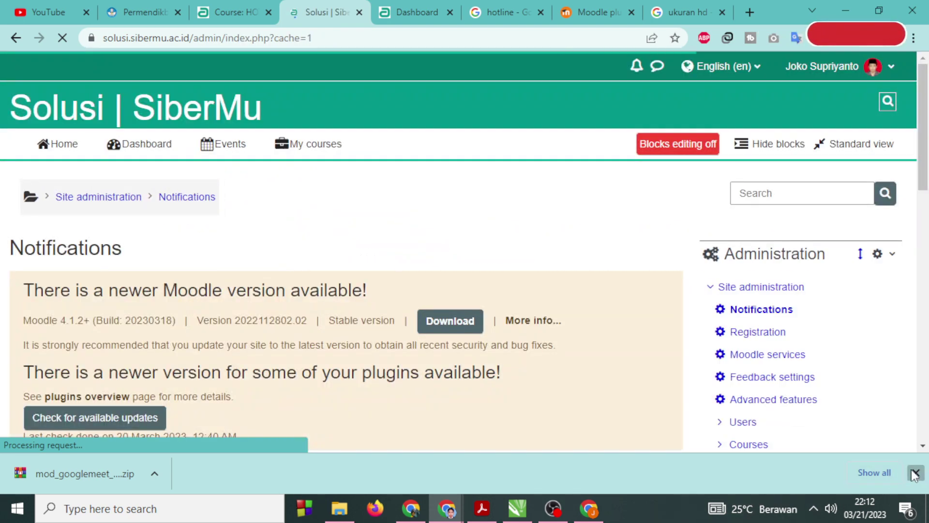
Open the course's activity chooser and browse the full list of activities and resources.
click(915, 473)
scroll(267, 334, down, 7)
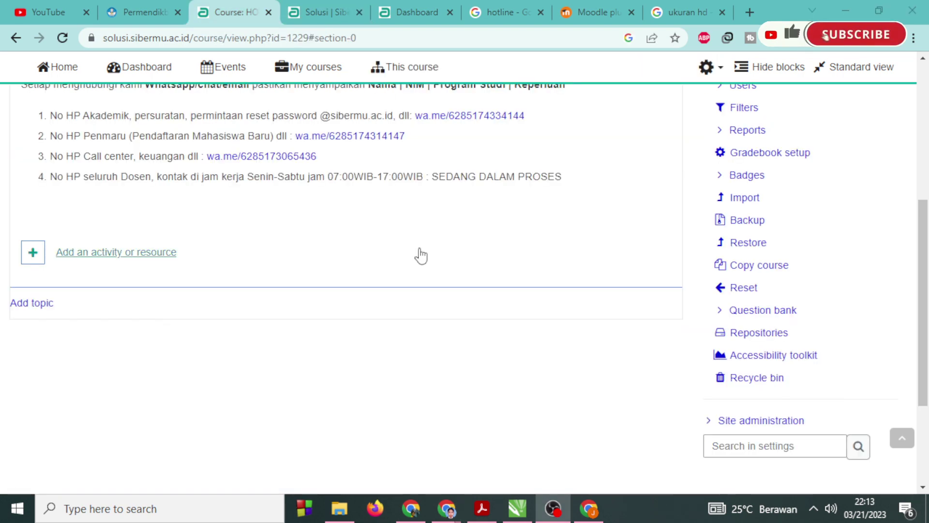
click(130, 253)
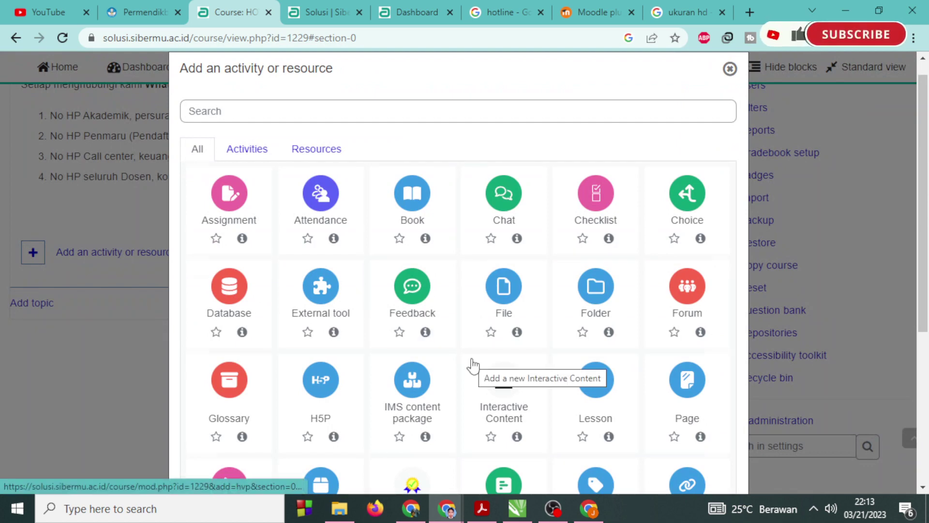
scroll(473, 365, down, 5)
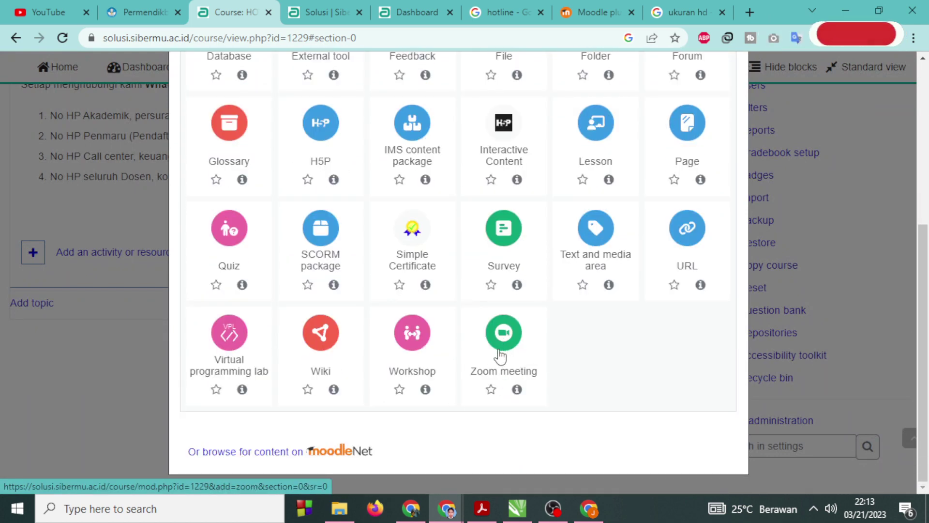
scroll(473, 367, up, 3)
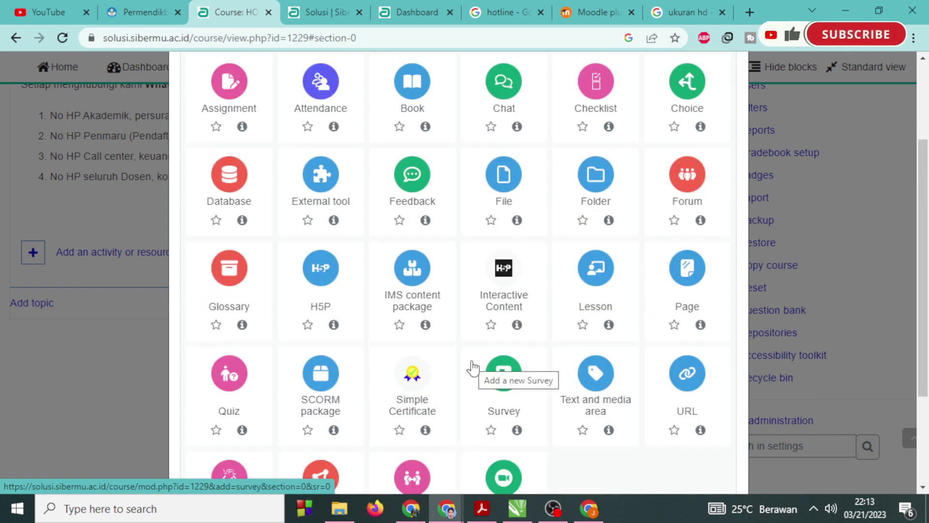
scroll(454, 423, up, 2)
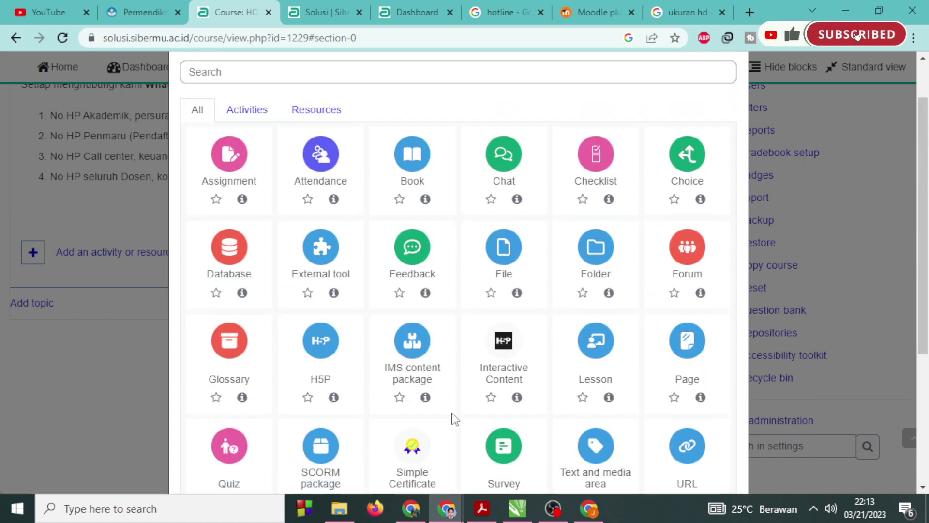
Filter the chooser by Resources and Activities, search 'goo' (only Page found), then close it.
click(320, 116)
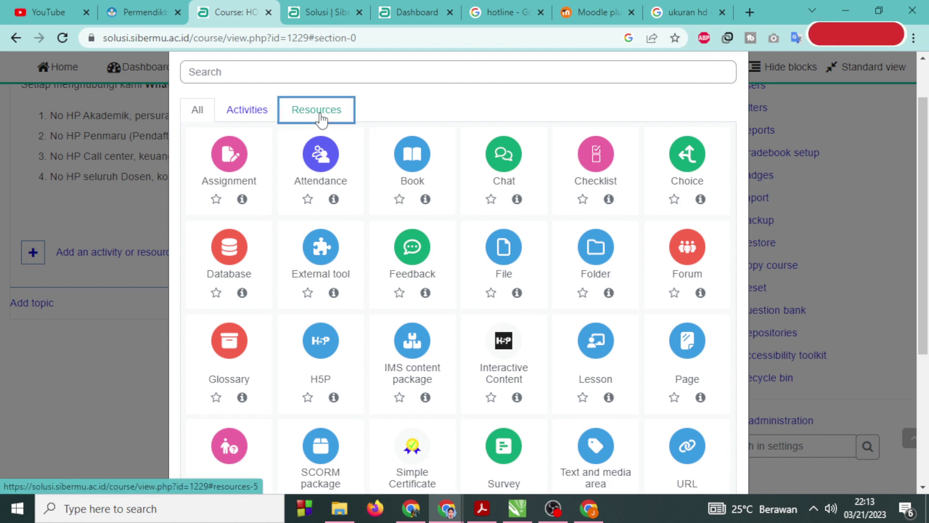
click(264, 114)
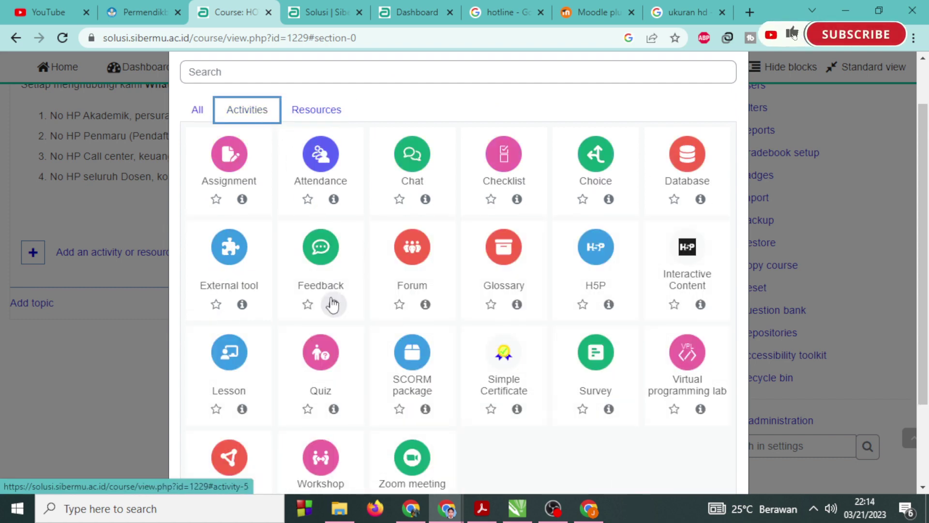
scroll(332, 305, down, 2)
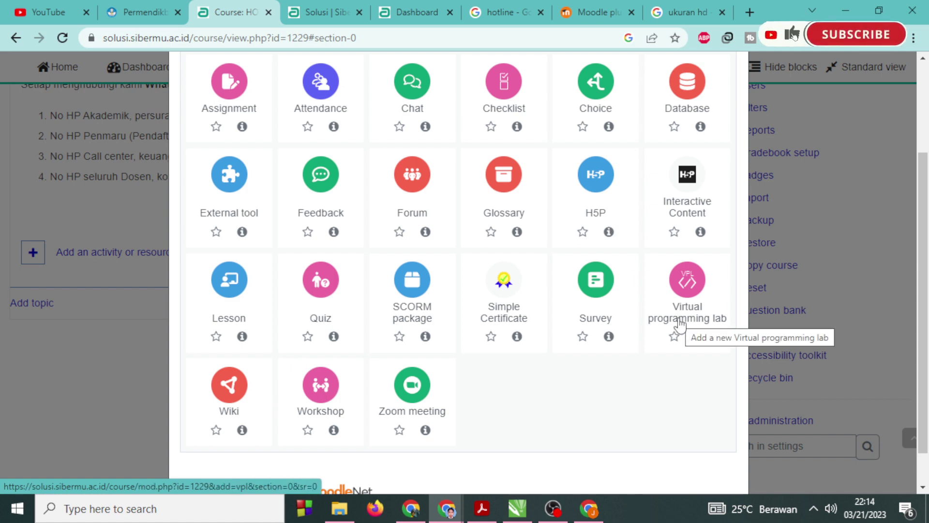
scroll(680, 323, up, 2)
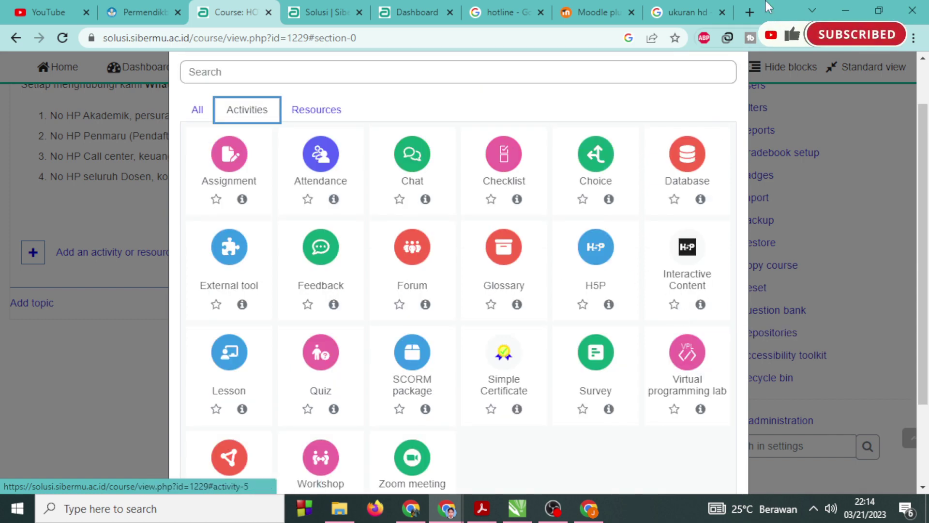
text(goo)
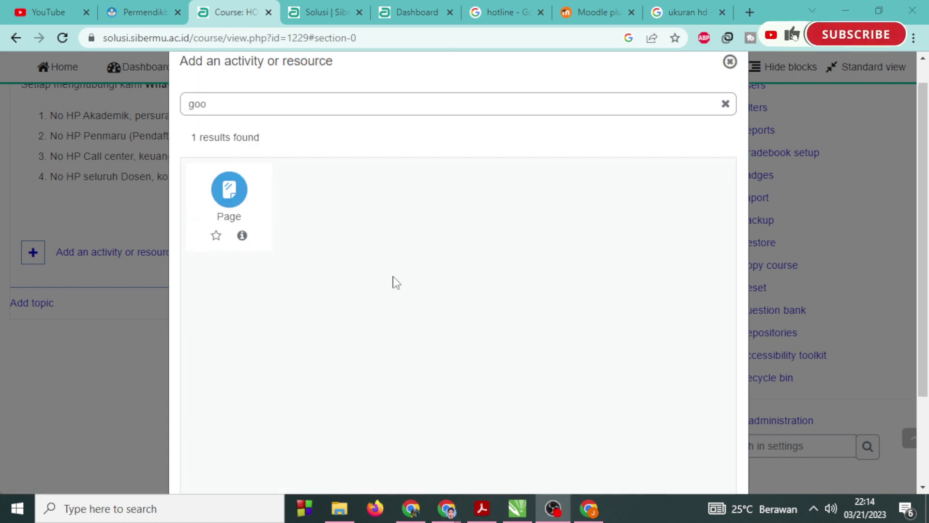
click(731, 61)
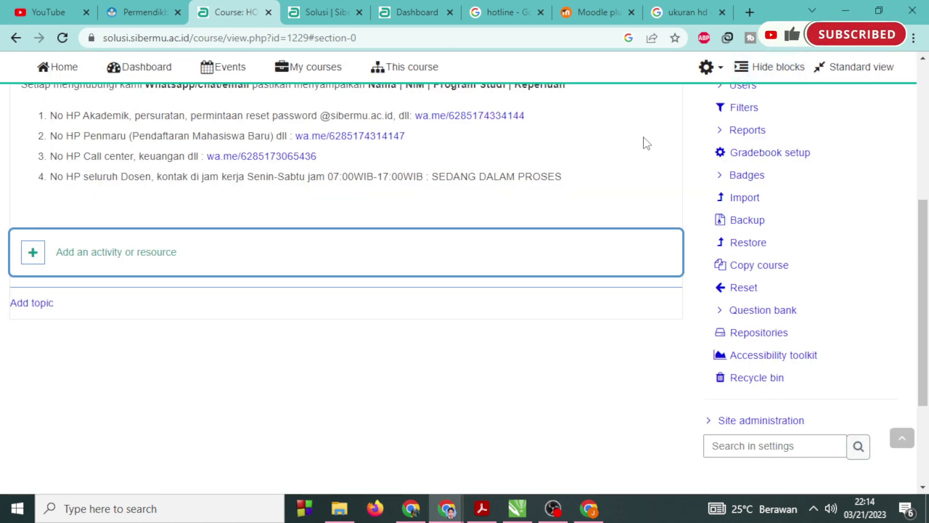
Back in site administration, go to Plugins > Plugins overview.
click(330, 4)
scroll(755, 348, down, 5)
scroll(760, 373, down, 3)
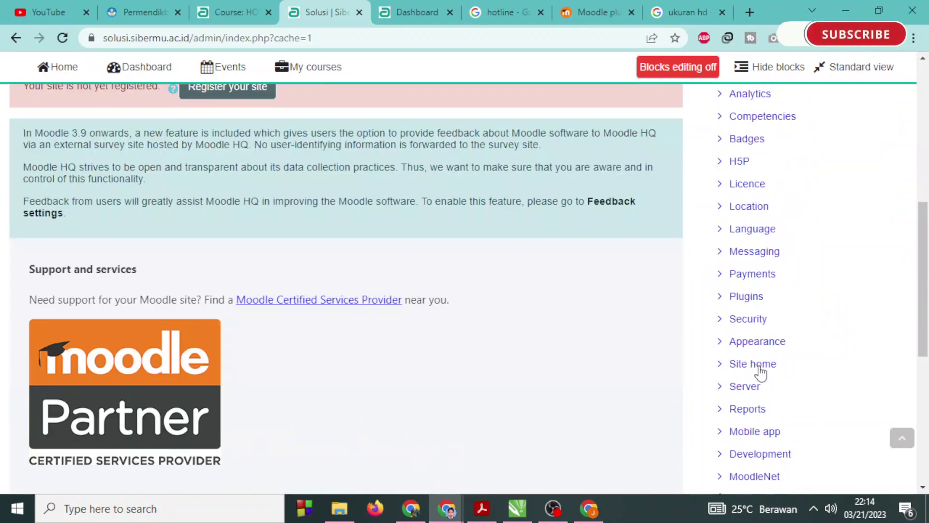
click(718, 299)
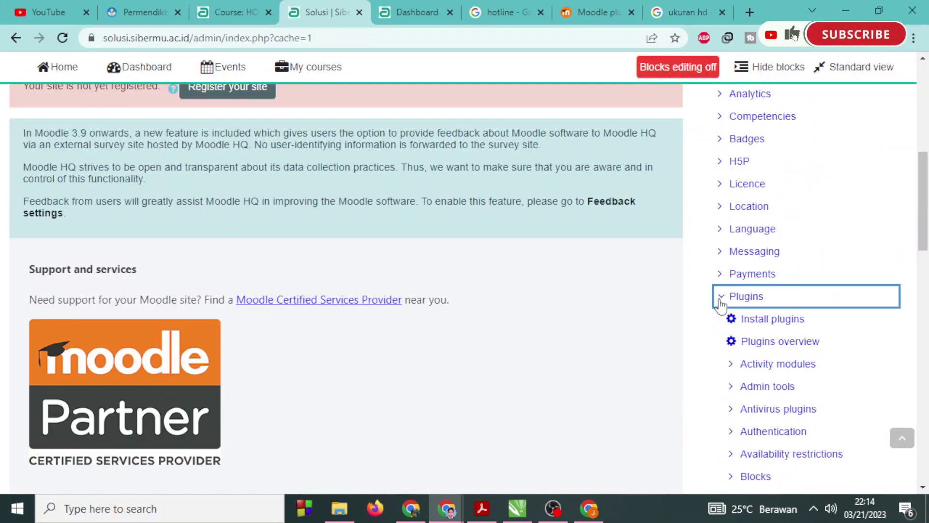
click(751, 343)
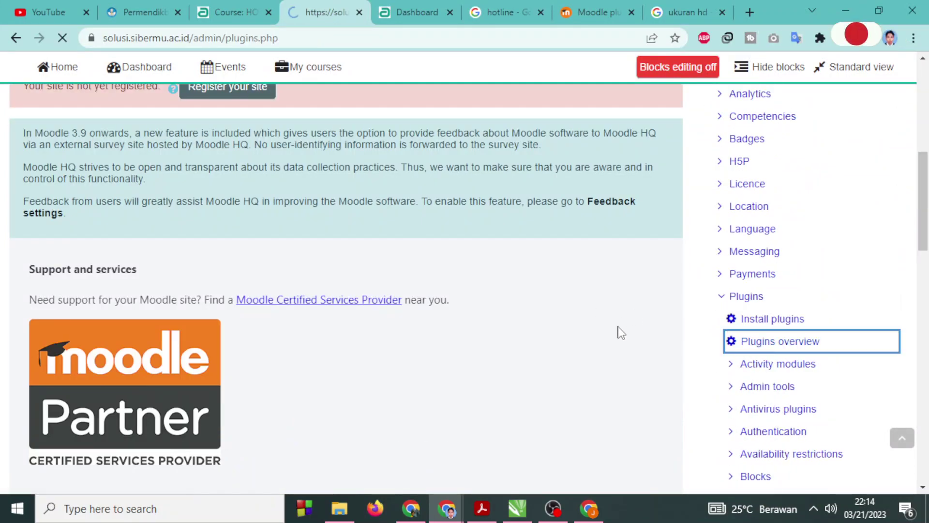
Search the plugins overview page for 'google'.
scroll(619, 333, down, 4)
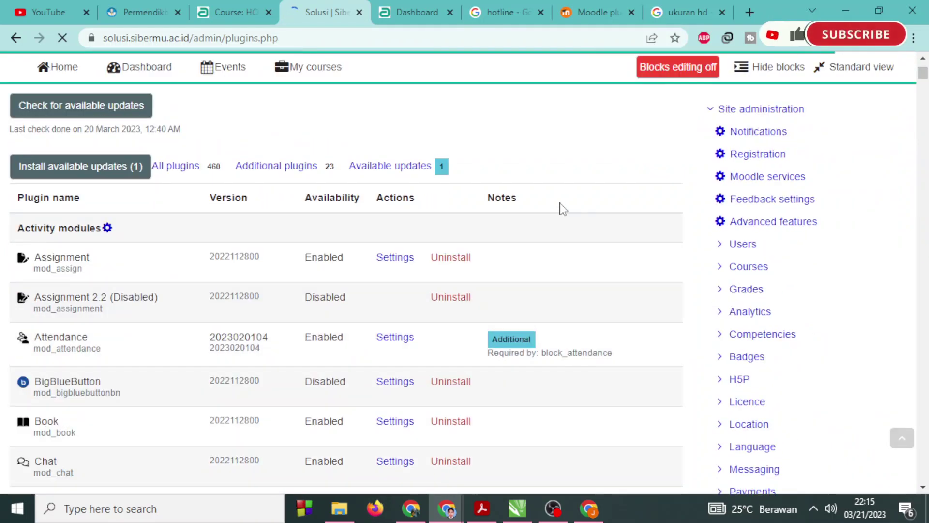
key(ctrl+f)
text(google)
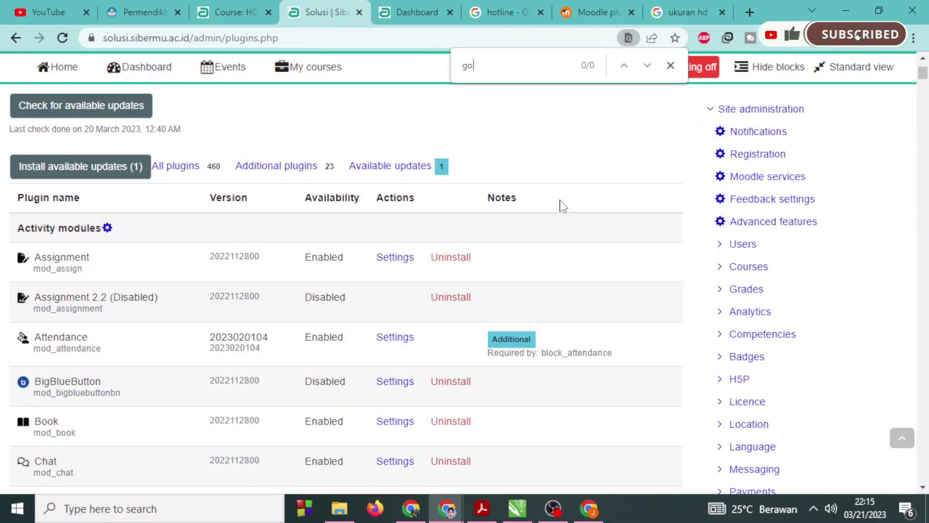
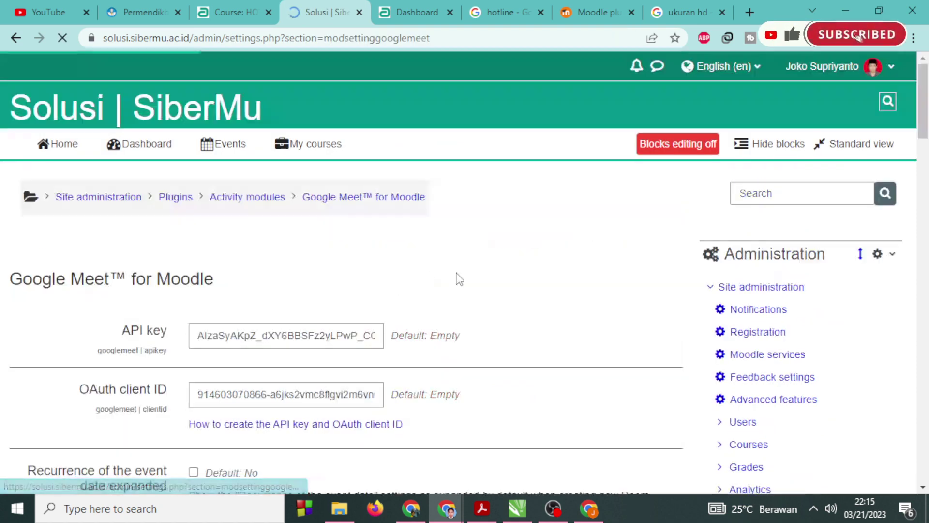
Save the Google Meet™ for Moodle plugin settings.
scroll(460, 390, down, 3)
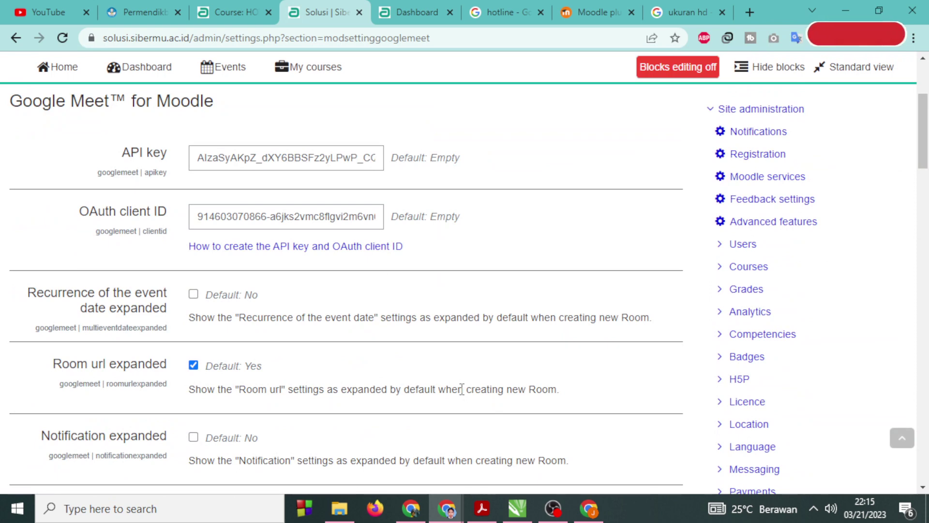
scroll(462, 390, down, 3)
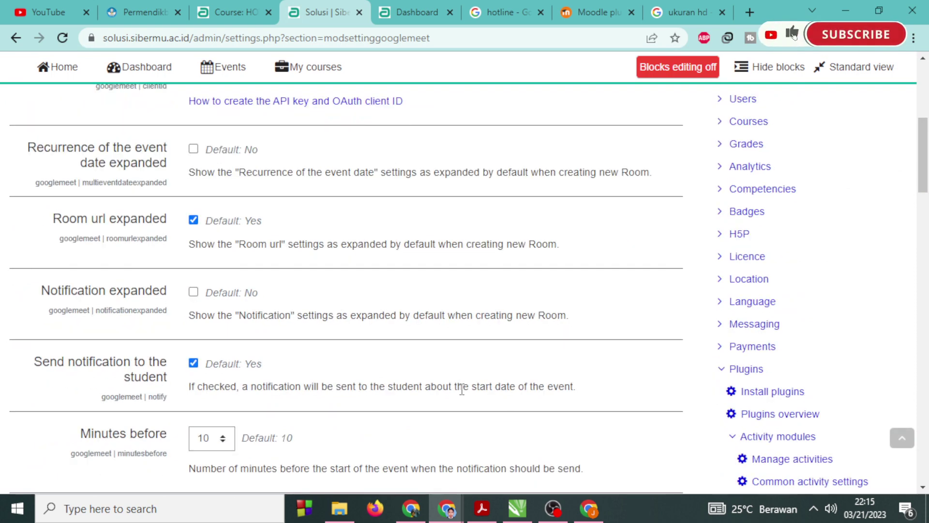
scroll(461, 389, down, 6)
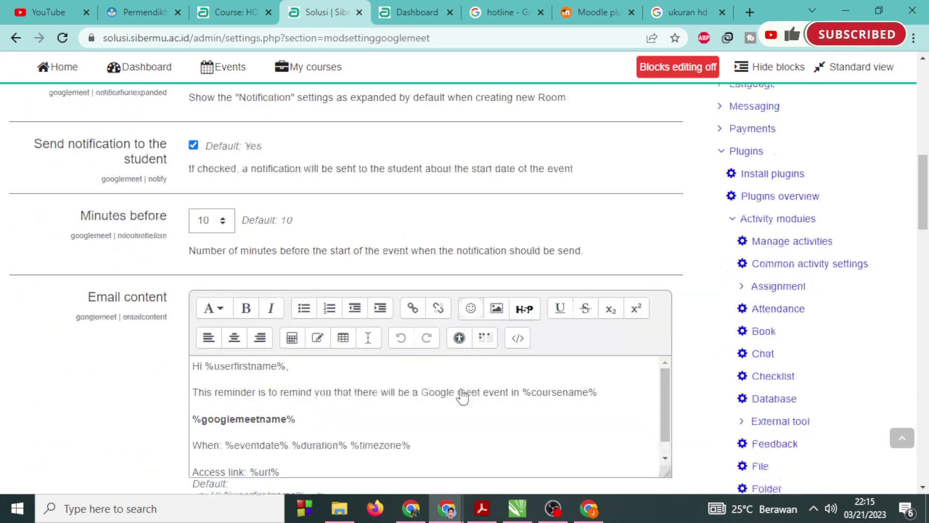
scroll(460, 388, down, 9)
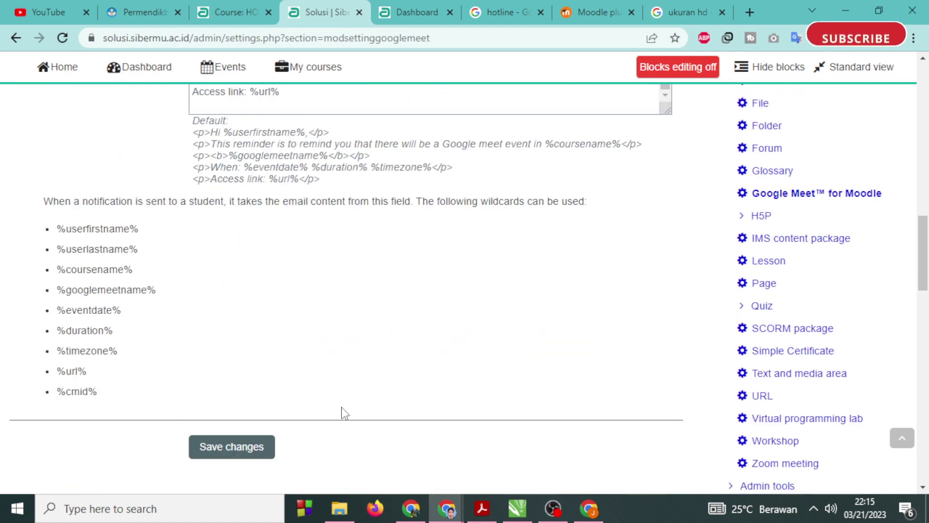
click(242, 306)
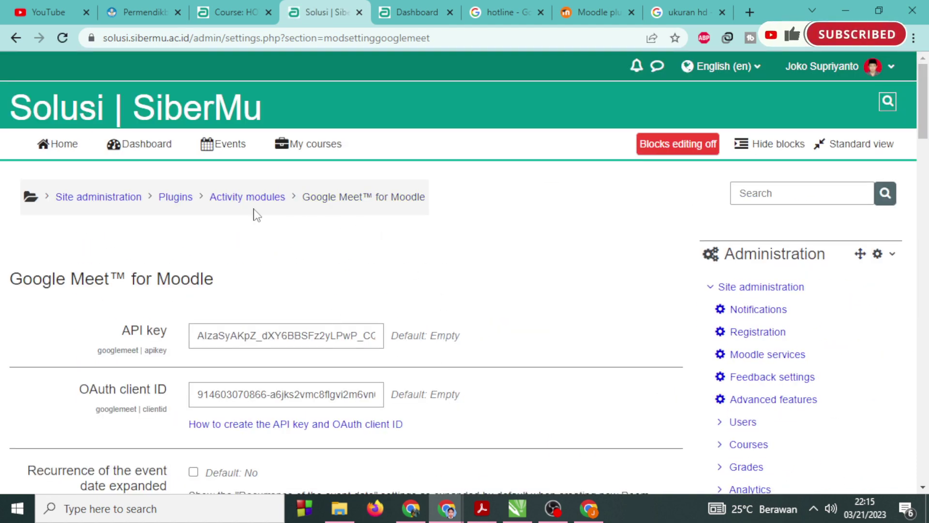
Find Google Meet™ for Moodle in the Plugins overview and confirm its version is 1.0.6.
click(239, 202)
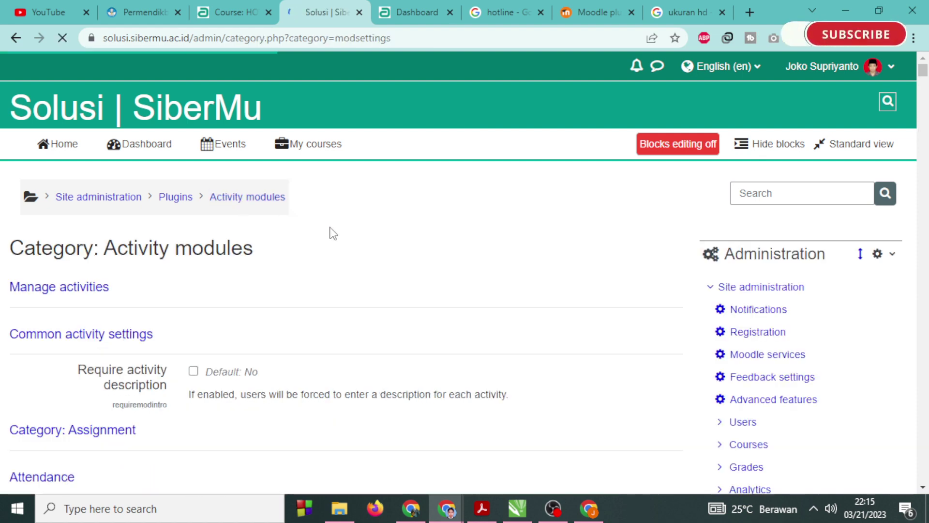
scroll(373, 368, down, 3)
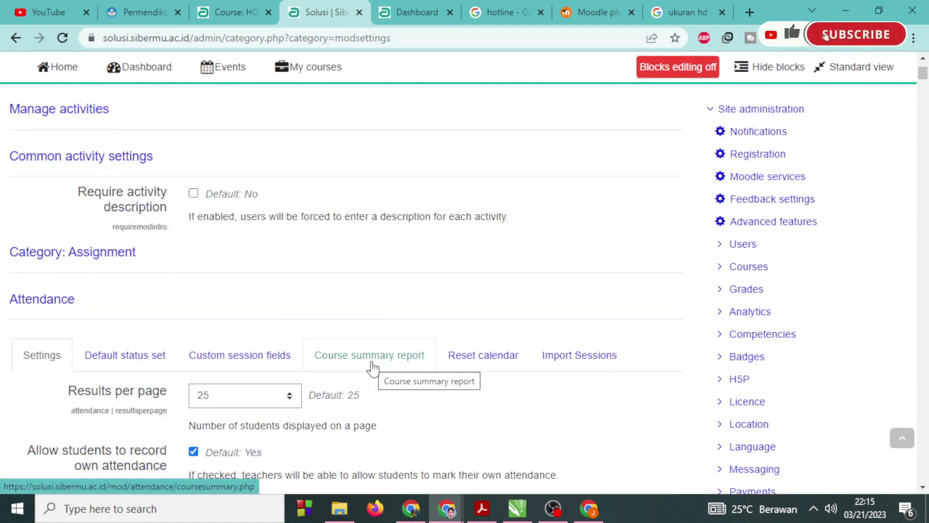
scroll(373, 368, up, 3)
click(165, 170)
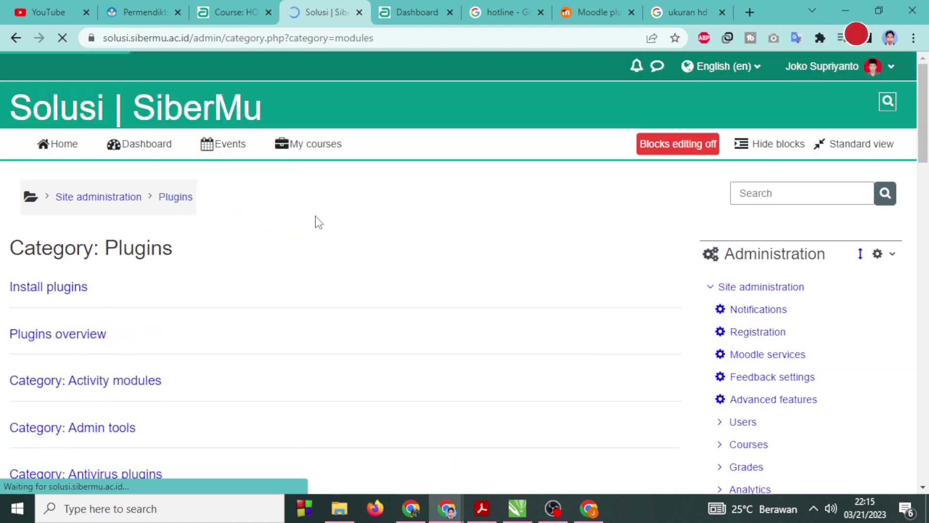
click(58, 334)
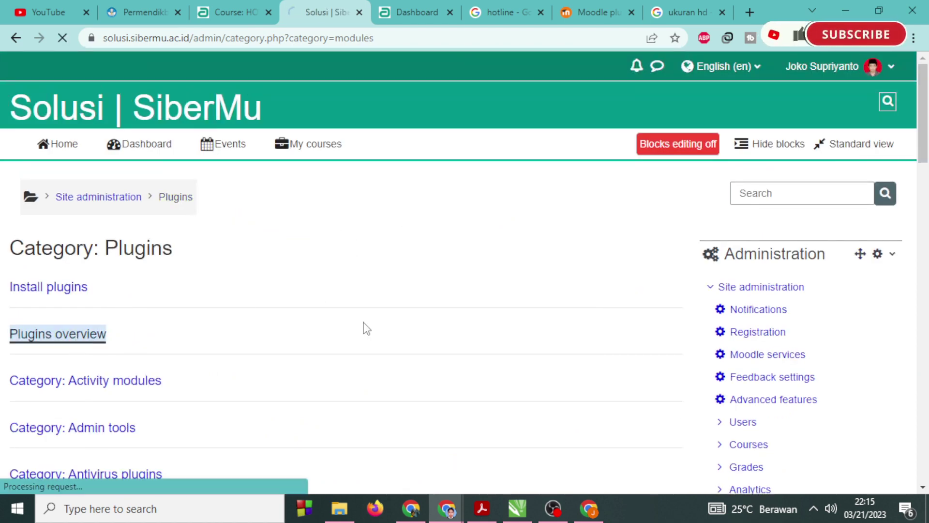
key(ctrl+f)
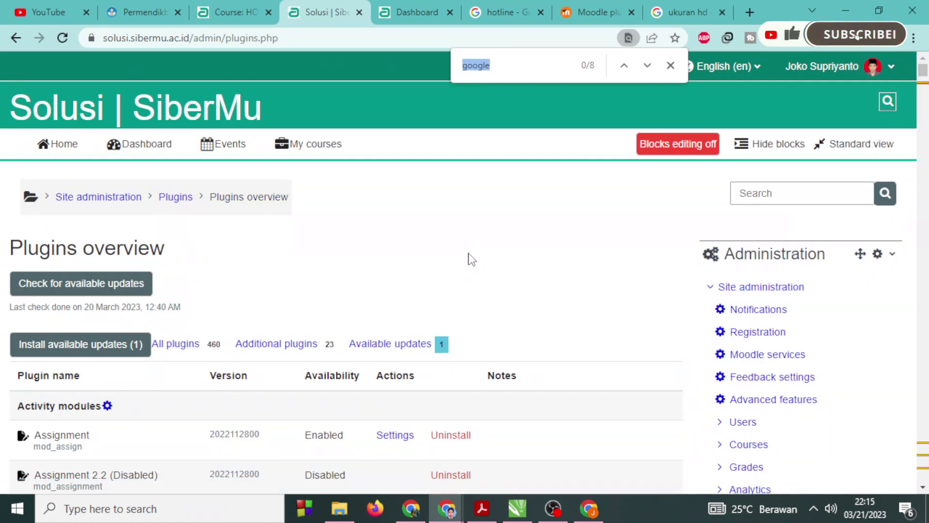
key(Return)
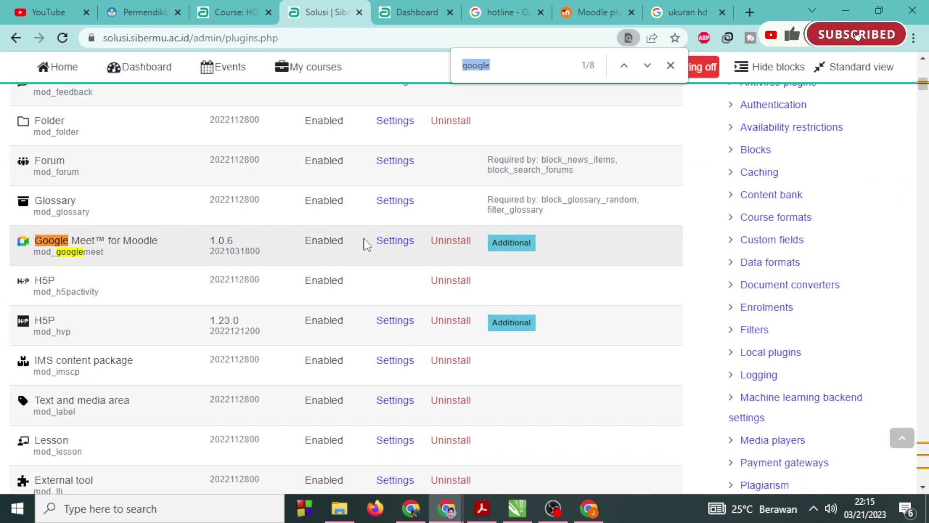
drag(225, 241, 234, 241)
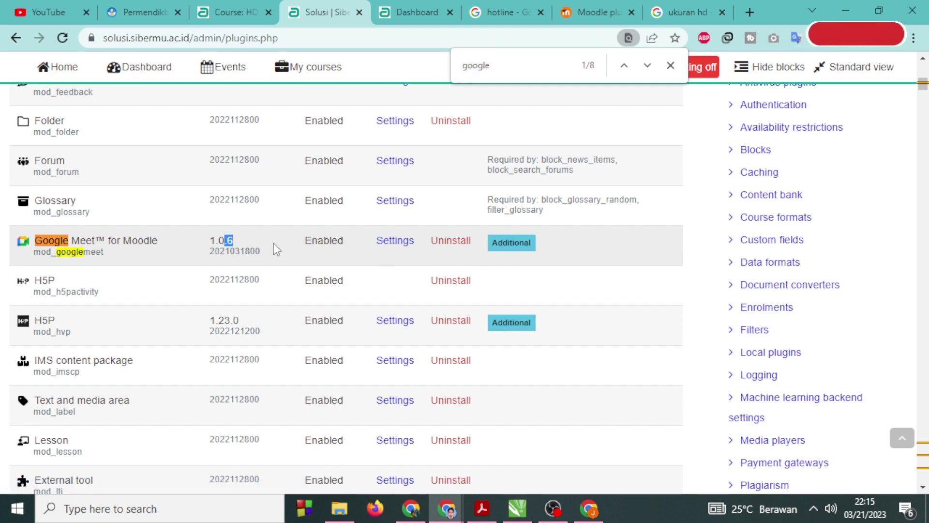
Add a Google Meet™ for Moodle activity in HOTLINE with room name 'Tes membuat link gmeet'.
click(232, 15)
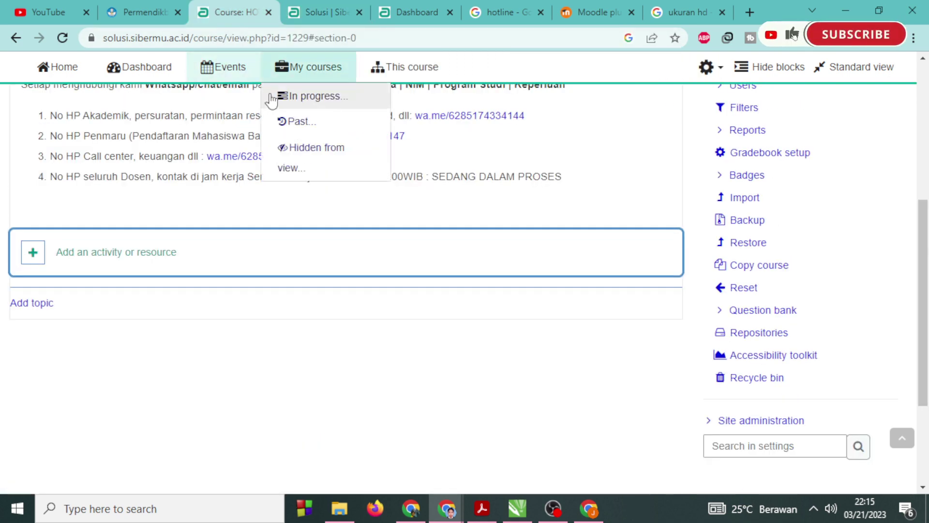
click(63, 38)
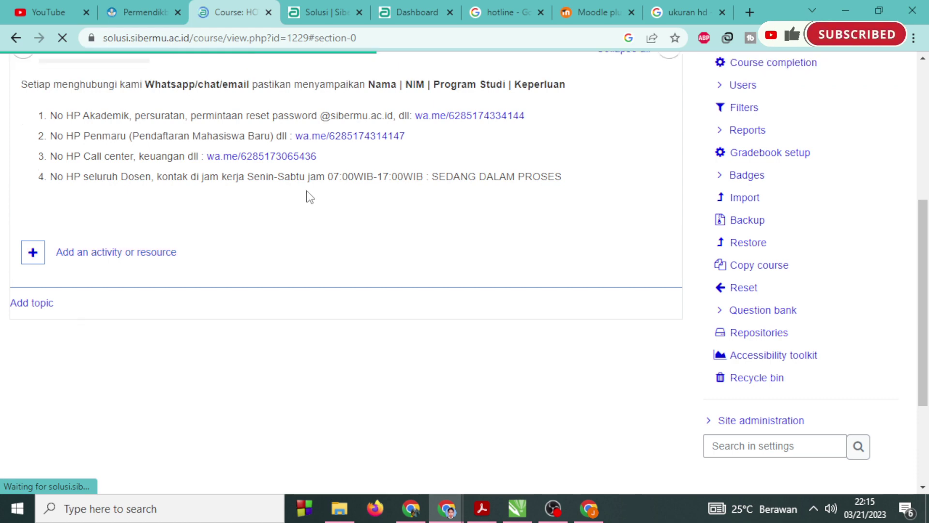
click(118, 358)
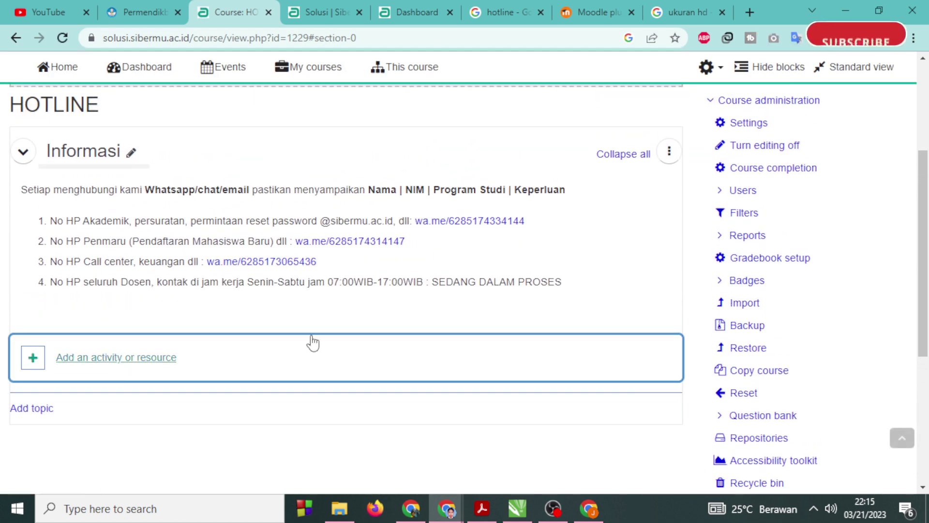
scroll(333, 371, down, 3)
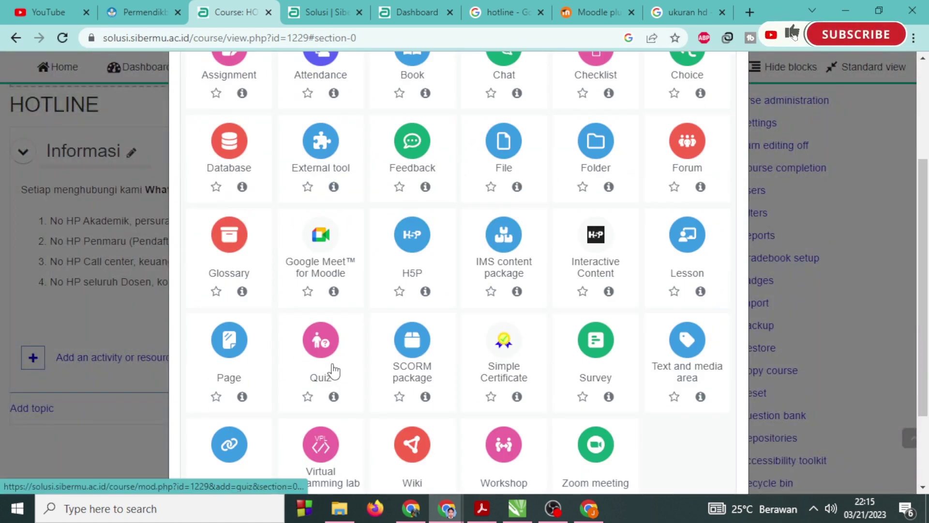
scroll(333, 370, up, 2)
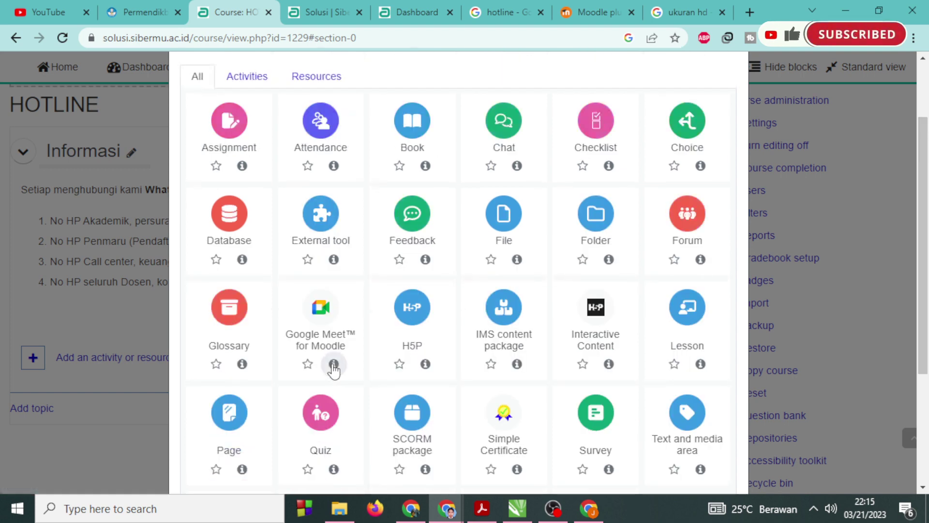
scroll(333, 371, down, 2)
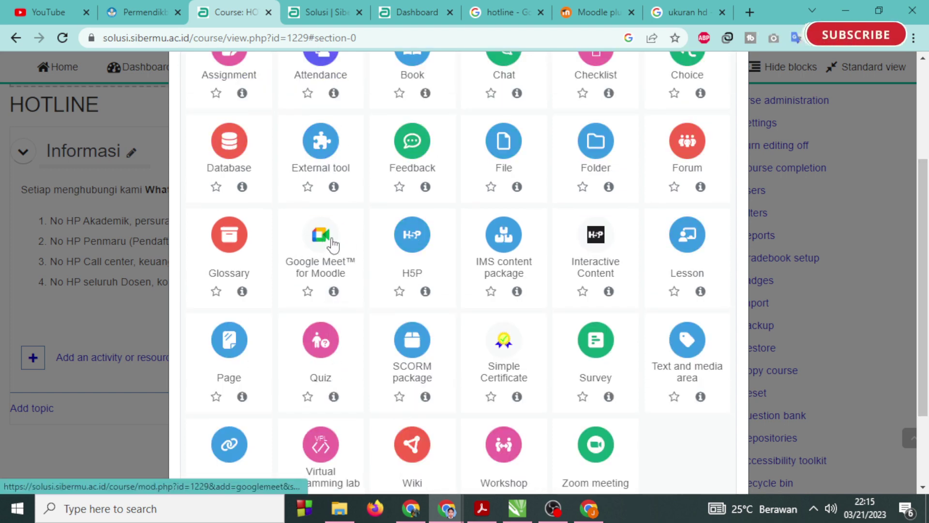
click(332, 245)
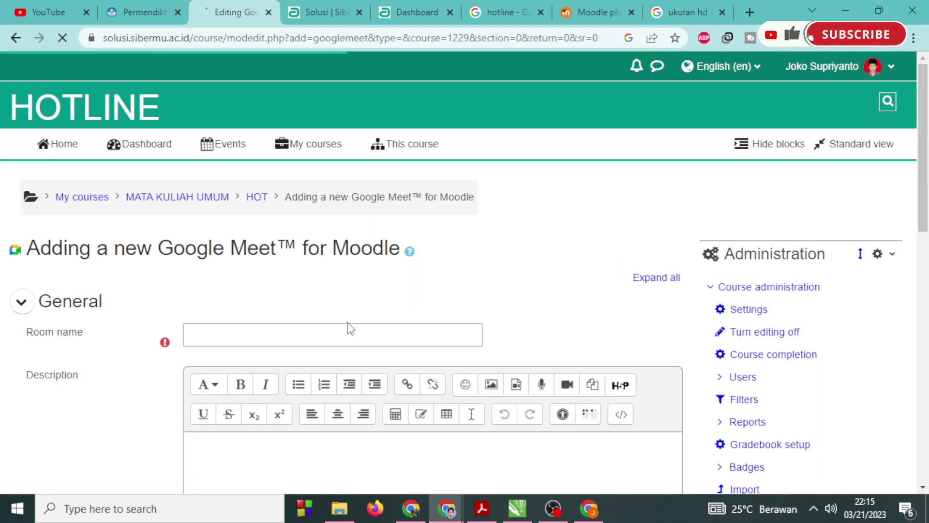
scroll(350, 329, down, 1)
click(275, 258)
text(Te)
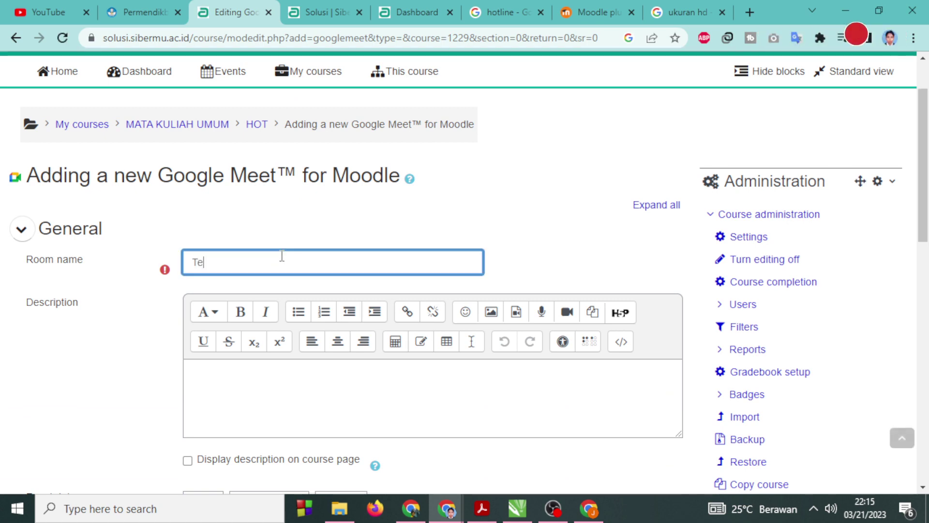
text(s membuat)
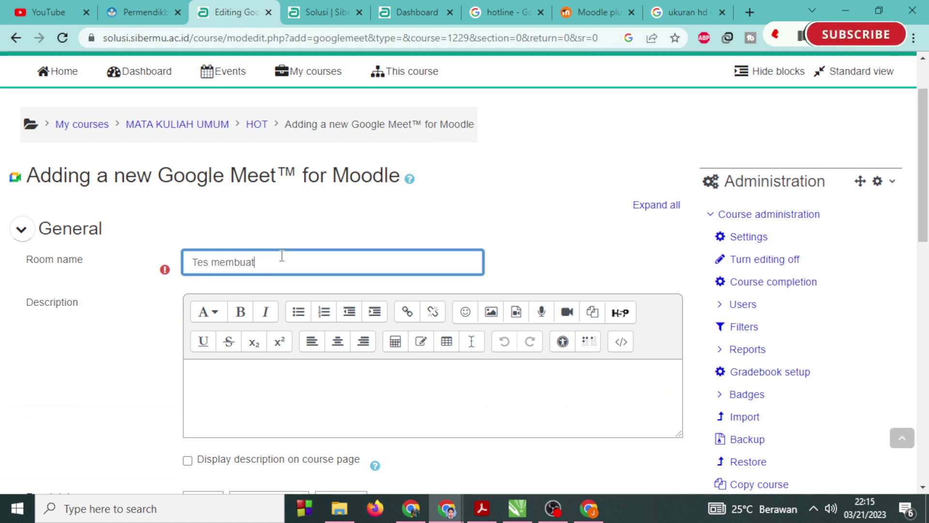
text( link g)
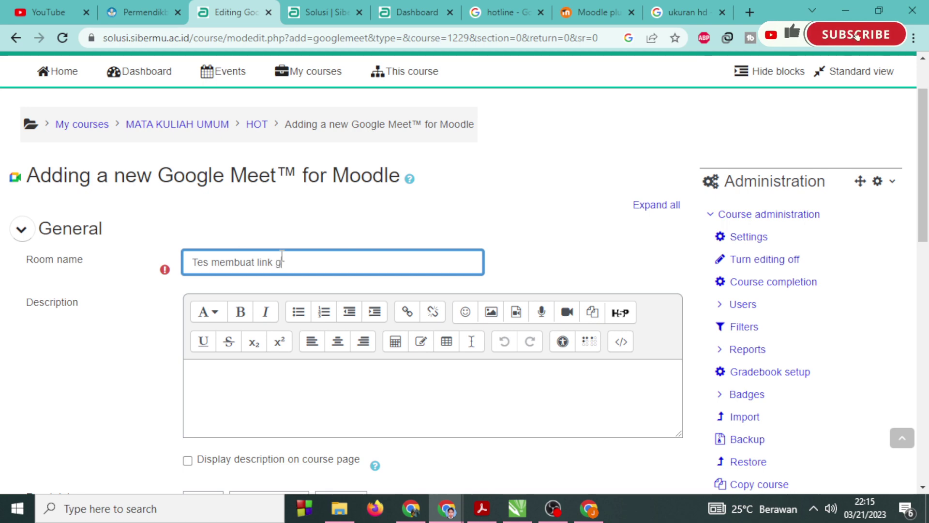
text(meet)
Open the idpiframe_initialization_failed error's migration guide in a new tab, then return to the form.
scroll(283, 255, down, 6)
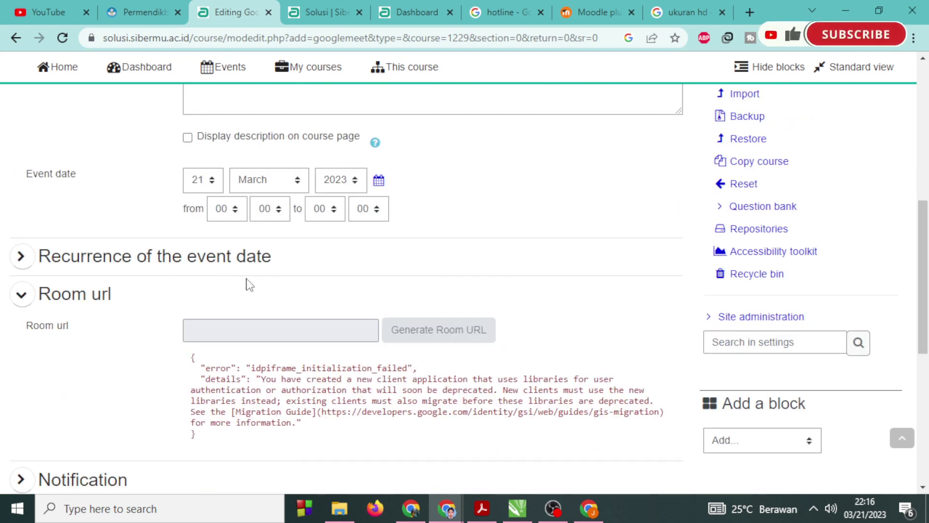
scroll(248, 284, down, 2)
drag(190, 285, 399, 352)
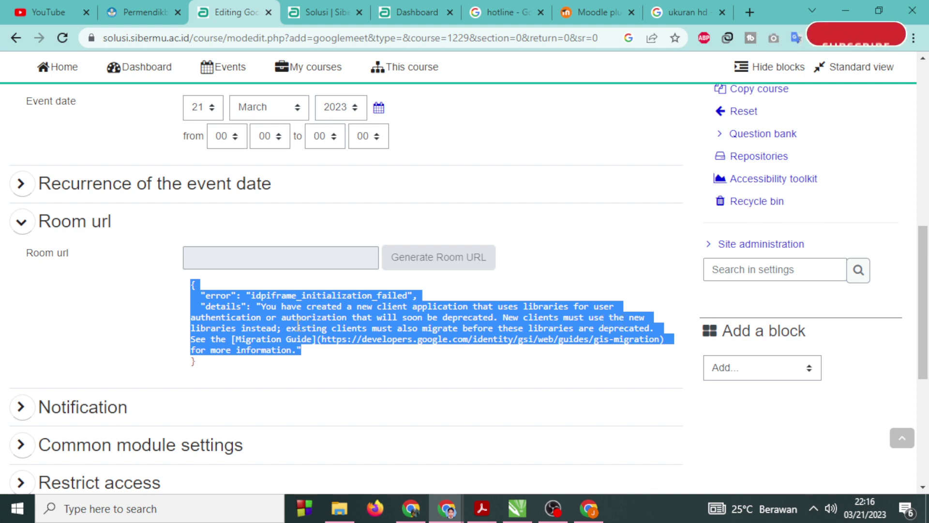
click(341, 339)
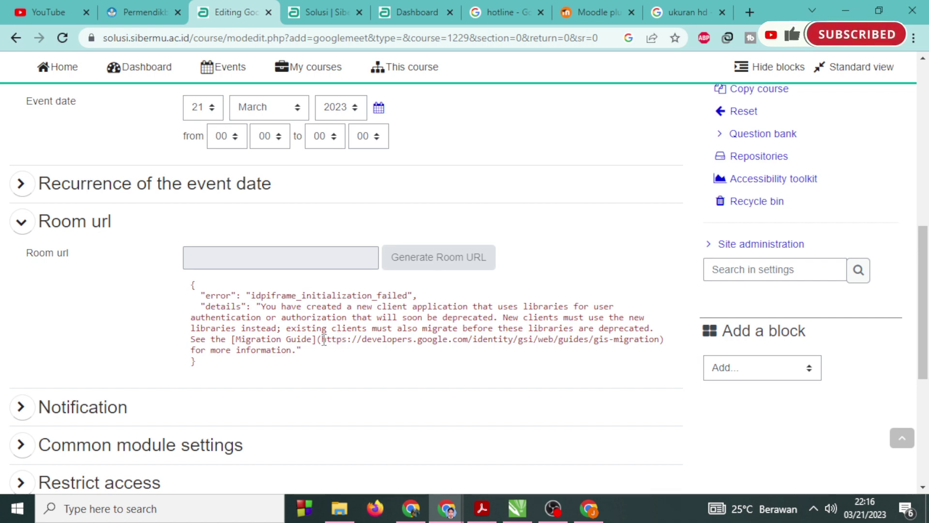
drag(323, 339, 296, 349)
right_click(269, 351)
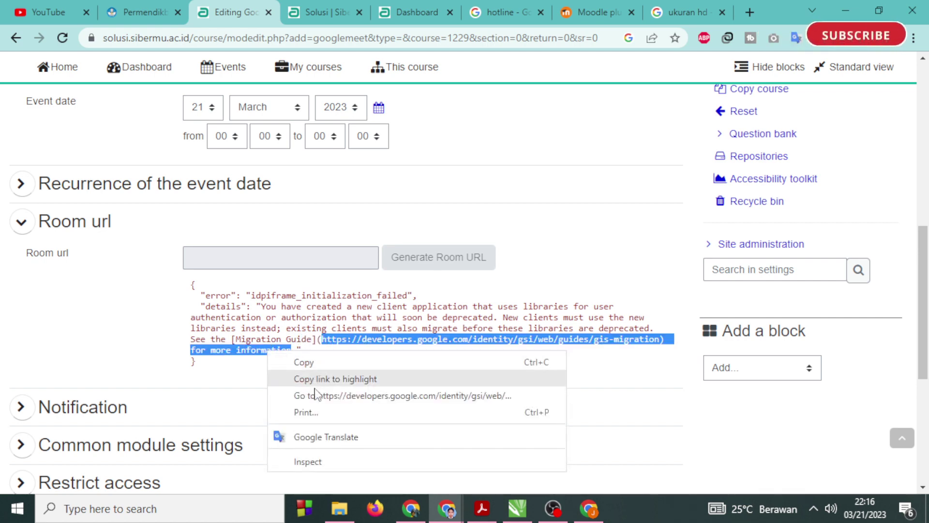
click(316, 395)
click(205, 13)
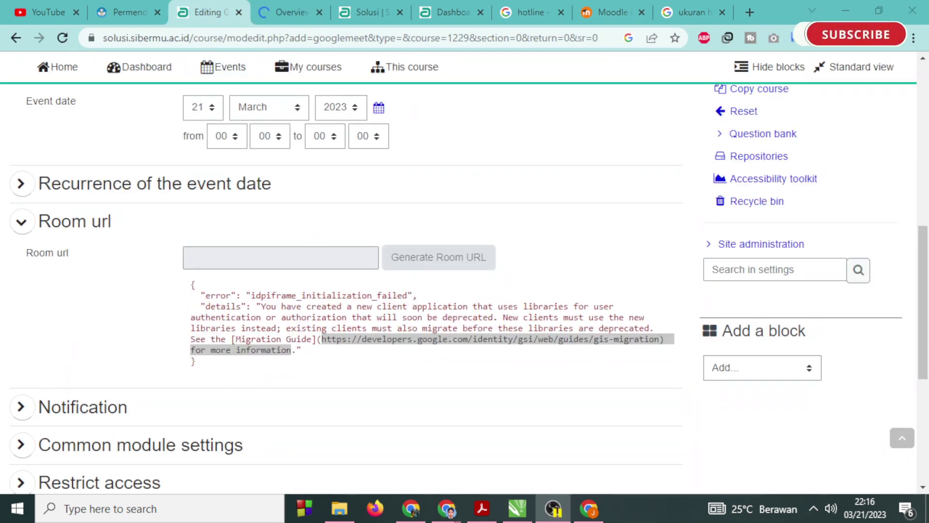
Open the solusi for gmeet OAuth client and review the consent screen's Internal user type.
click(583, 508)
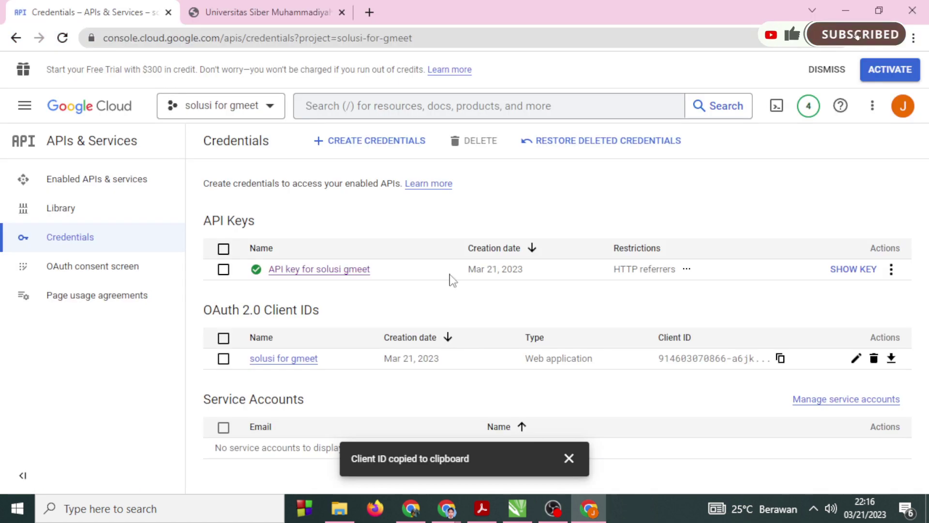
click(304, 359)
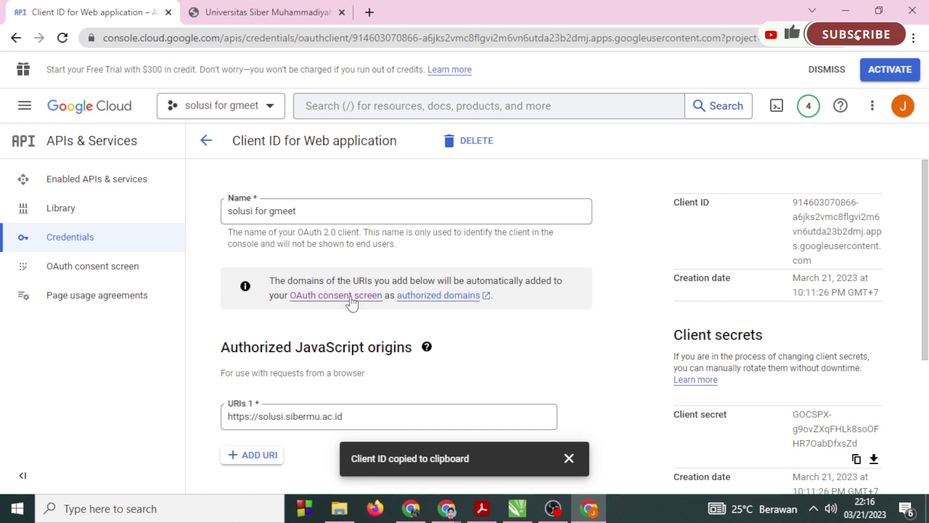
click(141, 269)
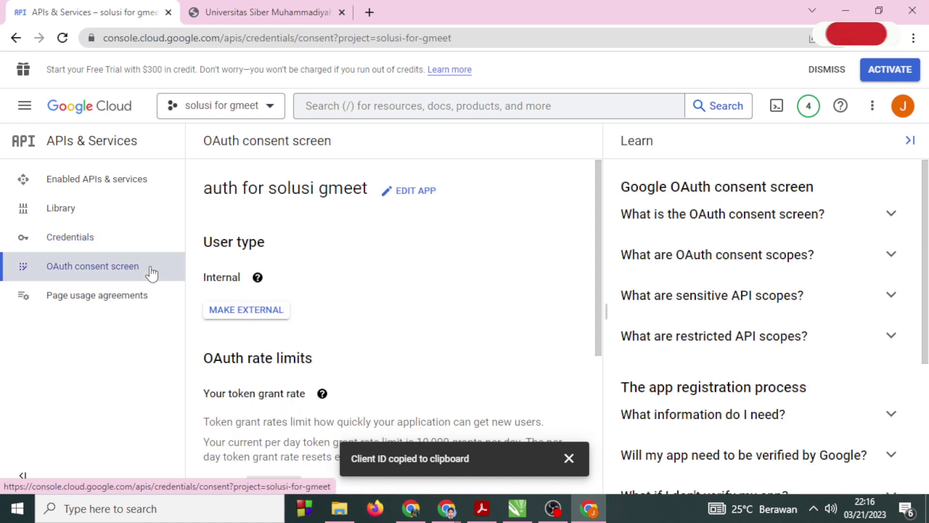
scroll(380, 314, down, 3)
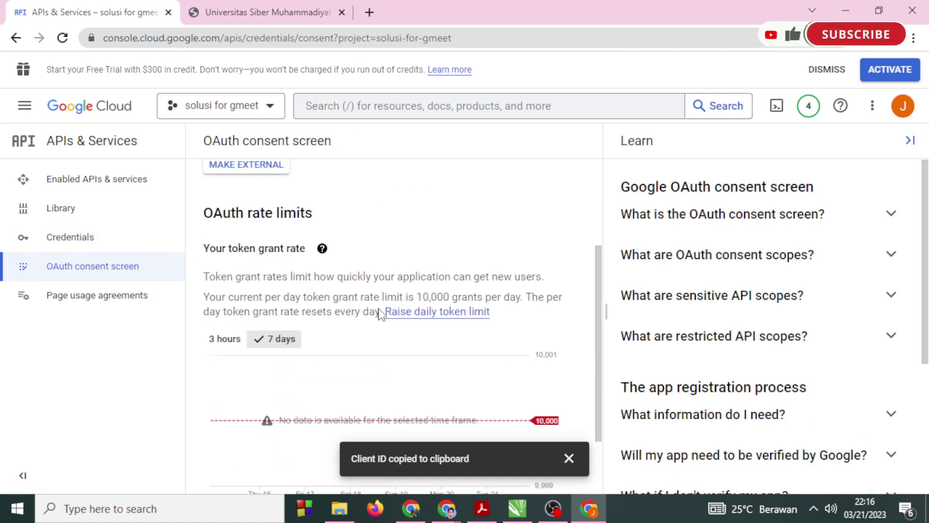
scroll(380, 308, down, 2)
scroll(380, 307, up, 5)
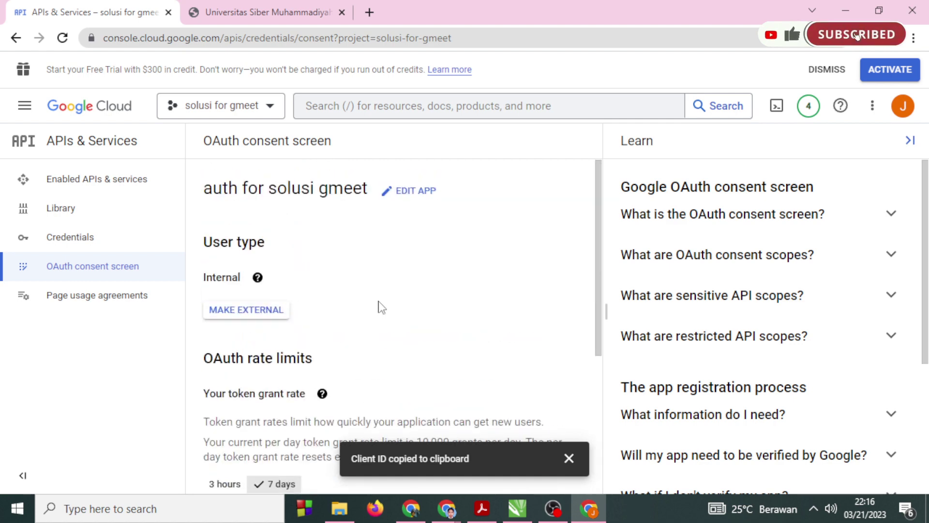
mouse_move(258, 278)
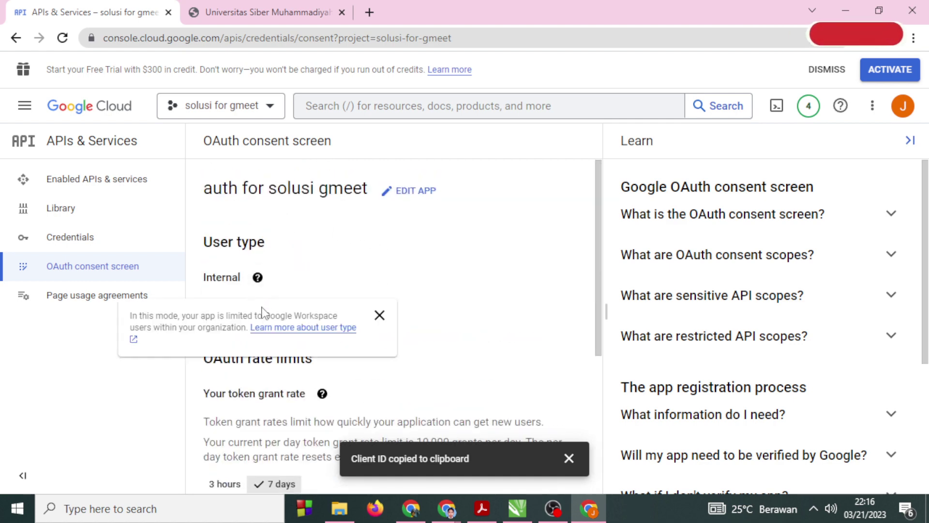
click(377, 315)
scroll(399, 332, down, 3)
scroll(415, 361, down, 1)
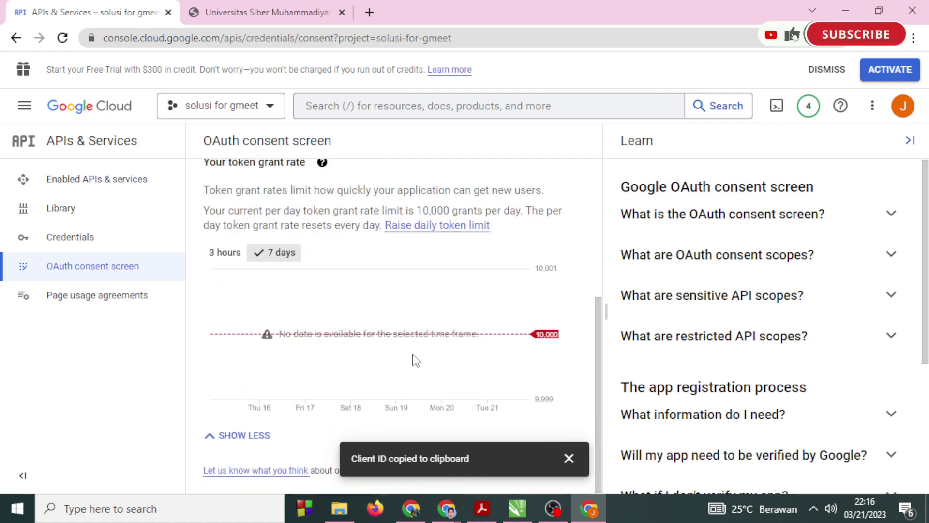
Recheck the consent screen's Internal user type and rate limits, then return to the credentials list.
click(92, 244)
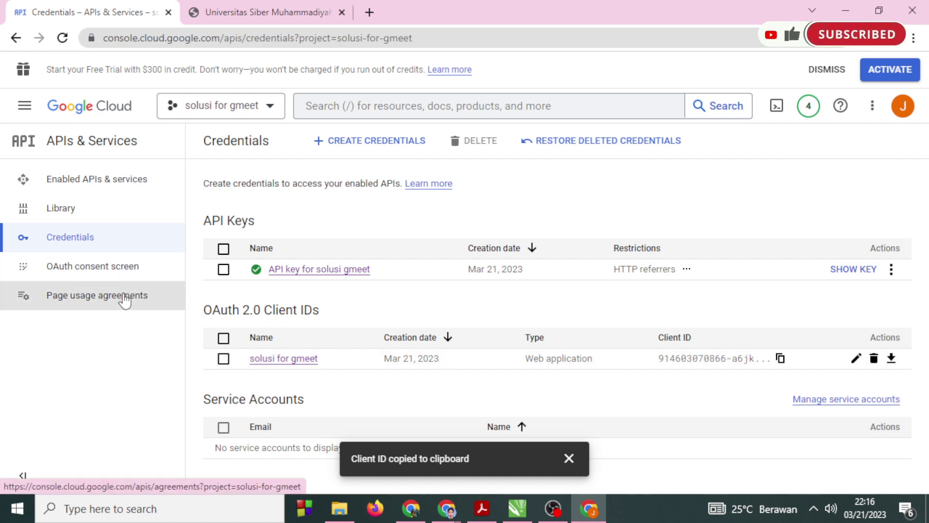
click(124, 276)
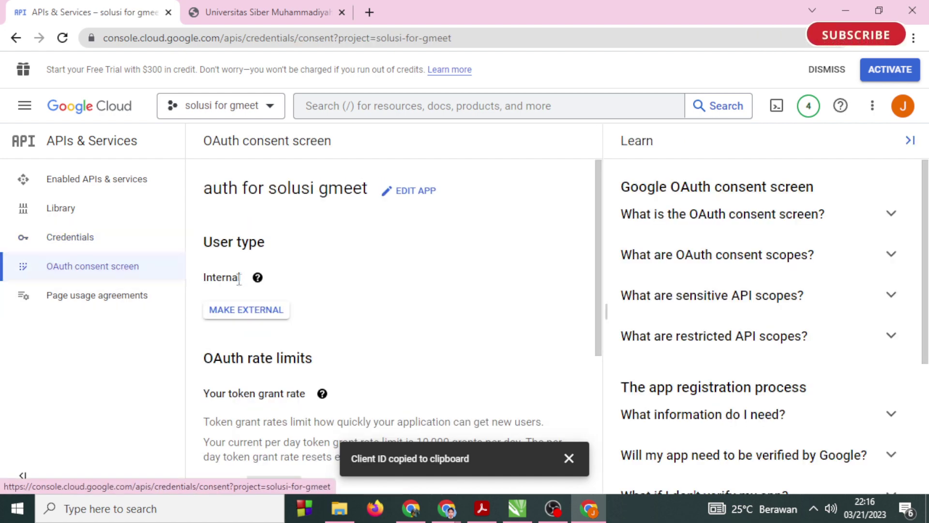
mouse_move(257, 278)
click(380, 315)
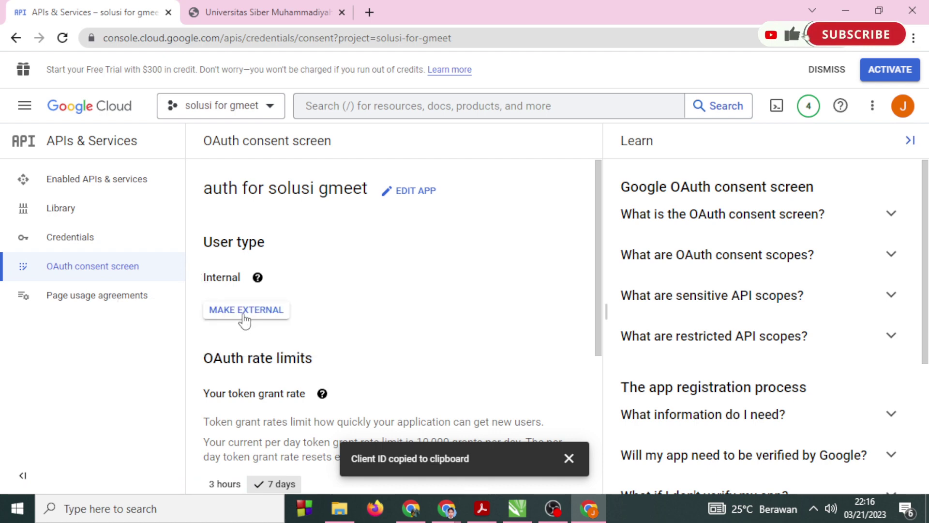
scroll(290, 317, down, 3)
scroll(307, 314, up, 3)
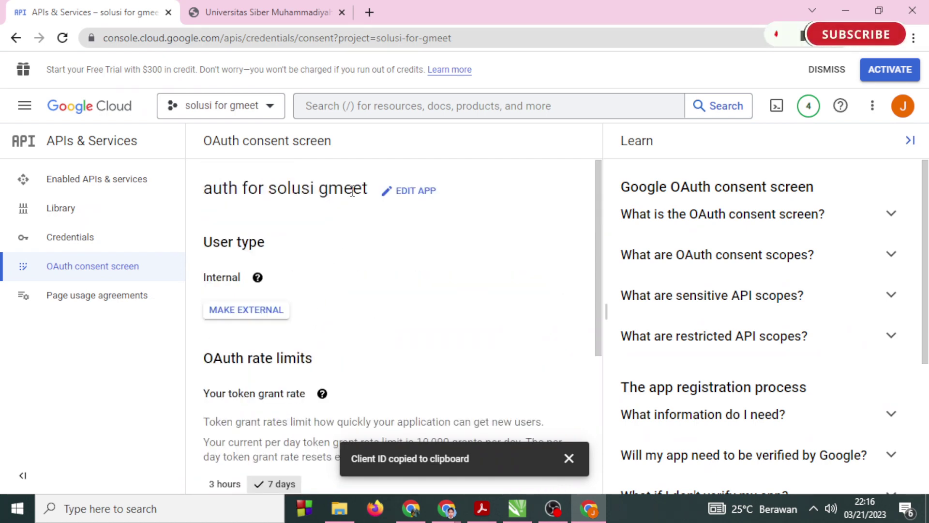
scroll(378, 329, down, 5)
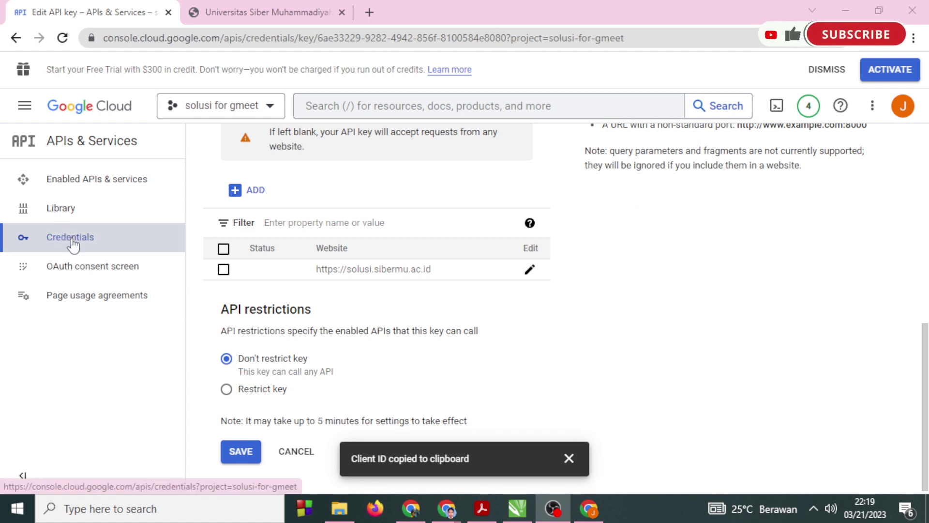
click(79, 248)
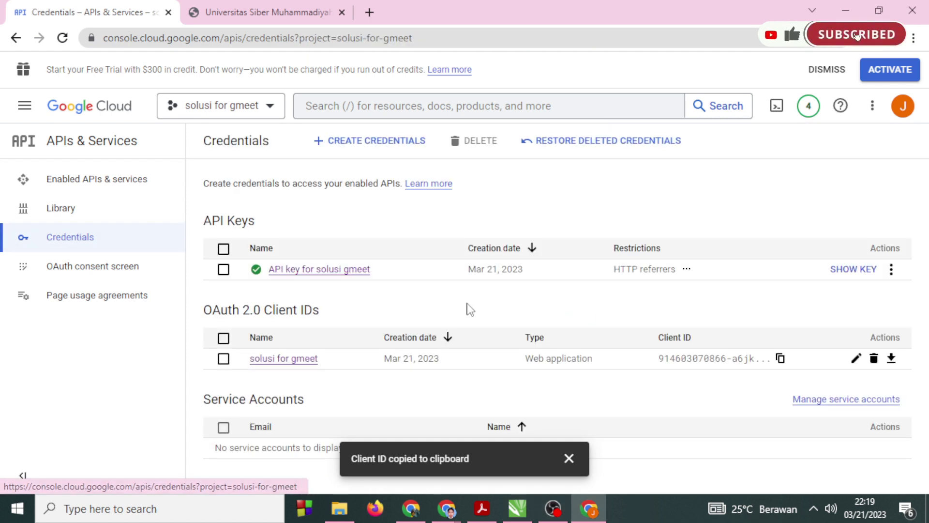
Open the API key's edit page from its Actions menu.
click(891, 269)
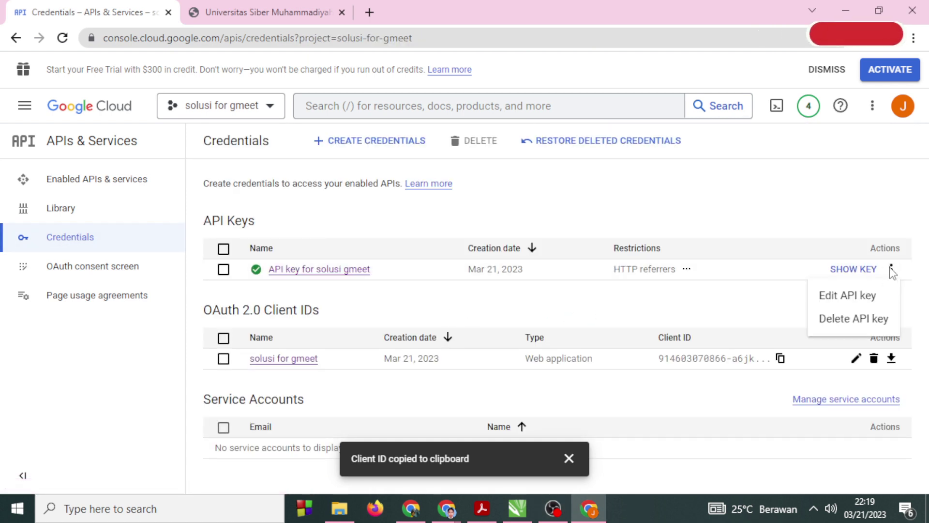
click(859, 300)
scroll(501, 324, down, 3)
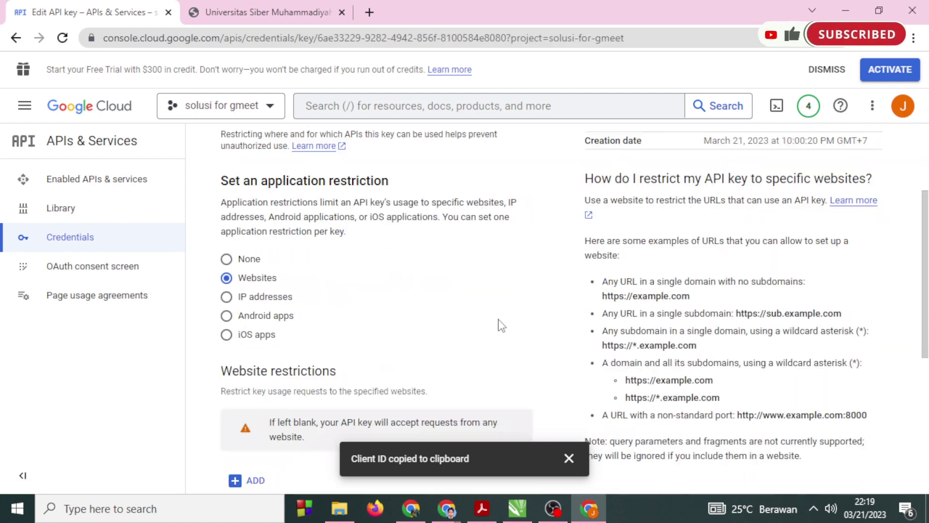
scroll(501, 324, down, 5)
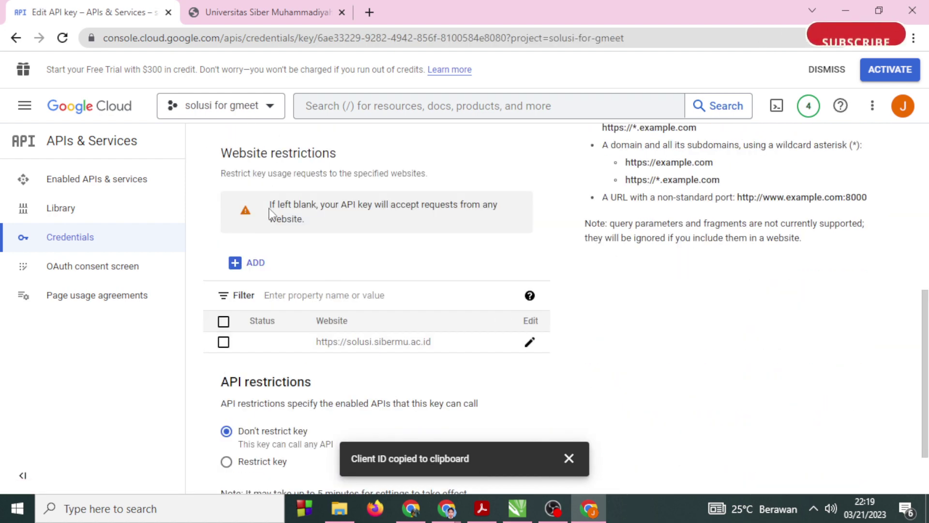
click(528, 343)
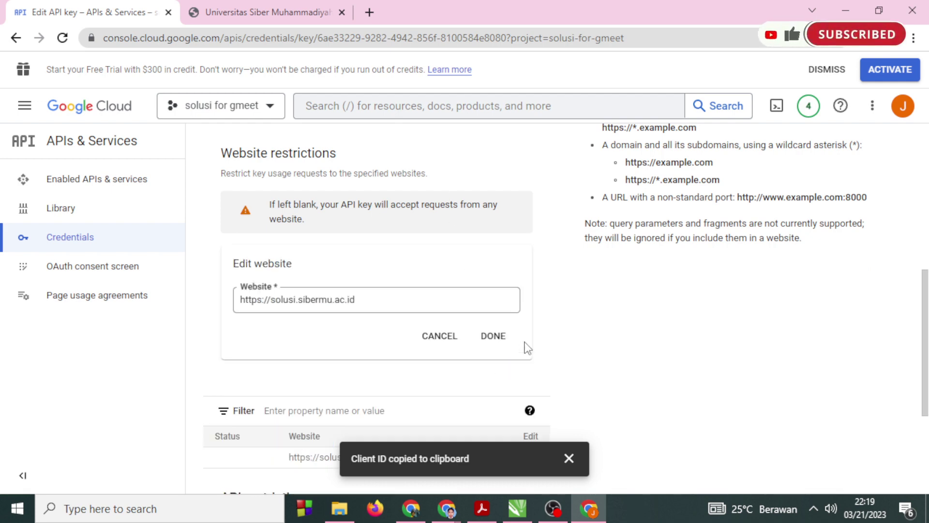
click(489, 339)
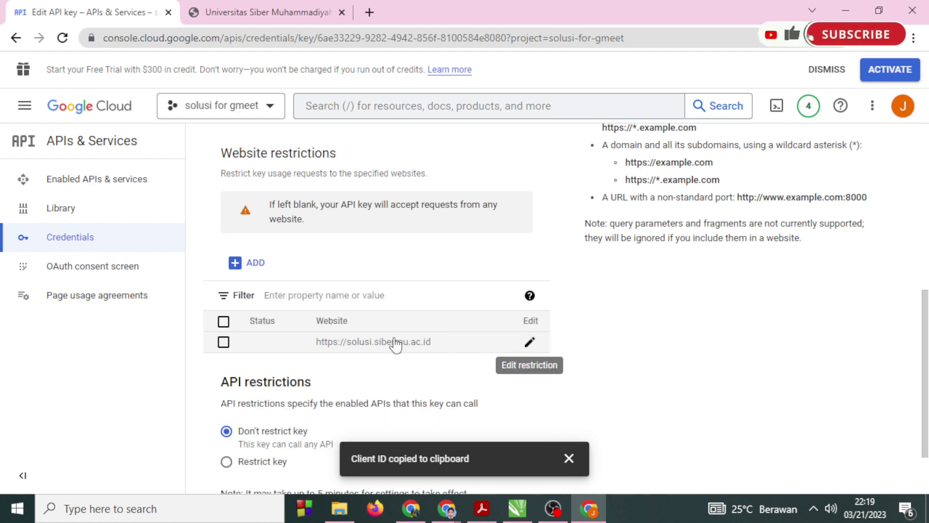
click(224, 341)
click(266, 252)
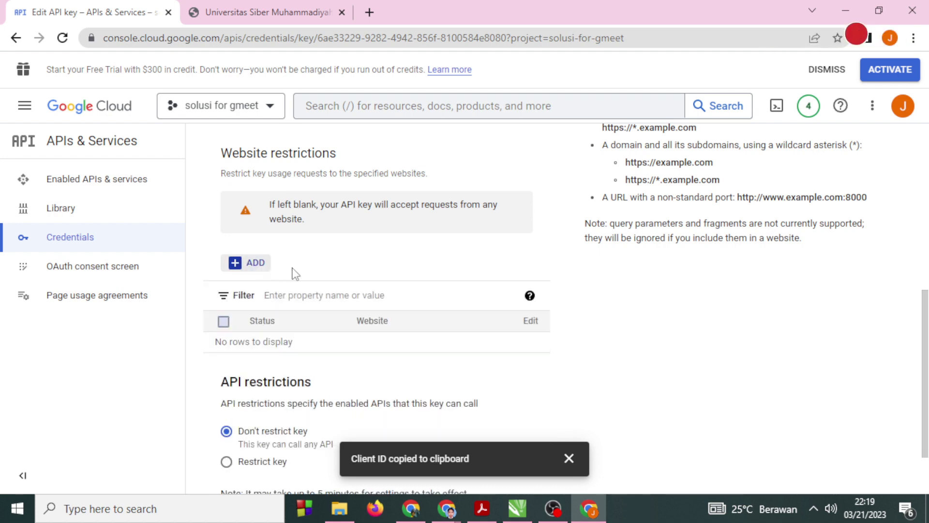
click(63, 38)
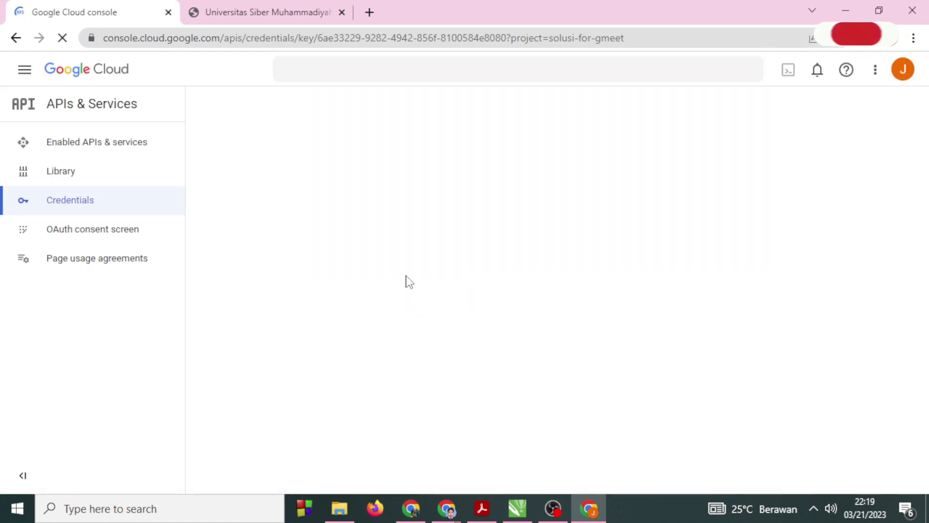
mouse_move(445, 511)
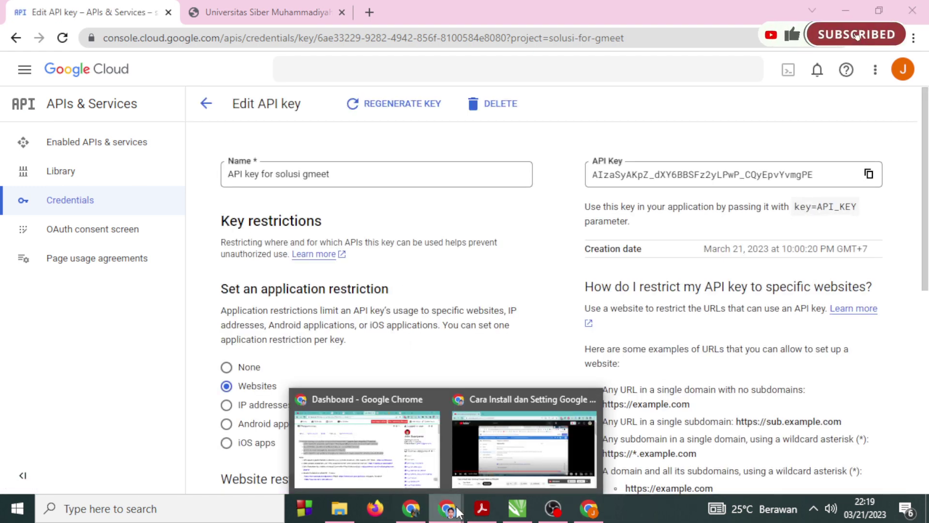
scroll(491, 384, down, 9)
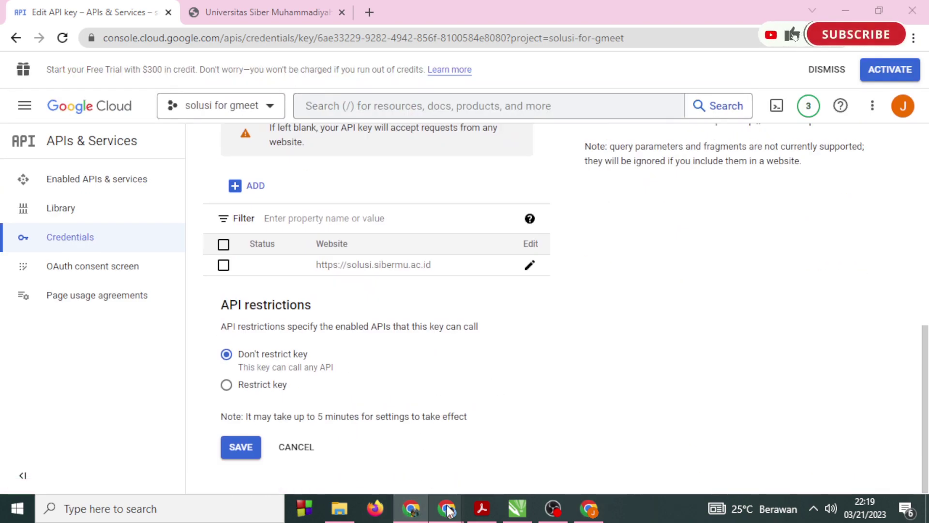
Reload the Google Meet editing form, discarding its unsaved changes.
click(400, 453)
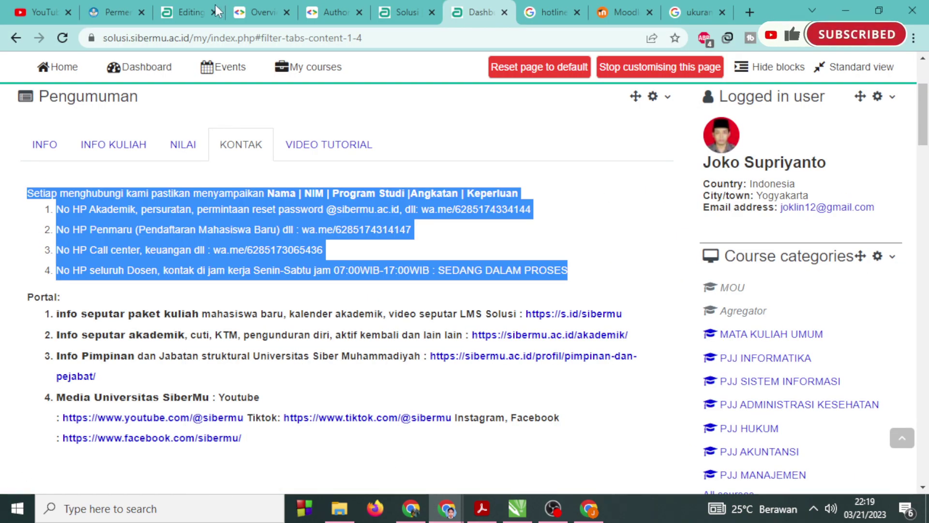
click(215, 5)
click(62, 38)
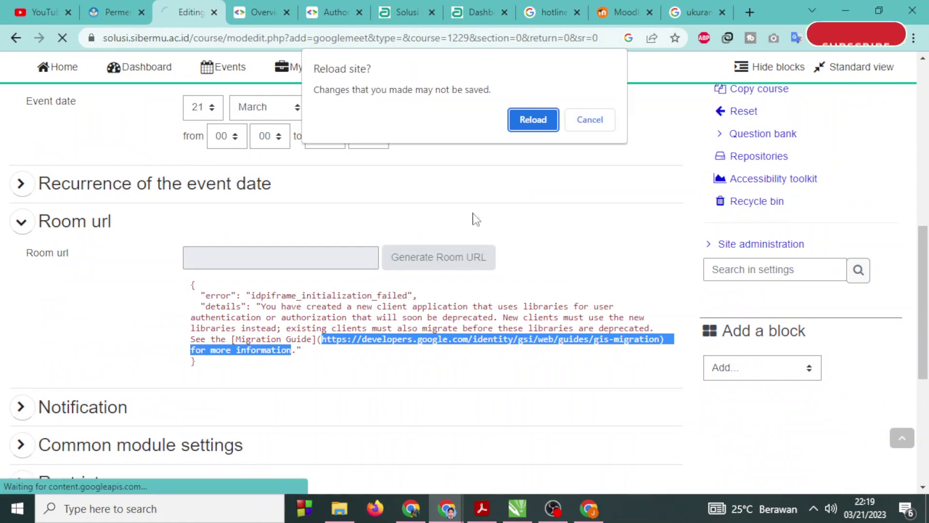
key(Return)
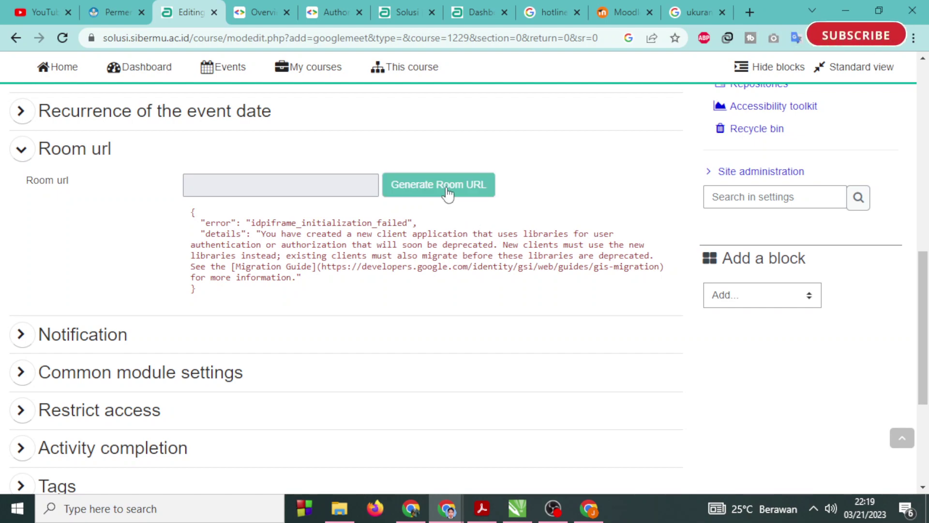
scroll(448, 194, up, 12)
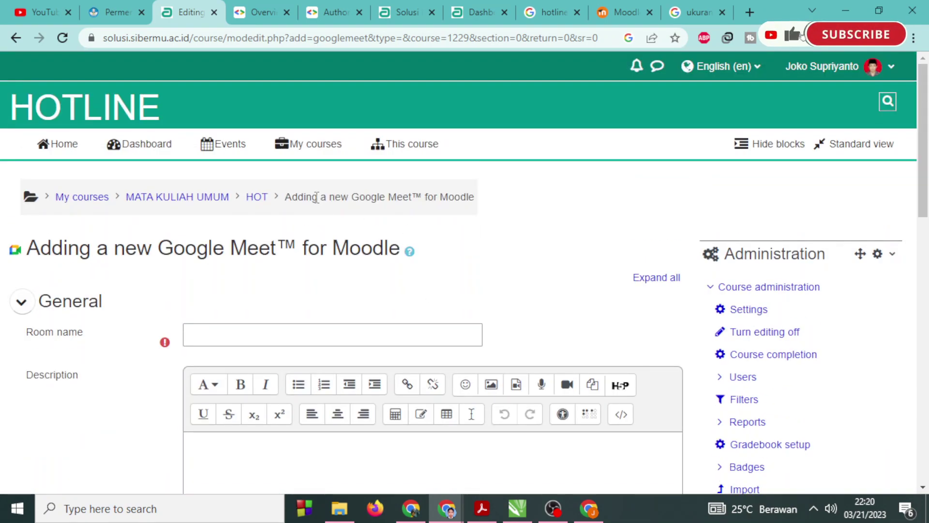
Add a new Google Meet for Moodle activity from the HOT course and inspect its idpiframe_initialization_failed error.
click(257, 197)
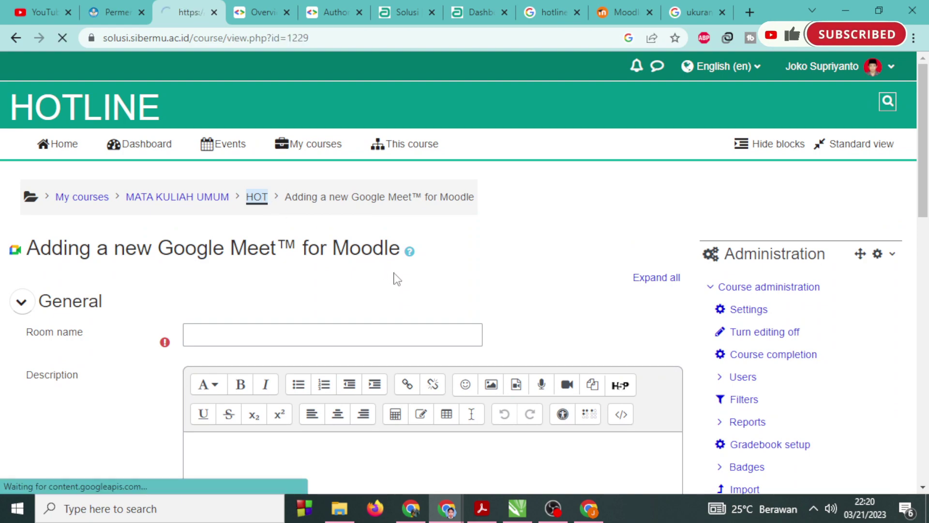
scroll(394, 281, down, 5)
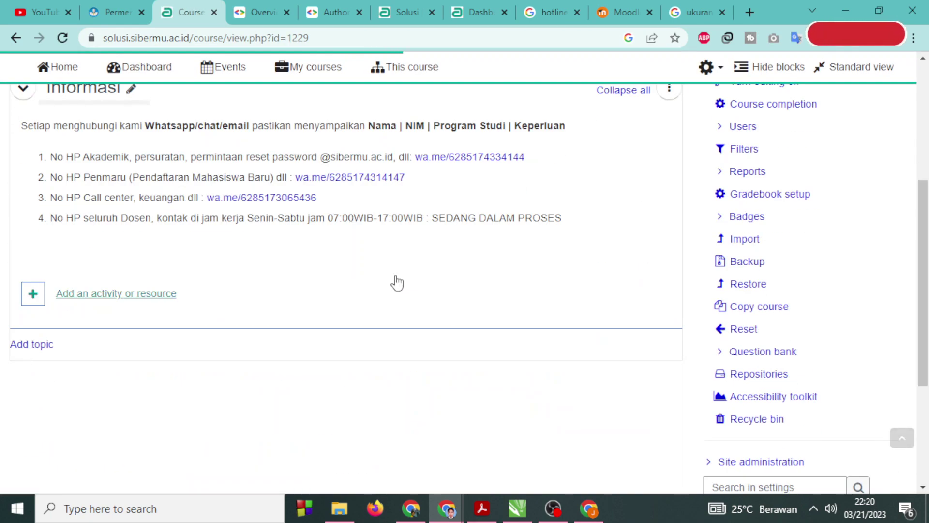
click(170, 295)
scroll(323, 296, down, 5)
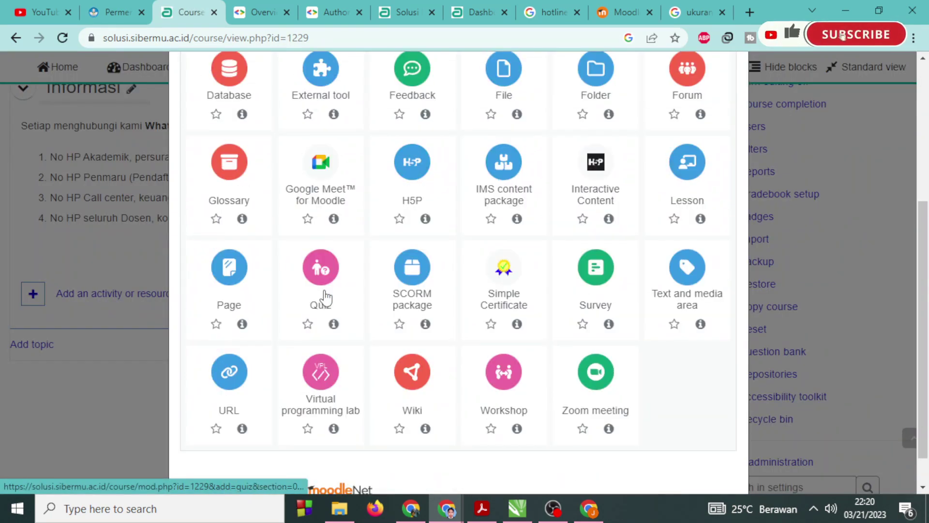
click(321, 178)
scroll(389, 322, down, 10)
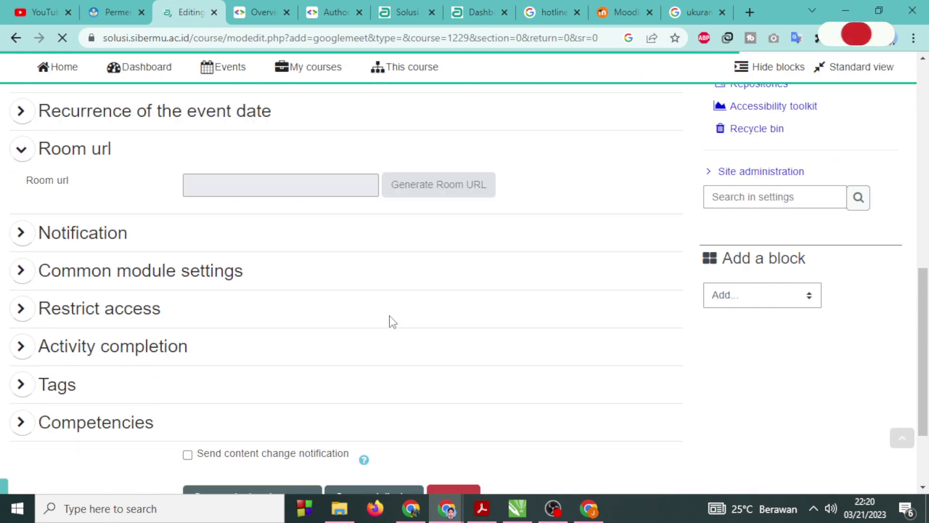
drag(193, 224, 393, 266)
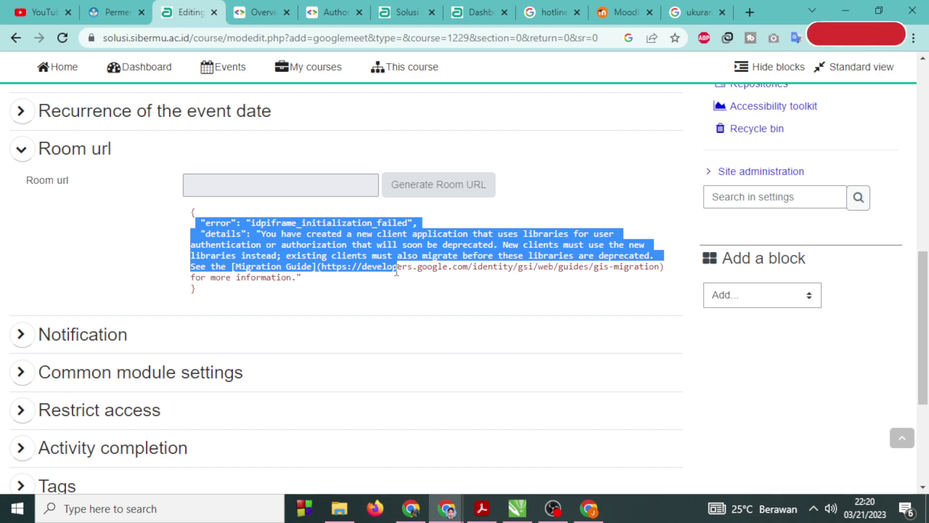
click(322, 269)
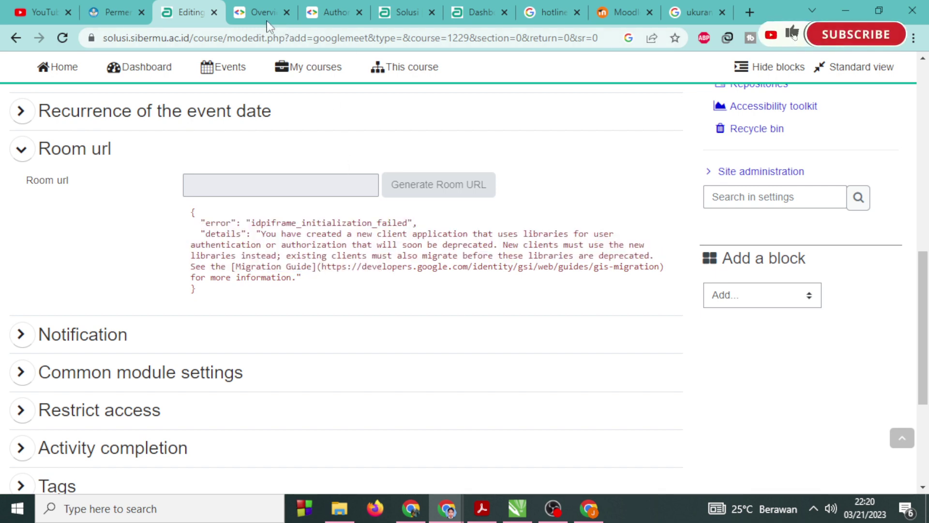
Skim the Sign in with Google for Web overview, then switch to the Google Cloud Console window.
click(266, 18)
scroll(407, 319, down, 3)
scroll(407, 320, up, 5)
scroll(406, 320, up, 20)
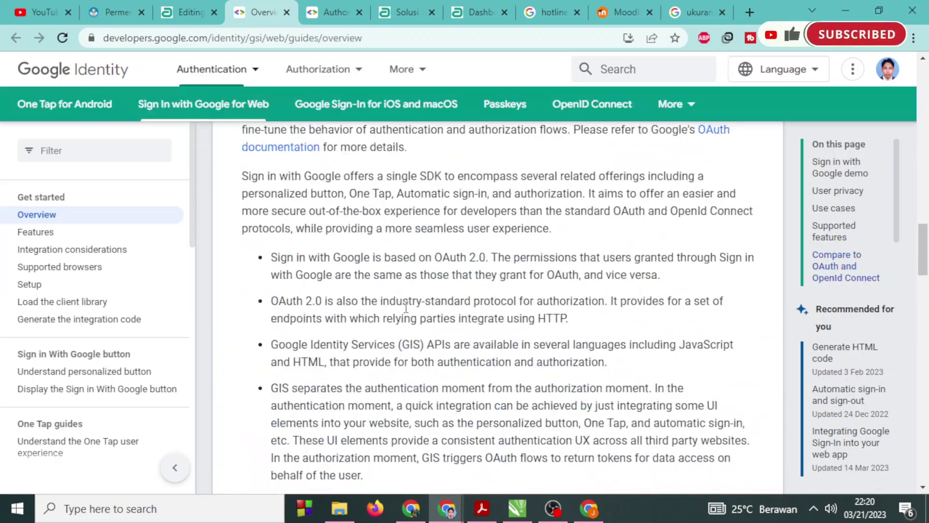
scroll(406, 308, up, 8)
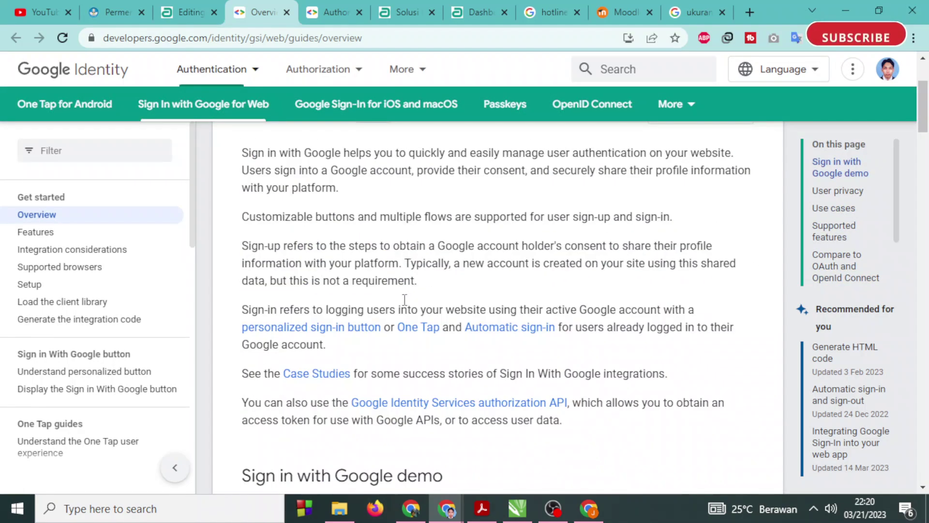
scroll(401, 296, down, 5)
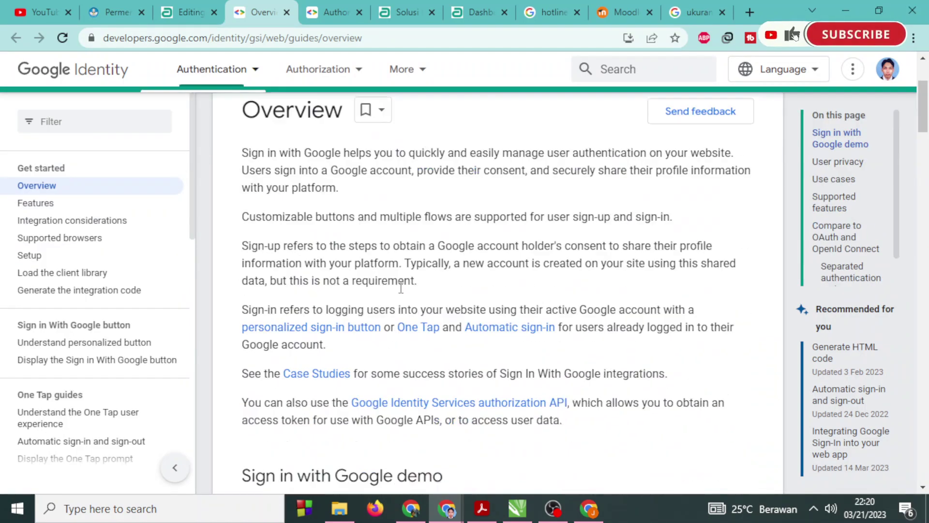
click(553, 508)
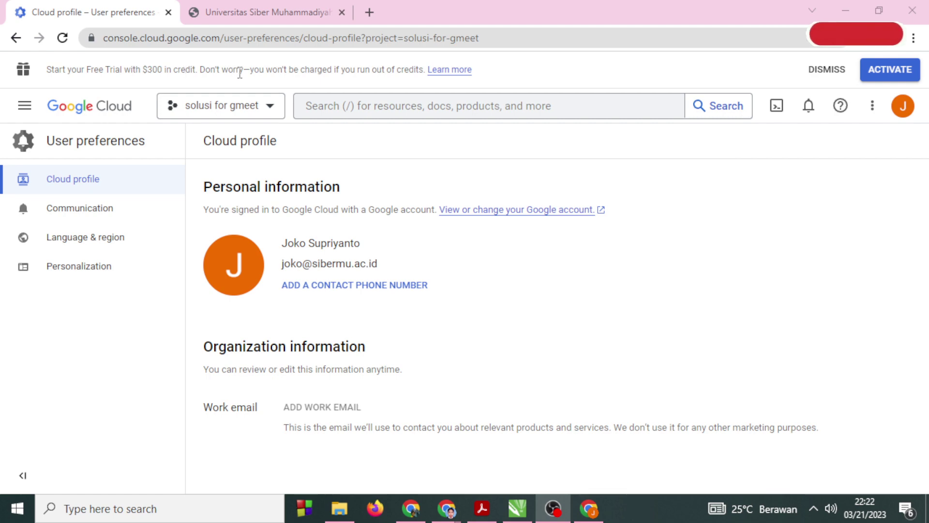
Dismiss the free-trial banner and open APIs & Services from the navigation menu.
click(833, 71)
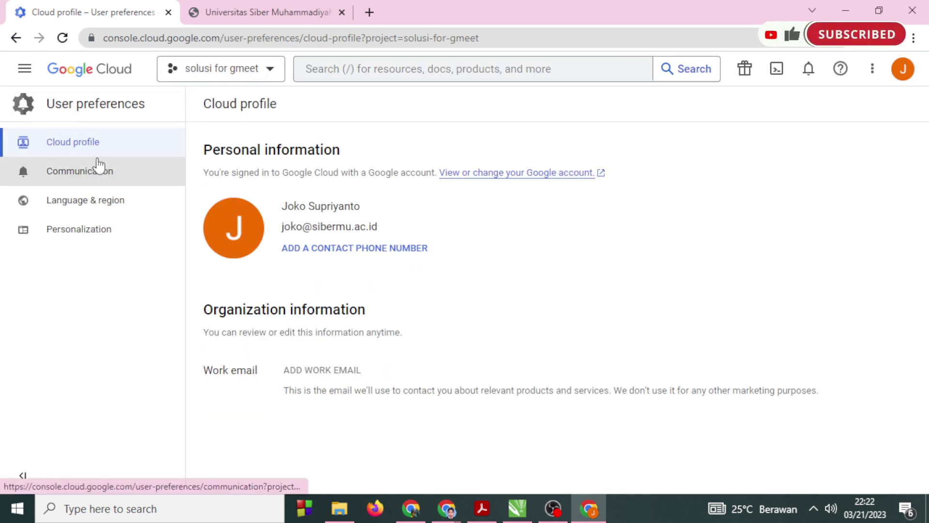
click(24, 68)
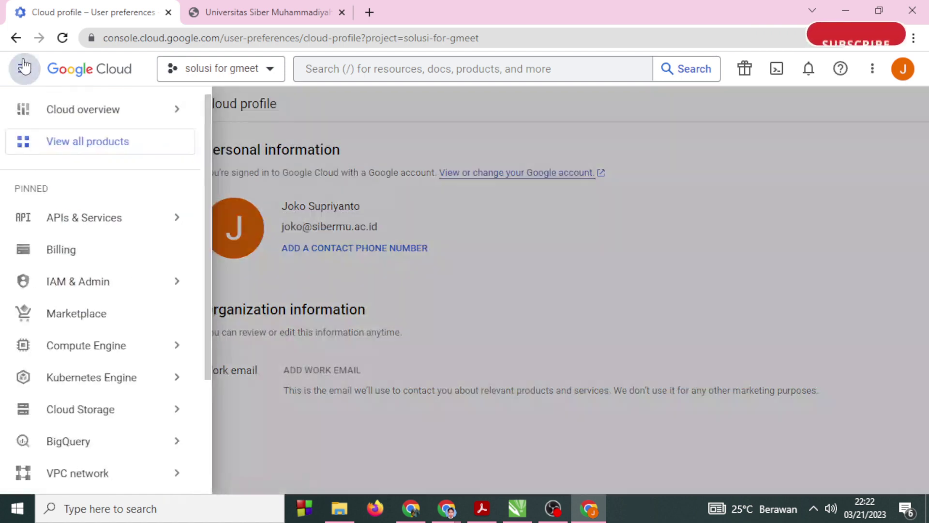
click(66, 216)
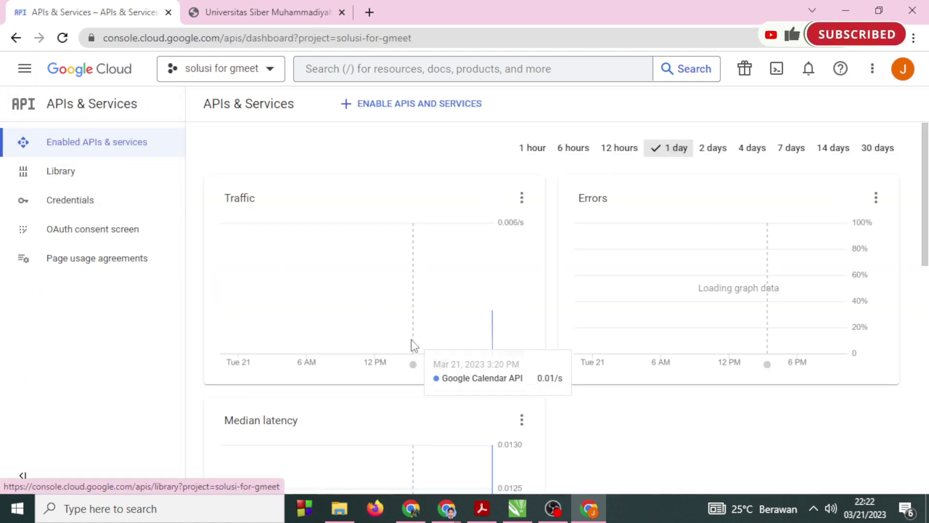
scroll(379, 365, down, 9)
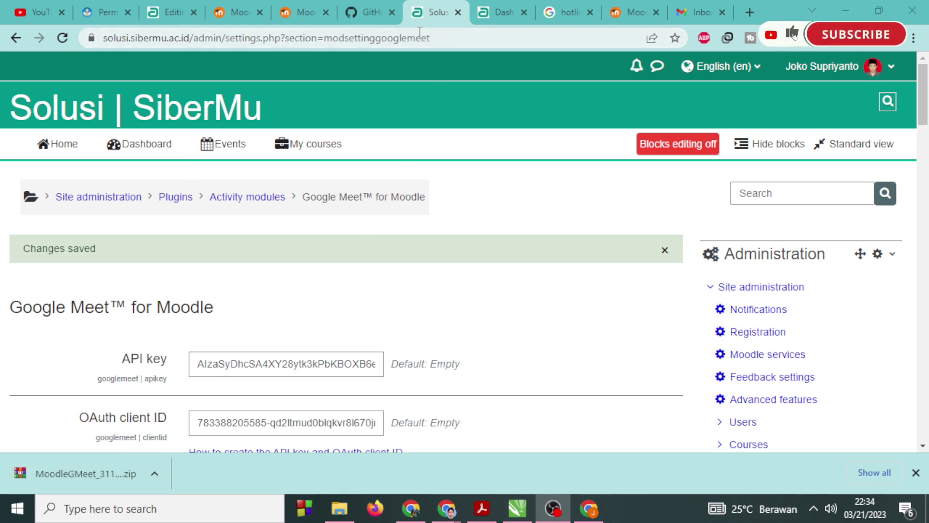
Save the Google Meet for Moodle settings once more and switch to the Dashboard tab.
scroll(419, 300, down, 4)
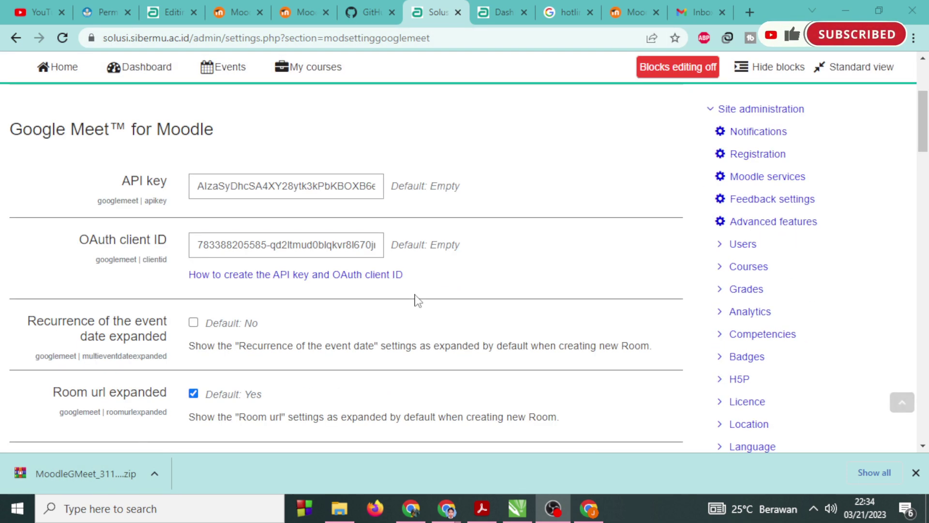
scroll(419, 301, down, 6)
scroll(419, 300, up, 6)
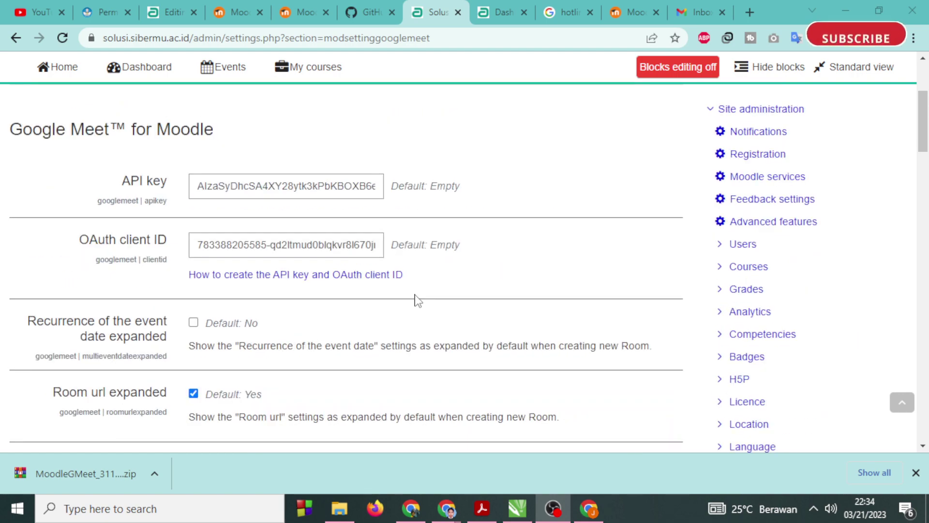
scroll(419, 301, down, 20)
scroll(242, 213, up, 5)
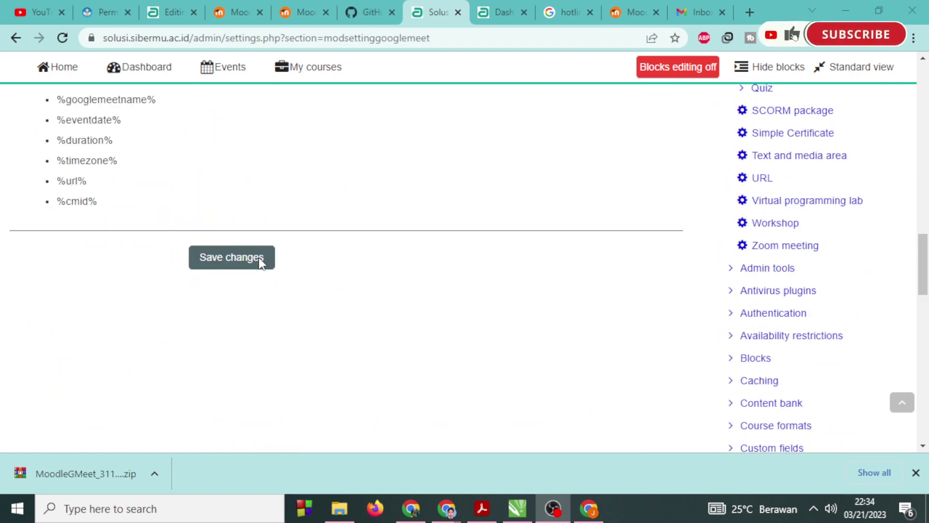
click(259, 261)
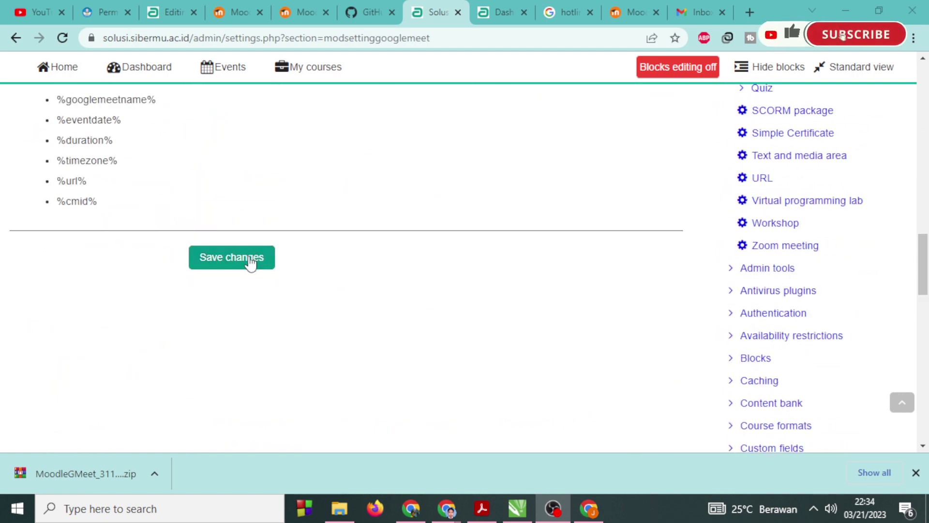
click(503, 11)
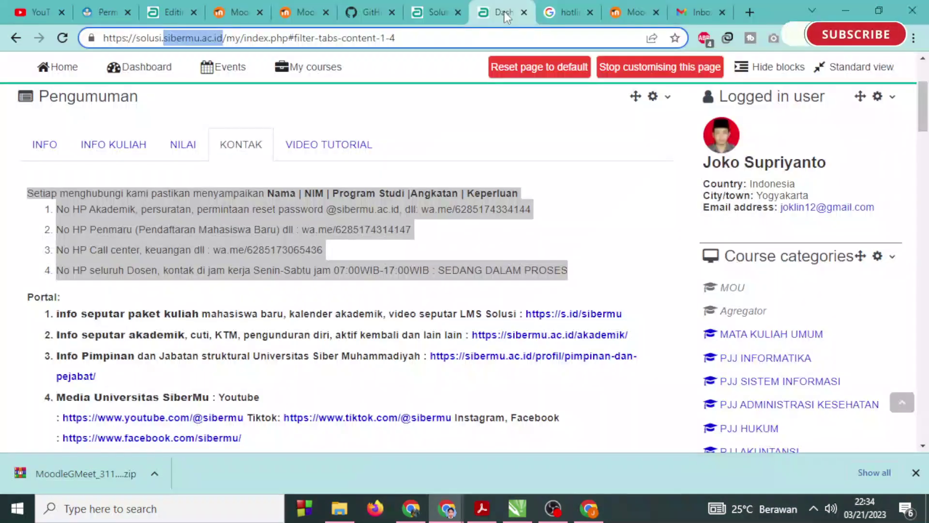
Open the Google Meet for Moodle plugin page on moodle.org and browse its comments.
click(438, 8)
click(218, 10)
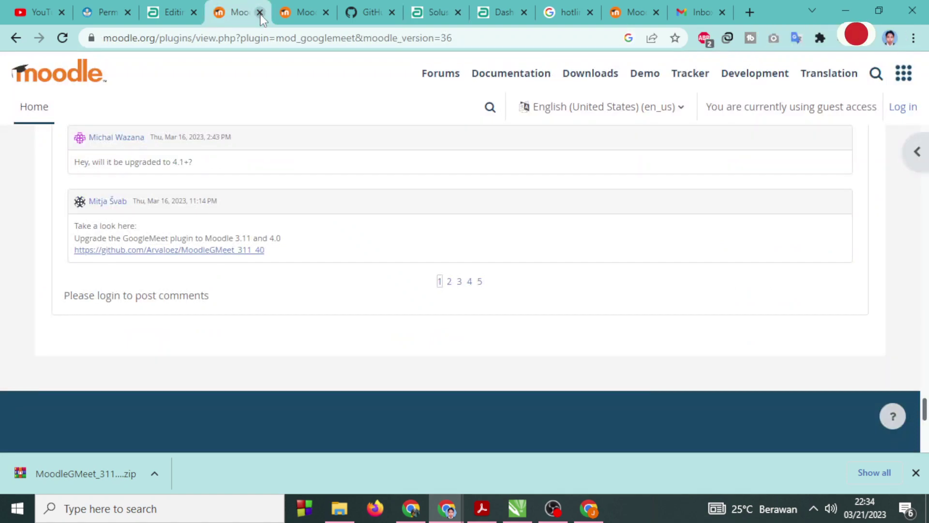
scroll(58, 82, up, 10)
scroll(158, 204, up, 15)
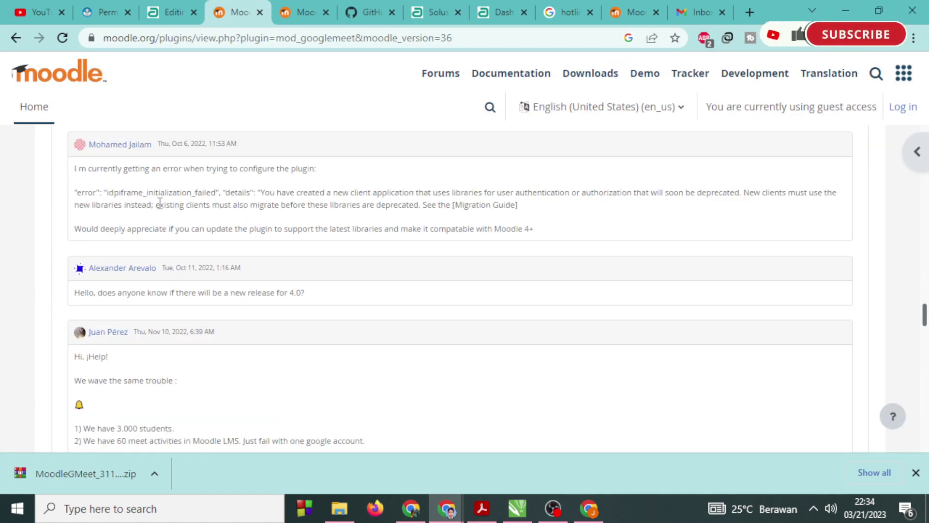
scroll(160, 204, up, 10)
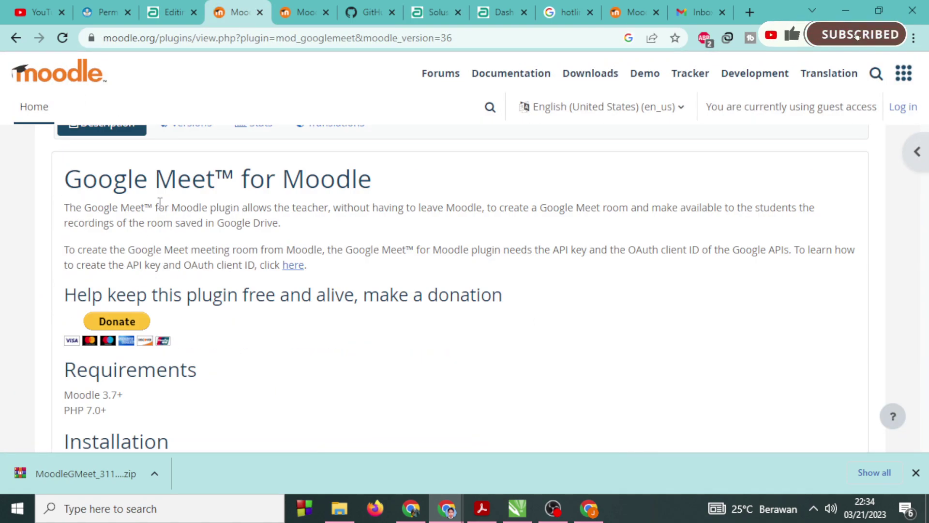
scroll(158, 208, down, 10)
scroll(678, 315, down, 20)
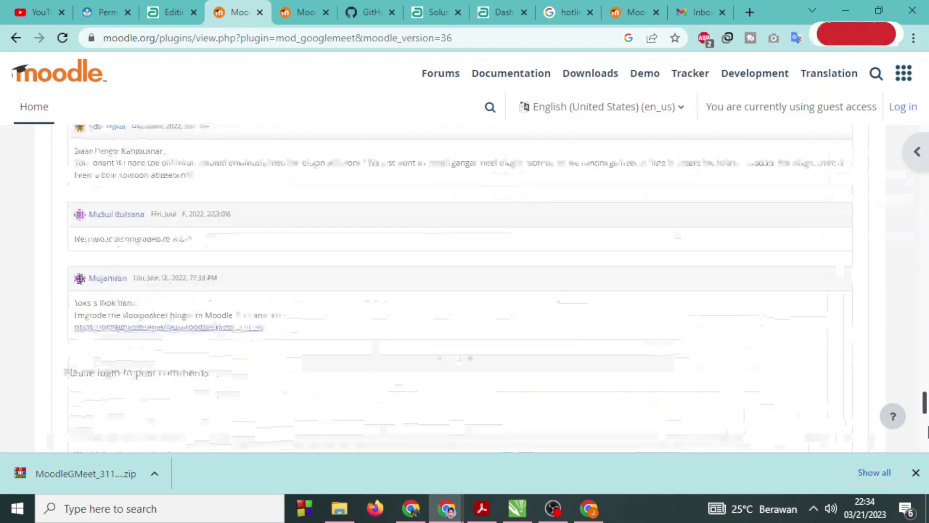
scroll(387, 334, up, 5)
scroll(217, 297, up, 1)
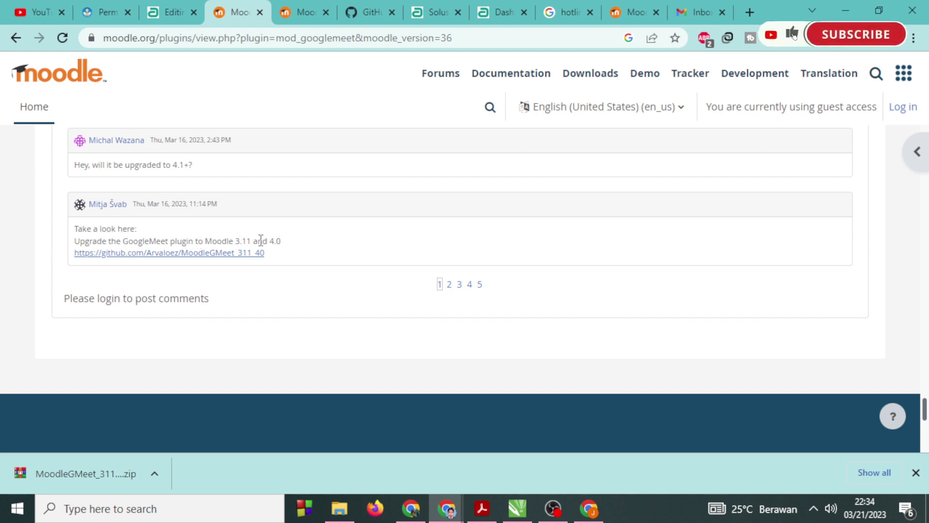
Load the third page of plugin comments and read through it.
click(457, 286)
scroll(290, 329, up, 8)
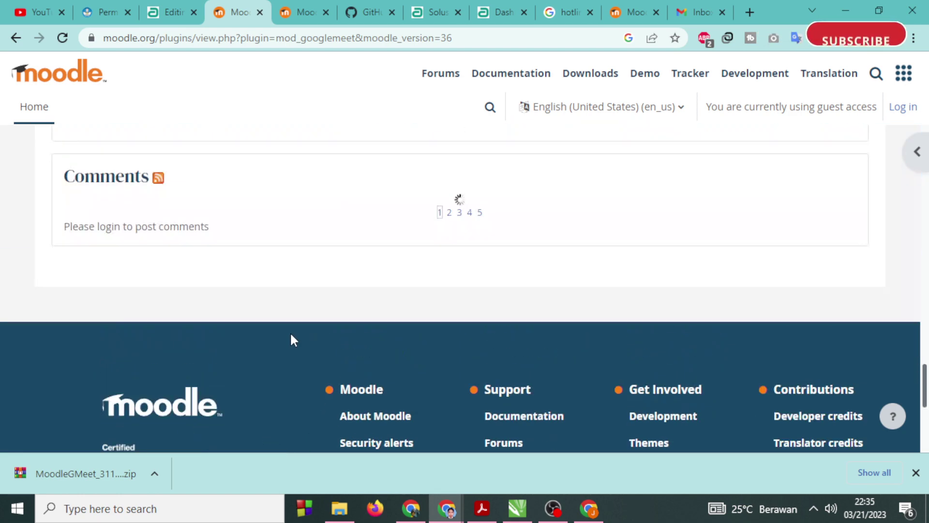
scroll(274, 325, up, 5)
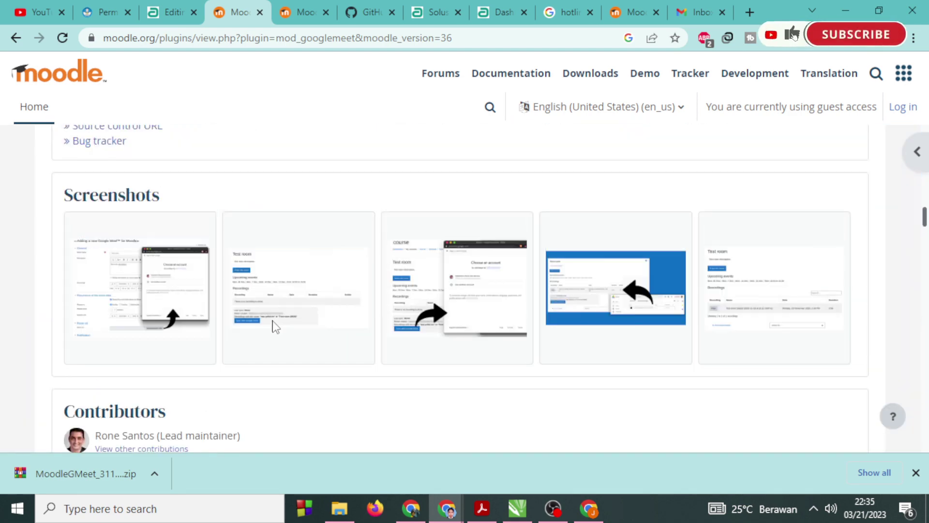
scroll(274, 325, down, 10)
scroll(266, 341, up, 4)
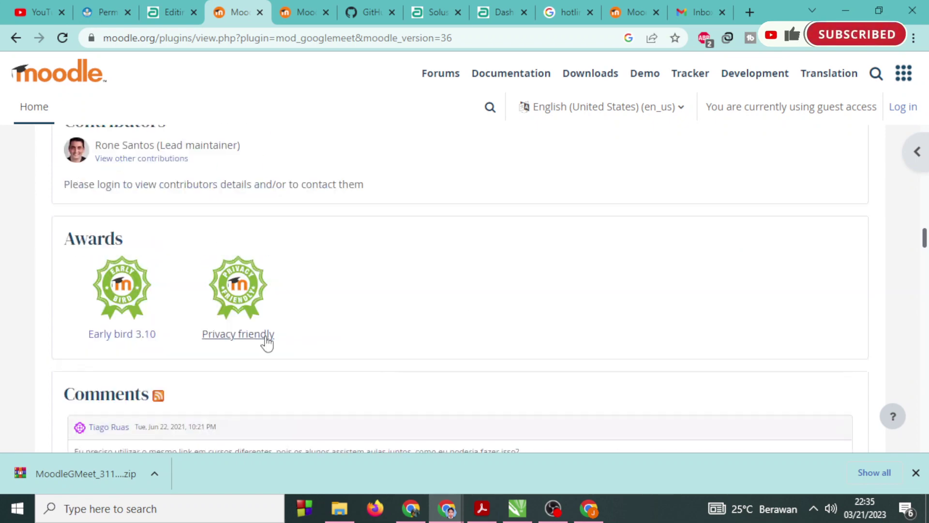
scroll(266, 341, down, 13)
scroll(265, 334, up, 5)
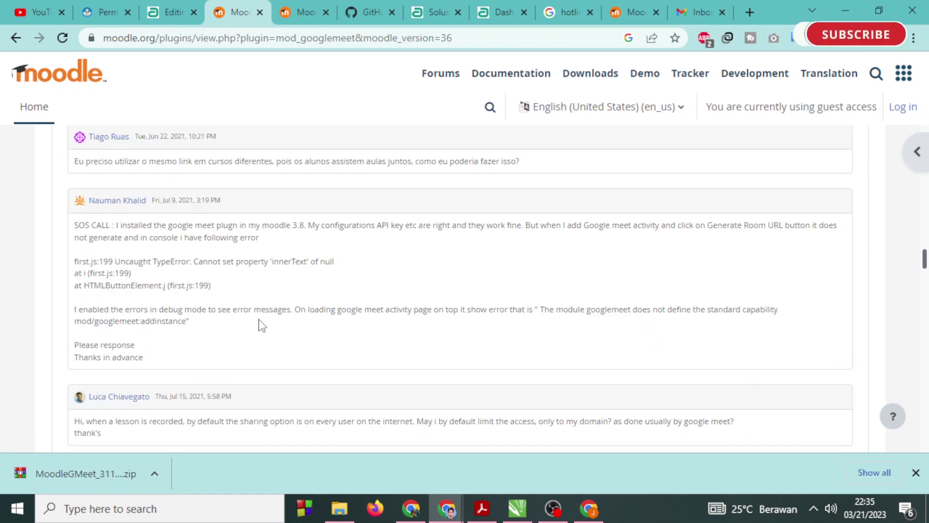
scroll(258, 312, up, 5)
scroll(257, 311, down, 15)
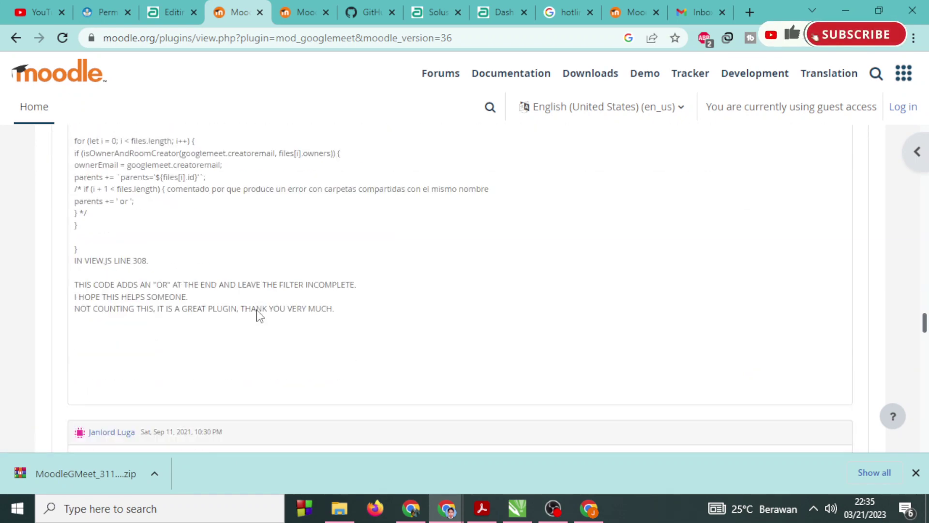
scroll(257, 315, down, 20)
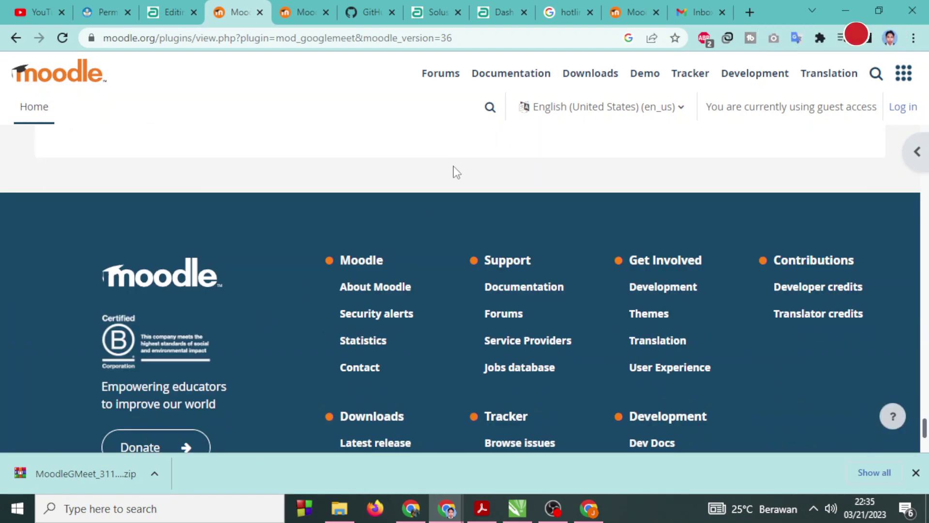
scroll(428, 242, up, 3)
scroll(443, 238, down, 6)
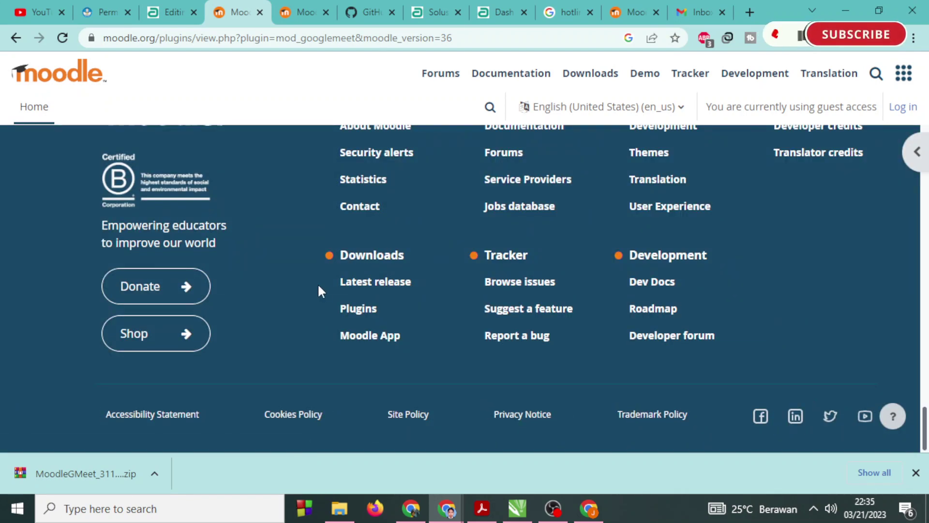
Close the forum thread and old GitHub tabs, then follow the MoodleGMeet_311_40 repository link.
click(315, 13)
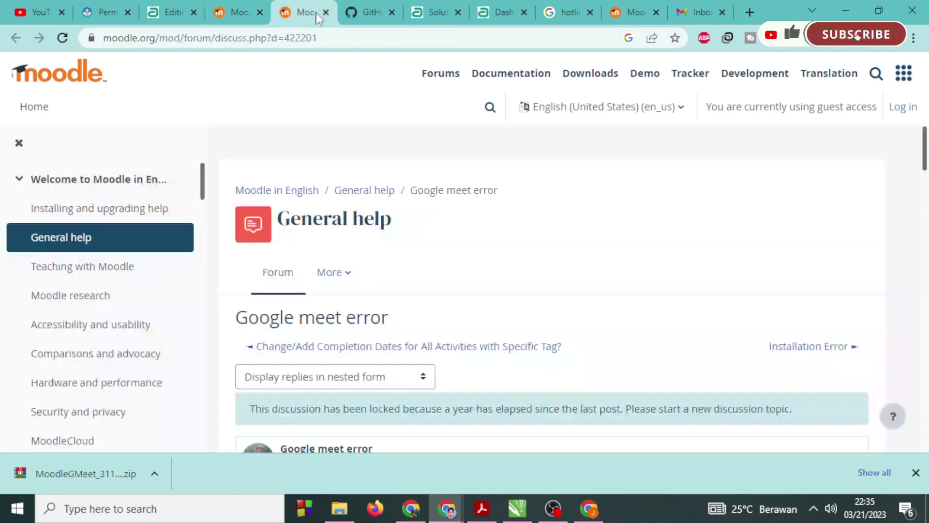
click(326, 13)
click(325, 13)
click(237, 13)
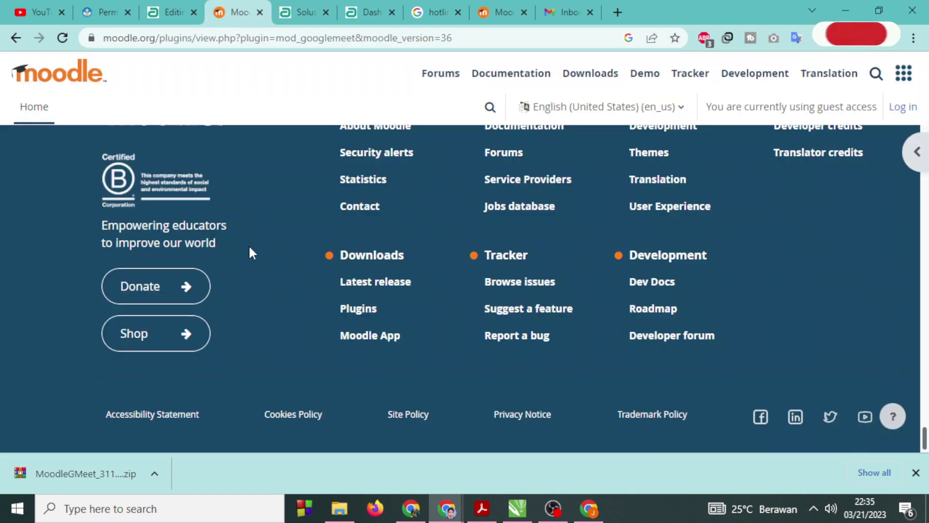
scroll(246, 264, up, 6)
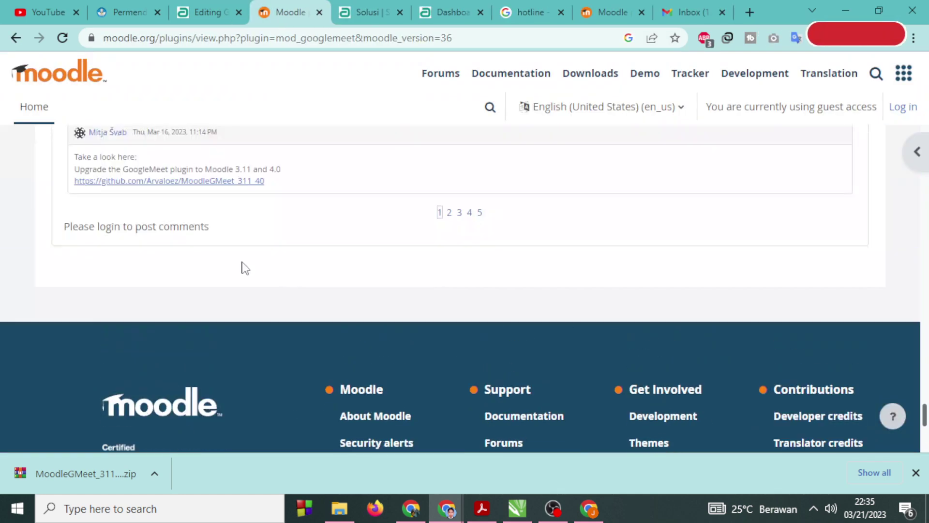
click(192, 182)
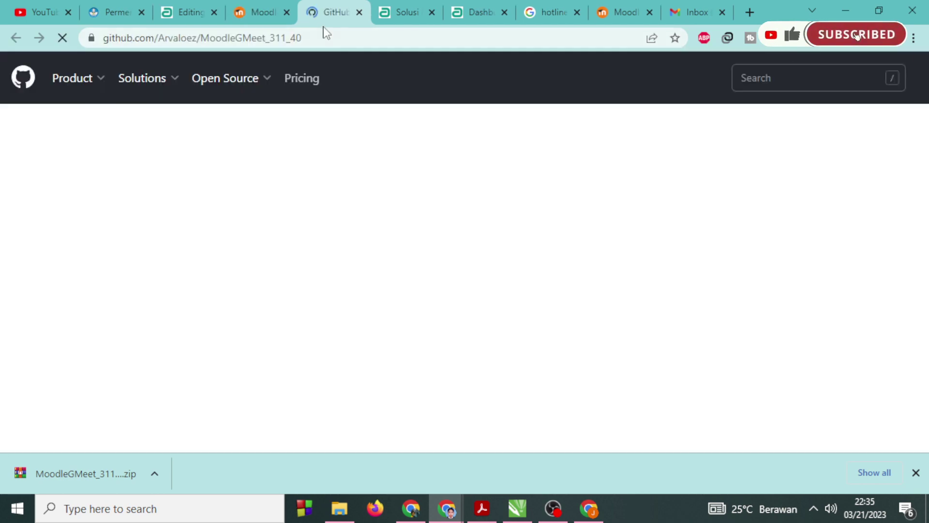
Check the repository's Code download options and show the downloaded MoodleGMeet_311_40-main zip in its folder.
scroll(387, 281, down, 3)
scroll(555, 249, up, 3)
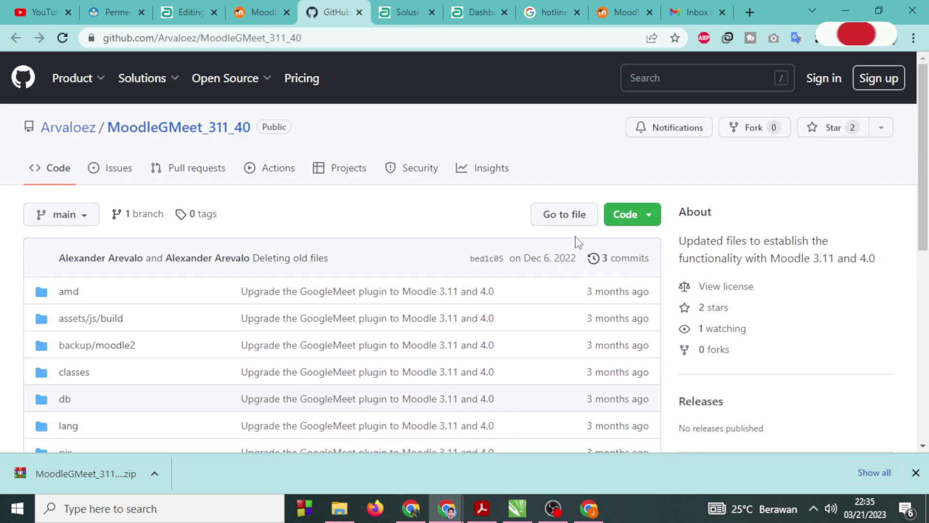
click(637, 215)
scroll(602, 269, down, 3)
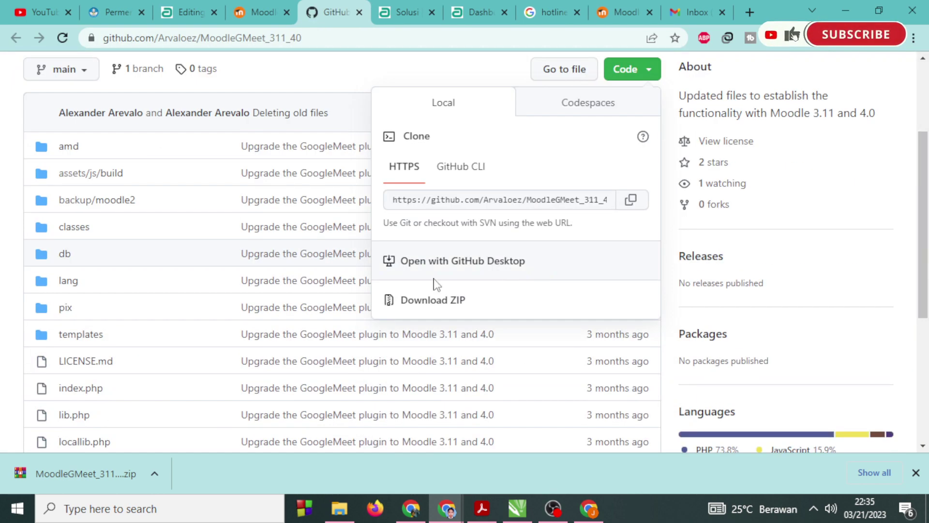
right_click(158, 465)
click(199, 423)
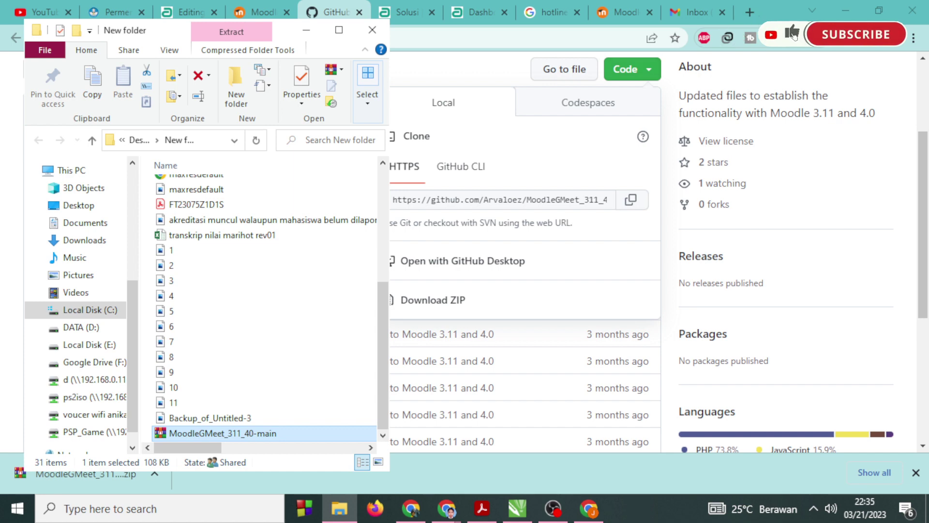
click(323, 14)
Go from the Google Meet settings to the site administration plugin installer page.
click(408, 14)
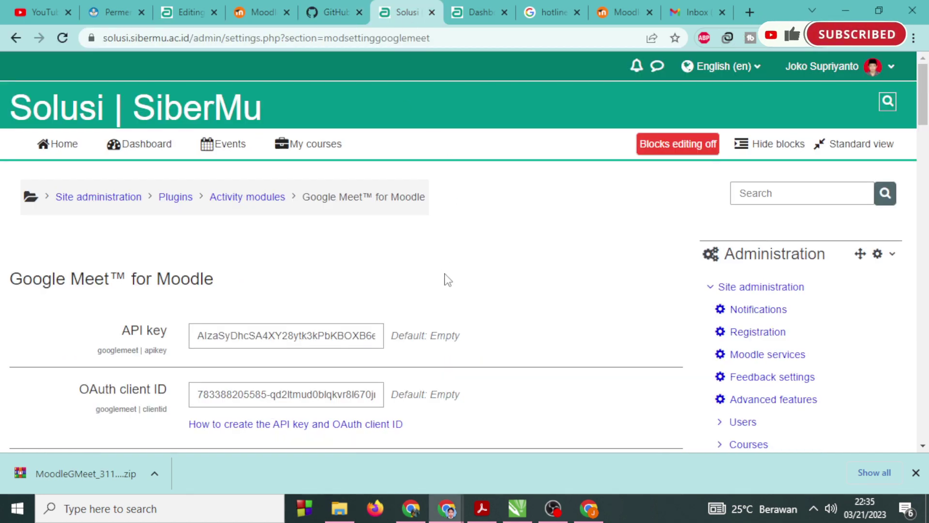
scroll(444, 274, down, 5)
scroll(772, 235, down, 3)
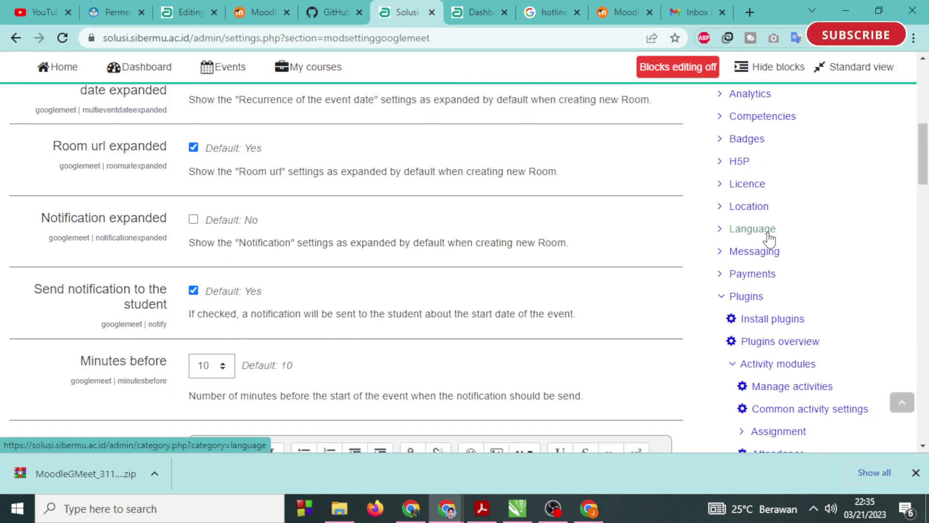
scroll(769, 238, down, 2)
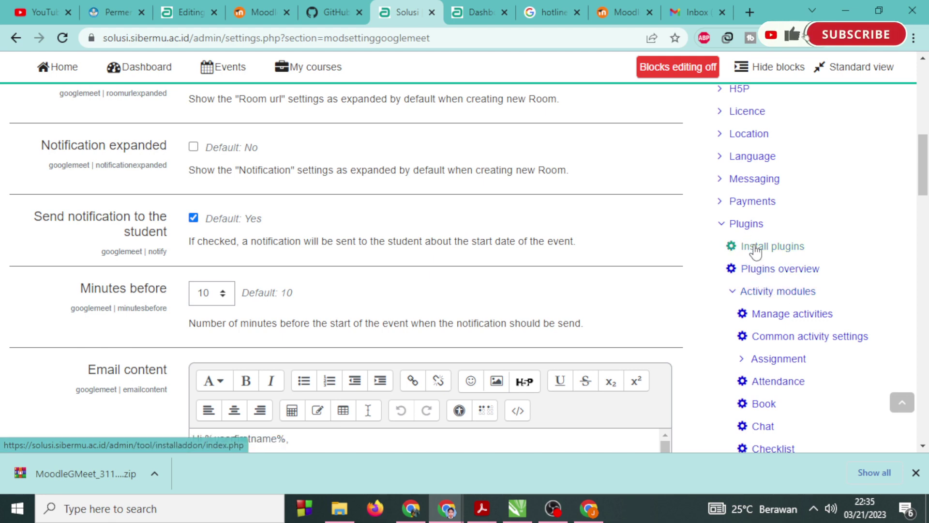
click(755, 251)
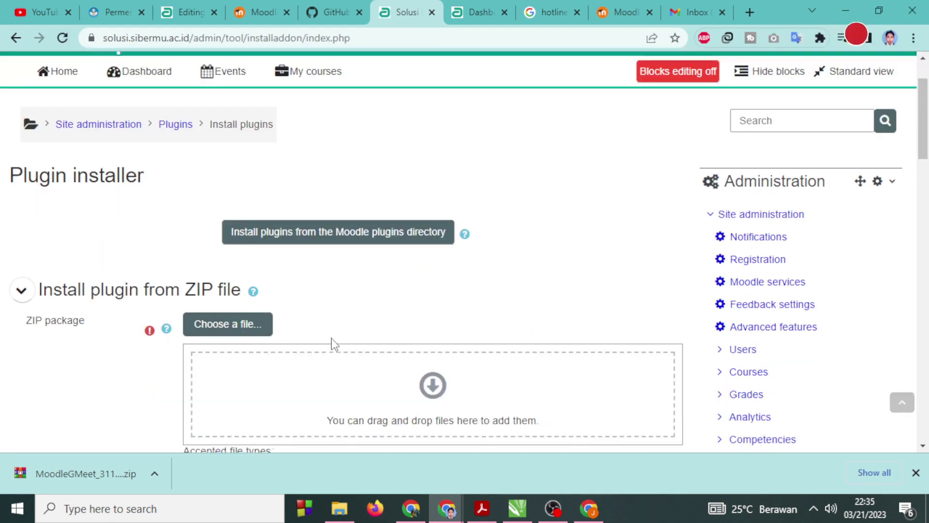
Upload MoodleGMeet_311_40-main.zip and install it as mod_googlemeet past validation.
scroll(333, 343, down, 2)
click(220, 224)
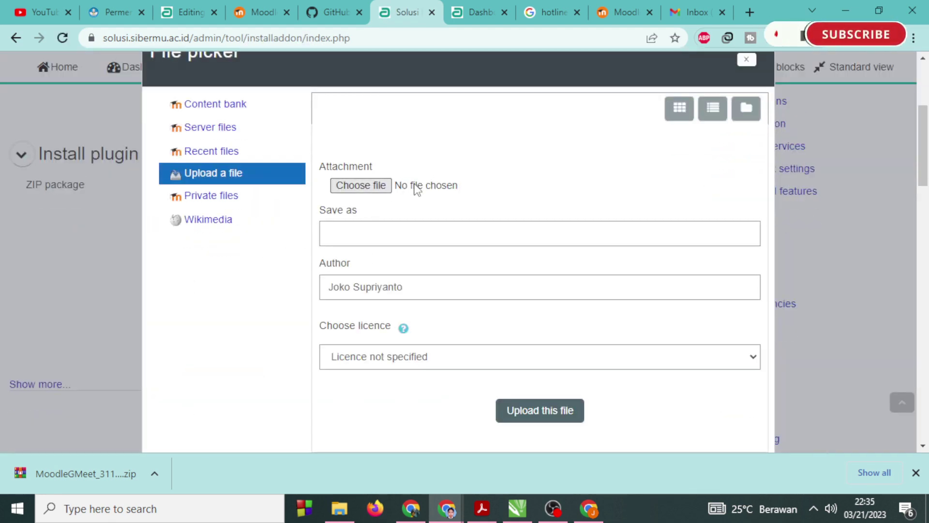
click(417, 190)
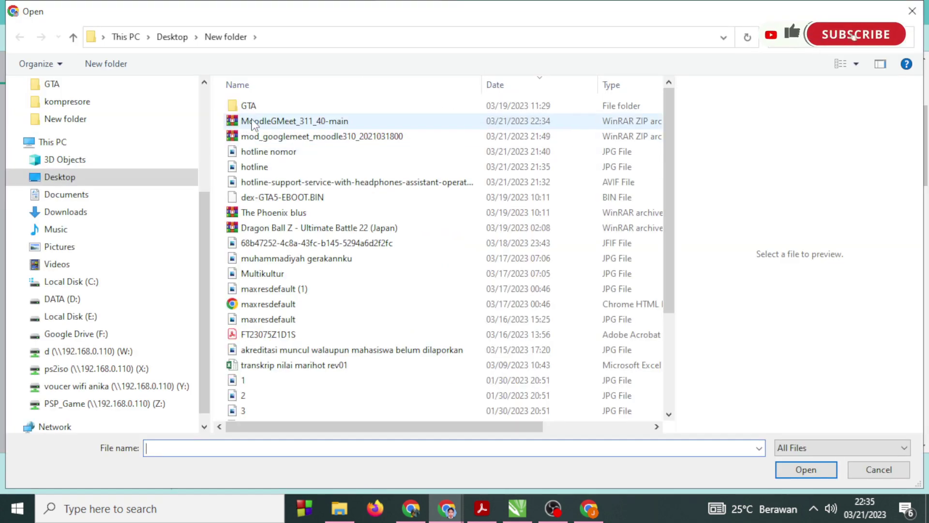
click(252, 122)
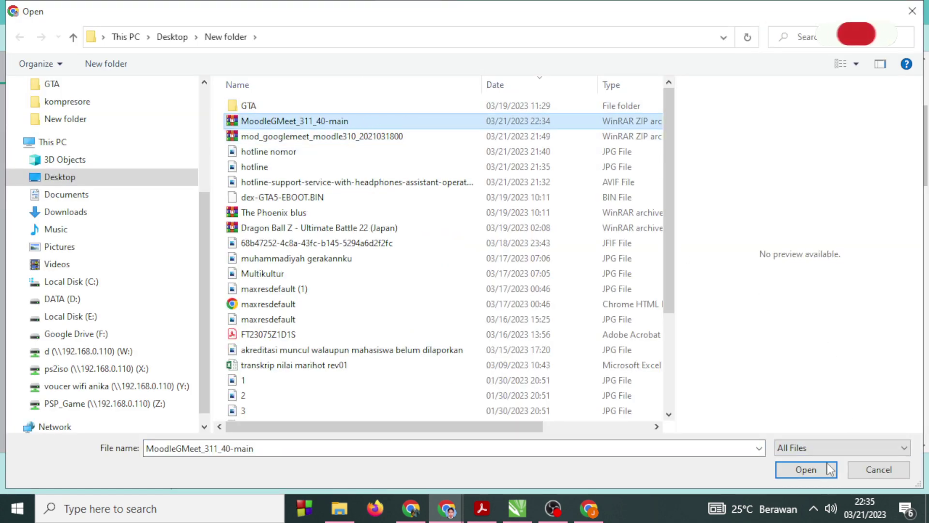
click(805, 470)
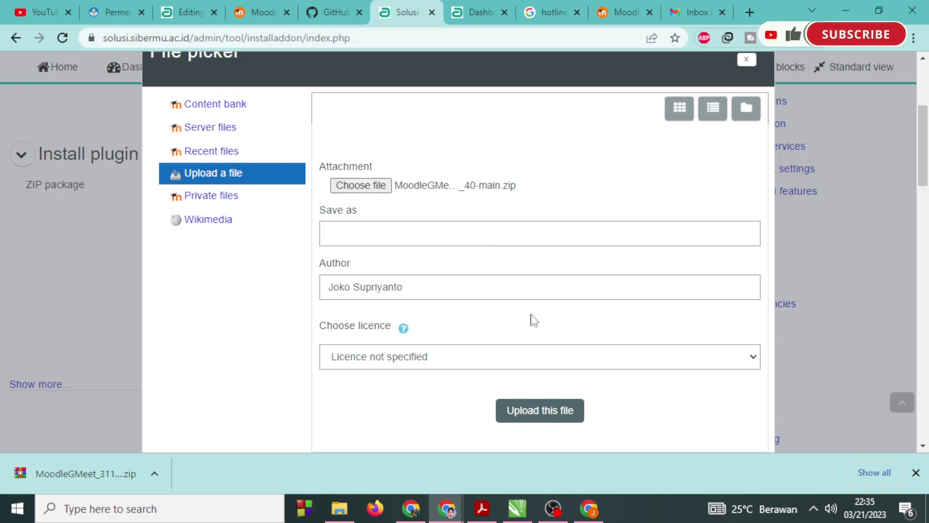
click(556, 412)
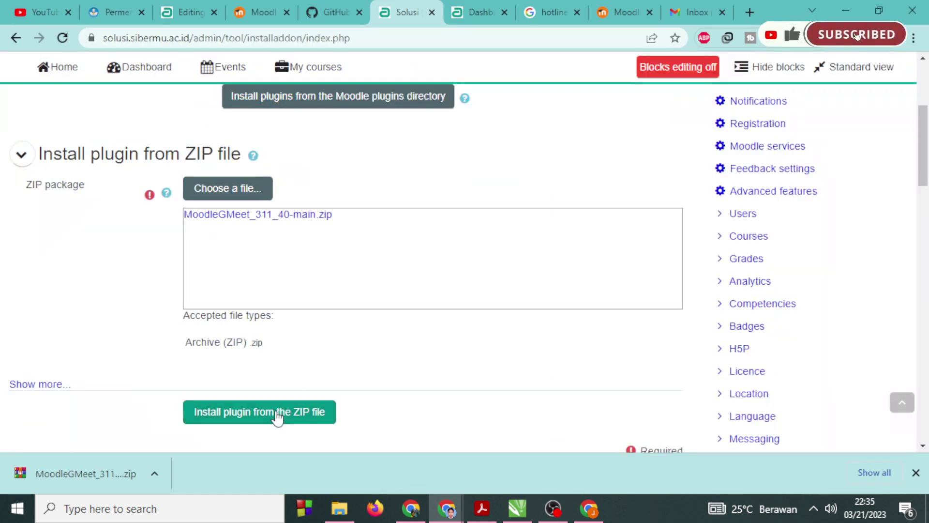
click(277, 413)
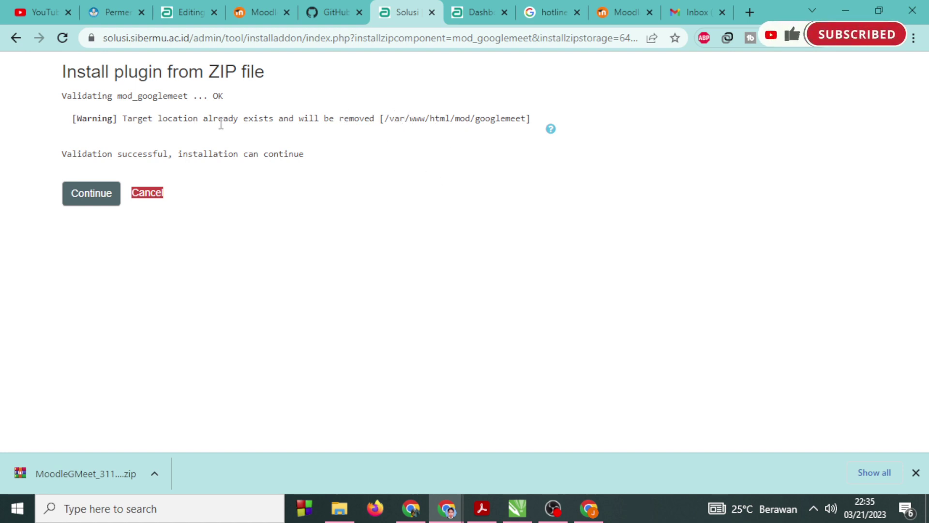
click(83, 192)
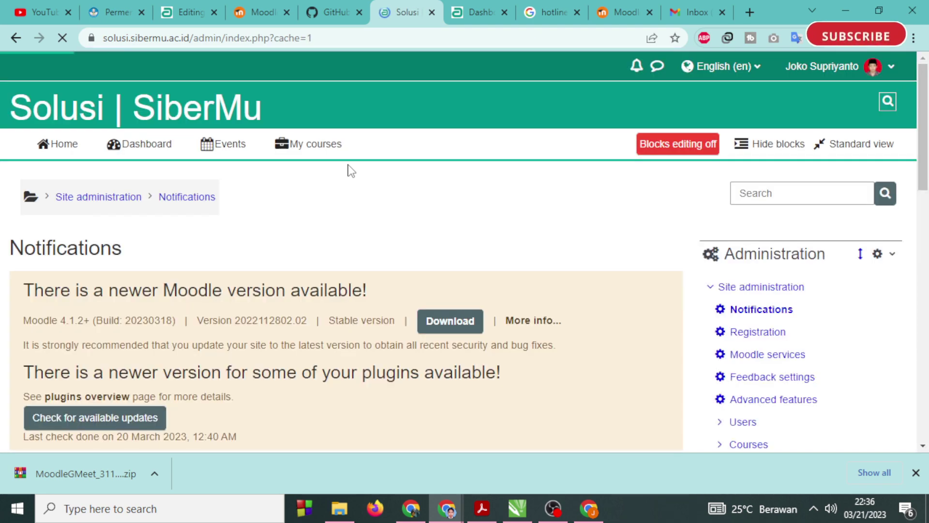
Switch to the Google Meet activity form tab and reload it.
scroll(216, 240, down, 5)
scroll(217, 240, up, 2)
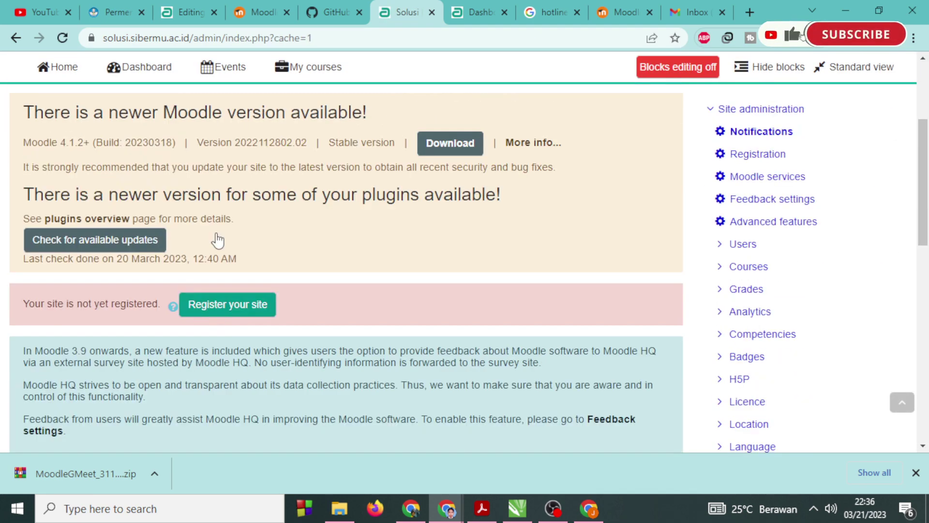
scroll(217, 240, up, 3)
key(ctrl+3)
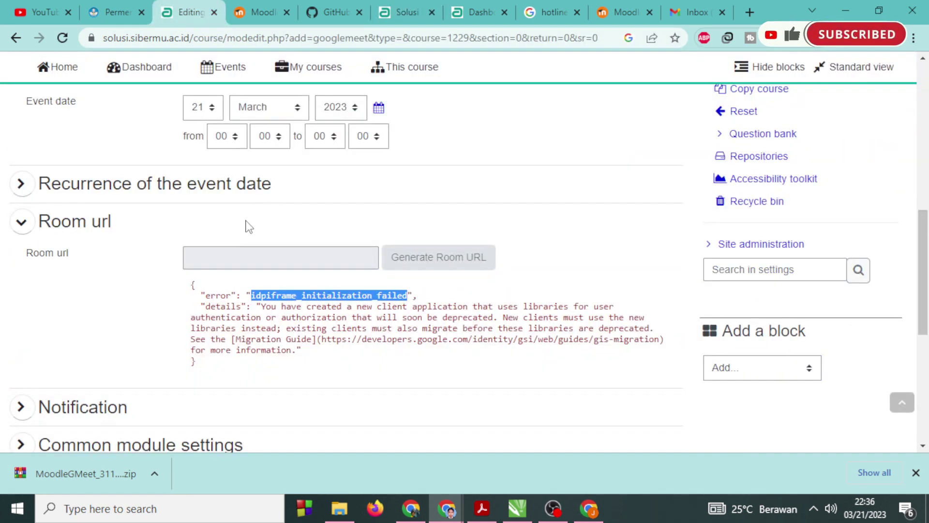
click(62, 38)
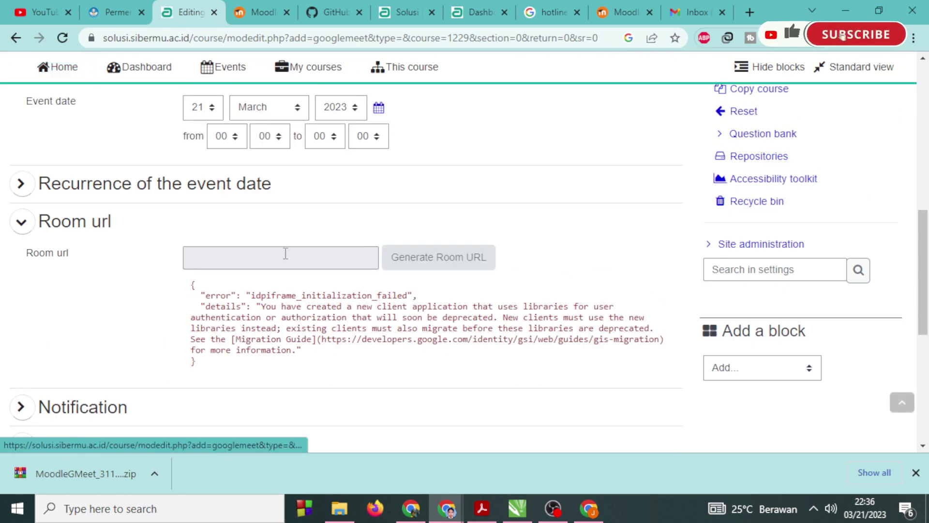
scroll(285, 253, up, 10)
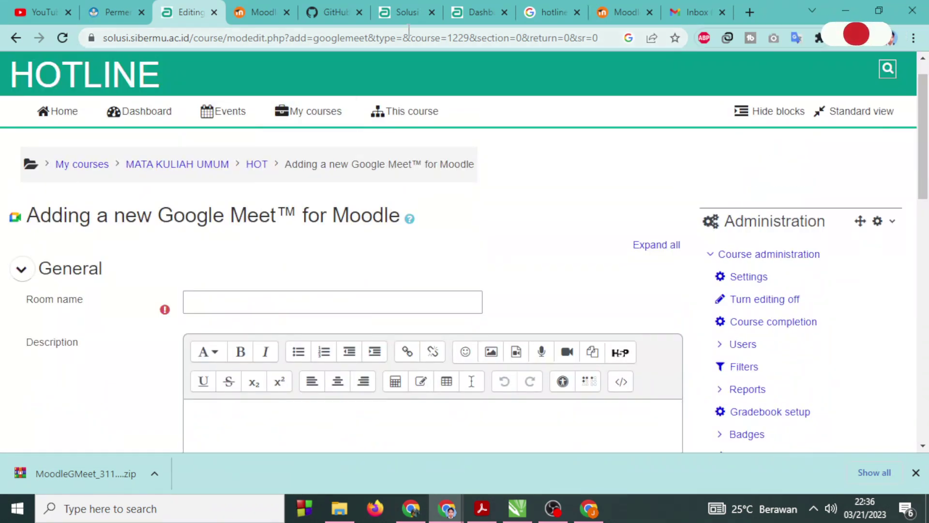
Return to site administration and search Plugins overview for the Google Meet plugin.
click(403, 13)
click(468, 12)
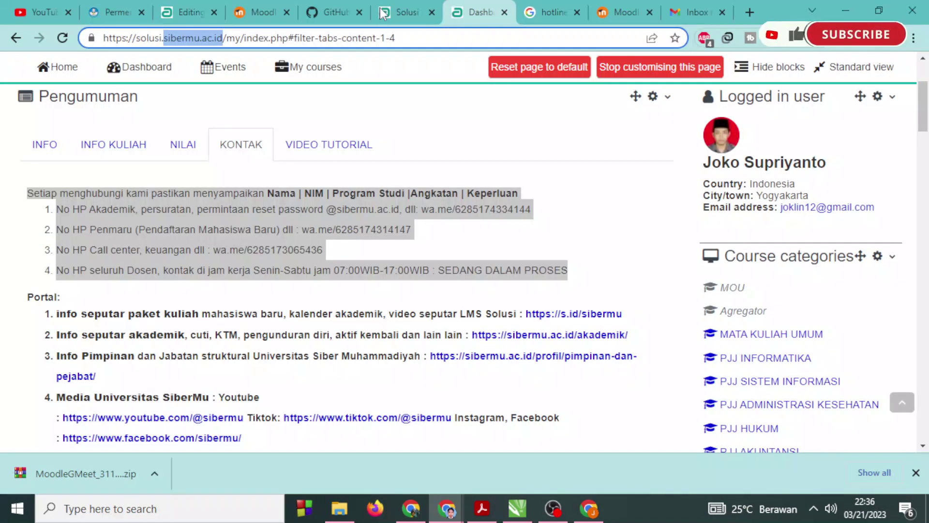
click(382, 14)
scroll(632, 363, down, 5)
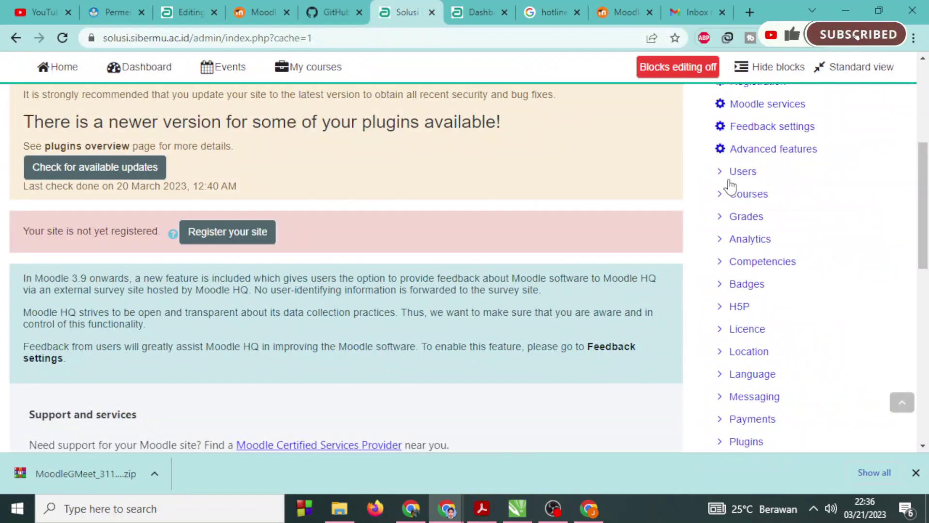
scroll(721, 334, down, 3)
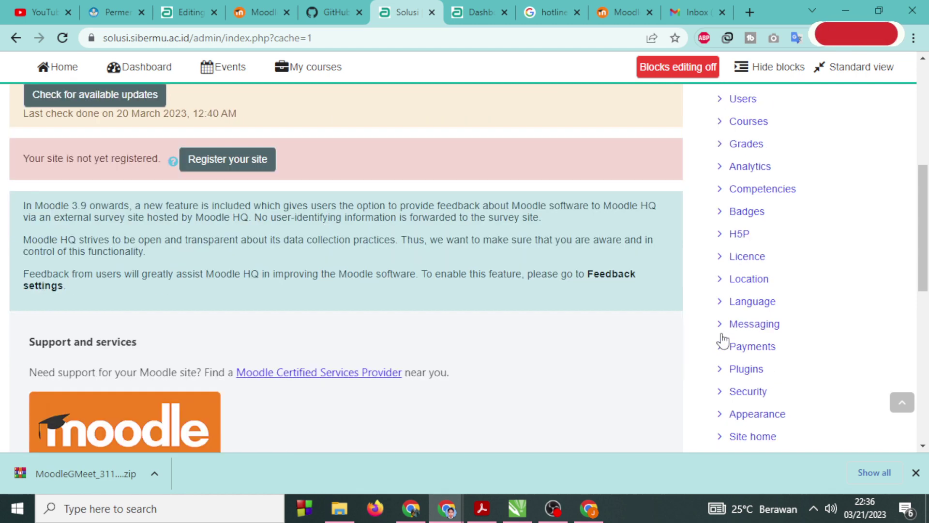
click(720, 299)
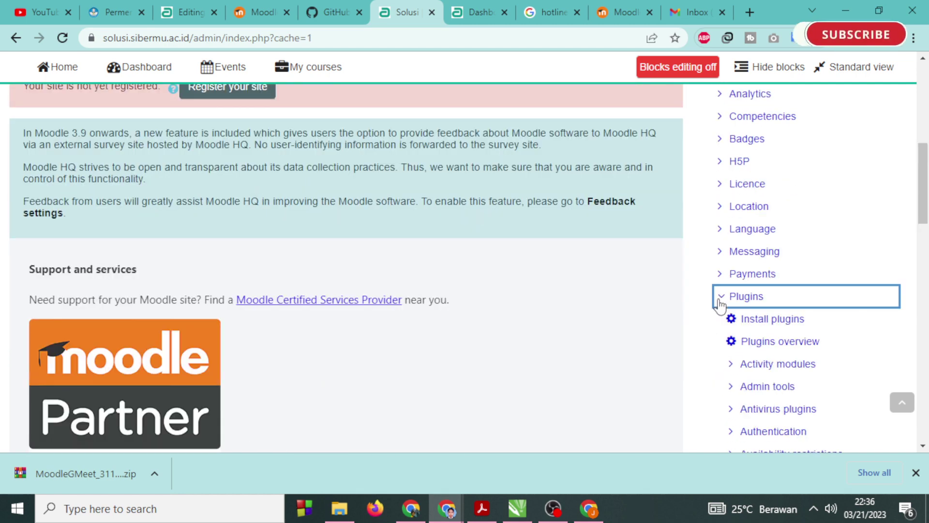
click(769, 341)
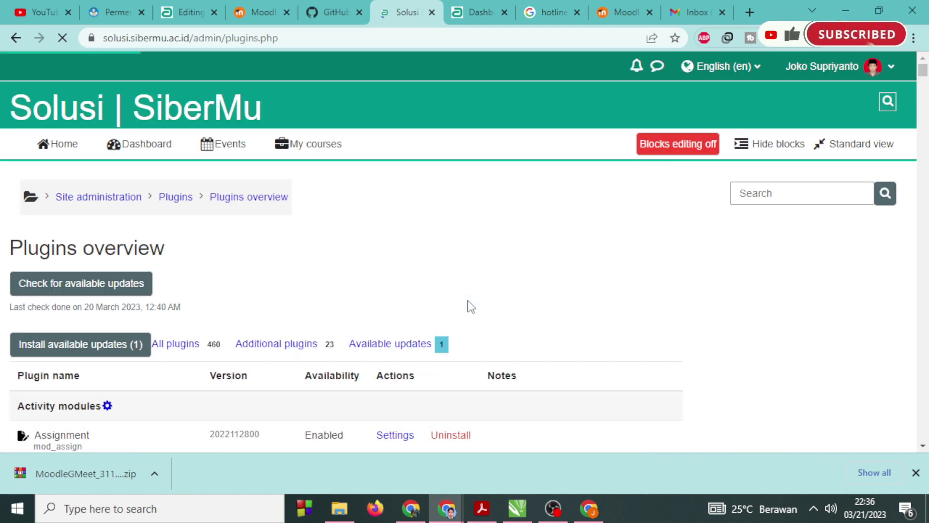
scroll(332, 322, down, 5)
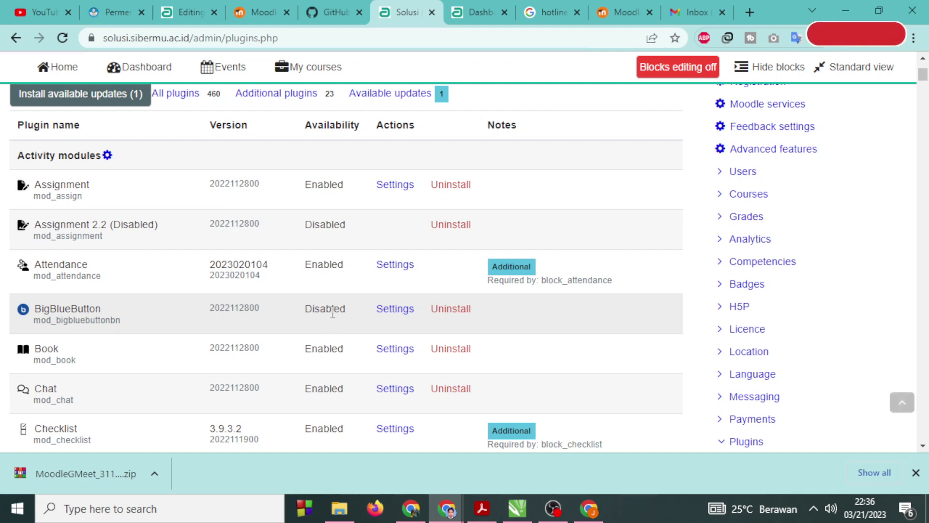
key(ctrl+f)
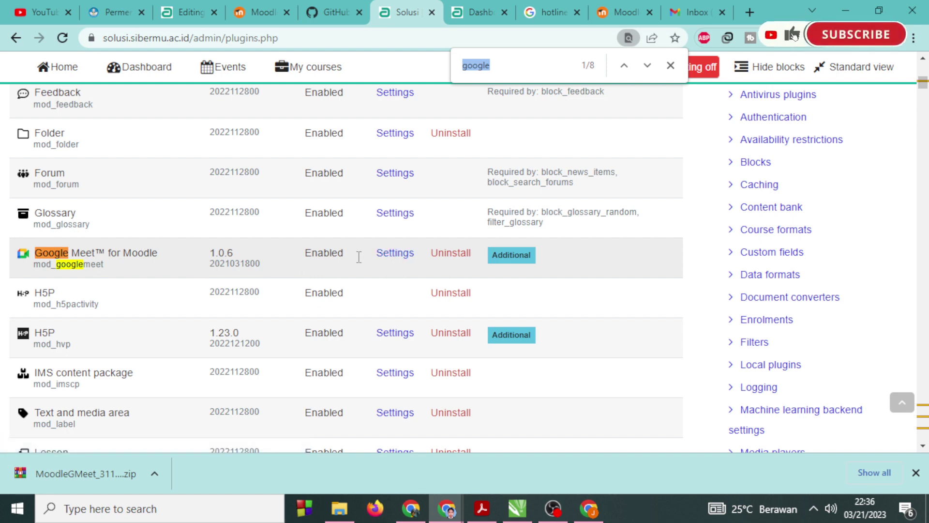
Uninstall Google Meet for Moodle, keeping its plugin folder on the server.
click(443, 255)
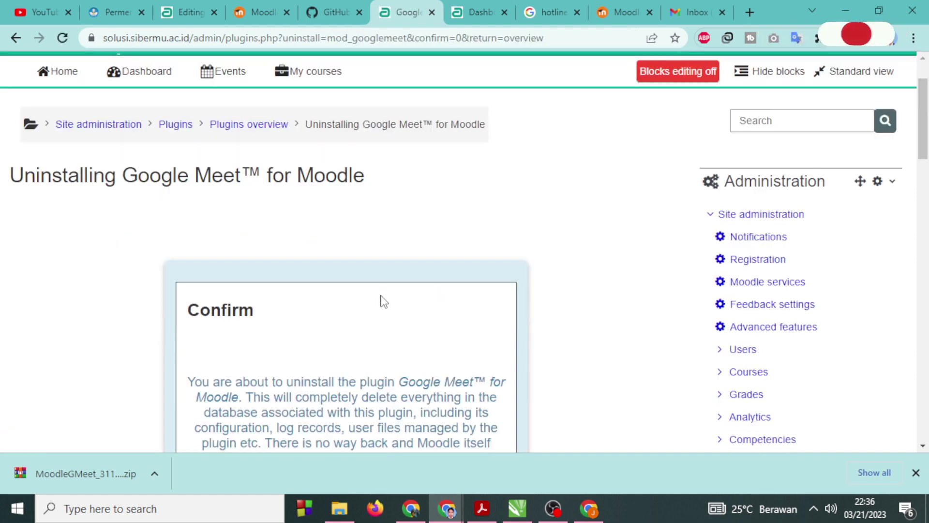
scroll(384, 301, down, 4)
click(469, 369)
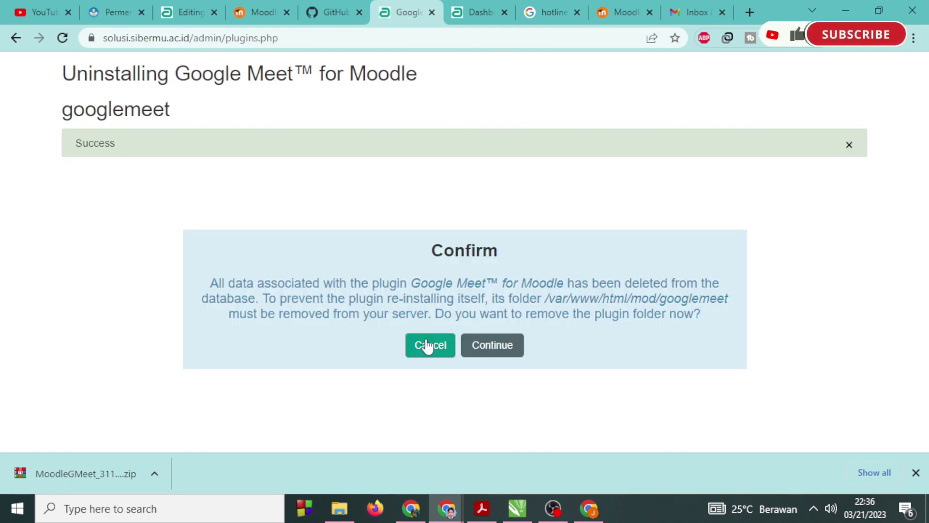
click(429, 346)
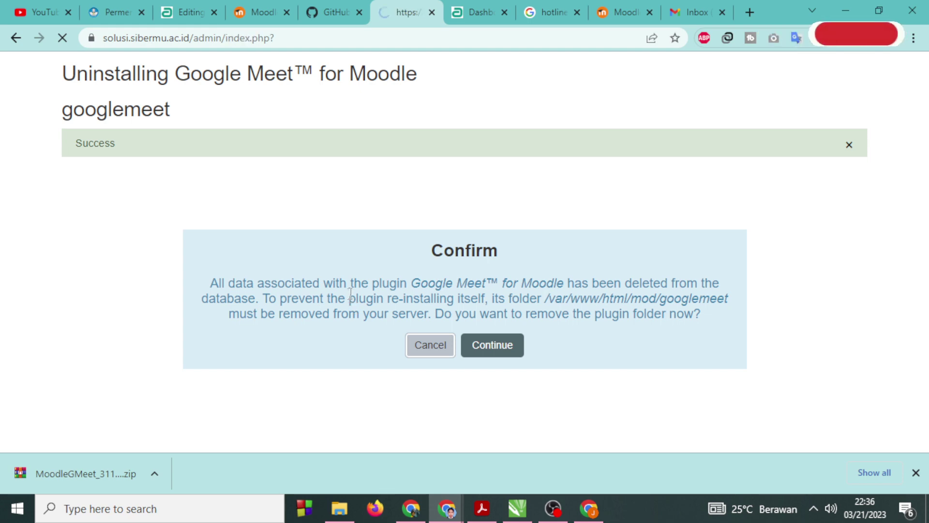
Reinstall it through the server checks and database upgrade, reaching its new settings.
scroll(351, 299, down, 10)
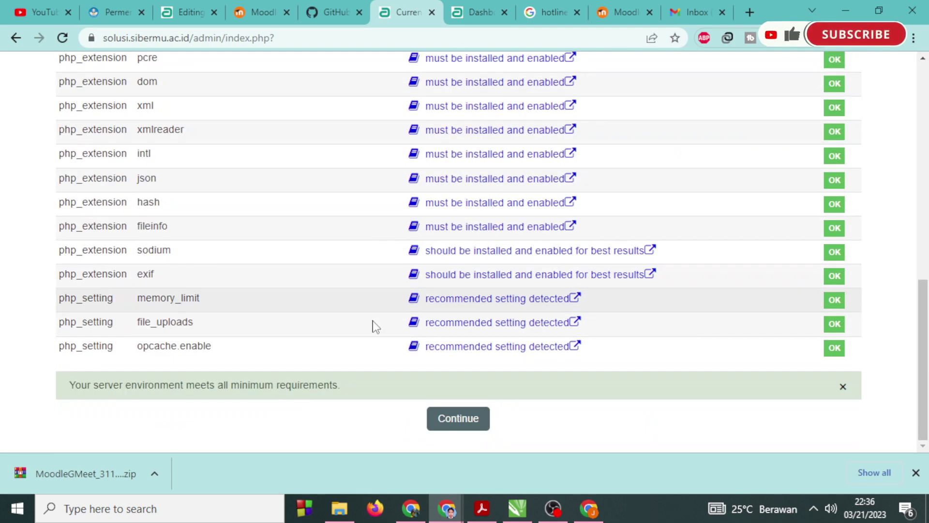
click(460, 419)
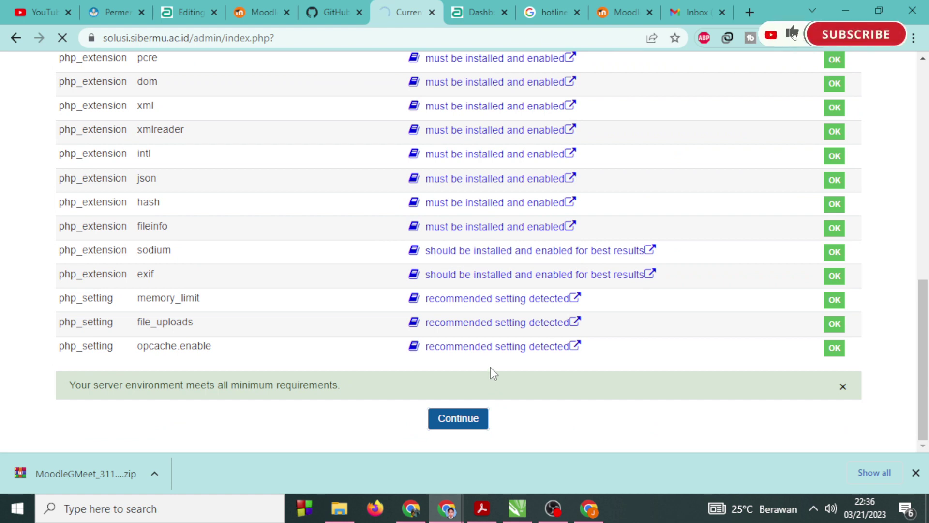
scroll(490, 367, down, 3)
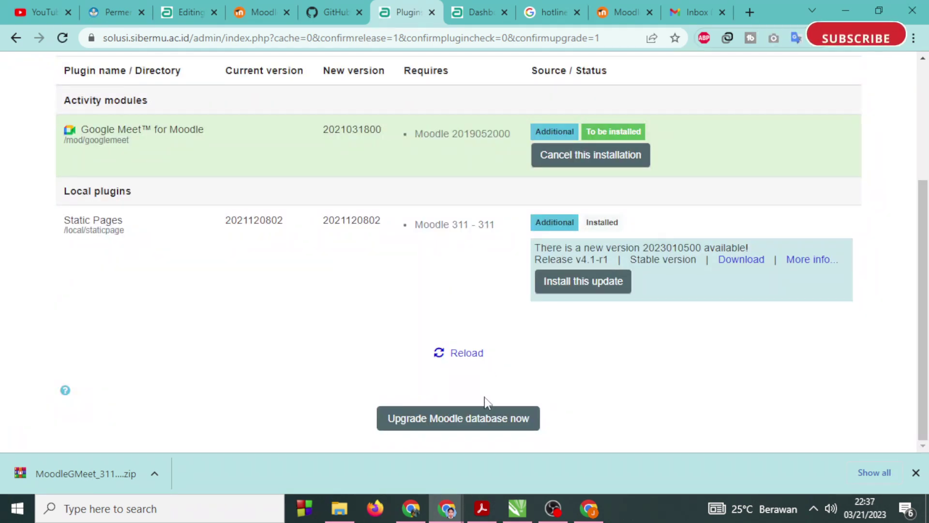
click(476, 419)
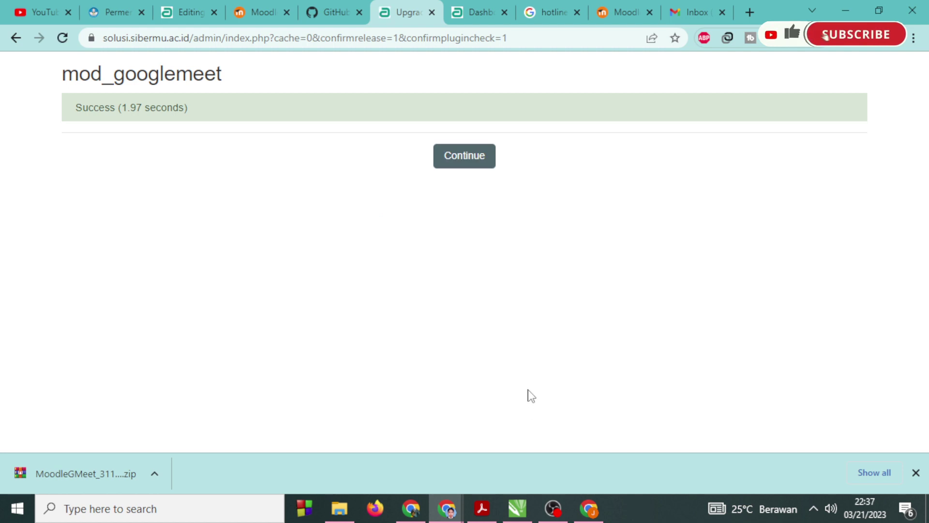
click(472, 168)
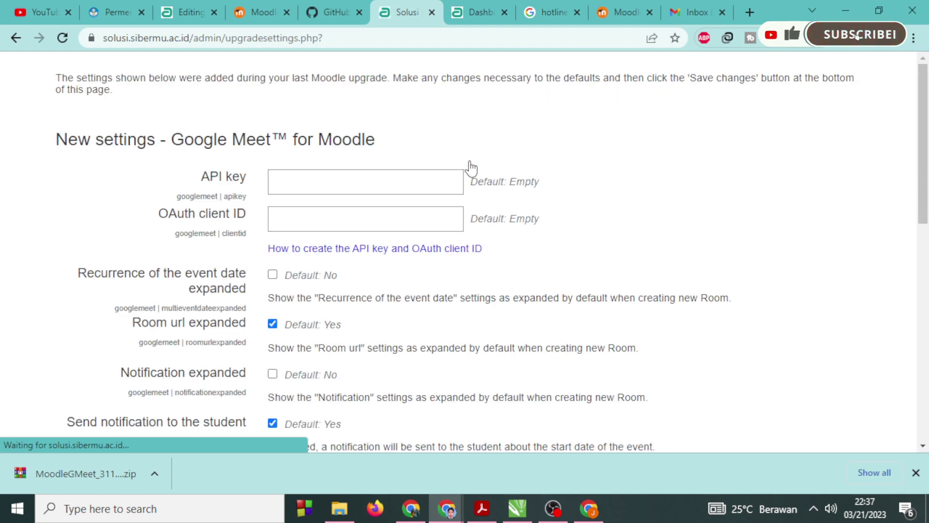
Save the Google Meet new settings with their default values, returning to Plugins overview.
scroll(517, 326, down, 9)
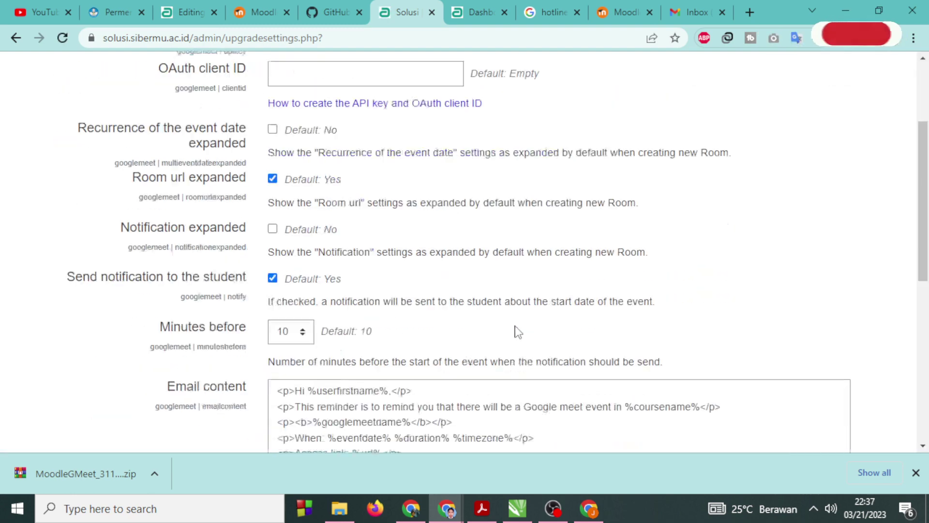
scroll(516, 325, down, 3)
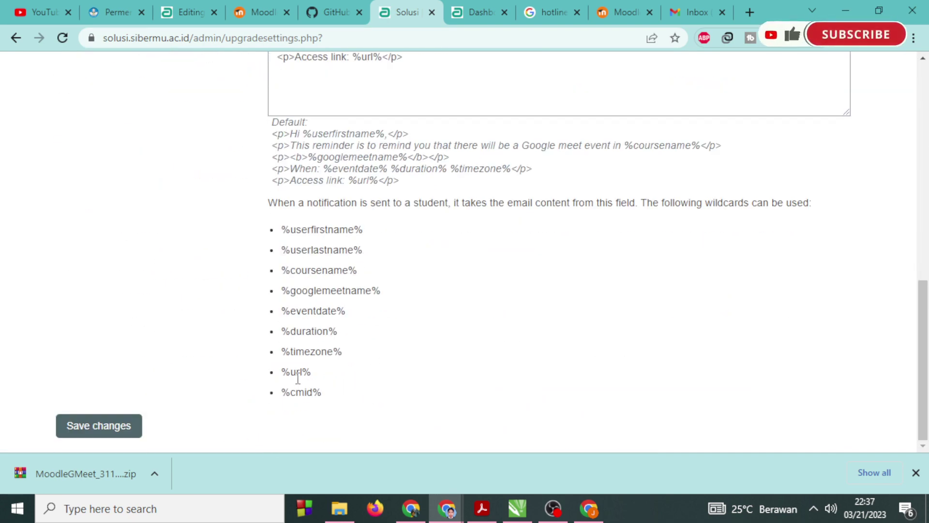
scroll(298, 379, up, 12)
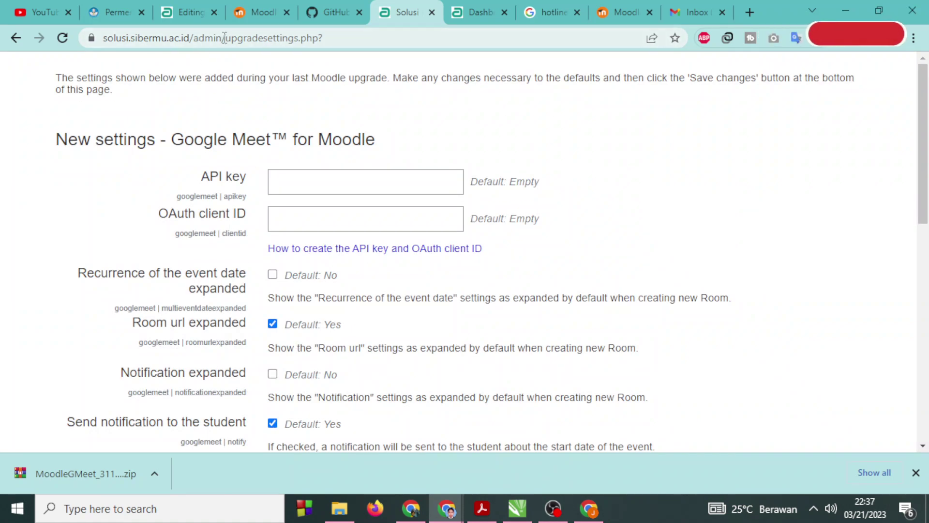
drag(226, 38, 669, 64)
scroll(670, 64, down, 10)
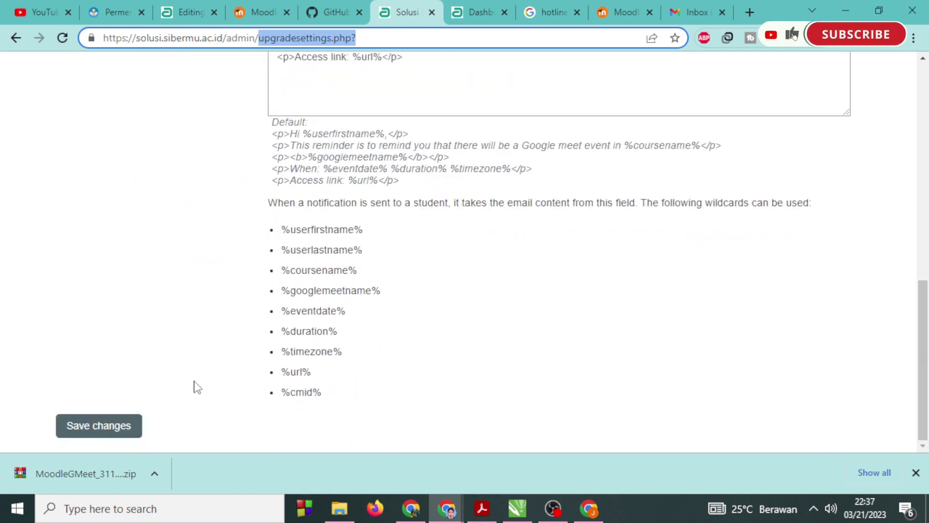
click(135, 414)
scroll(551, 283, up, 5)
scroll(551, 282, up, 7)
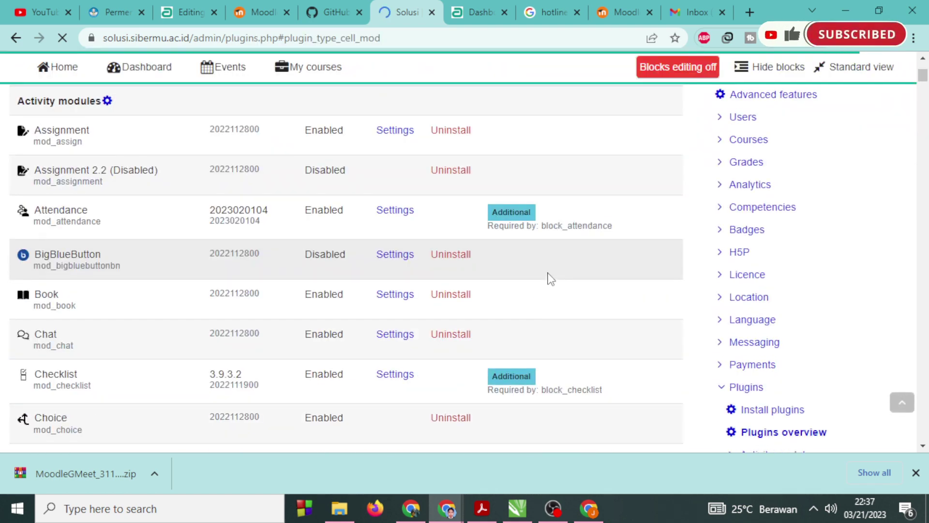
Find Google Meet 1.0.6 in Plugins overview and uninstall it, removing its folder.
key(ctrl+f)
key(Return)
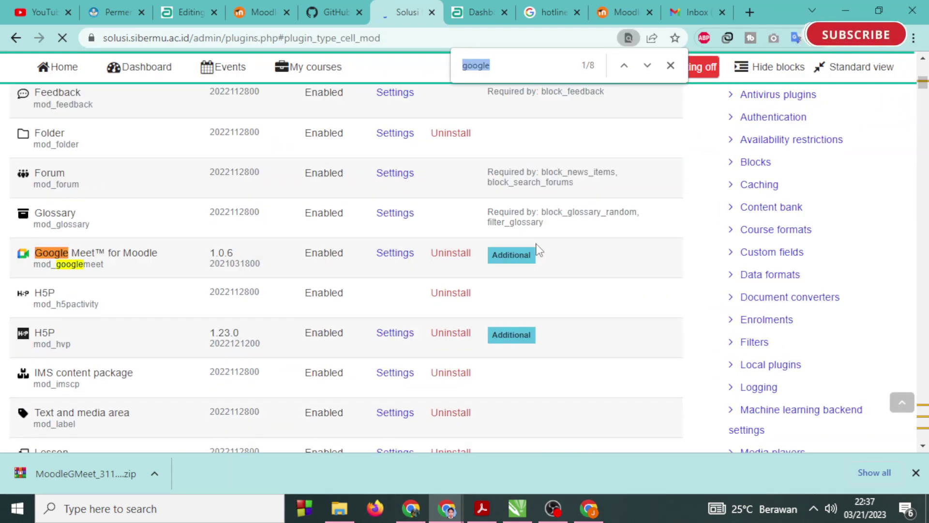
drag(216, 252, 249, 261)
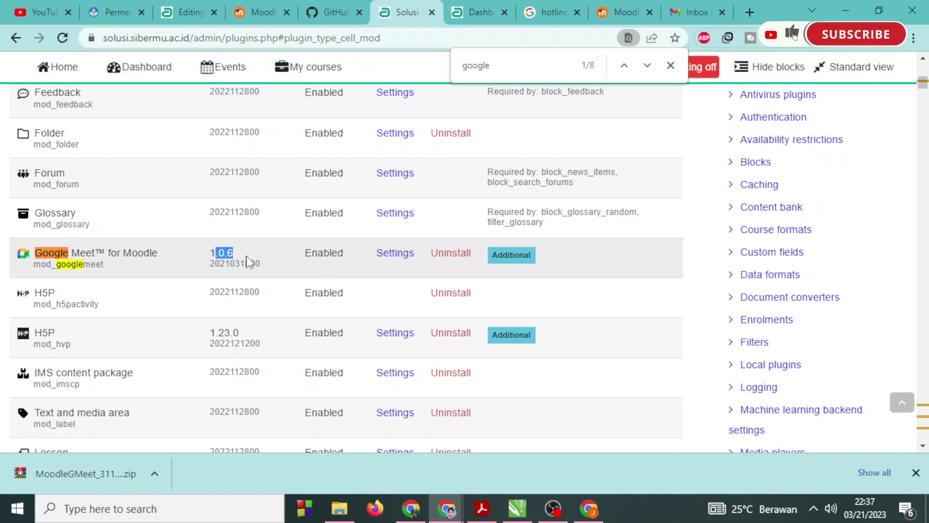
click(460, 257)
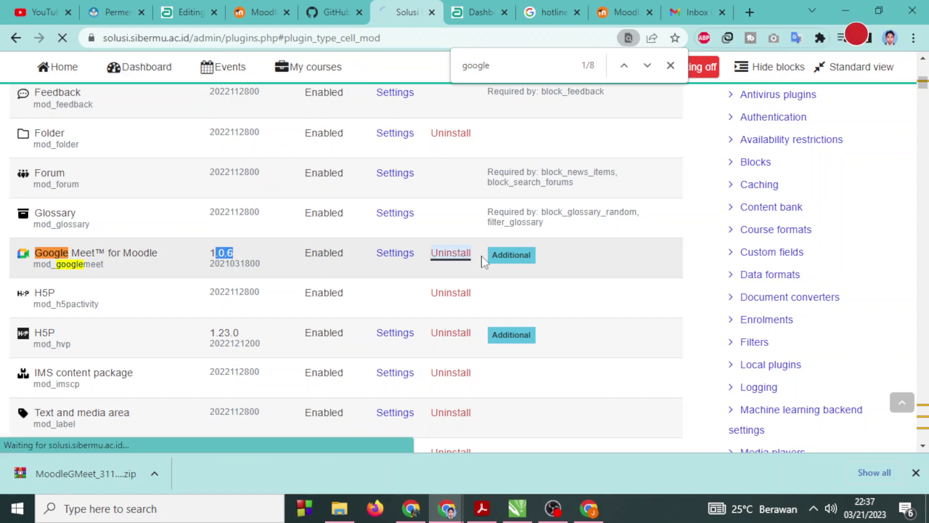
scroll(487, 273, down, 5)
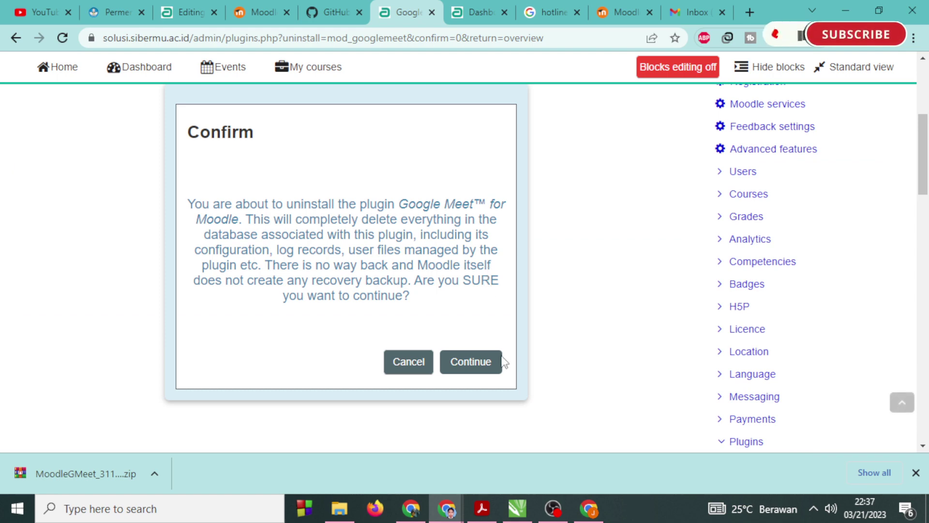
click(471, 361)
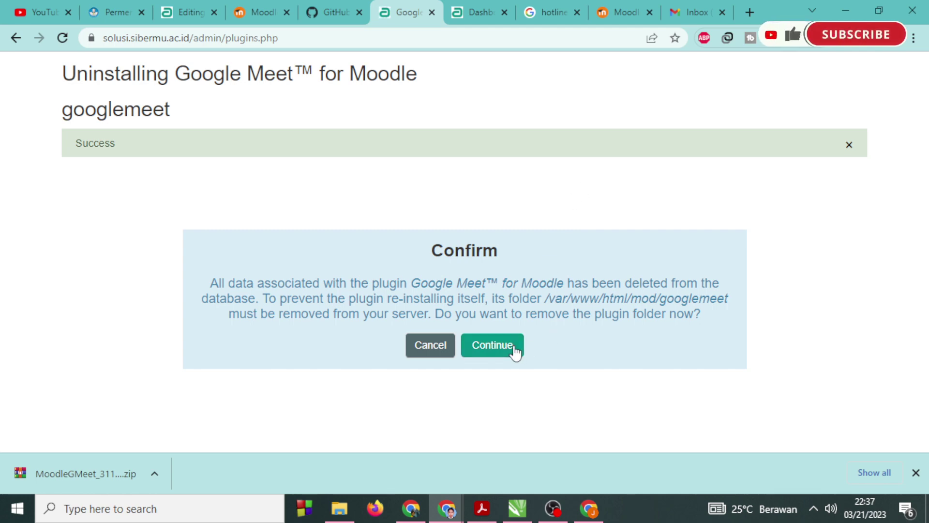
click(513, 349)
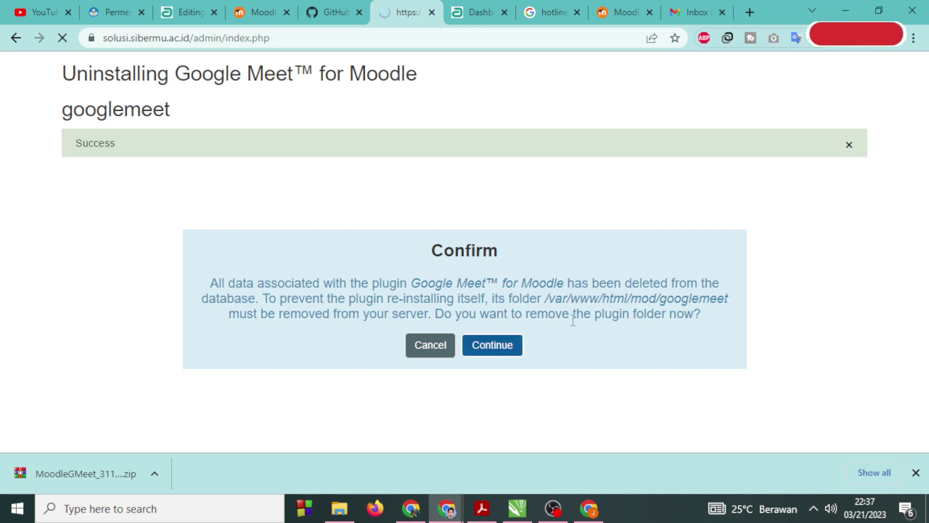
Pass the server checks and upgrade the Moodle database to complete the removal.
scroll(573, 320, down, 5)
scroll(573, 319, down, 7)
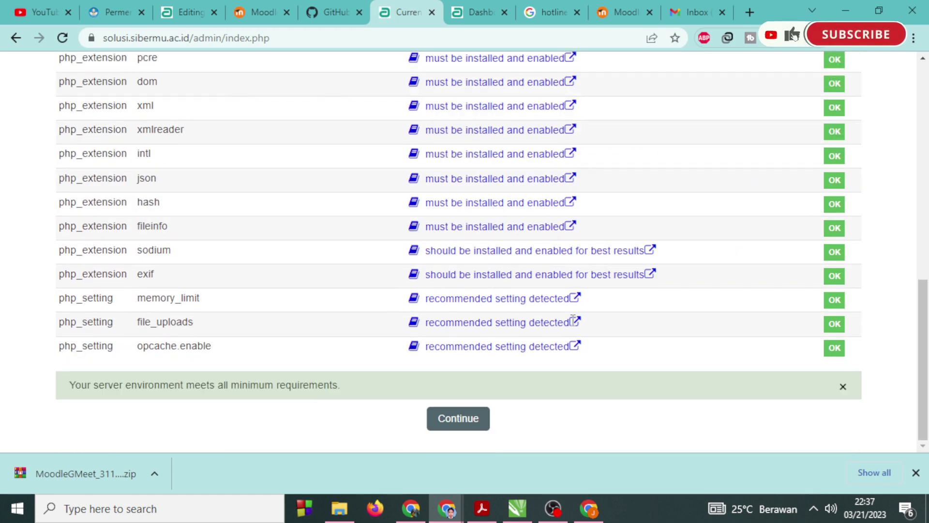
click(458, 420)
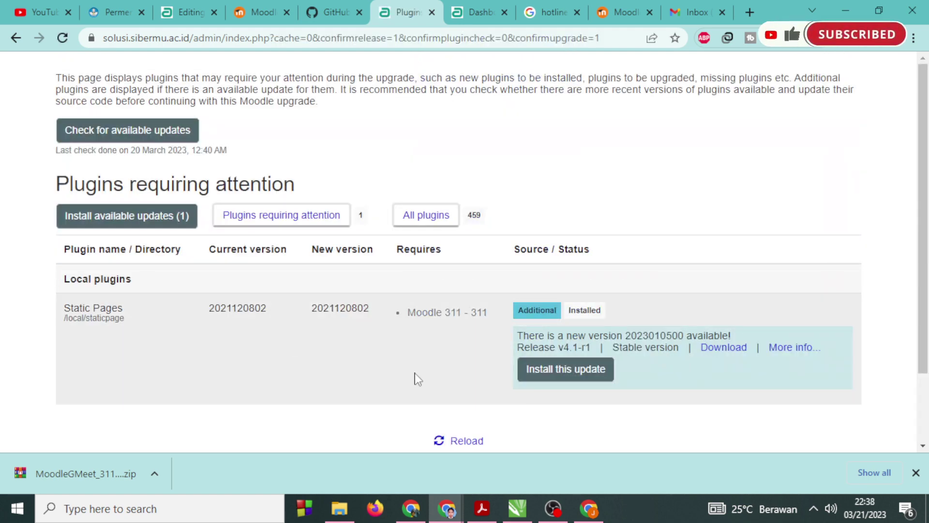
scroll(288, 344, down, 3)
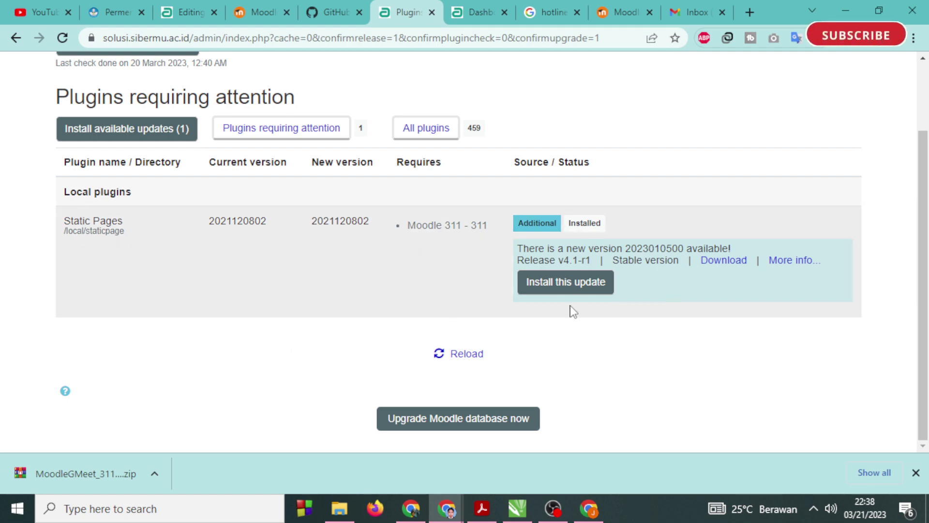
click(449, 422)
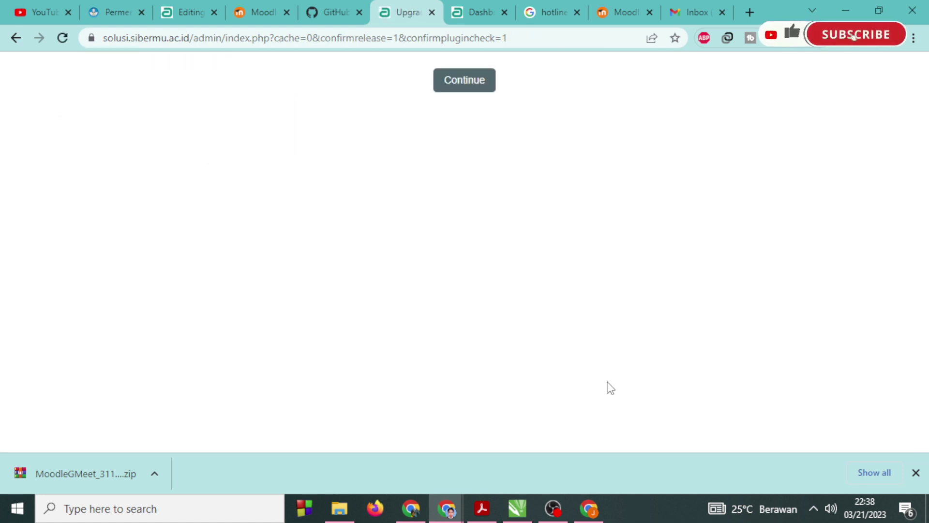
click(477, 87)
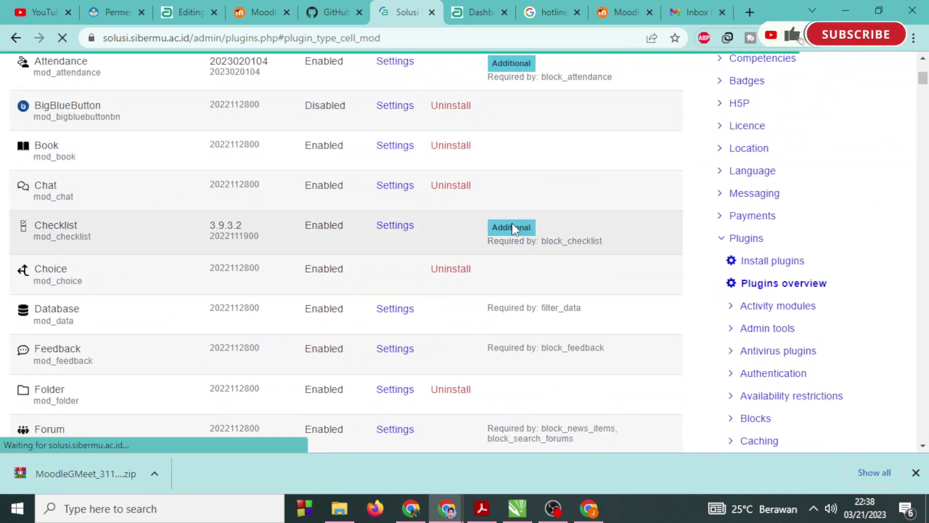
Search the plugin list for 'goo', then open the plugin installer.
key(ctrl+f)
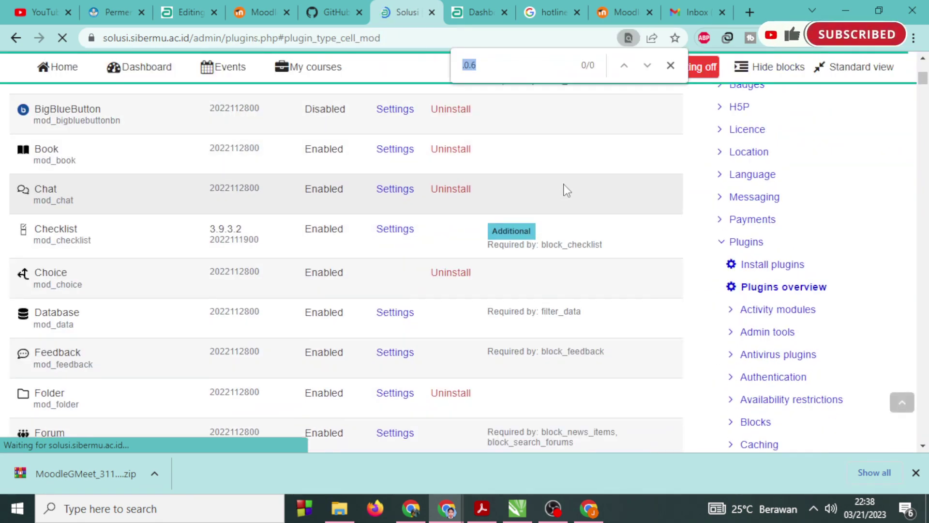
text(goo)
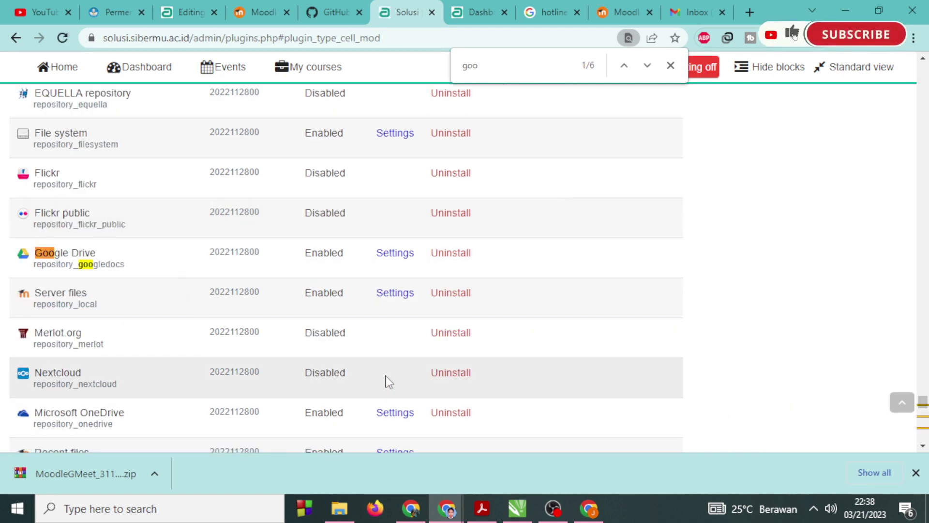
scroll(523, 339, up, 5)
scroll(522, 335, up, 10)
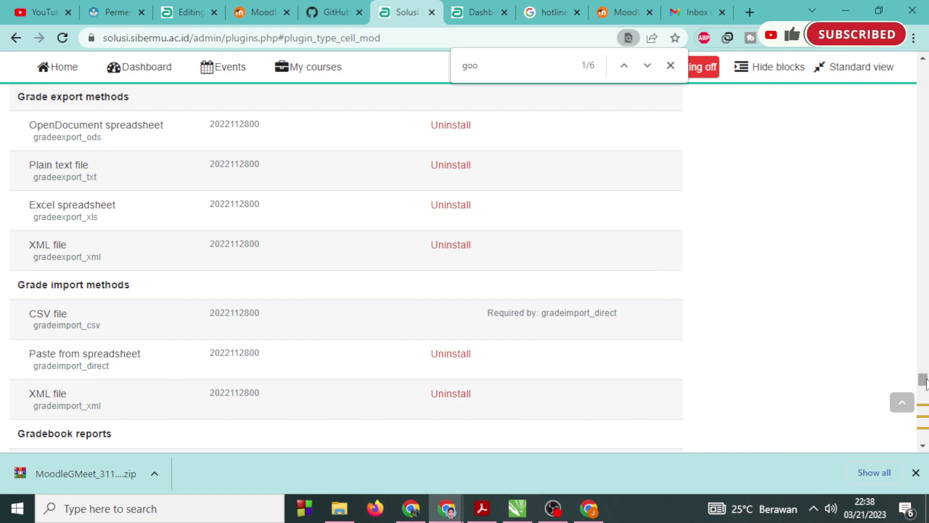
drag(923, 380, 923, 80)
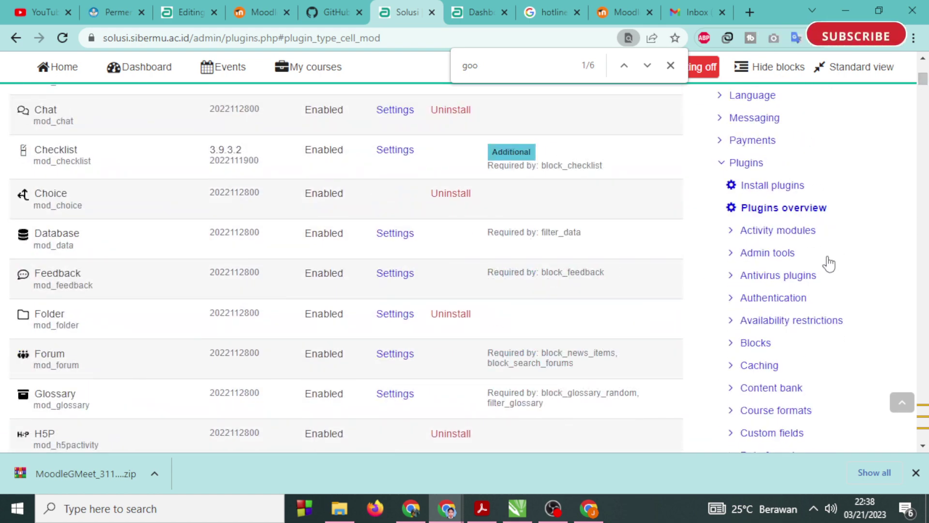
click(773, 185)
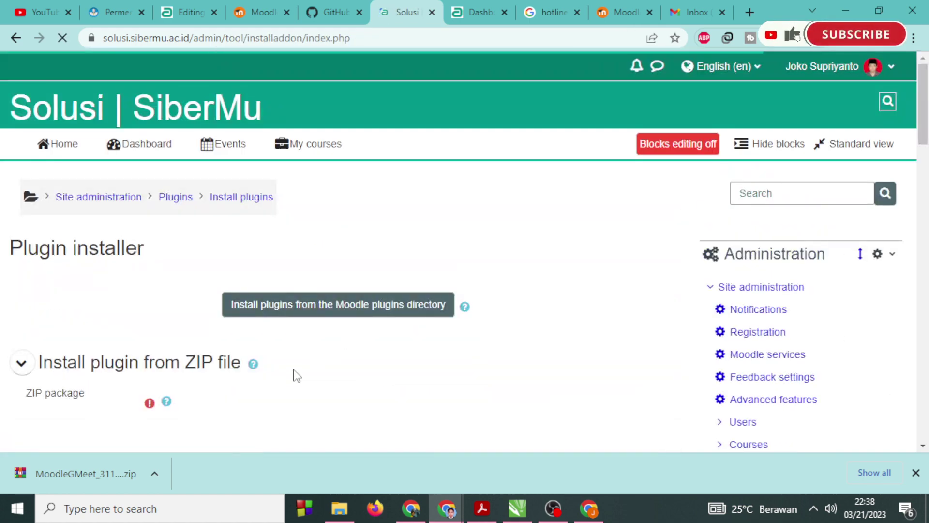
Upload MoodleGMeet_311_40-main.zip and install it past plugin validation.
scroll(292, 375, down, 3)
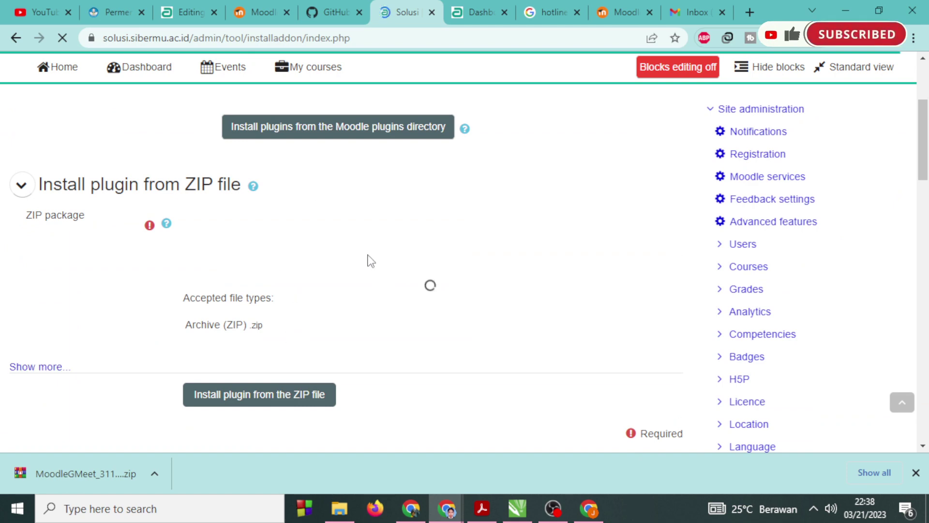
click(234, 220)
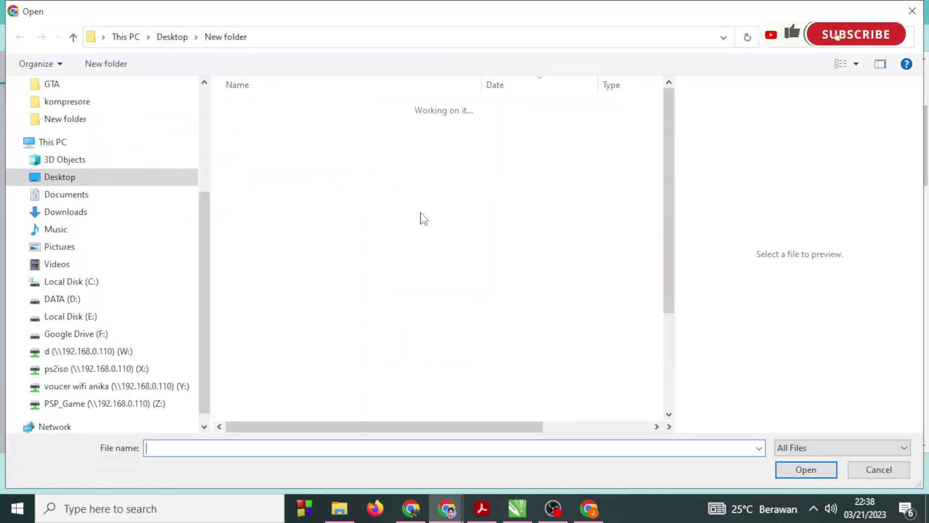
click(337, 122)
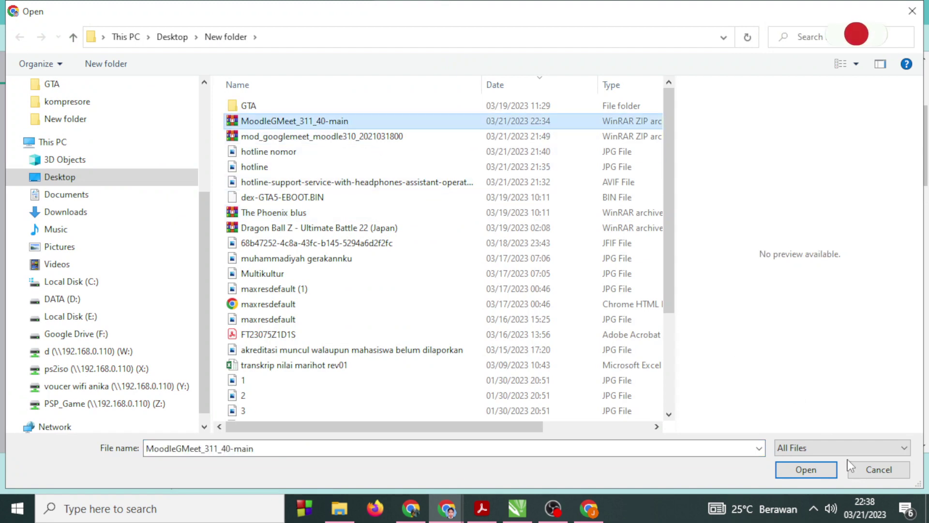
click(799, 464)
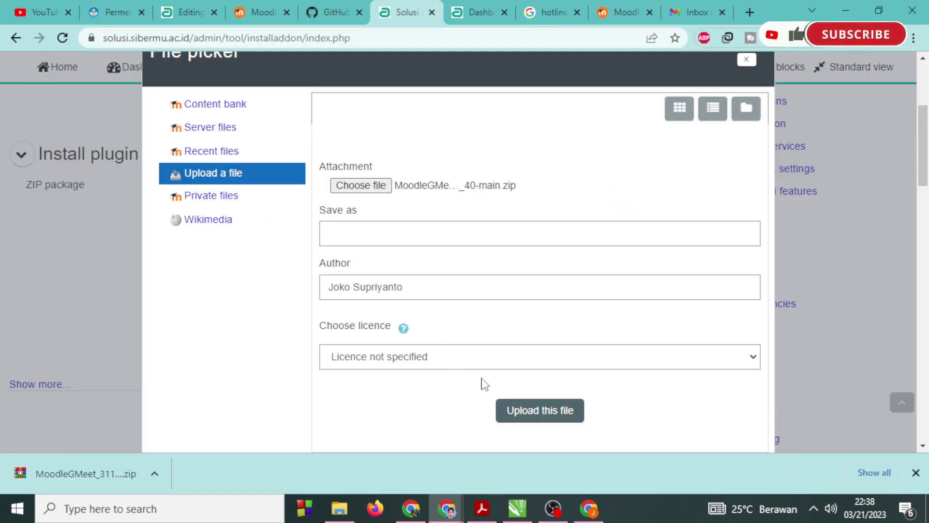
click(508, 406)
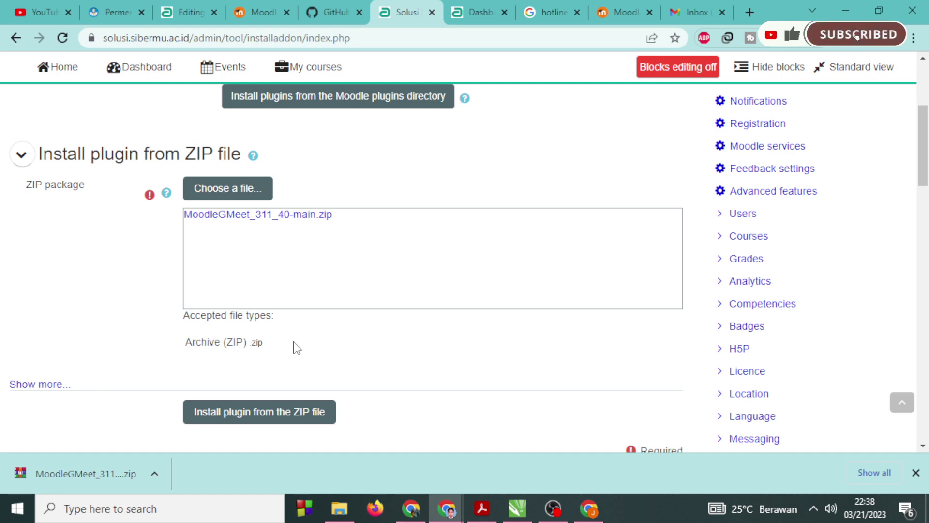
scroll(310, 341, down, 2)
click(288, 339)
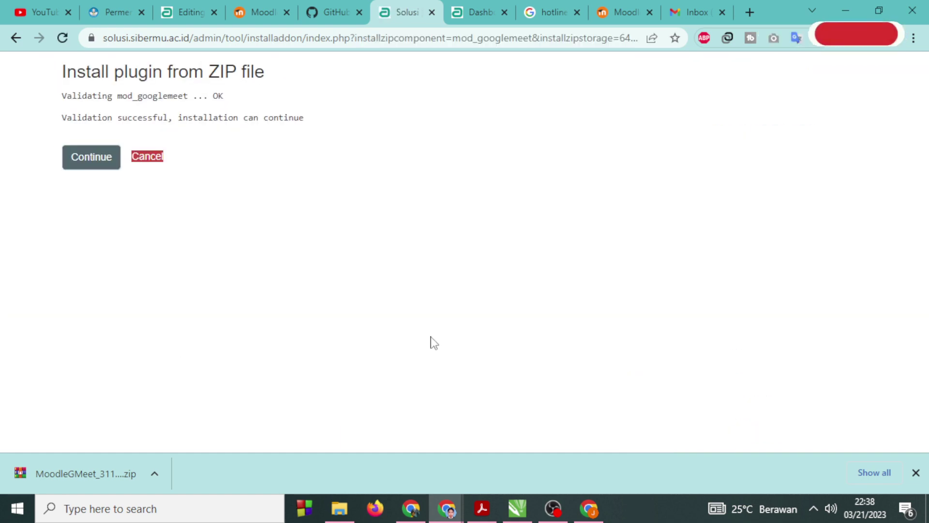
click(89, 162)
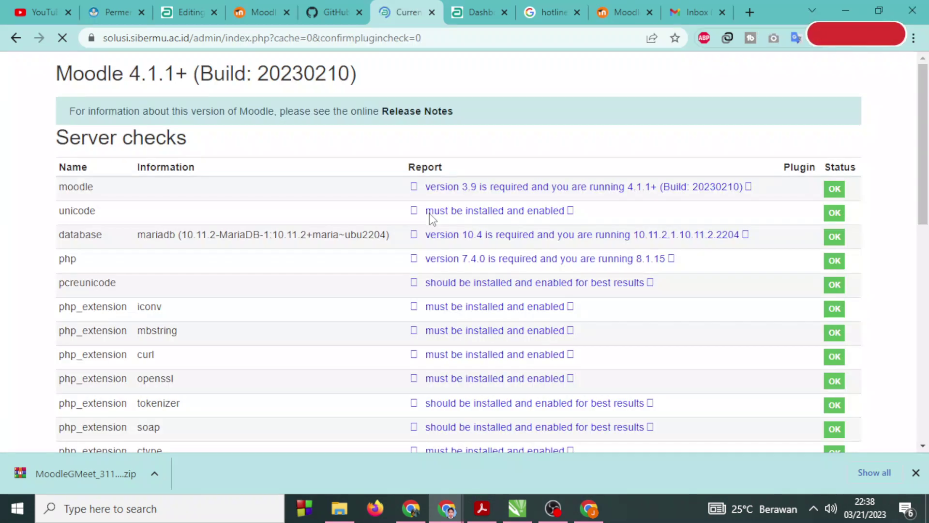
scroll(432, 219, down, 10)
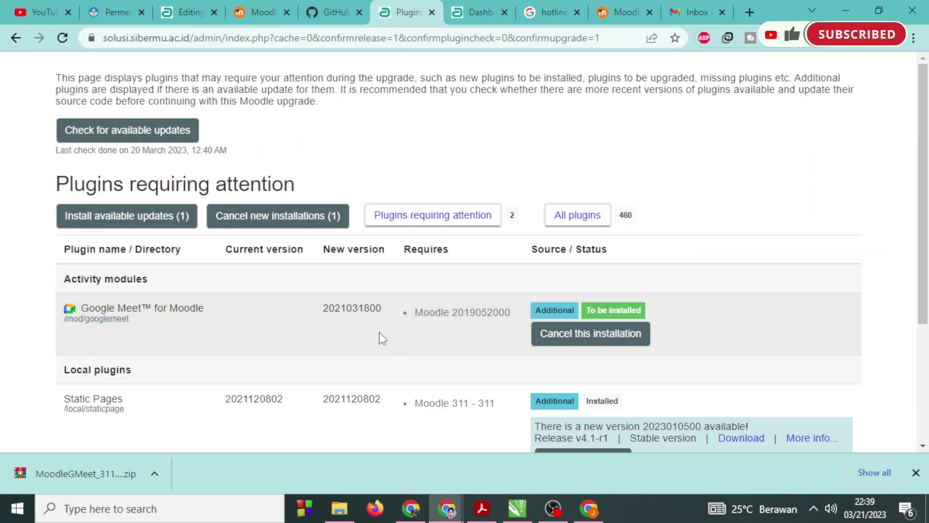
scroll(380, 339, down, 4)
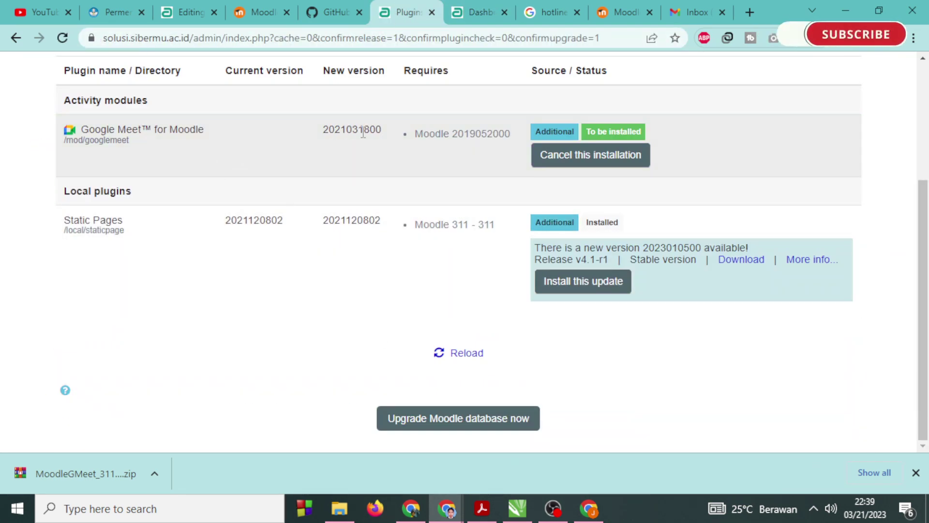
click(466, 419)
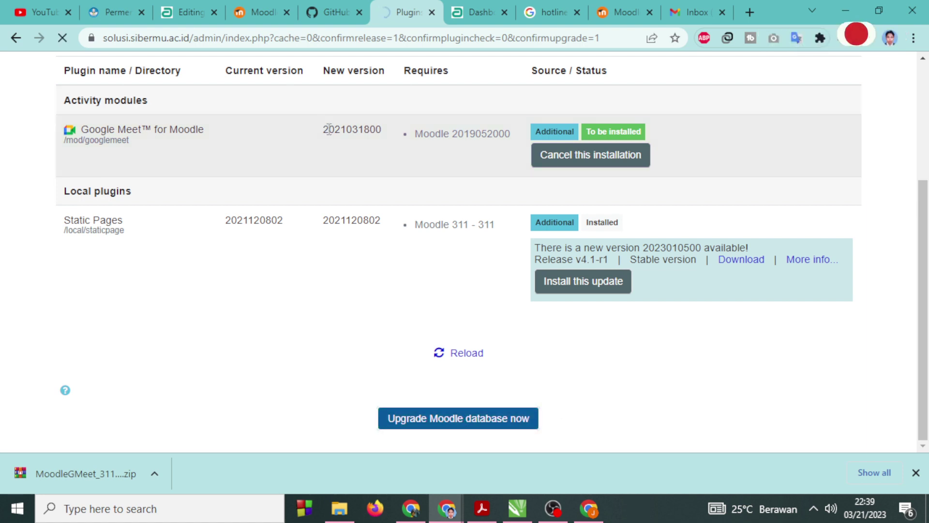
drag(330, 130, 382, 130)
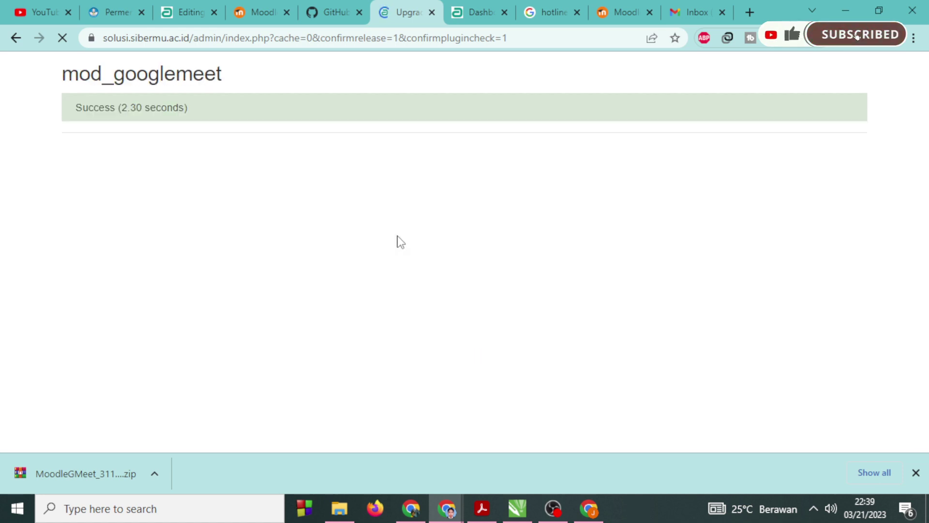
click(469, 164)
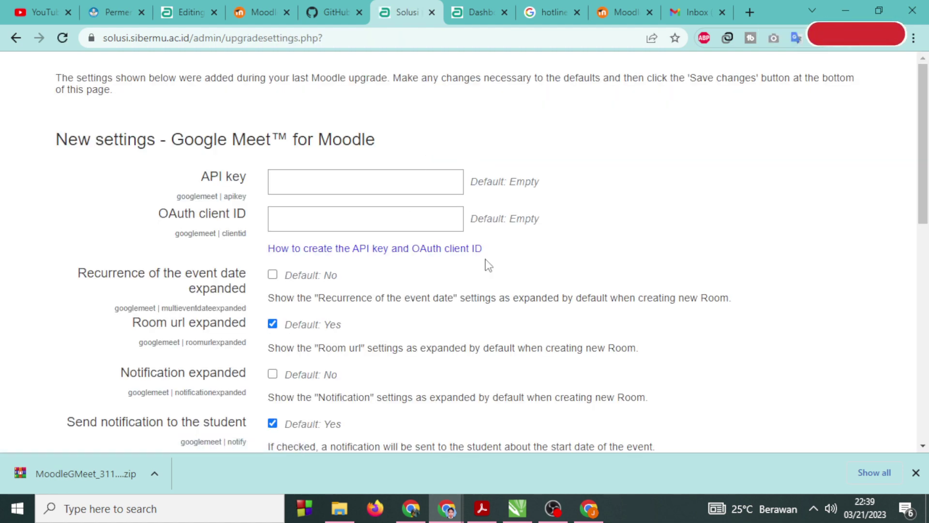
Reveal and copy the solusi gmeet project's API key in Cloud Console.
click(588, 510)
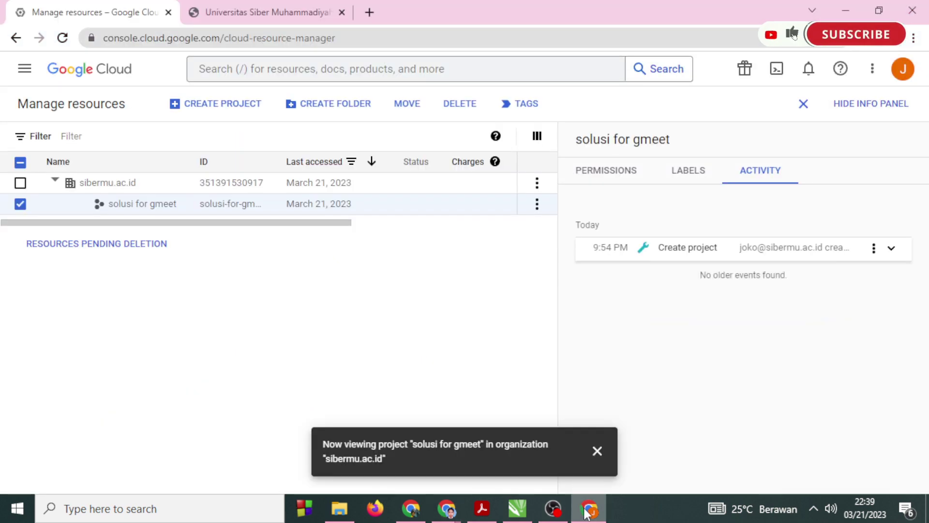
click(164, 209)
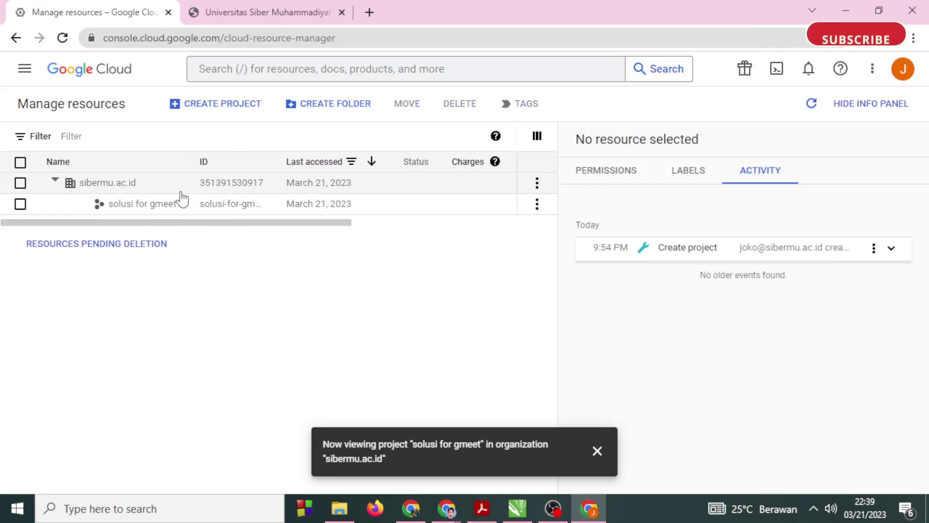
click(240, 210)
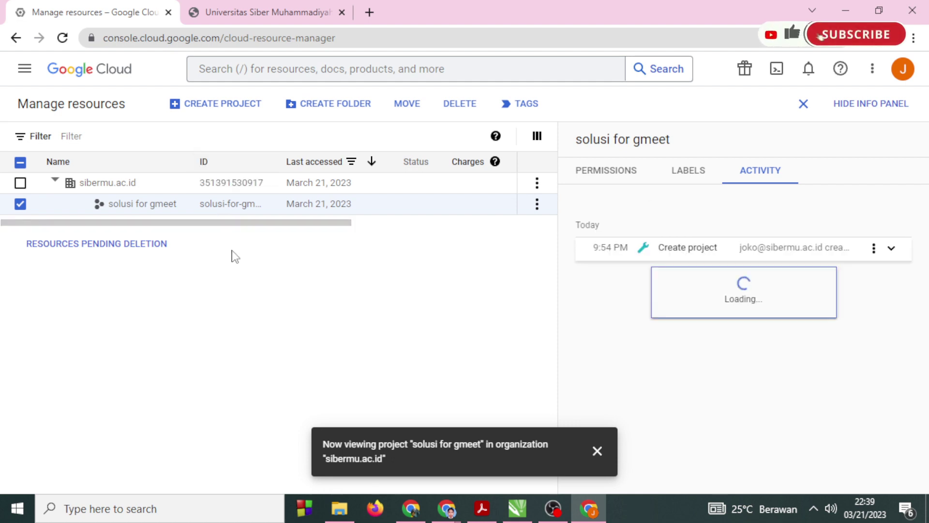
click(157, 212)
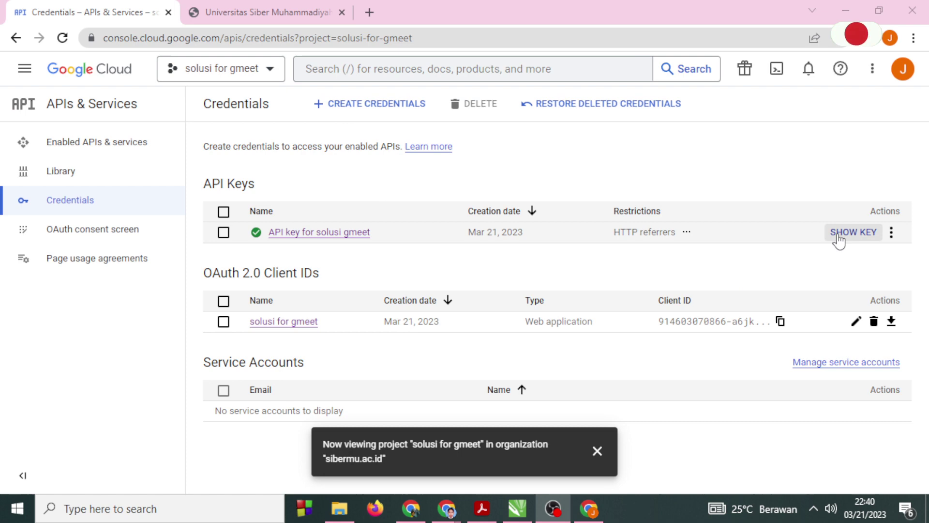
click(839, 233)
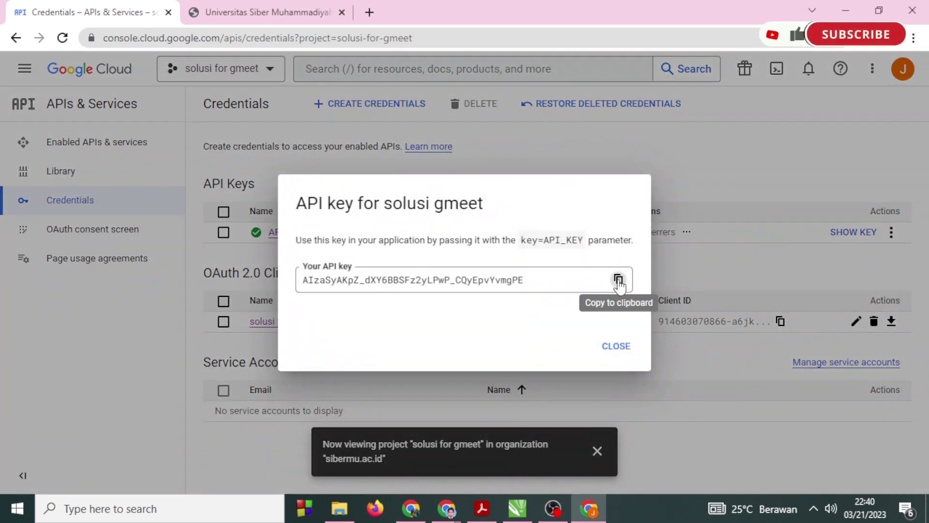
click(618, 280)
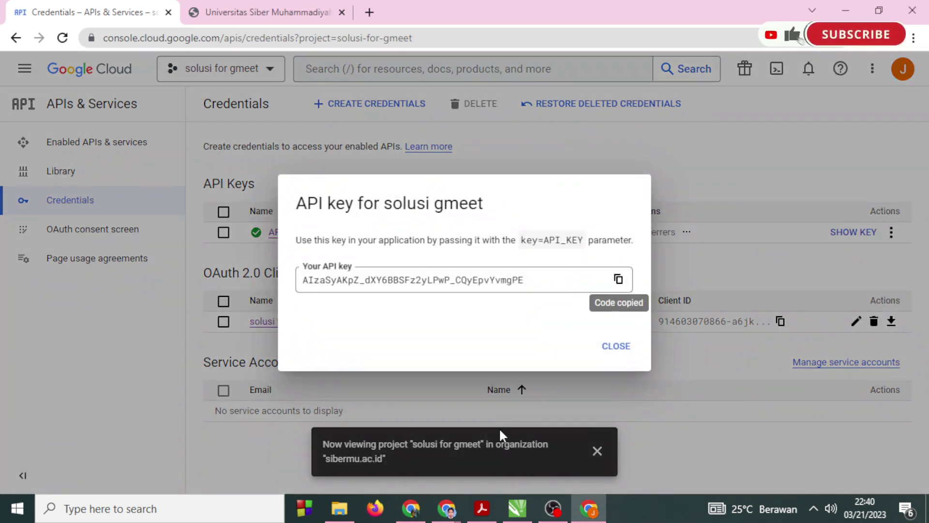
Back in Moodle, focus the empty API key field and open its edit menu.
mouse_move(443, 512)
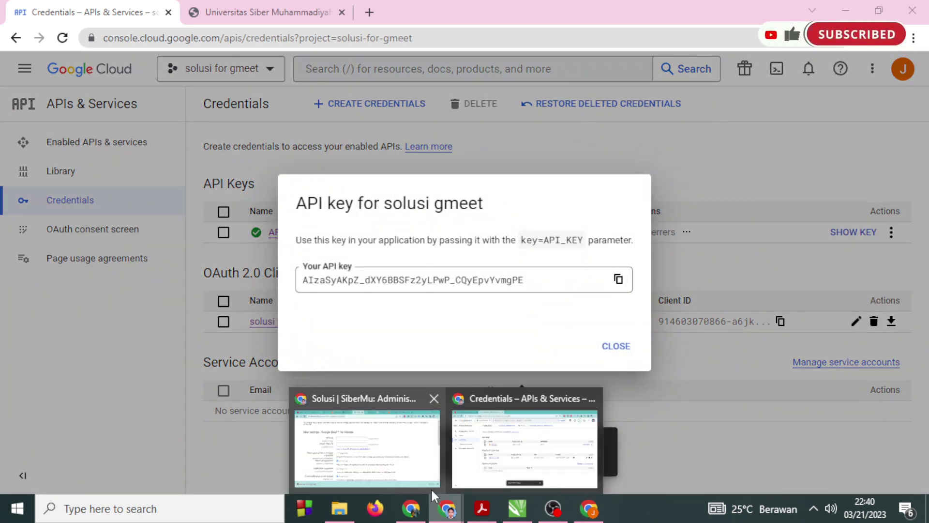
click(428, 486)
click(315, 185)
right_click(338, 190)
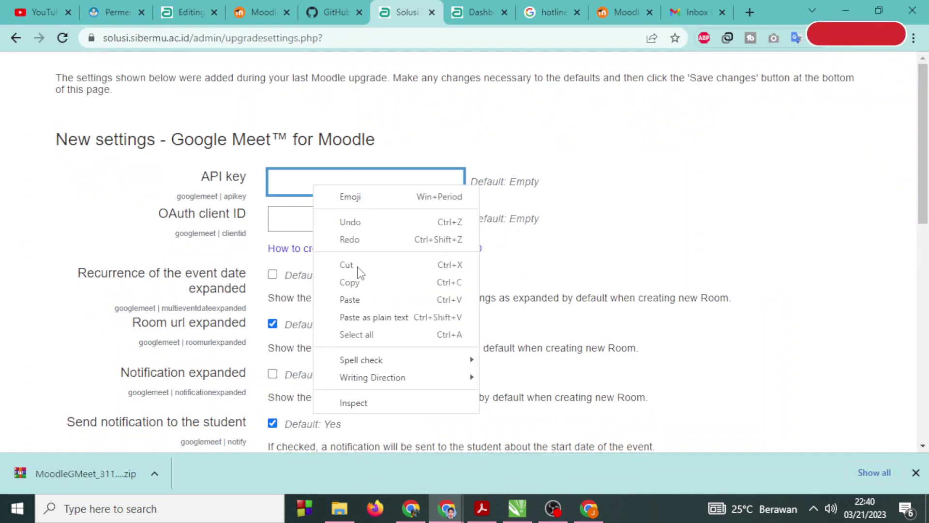
Paste the API key, then copy the OAuth client ID from Cloud Console Credentials.
click(357, 299)
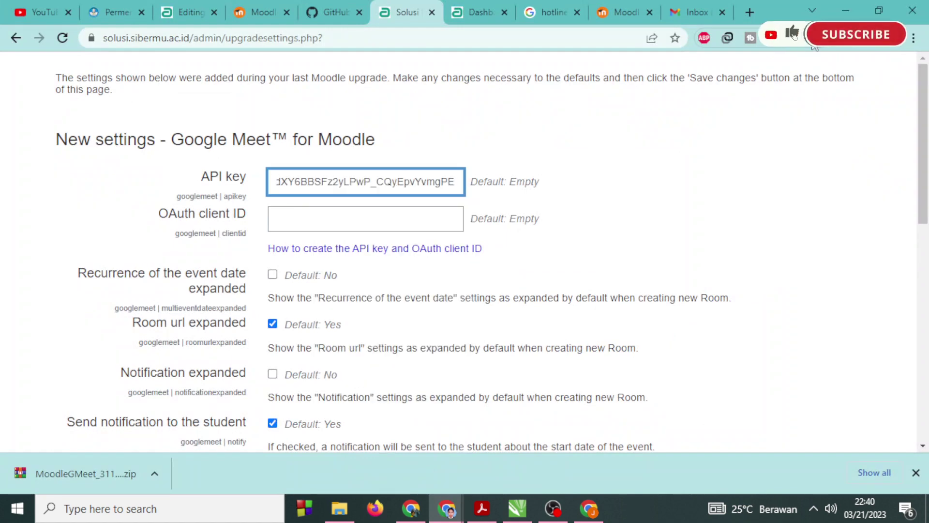
click(589, 508)
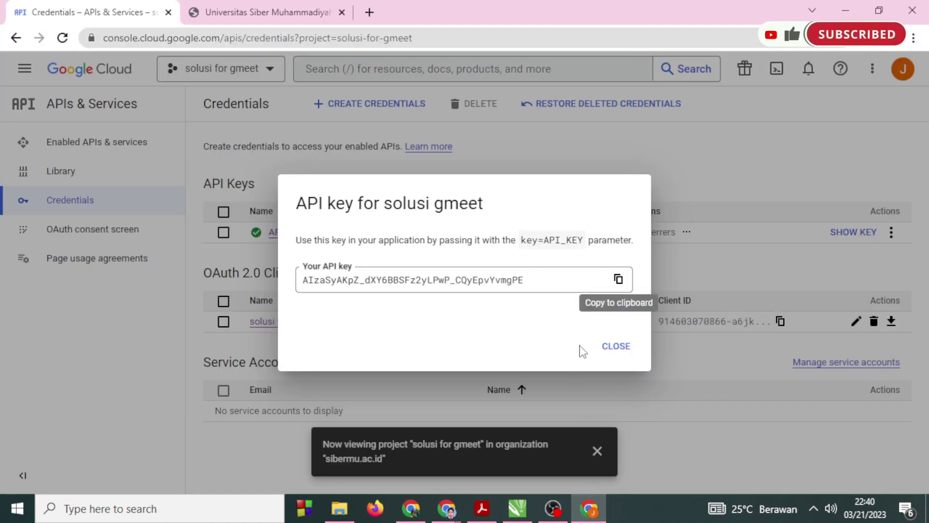
click(615, 347)
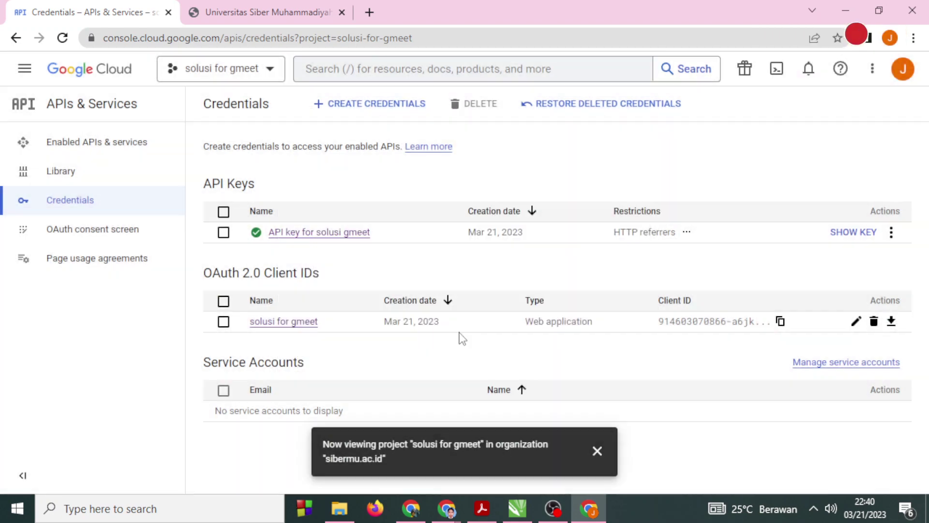
click(781, 322)
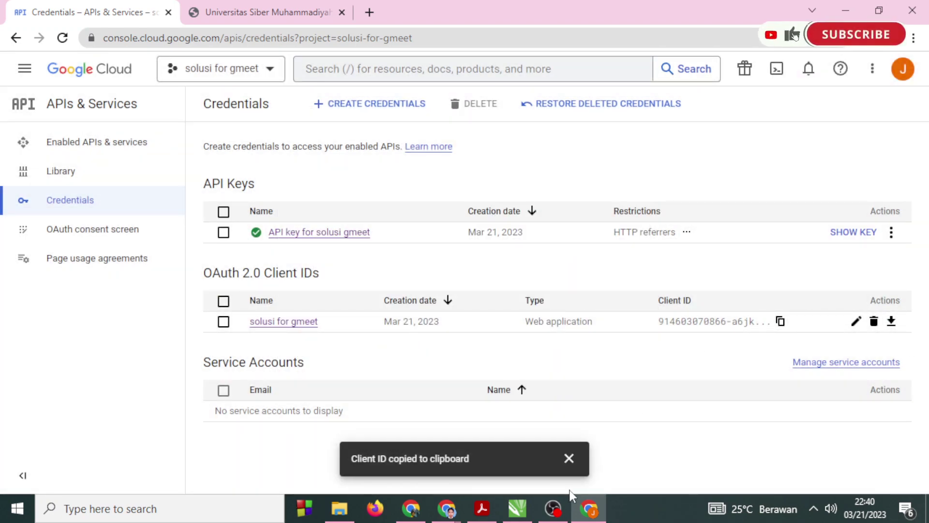
Paste the OAuth client ID into Moodle and save the Google Meet settings.
click(588, 508)
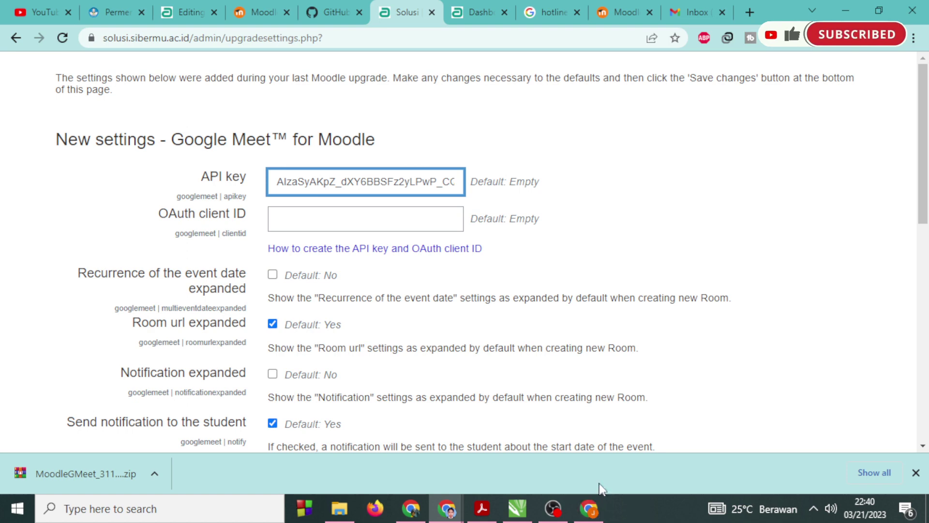
right_click(392, 218)
click(437, 331)
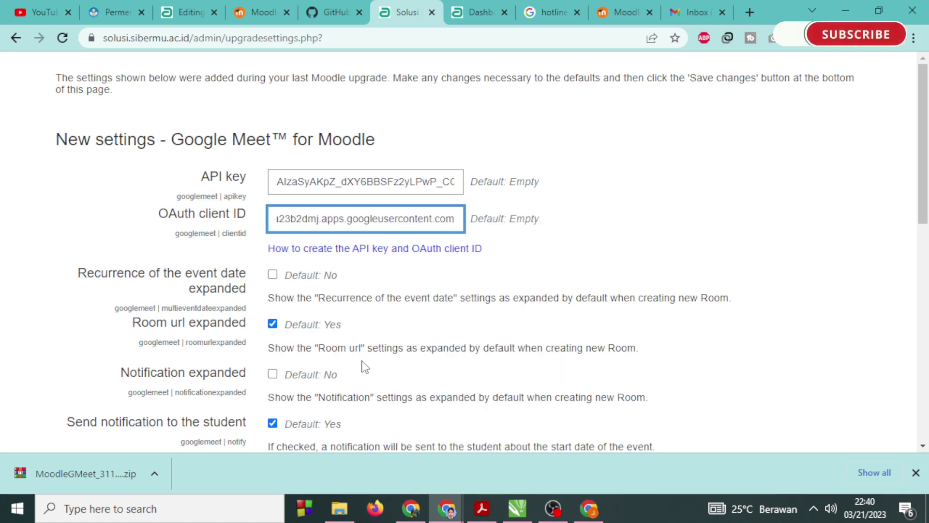
scroll(365, 367, down, 10)
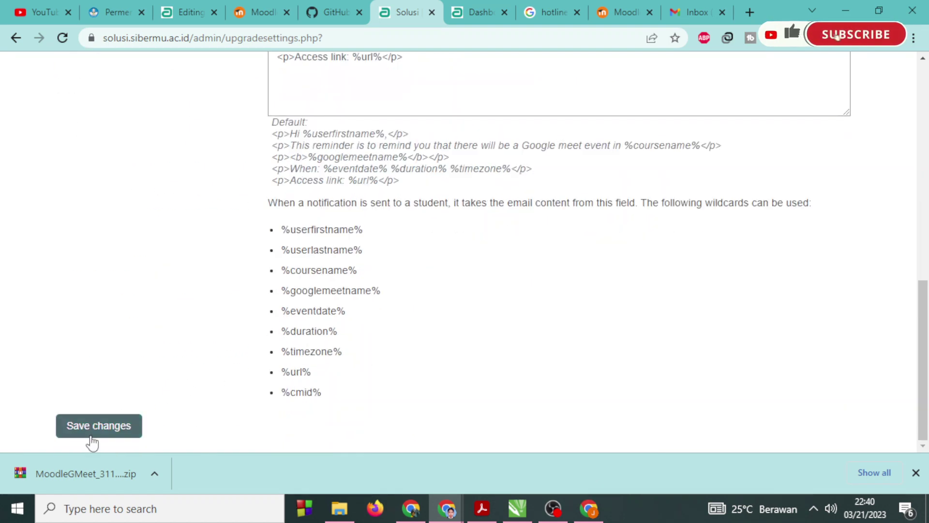
click(92, 442)
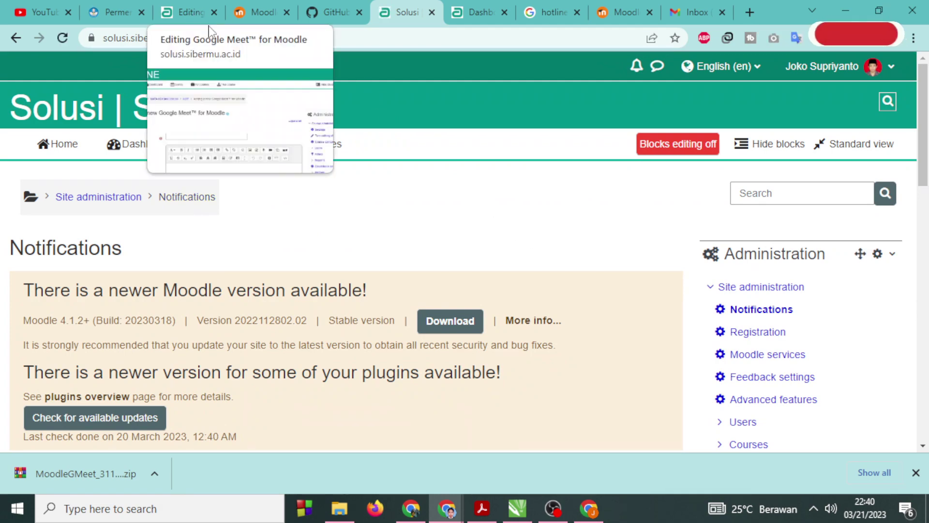
Check in Plugins overview that Google Meet for Moodle is version 1.0.6, then return to the form.
scroll(724, 375, down, 5)
scroll(724, 375, down, 3)
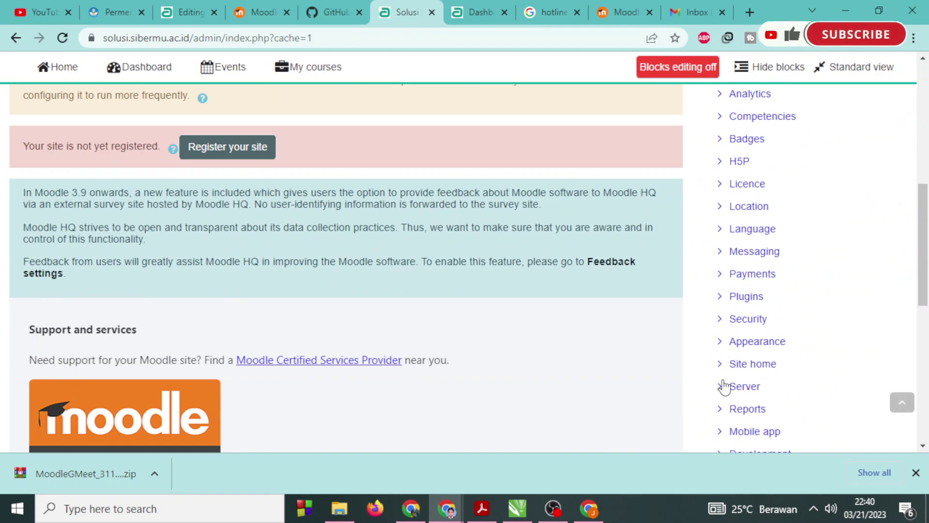
scroll(725, 388, down, 2)
click(746, 224)
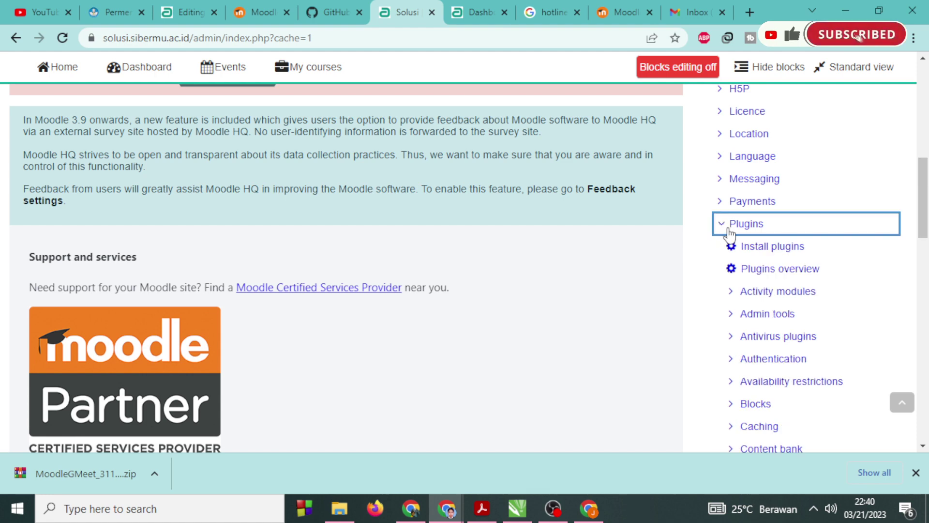
click(755, 269)
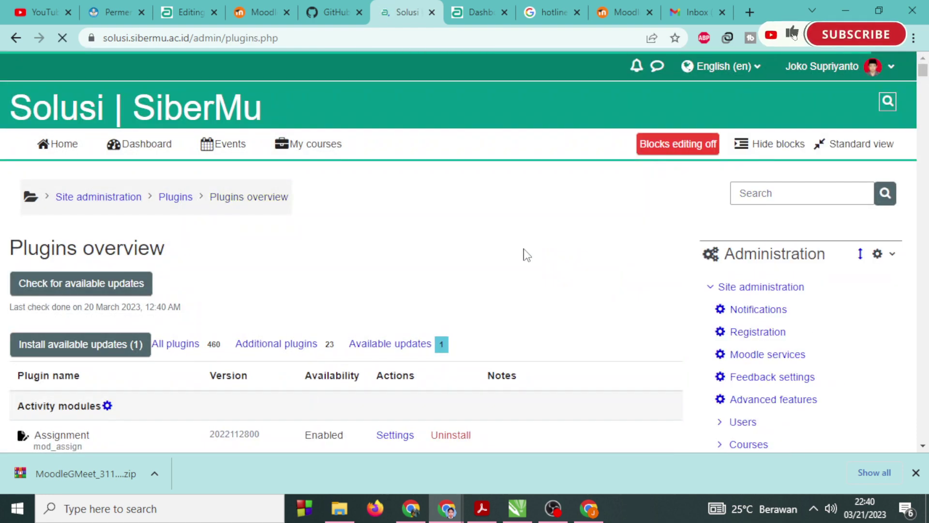
key(ctrl+f)
key(Return)
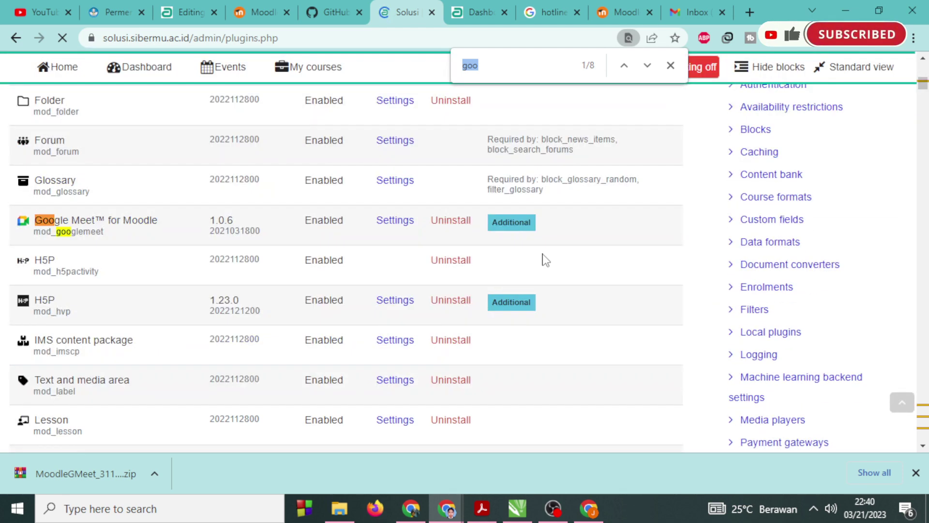
drag(264, 232, 191, 234)
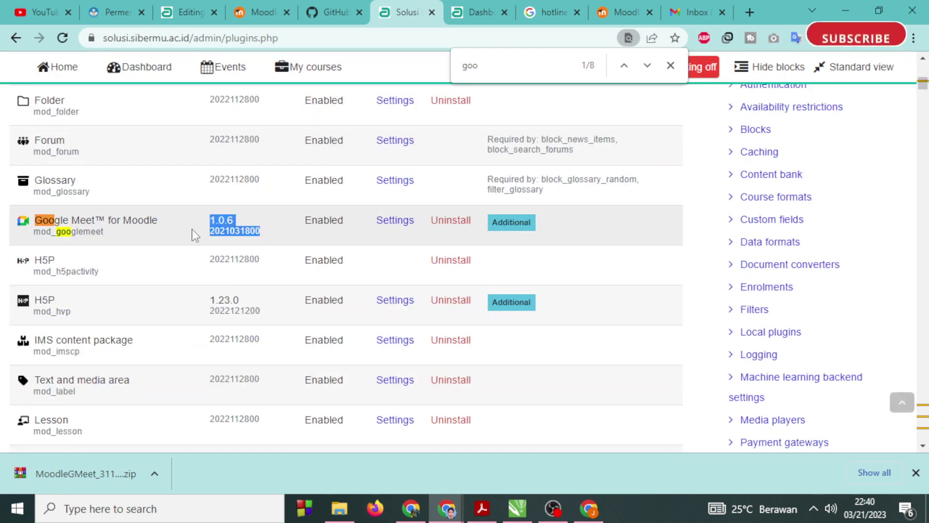
click(186, 22)
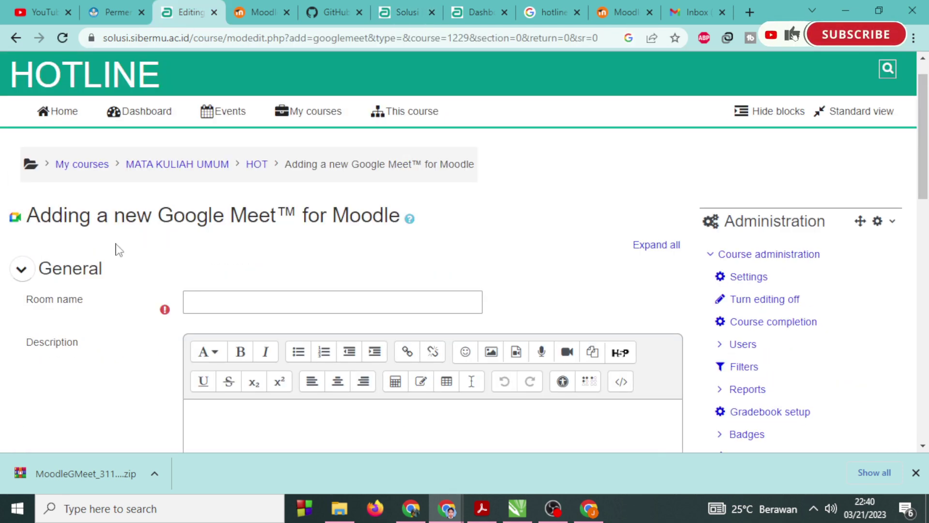
From the HOT course page, start adding a Google Meet for Moodle activity.
scroll(121, 271, down, 3)
scroll(125, 285, up, 4)
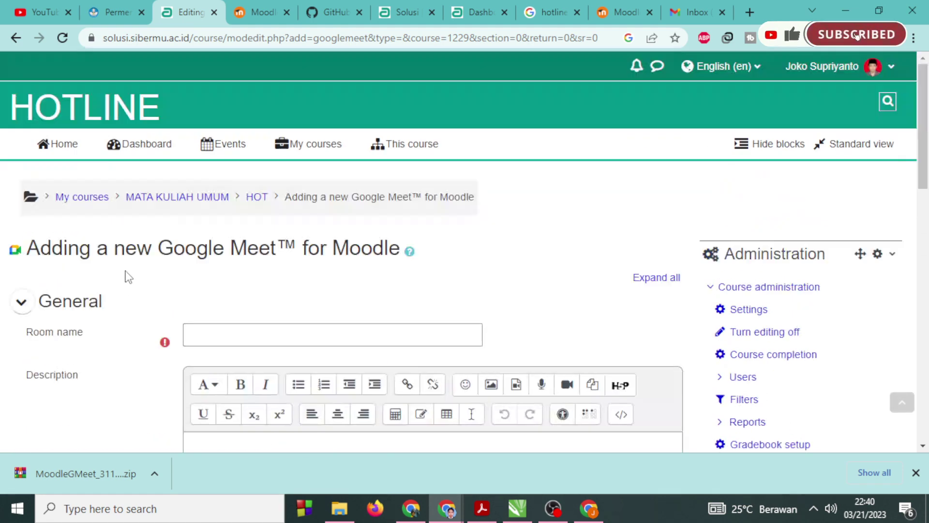
click(256, 198)
scroll(260, 297, down, 5)
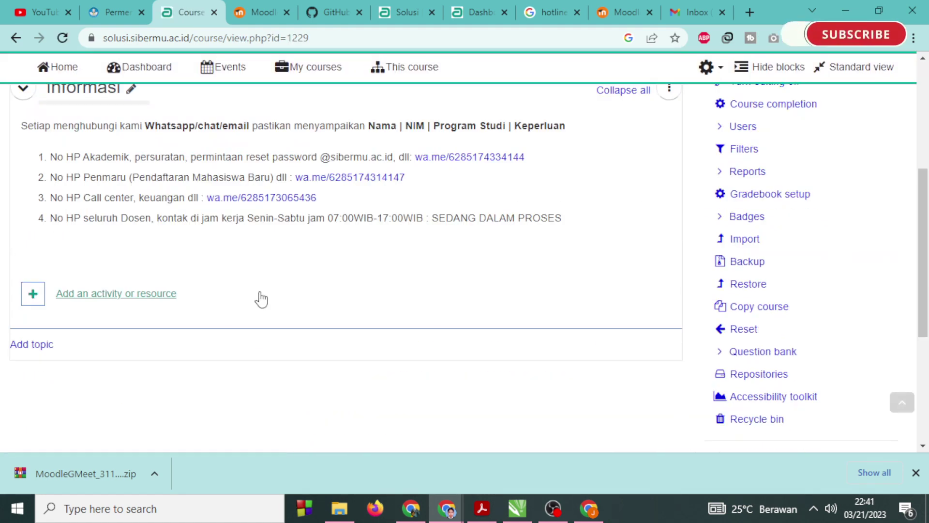
click(141, 295)
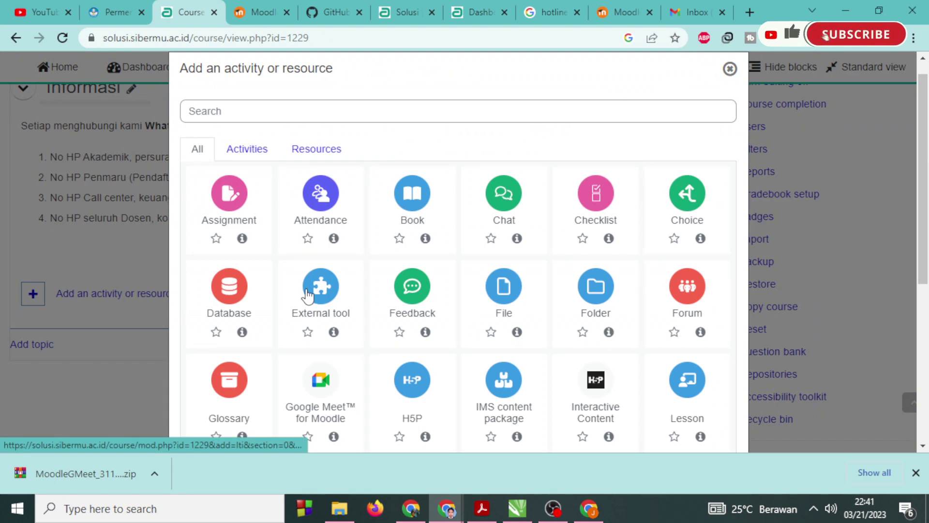
scroll(307, 291, down, 3)
click(308, 291)
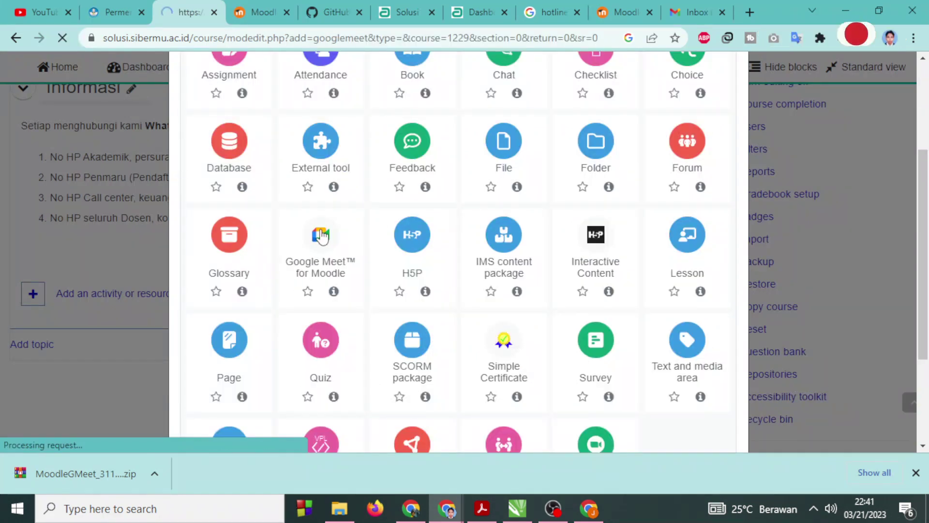
Enter 'Tes googel mee' as the activity's room name.
scroll(321, 268, down, 8)
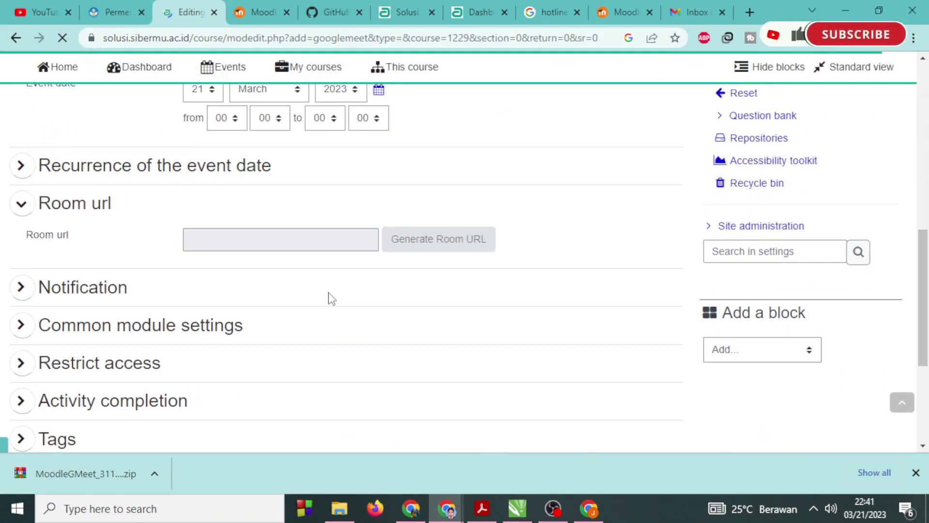
click(322, 243)
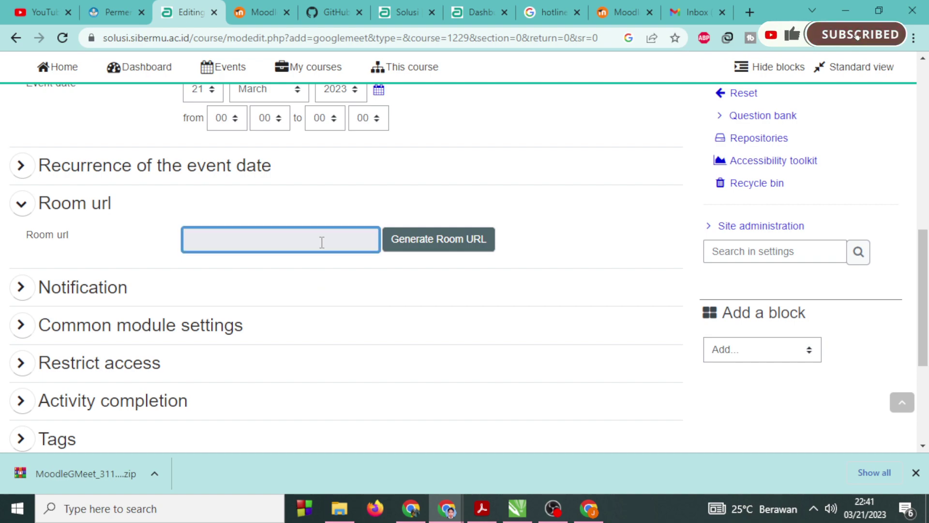
scroll(352, 308, up, 8)
scroll(353, 308, down, 10)
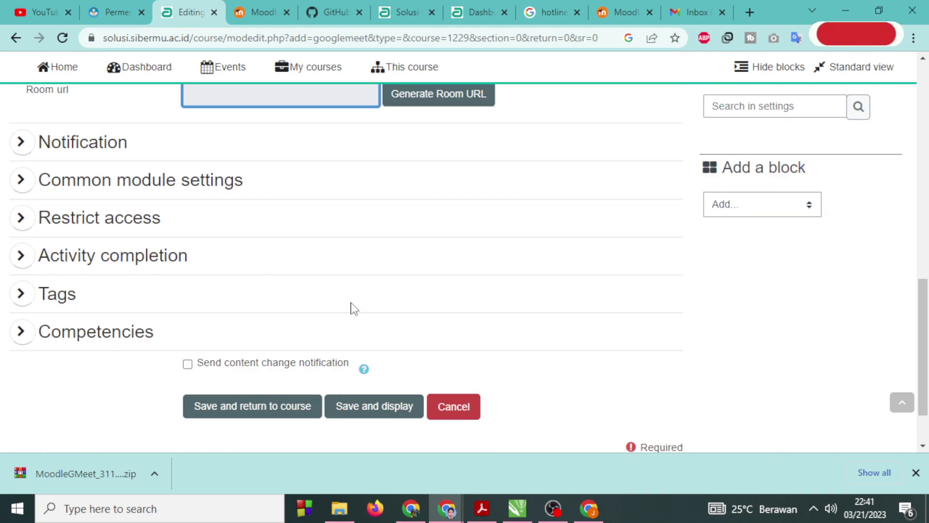
scroll(350, 307, up, 7)
scroll(258, 266, up, 4)
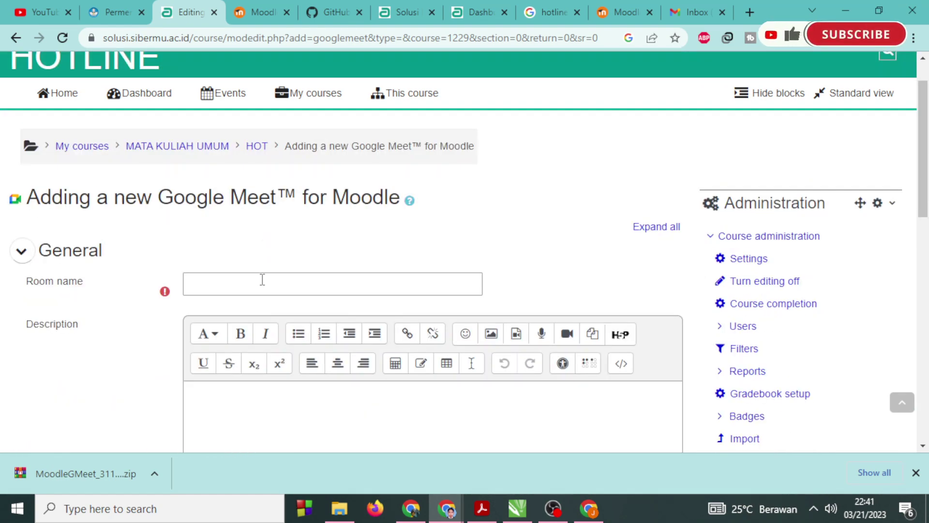
click(269, 286)
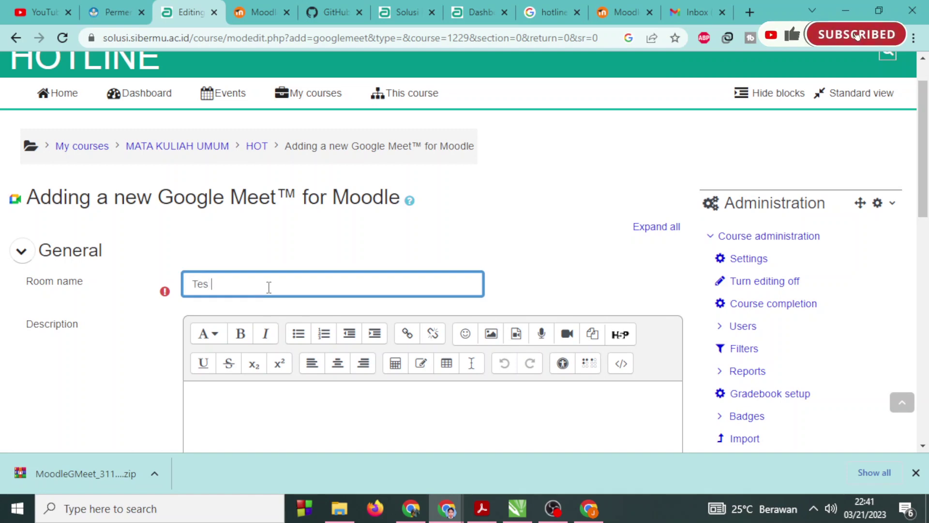
text(Tes googel m)
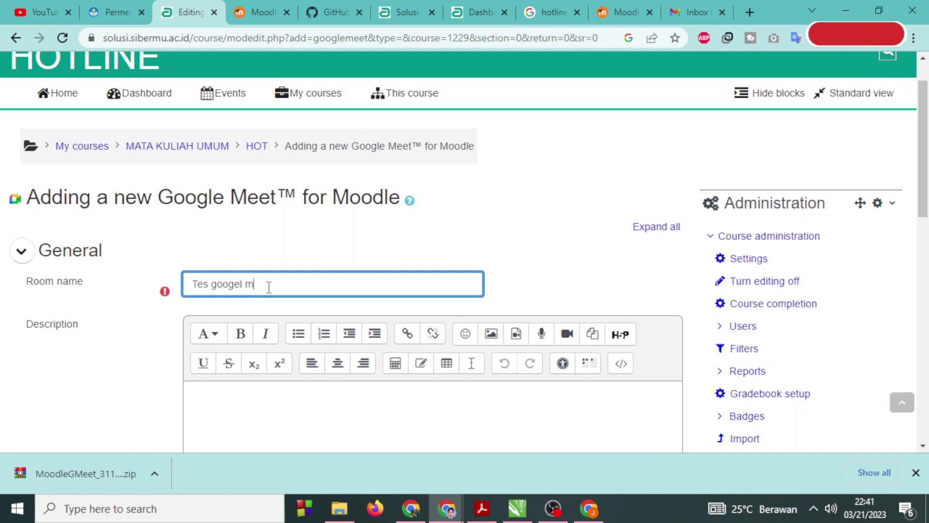
text(ee)
Add the description 'ada', show it on the course page, and generate the room URL.
scroll(269, 286, down, 5)
click(355, 134)
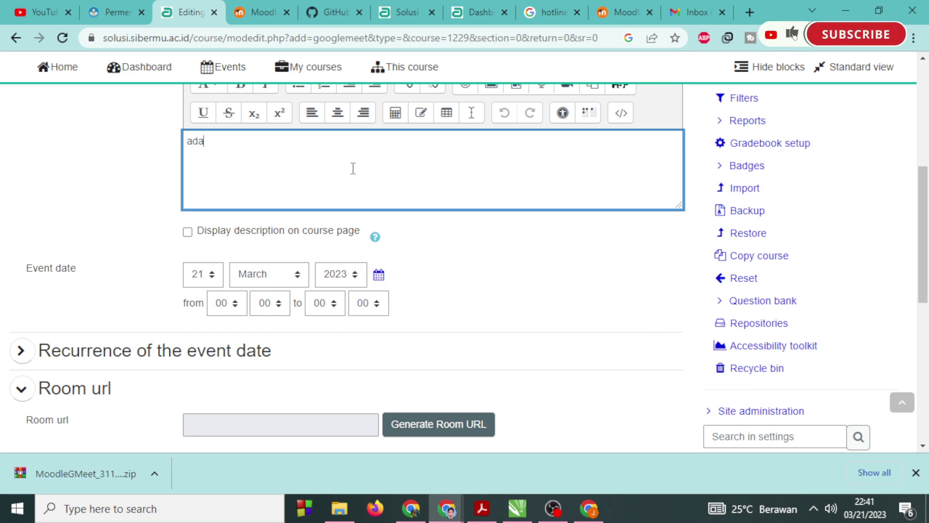
click(186, 233)
scroll(479, 284, down, 5)
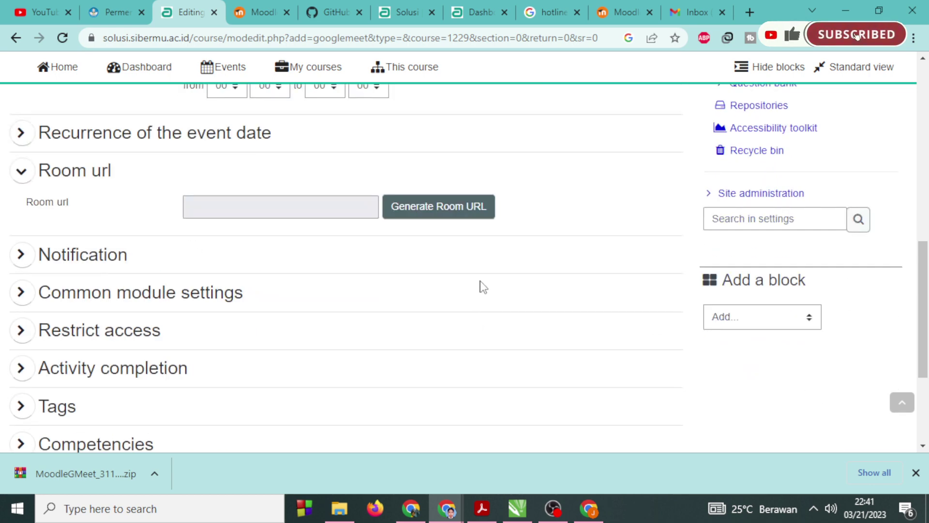
click(455, 211)
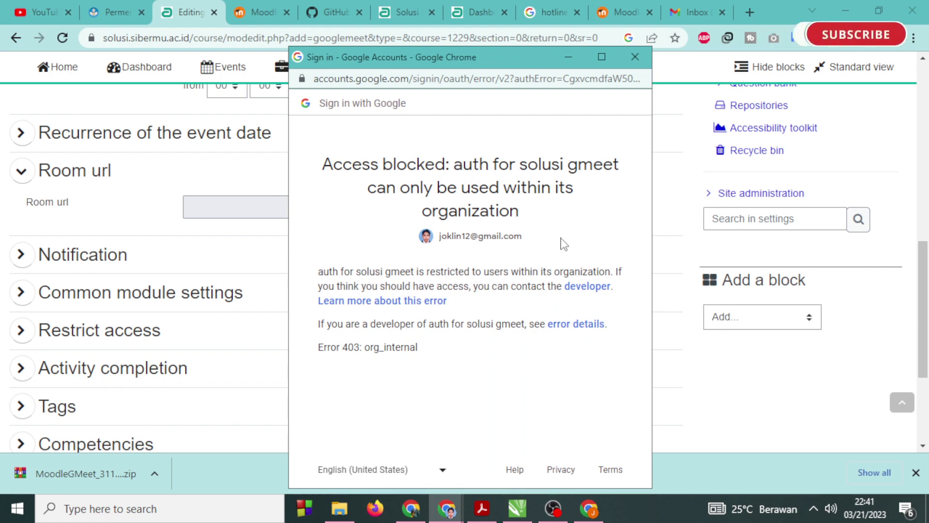
Close the access-blocked sign-in window and copy the form page's address.
click(641, 78)
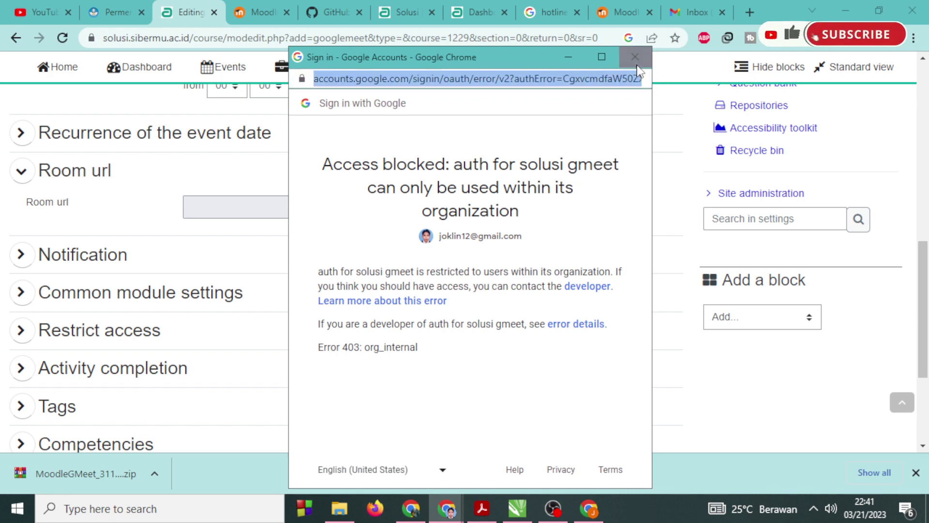
click(635, 57)
click(189, 36)
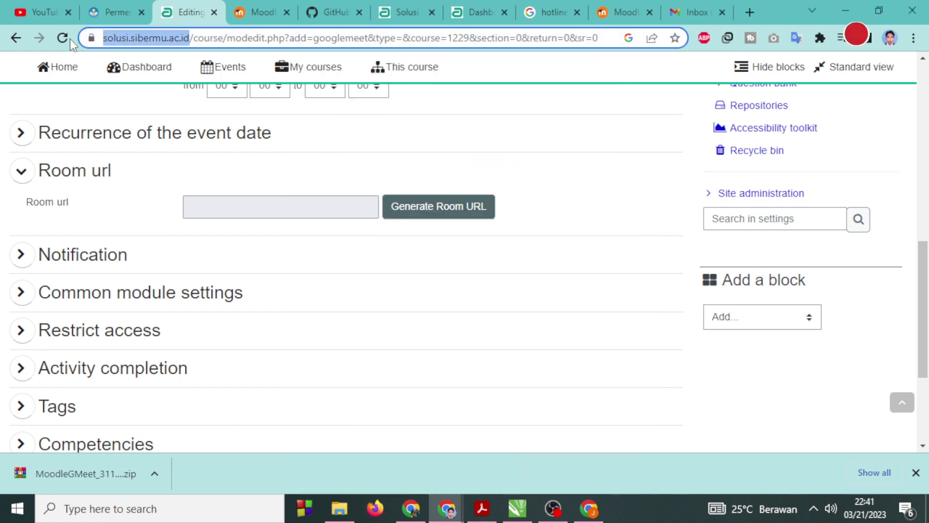
right_click(181, 37)
click(213, 139)
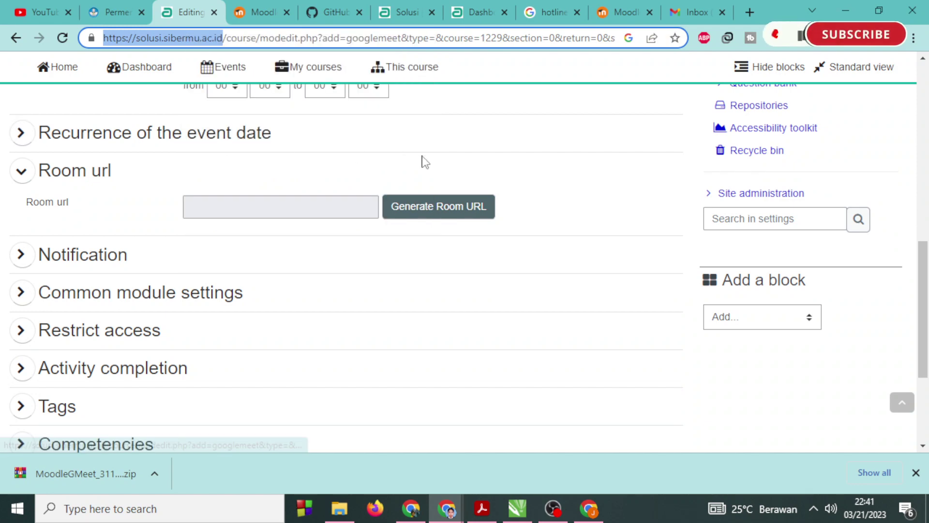
Switch to the sibermu.ac.id Chrome profile, load solusi.sibermu.ac.id and open MATA KULIAH UMUM.
click(894, 42)
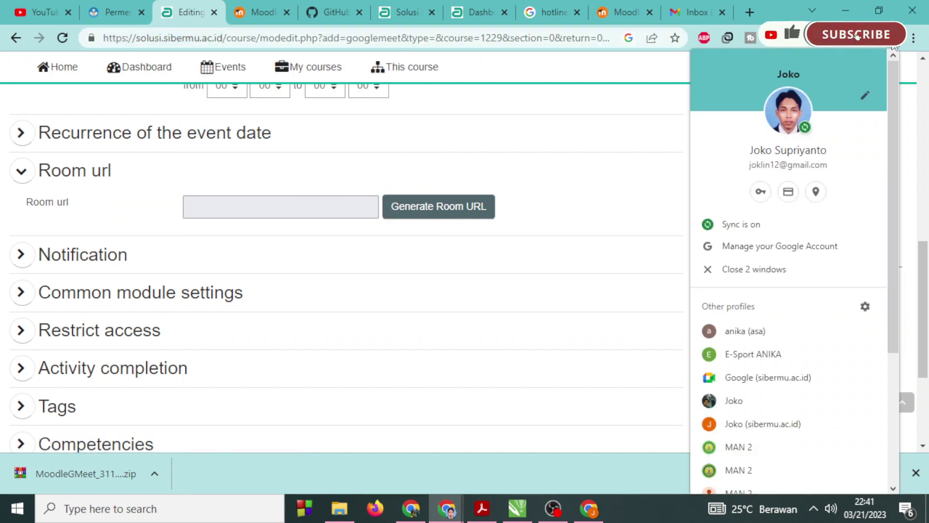
click(801, 424)
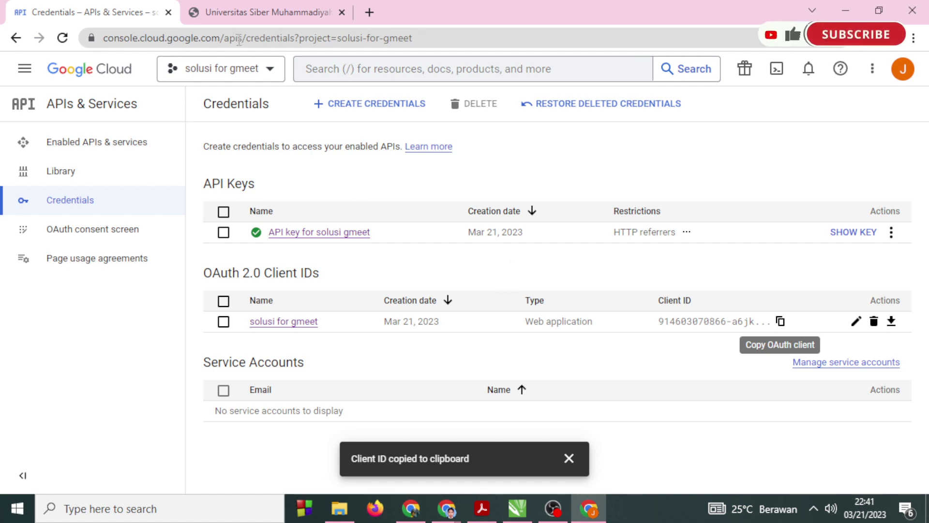
click(248, 19)
click(253, 37)
text(solusi.sibermu.ac.id)
key(Return)
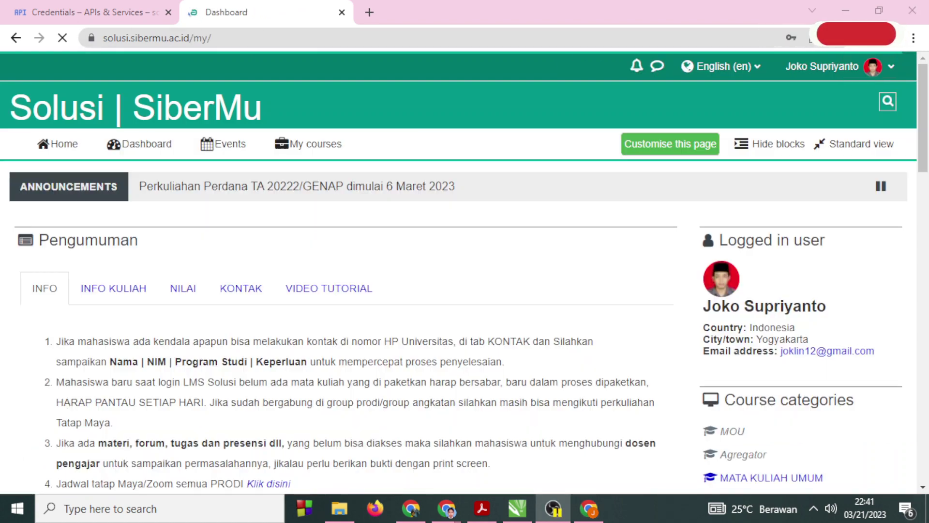
scroll(512, 341, down, 5)
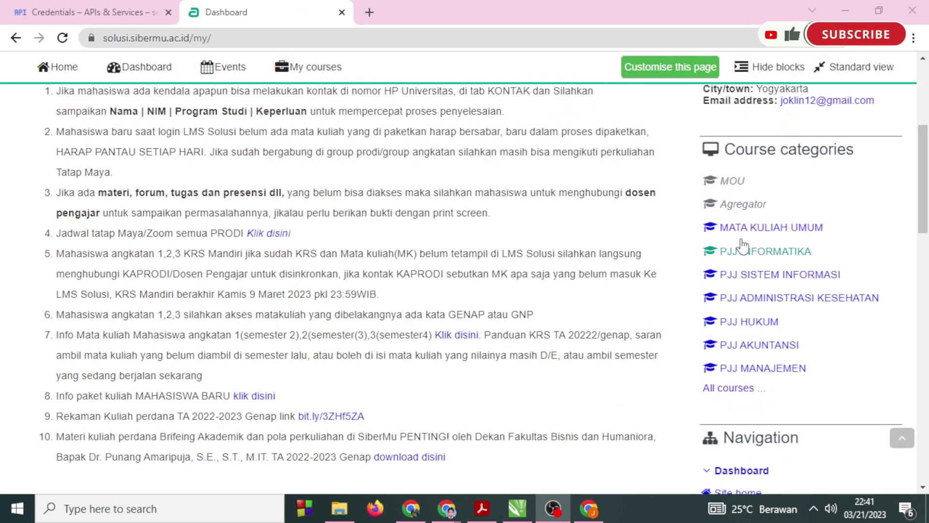
click(767, 227)
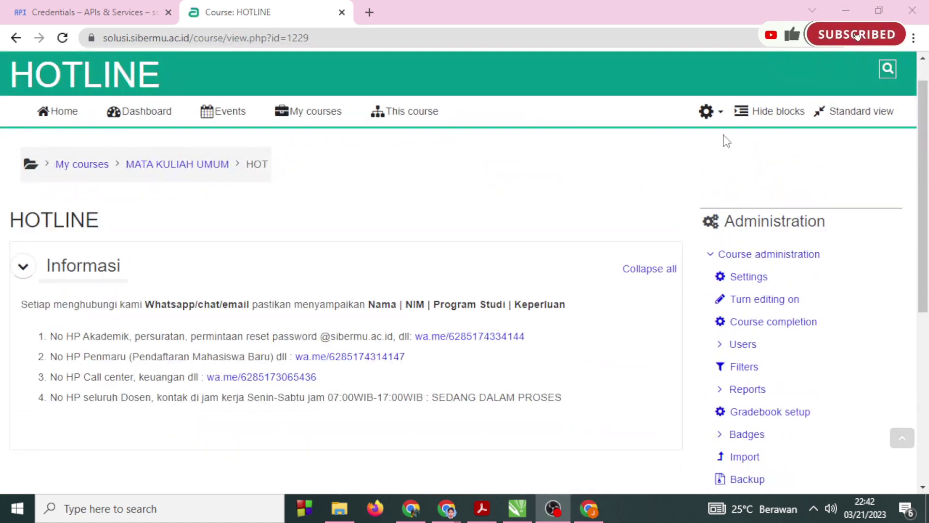
Turn editing on for the HOTLINE course.
click(707, 112)
click(675, 177)
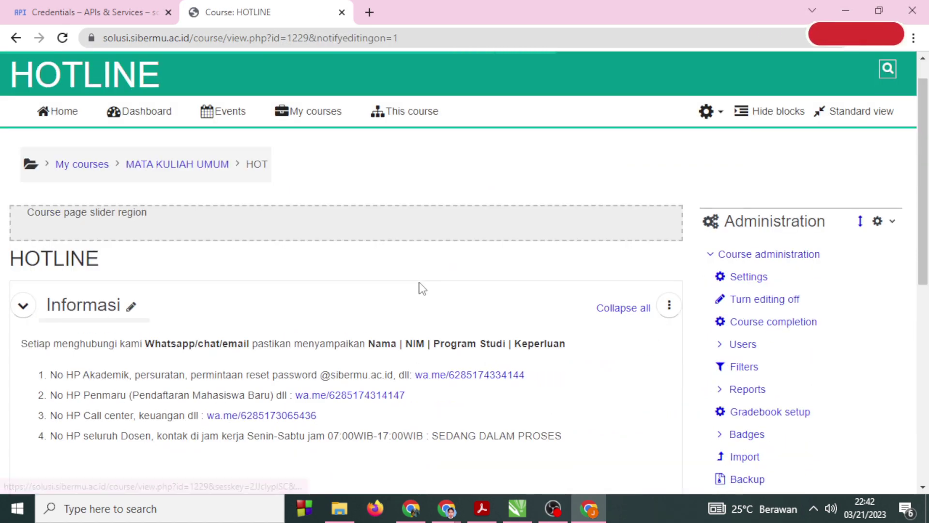
scroll(420, 288, down, 3)
Add a Google Meet for Moodle activity with room name 'tes Gmeeet'.
click(297, 333)
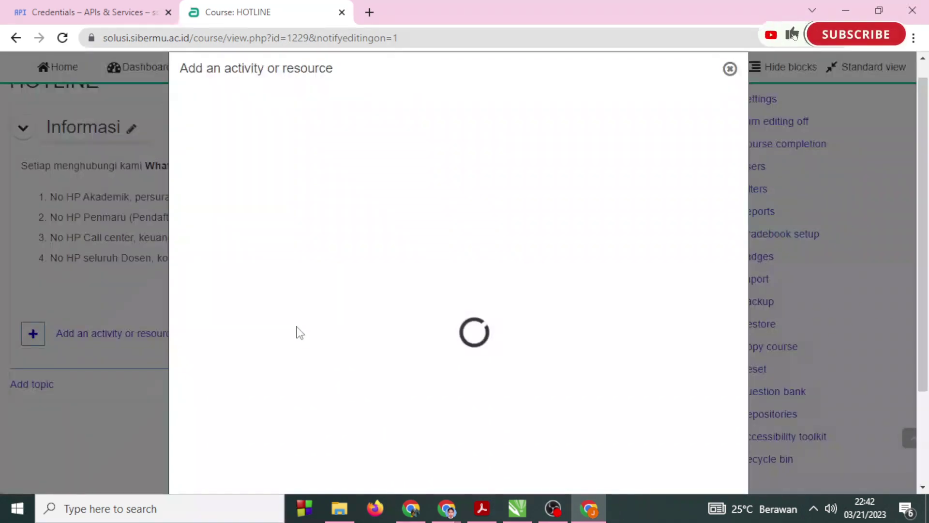
scroll(301, 329, down, 3)
click(318, 246)
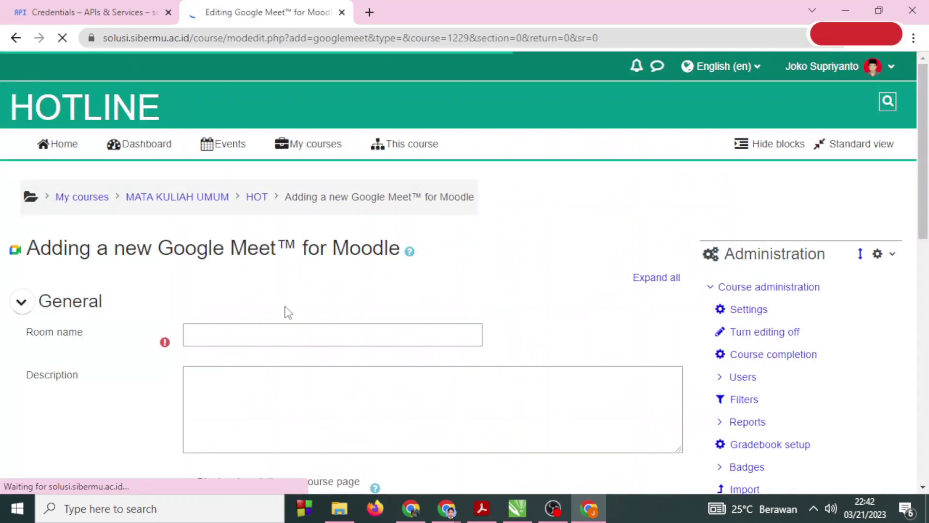
click(260, 333)
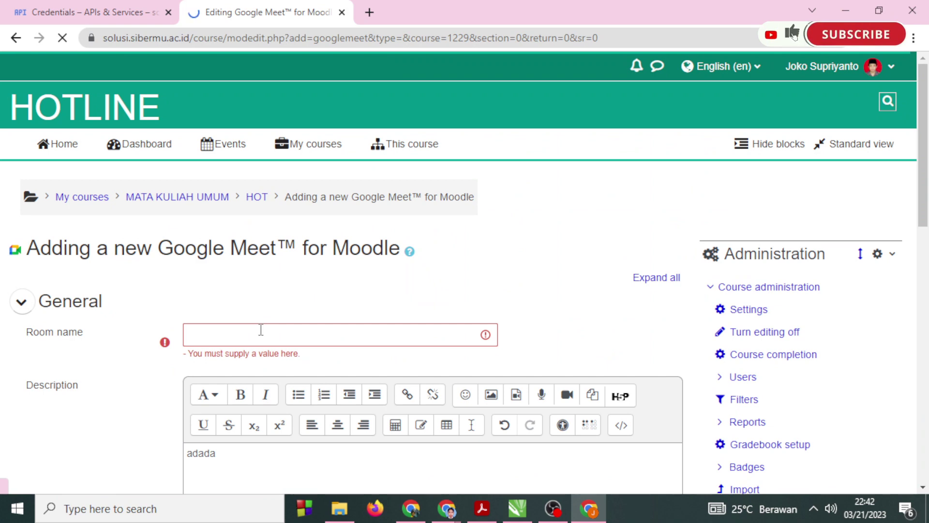
click(261, 329)
text(tes )
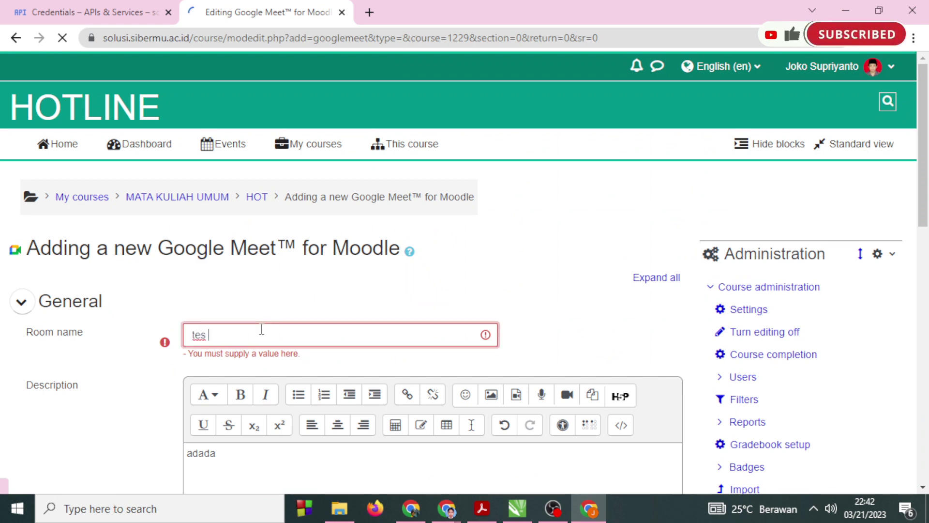
text(Gmeeet)
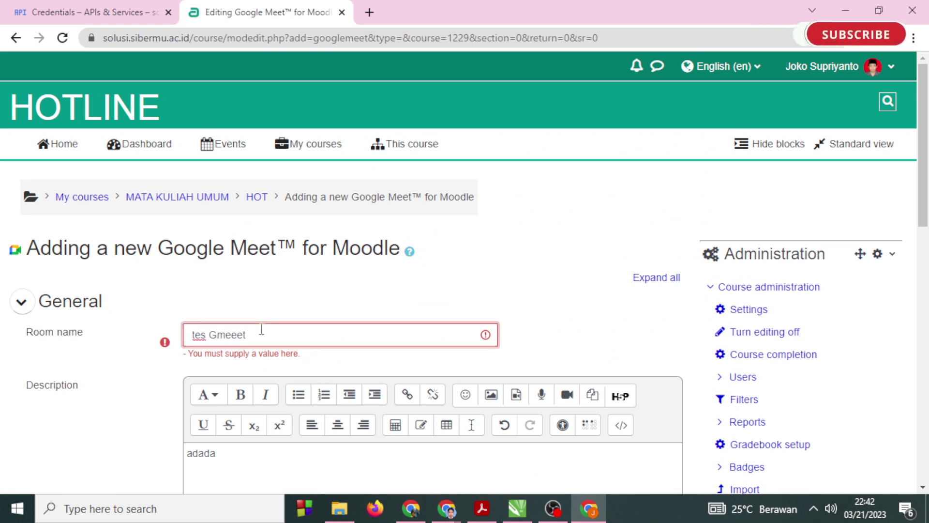
scroll(208, 348, down, 10)
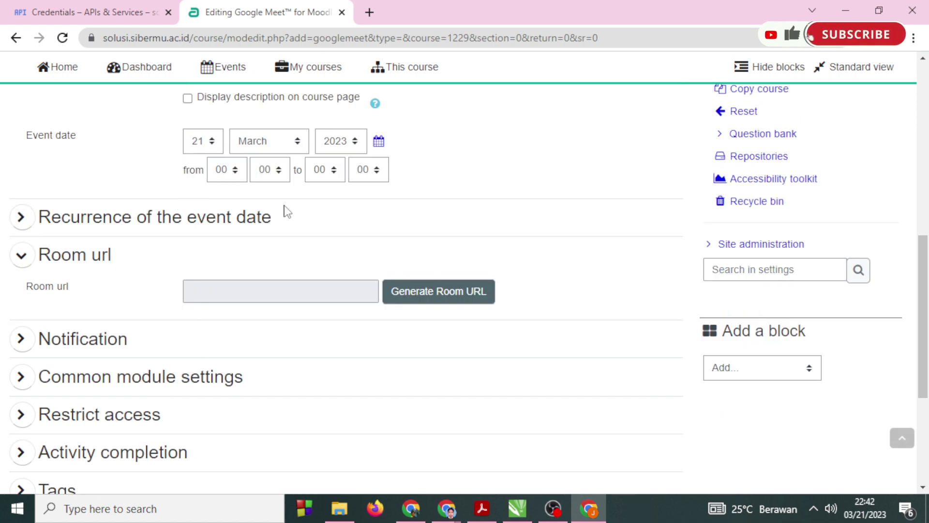
Generate the room URL, signing in with the sibermu.ac.id account and allowing calendar access.
click(450, 293)
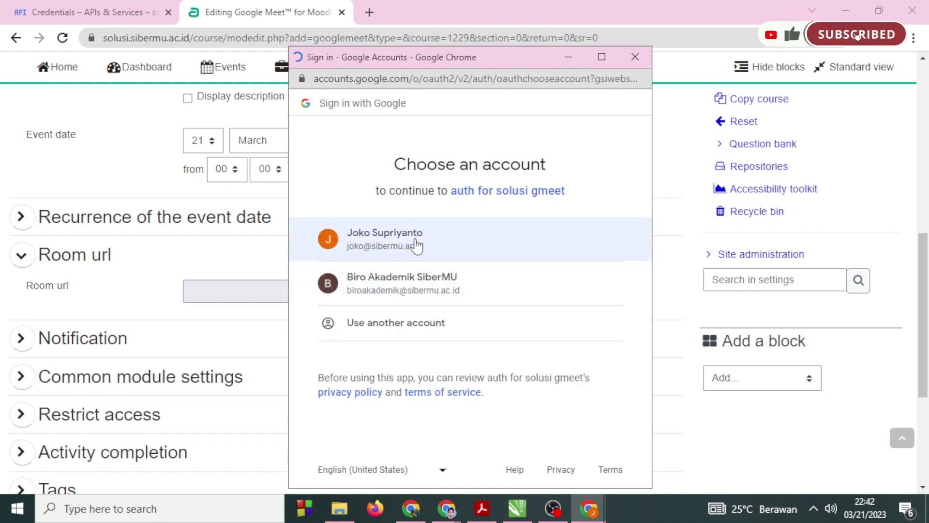
click(377, 241)
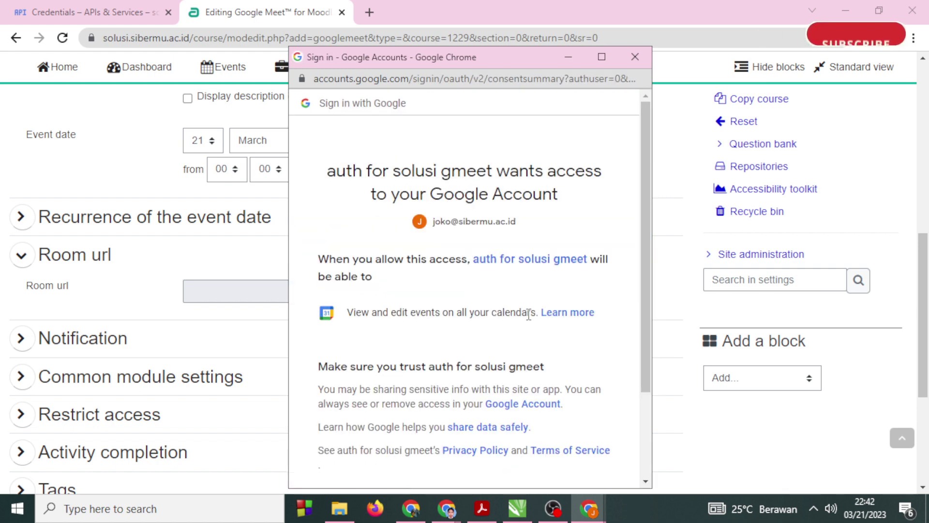
scroll(528, 340, down, 2)
click(554, 396)
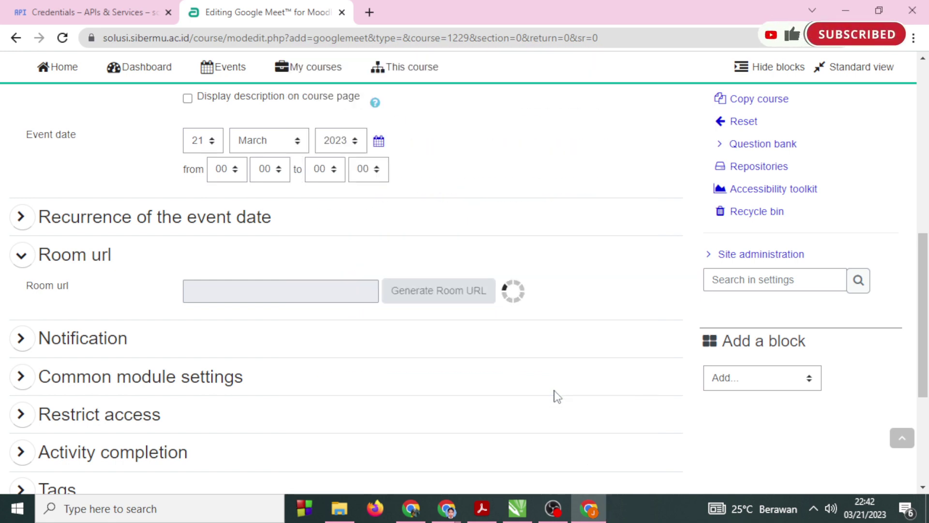
scroll(426, 345, down, 5)
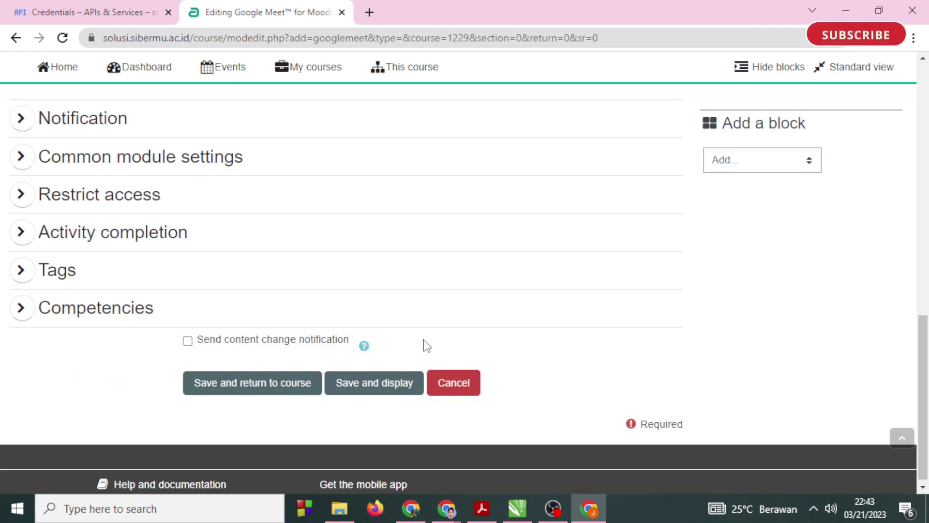
Attempt to save, then set the event end time to 23:20 after the date error.
click(236, 393)
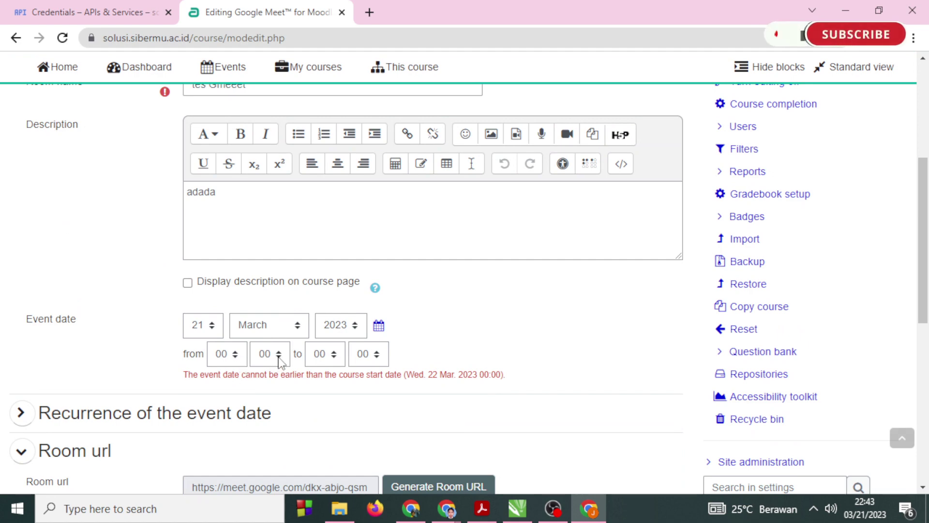
click(328, 354)
scroll(338, 338, down, 1)
click(334, 334)
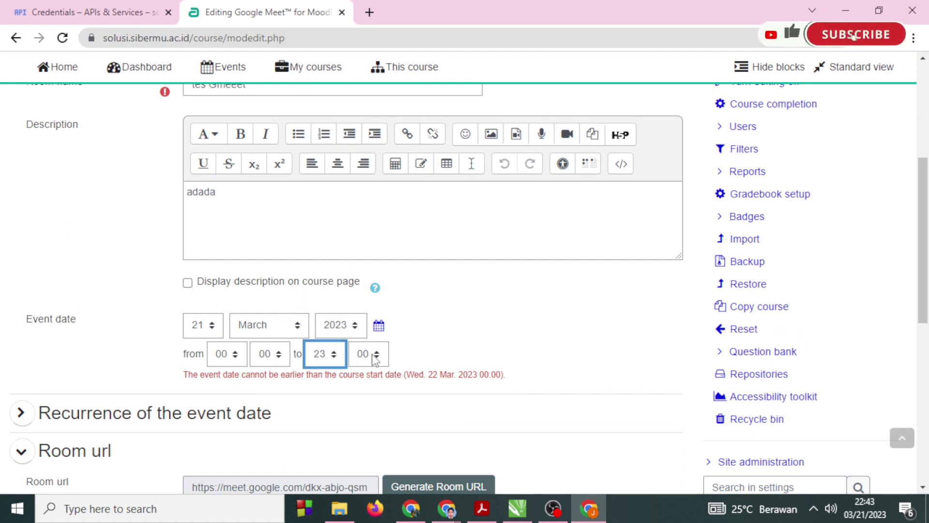
click(374, 356)
scroll(373, 339, down, 1)
click(368, 333)
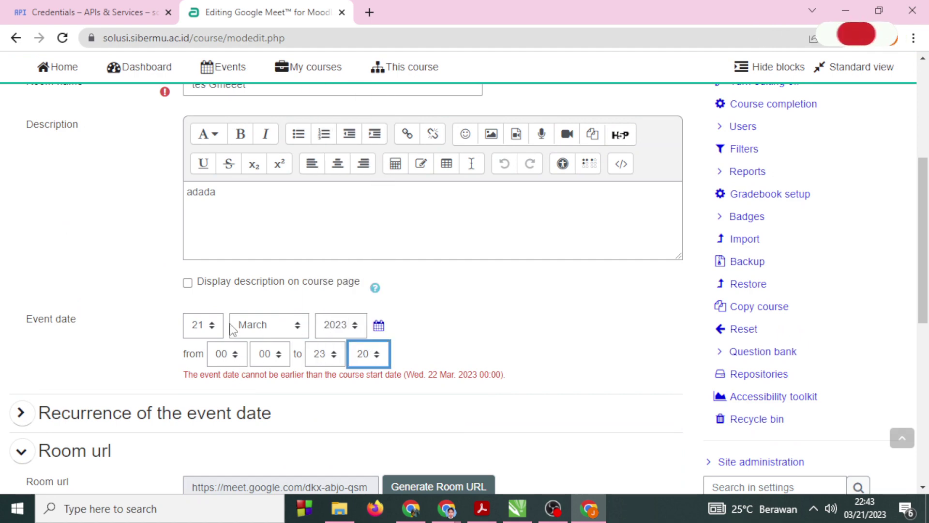
Keep the event day at 21, change the end minute to 59, and save again.
click(213, 327)
click(218, 329)
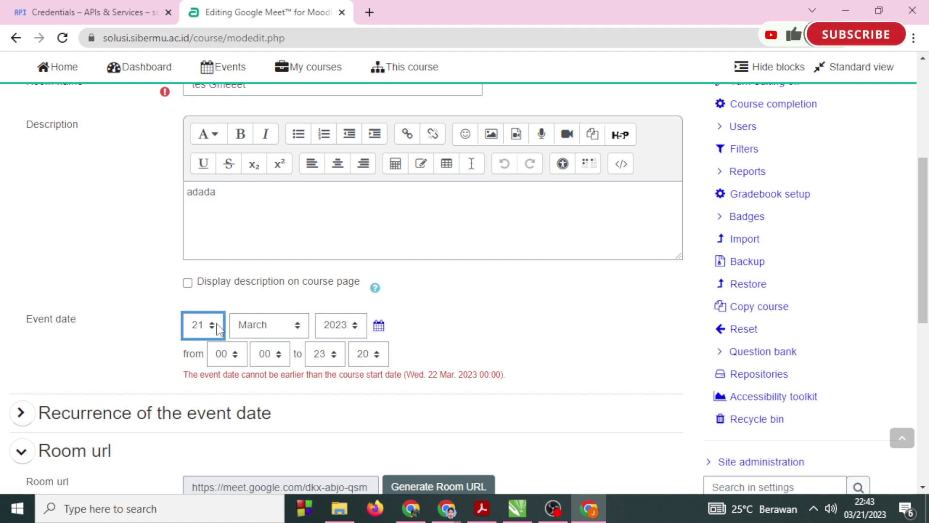
click(380, 355)
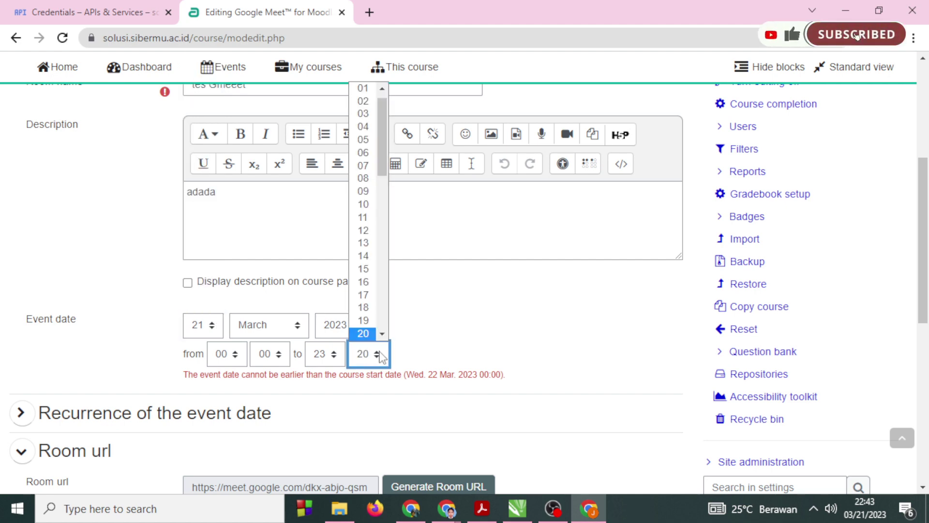
click(366, 334)
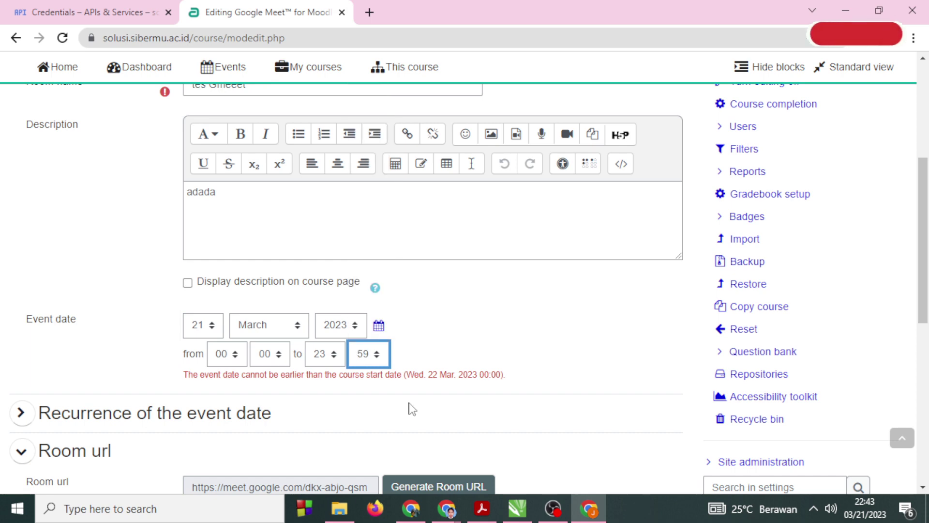
scroll(409, 413, down, 9)
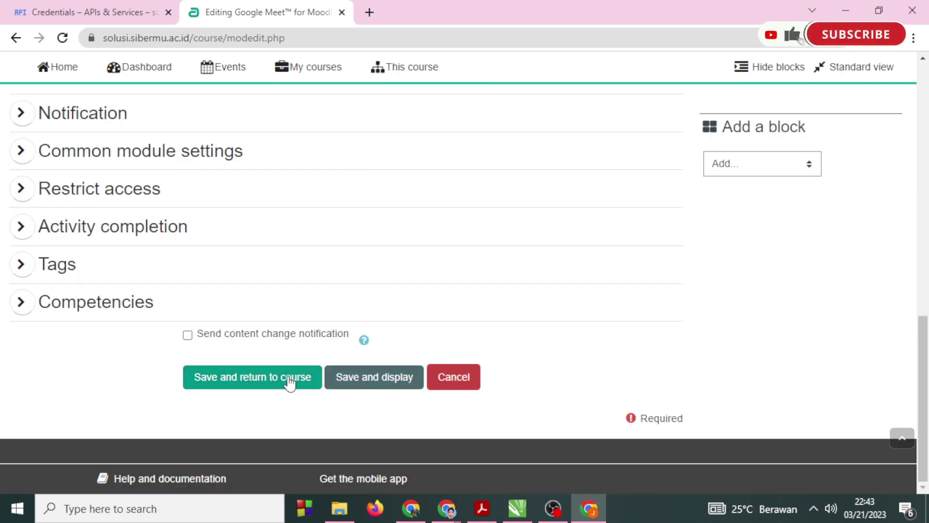
click(291, 379)
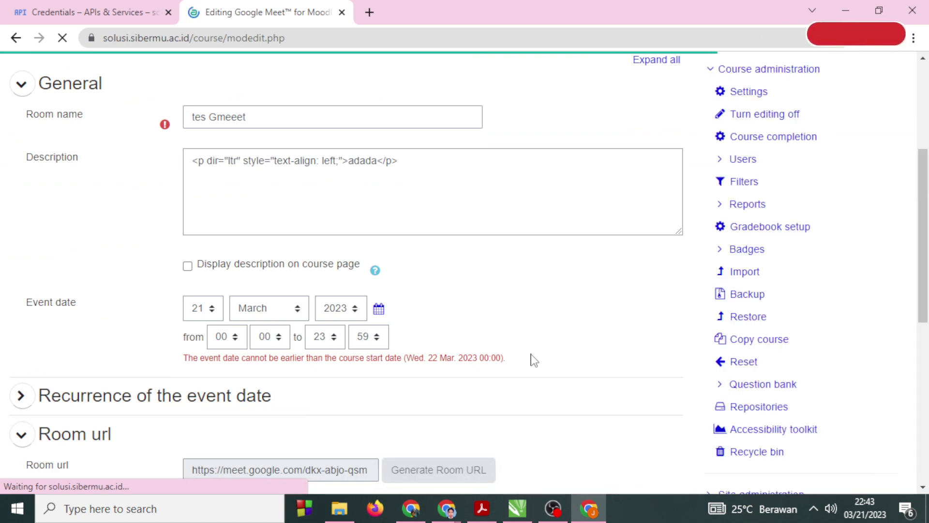
Set the start hour to 01 and attempt to save the activity.
click(225, 354)
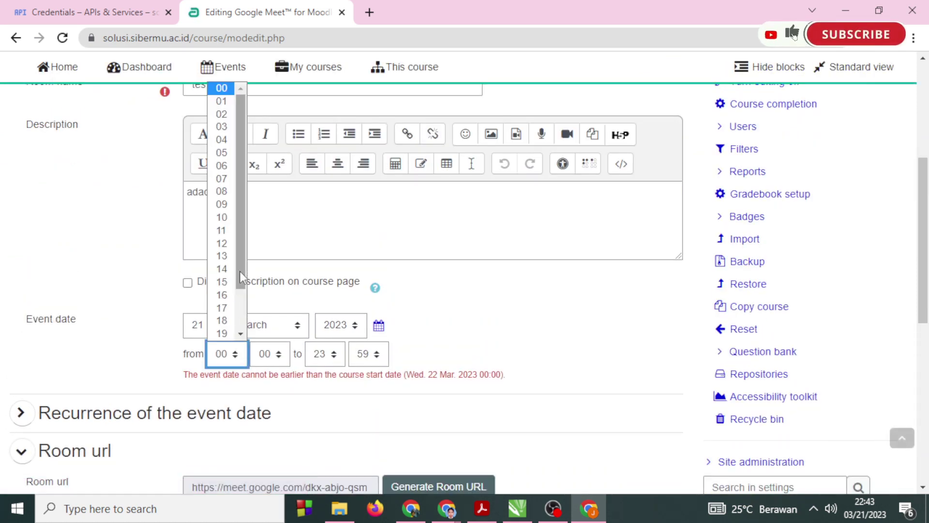
click(222, 100)
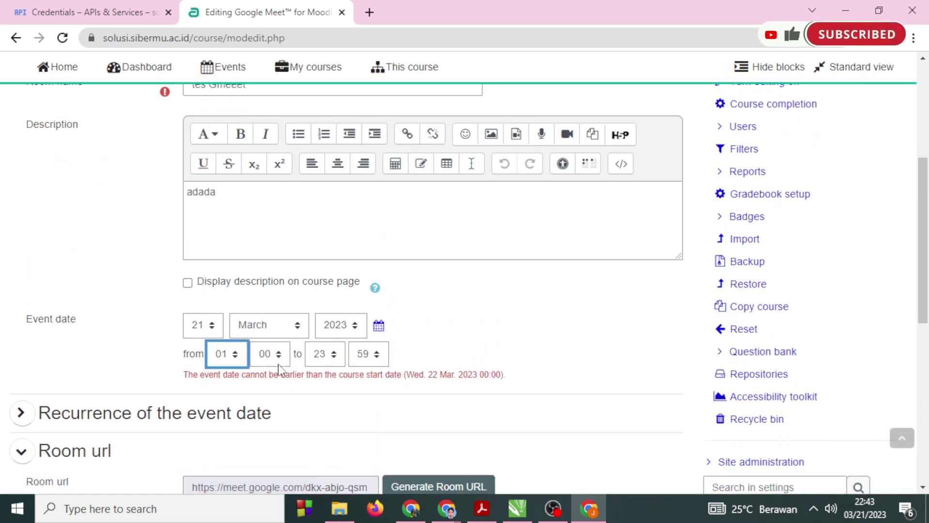
scroll(337, 392, down, 5)
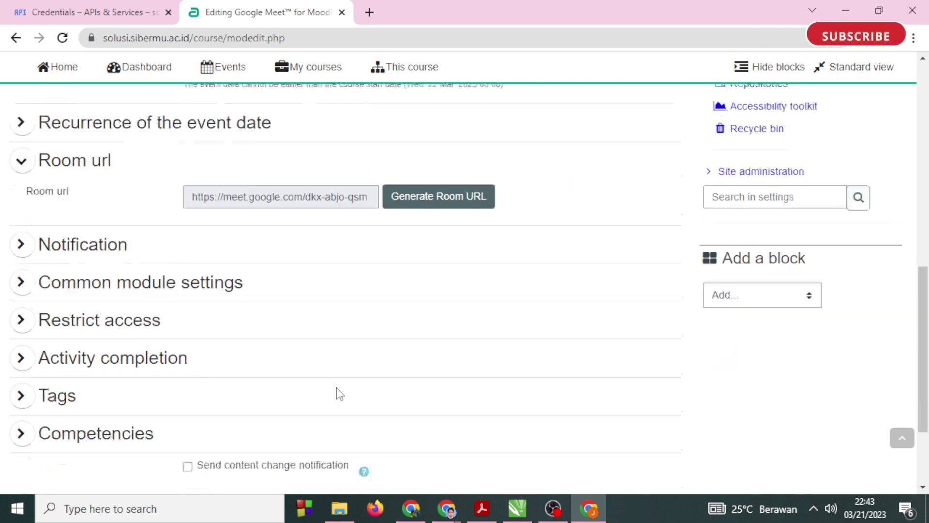
scroll(340, 393, down, 3)
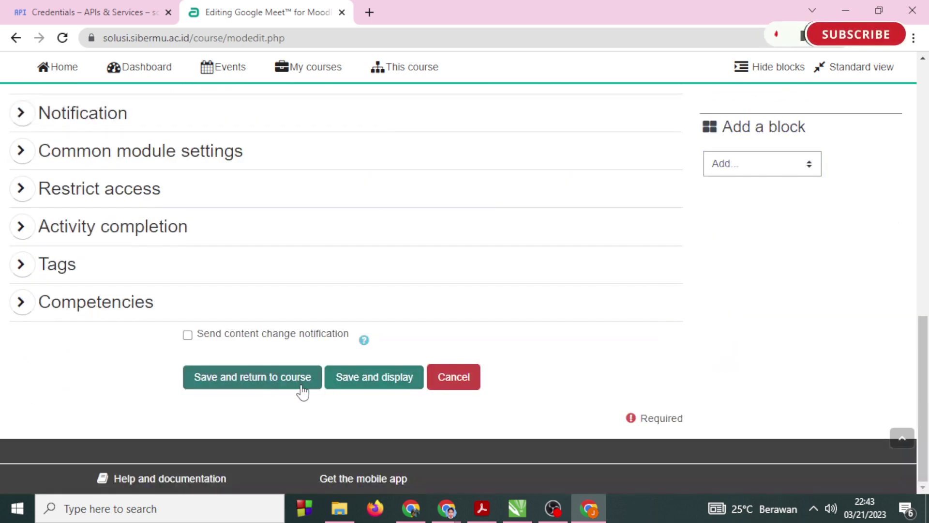
click(373, 377)
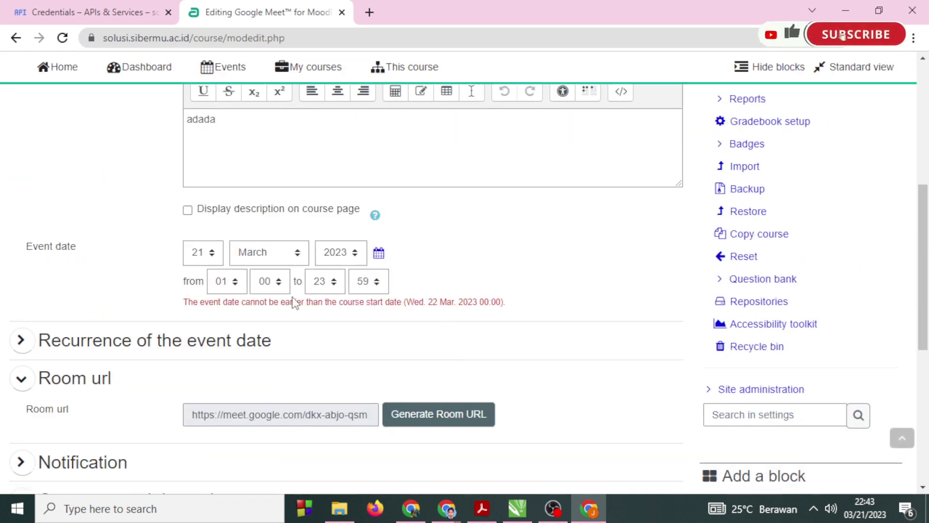
Change the start hour to 23, then 20, keep end hour 23, and save again.
click(238, 288)
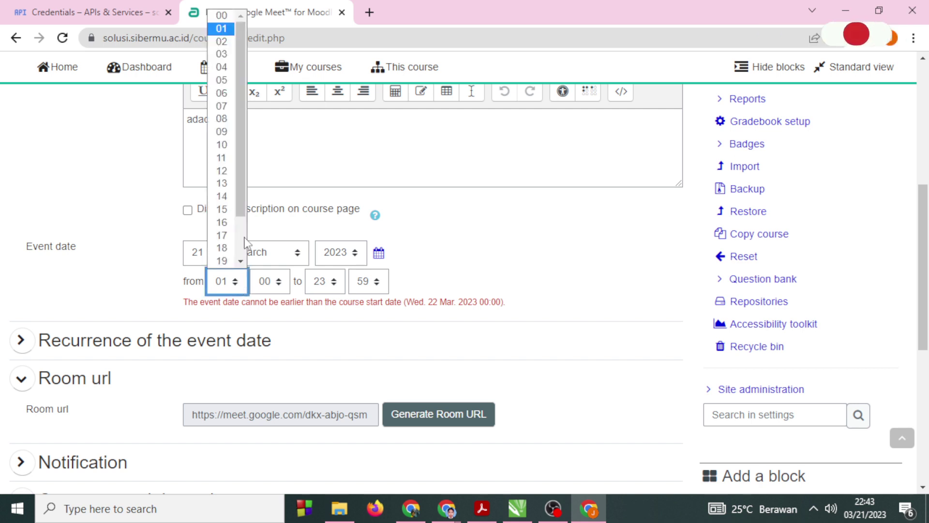
scroll(227, 266, down, 2)
click(222, 262)
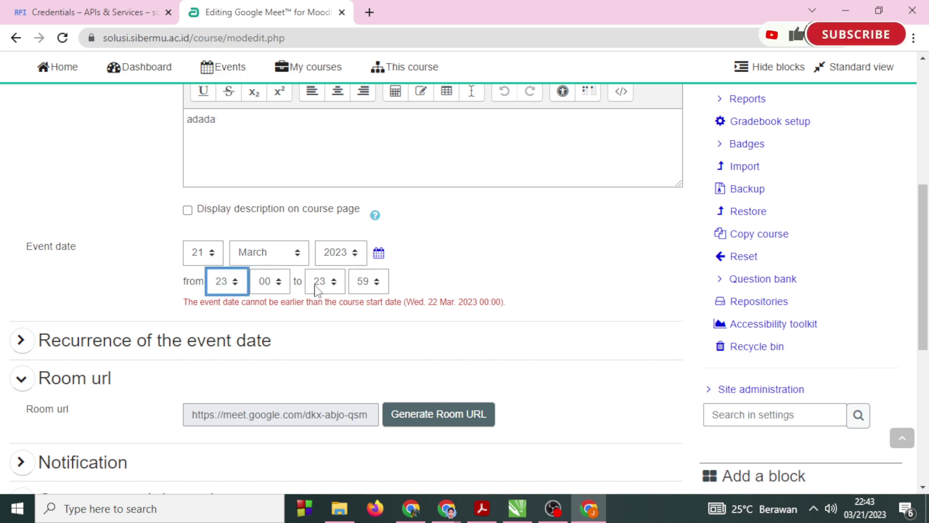
click(317, 290)
click(486, 278)
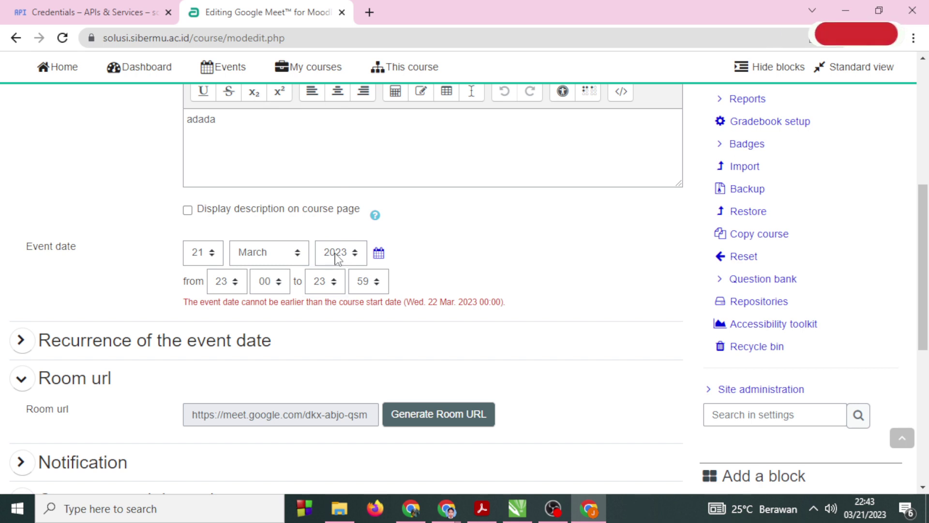
click(228, 283)
click(228, 260)
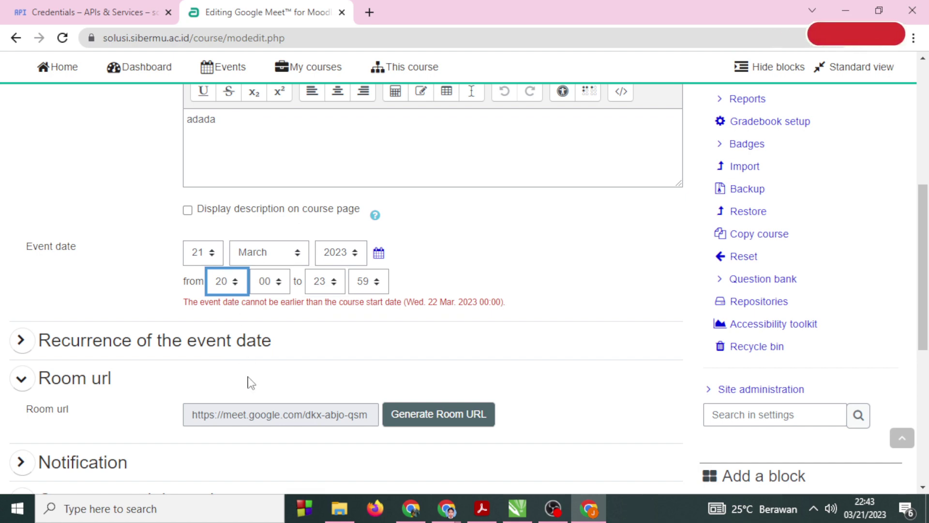
scroll(251, 382, down, 7)
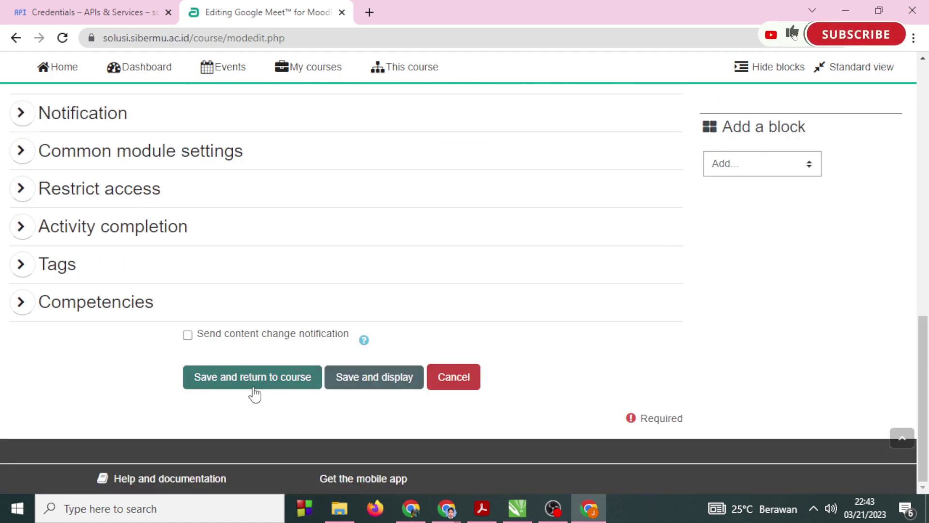
click(256, 380)
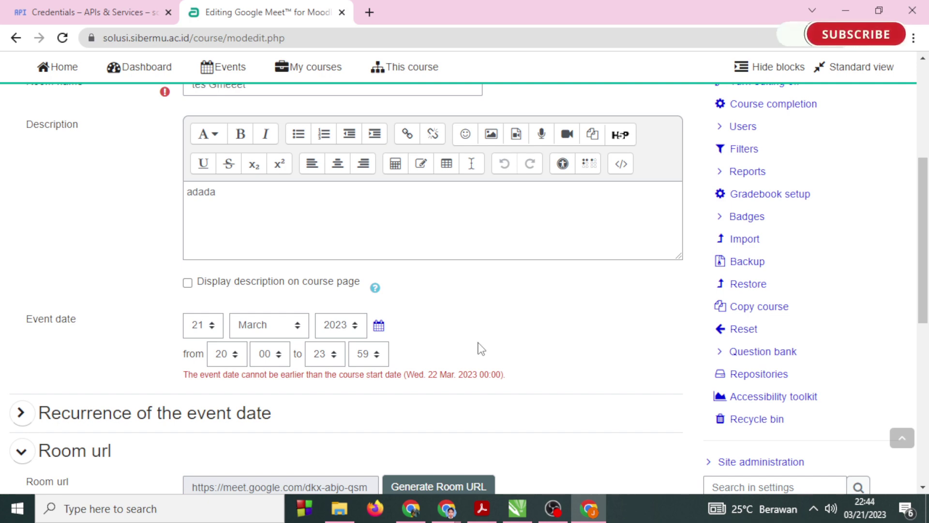
Set the event date to 22 March.
click(203, 331)
key(Down)
key(Down)
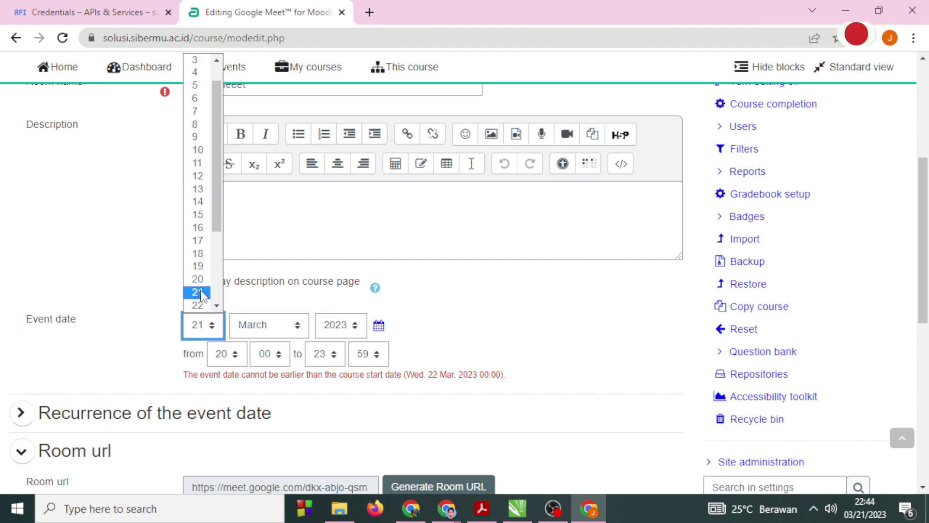
click(215, 307)
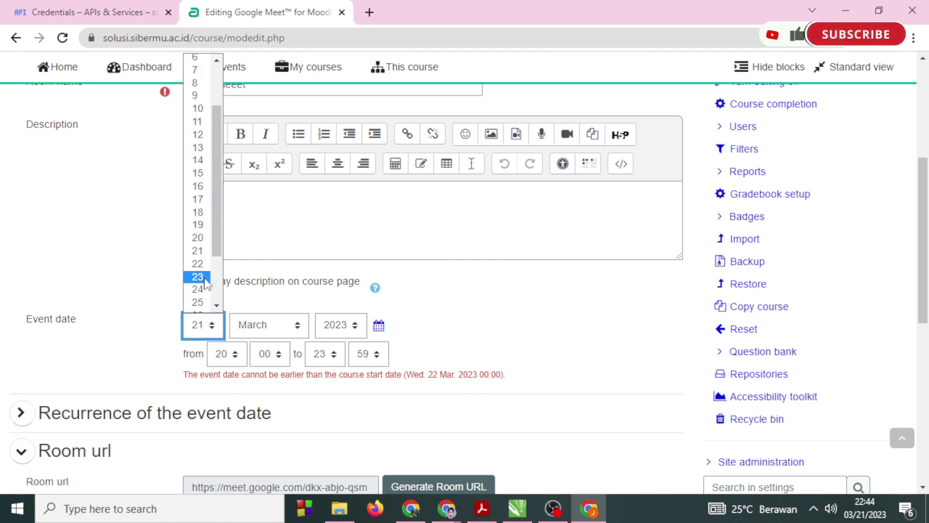
click(200, 263)
click(299, 327)
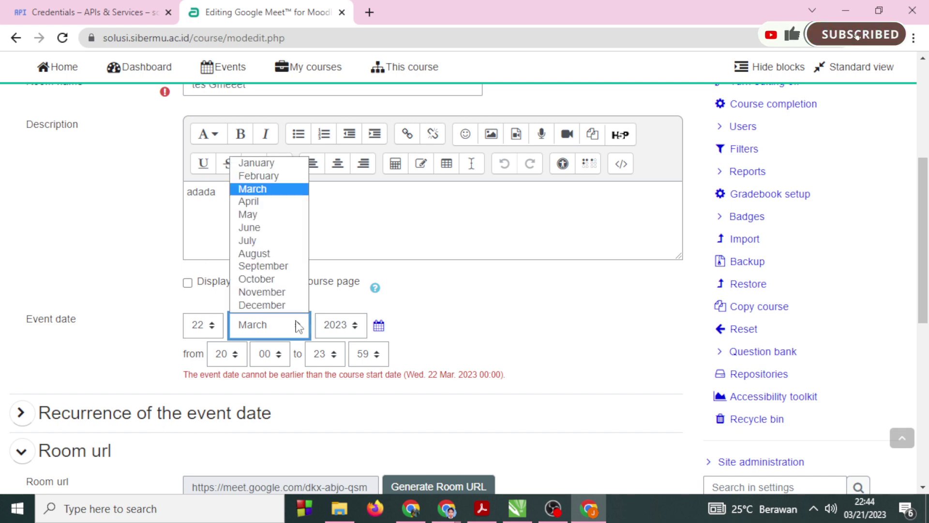
click(298, 327)
Set the start hour to 10, keep the end at 23:59, and save to HOTLINE.
click(235, 355)
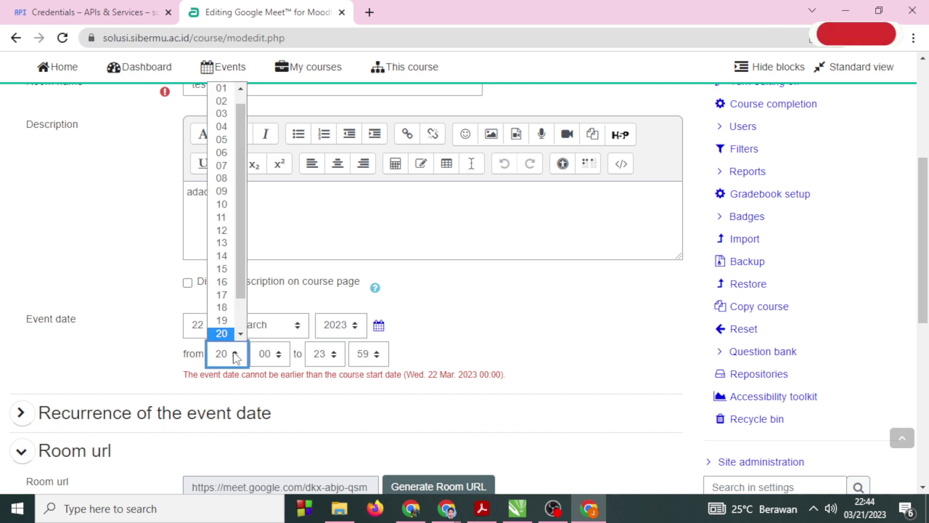
click(235, 356)
click(234, 356)
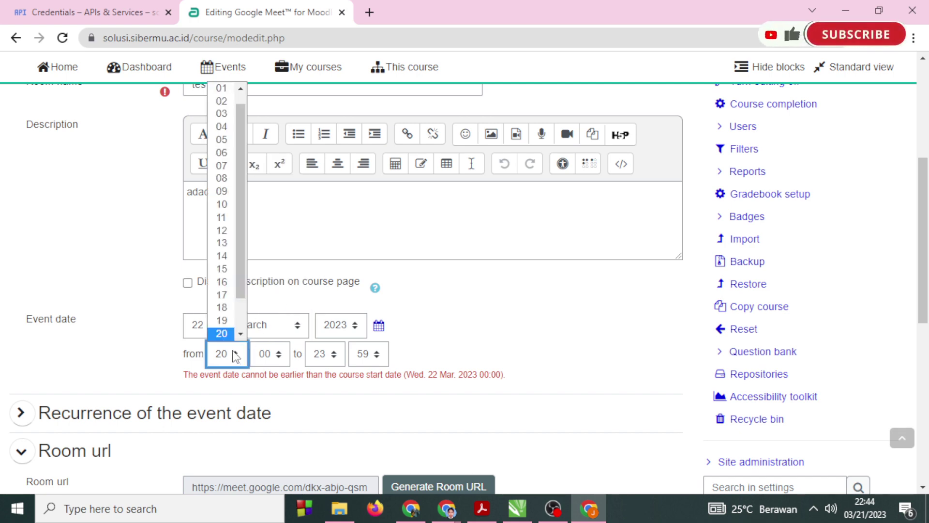
click(230, 204)
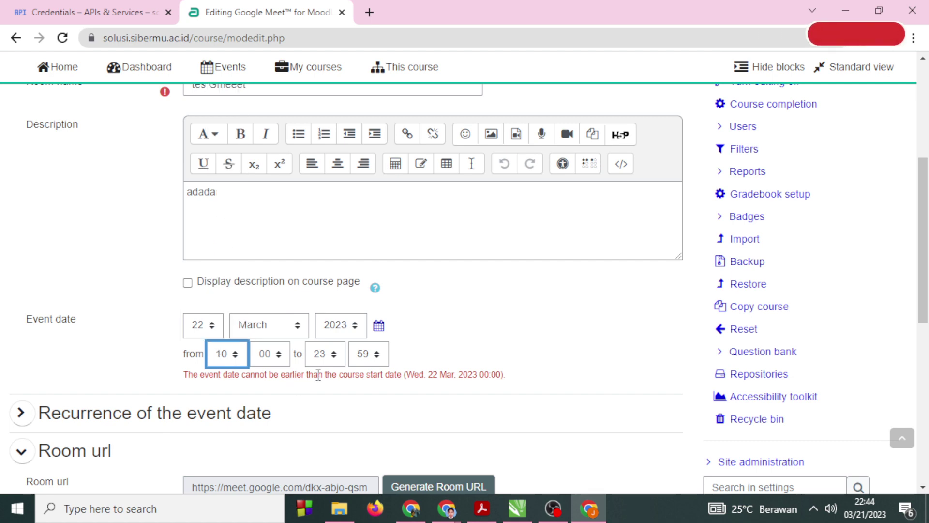
click(329, 358)
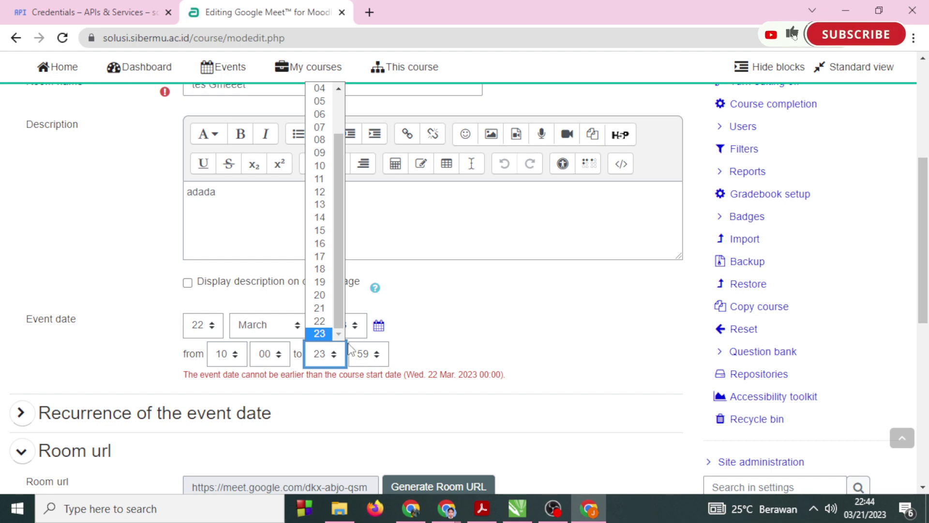
click(376, 358)
click(377, 357)
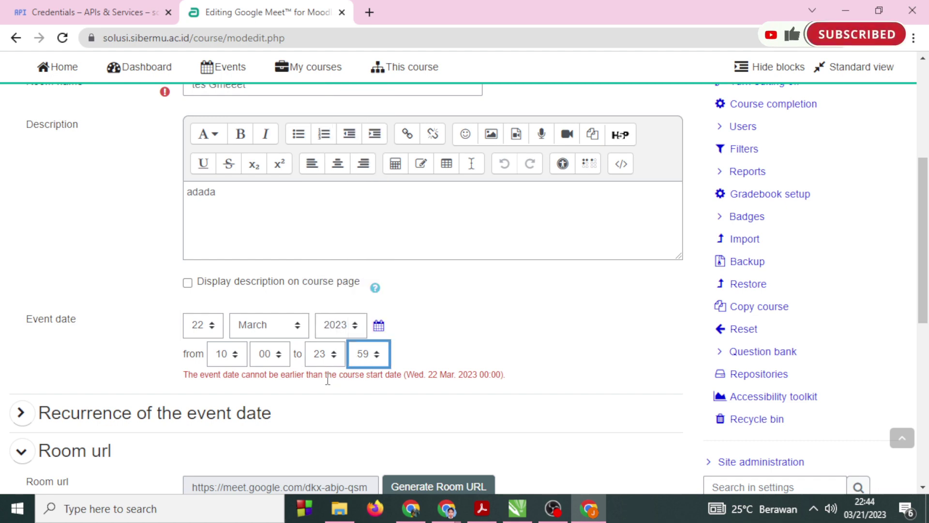
scroll(328, 380, down, 7)
click(267, 423)
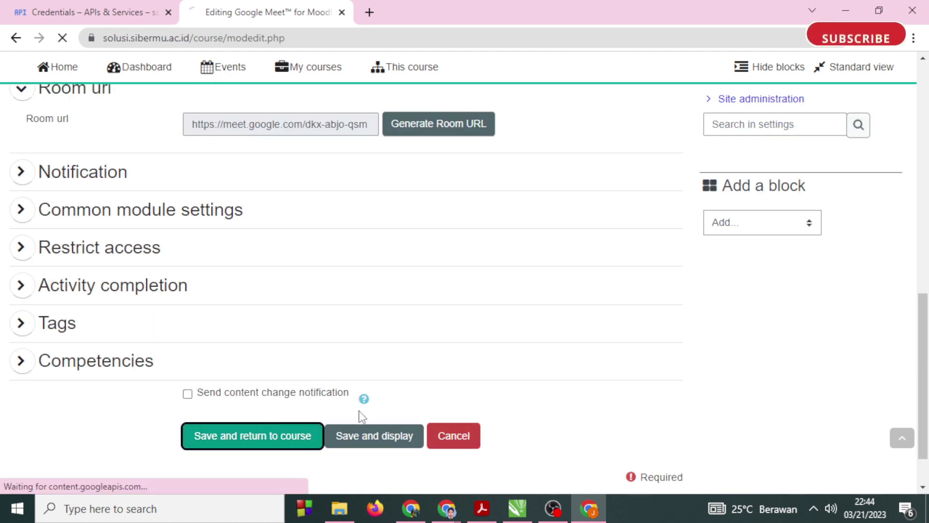
Bring up the window with the unsaved Meet form and leave it via the HOT breadcrumb.
scroll(362, 412, down, 3)
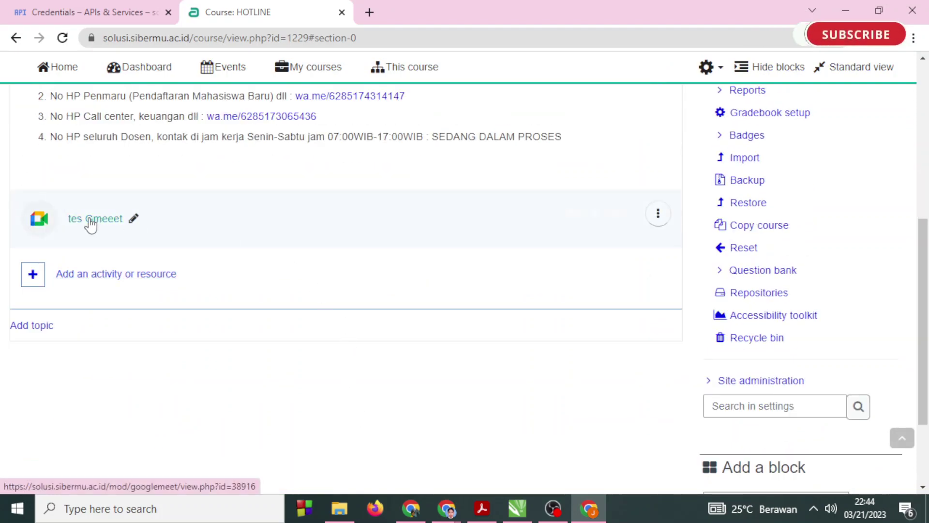
mouse_move(446, 515)
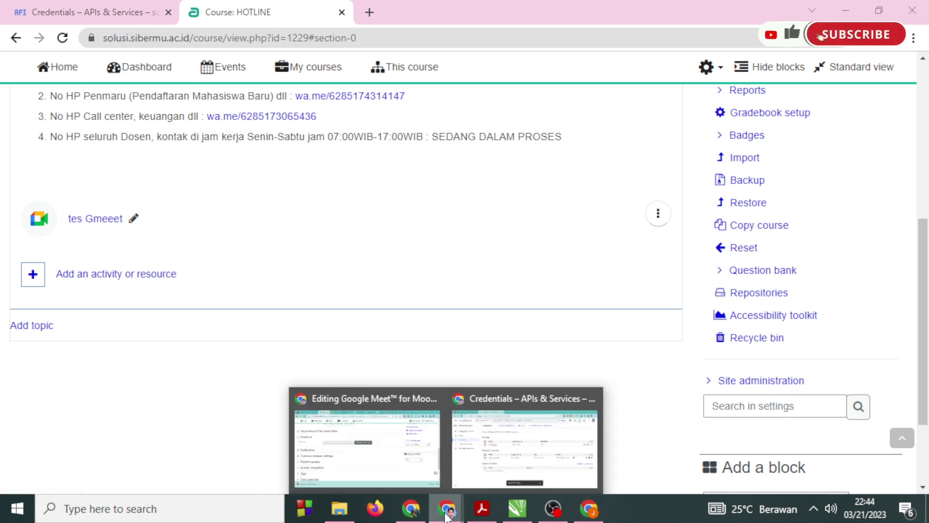
click(418, 465)
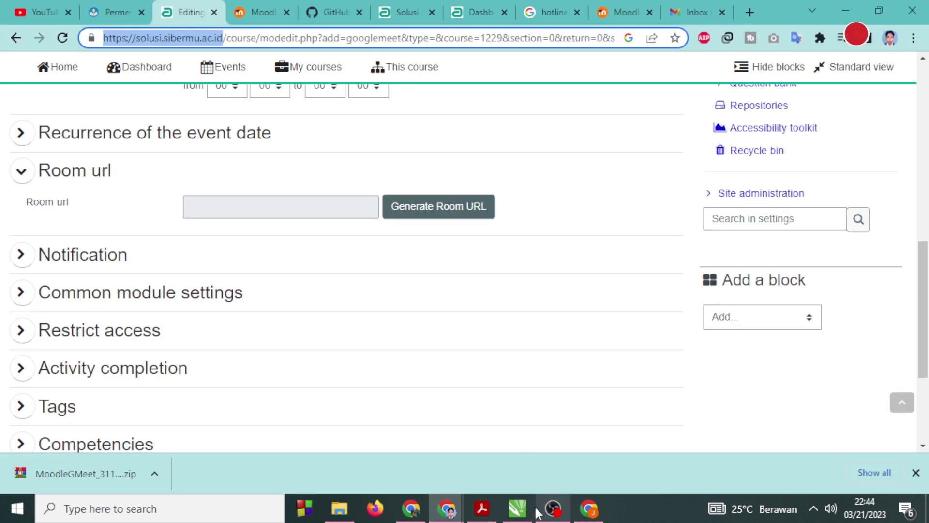
click(446, 508)
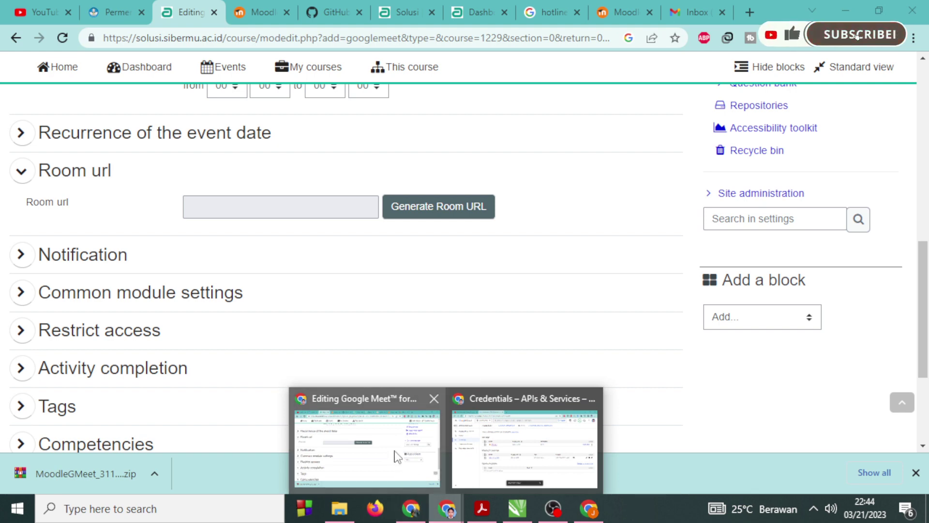
click(396, 453)
scroll(391, 363, up, 10)
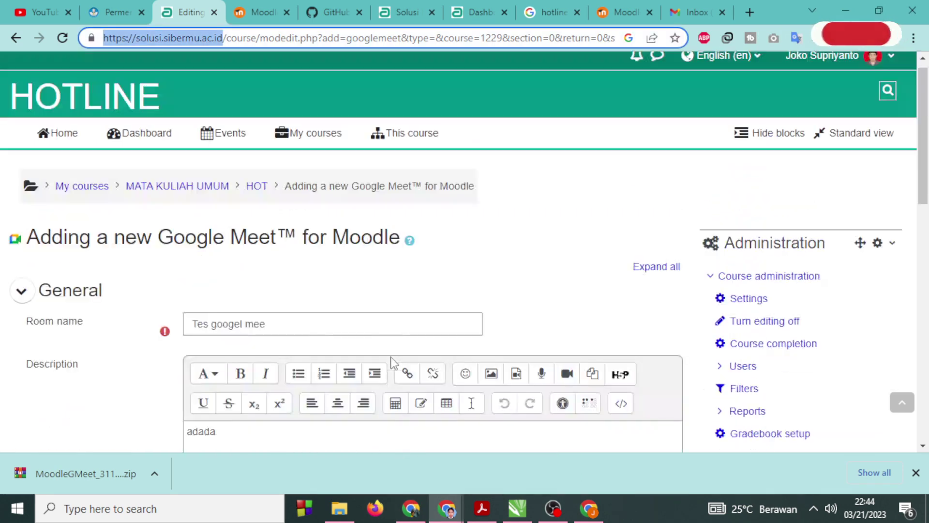
click(256, 188)
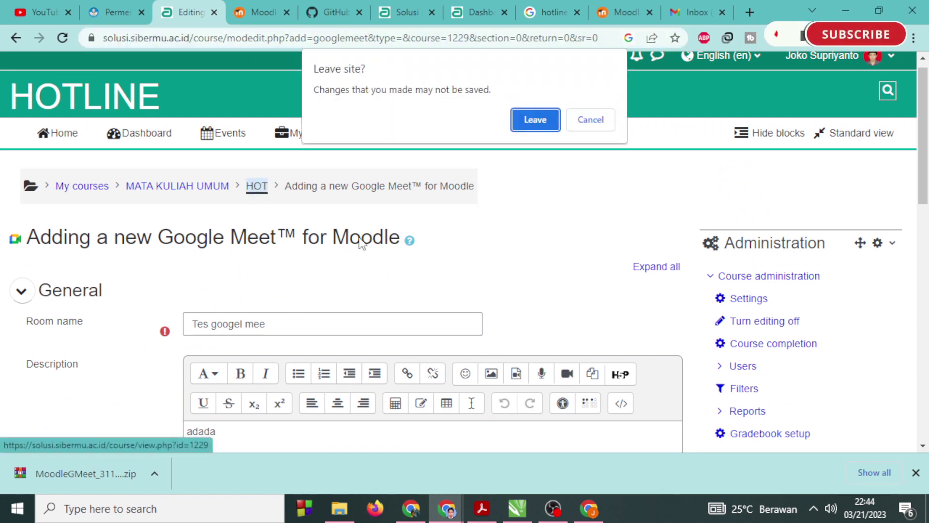
click(520, 130)
scroll(324, 344, down, 5)
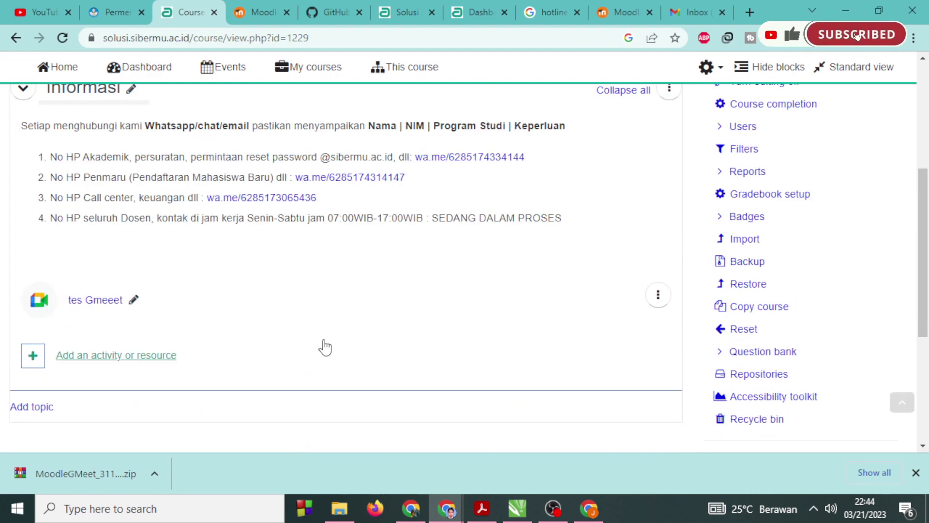
Open tes Gmeeet, attempt Drive sync, close the blocked sign-in popup, then front the HOTLINE window.
click(85, 300)
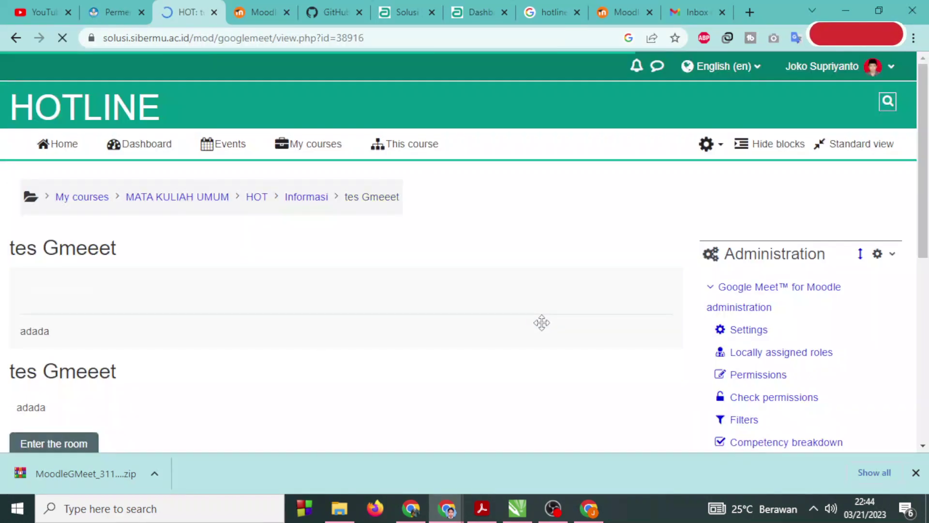
scroll(541, 323, down, 8)
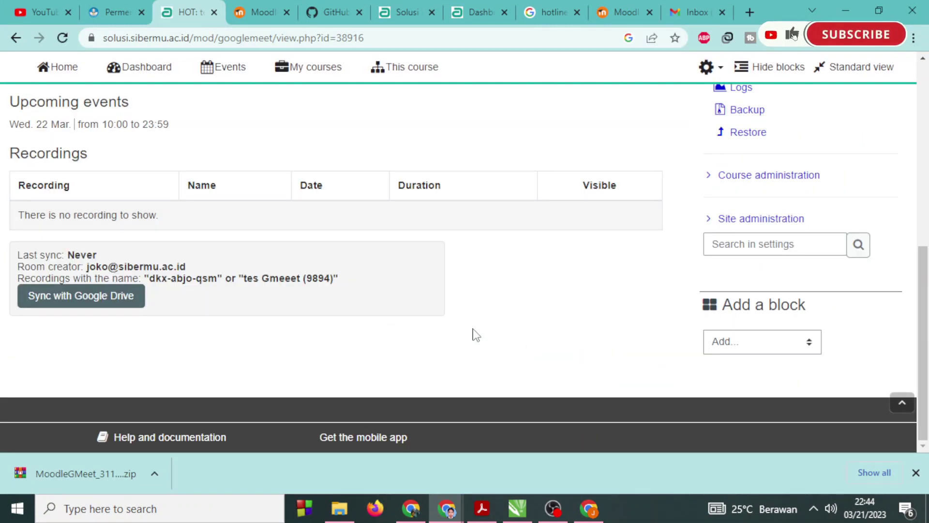
click(111, 299)
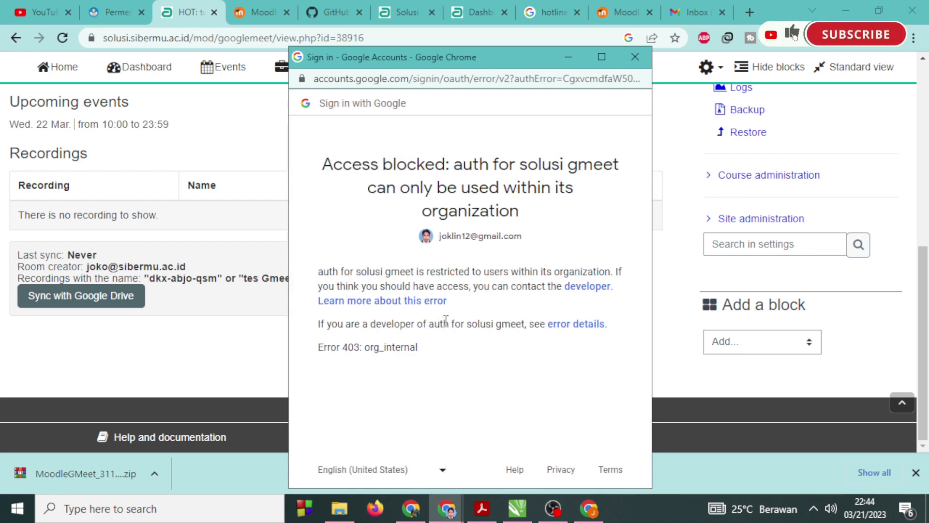
drag(317, 170, 559, 272)
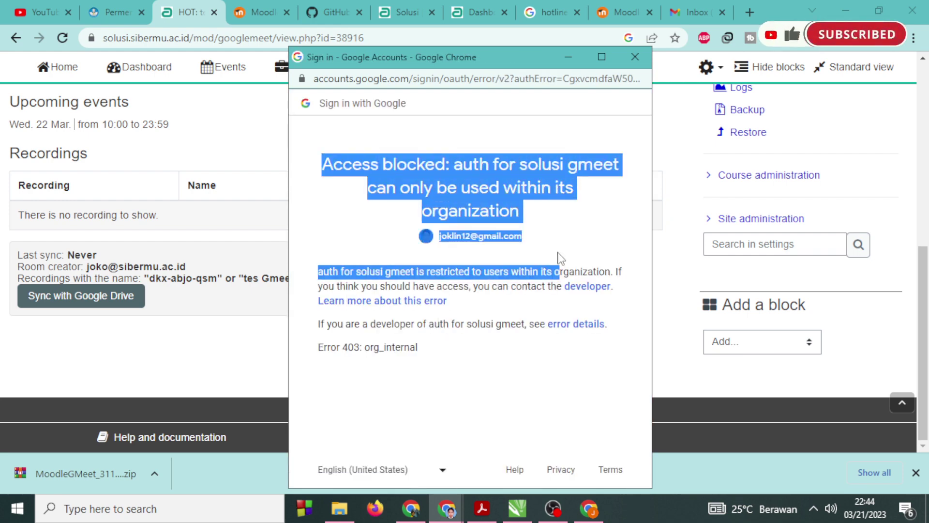
click(635, 57)
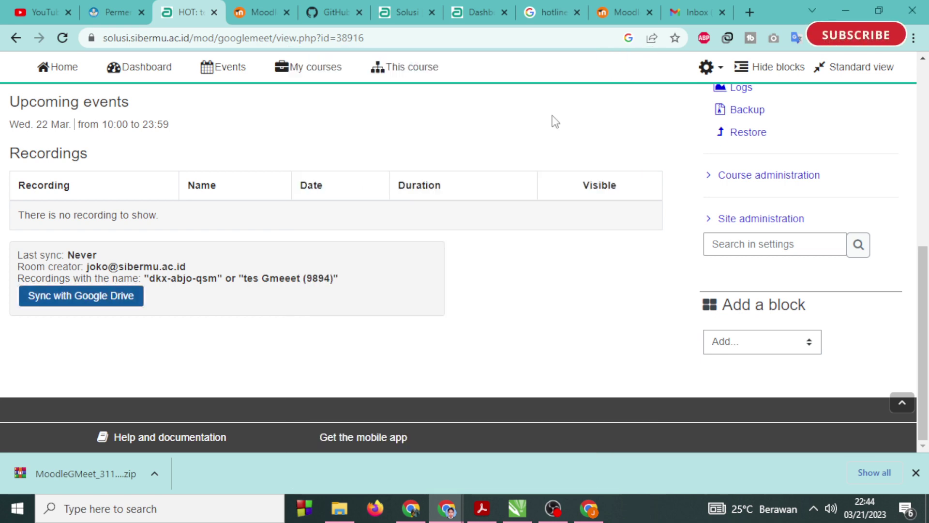
click(585, 511)
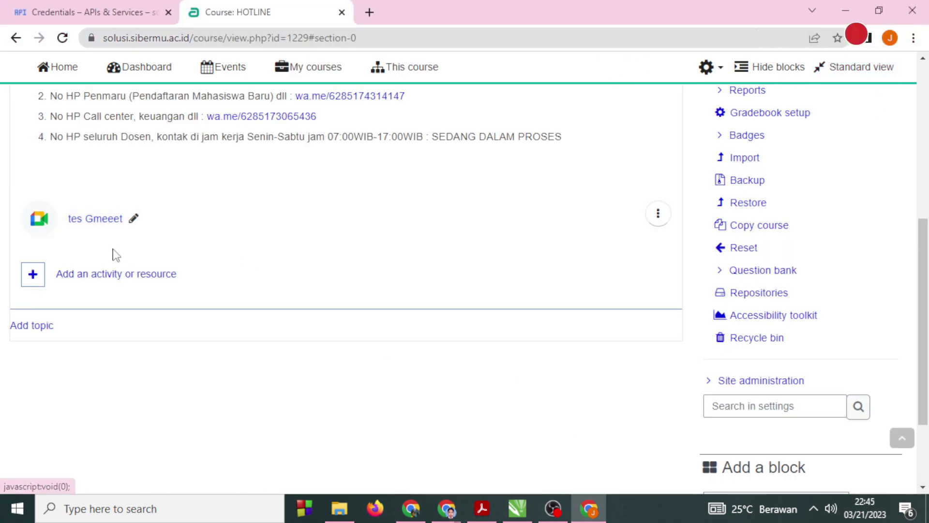
Sync tes Gmeeet with Google Drive, choosing the account and granting the requested permissions.
click(89, 220)
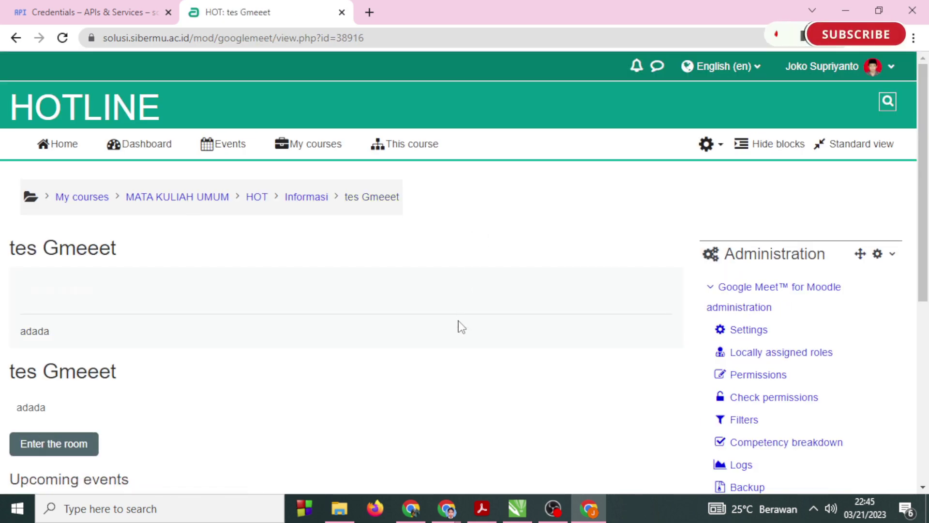
scroll(465, 353, down, 5)
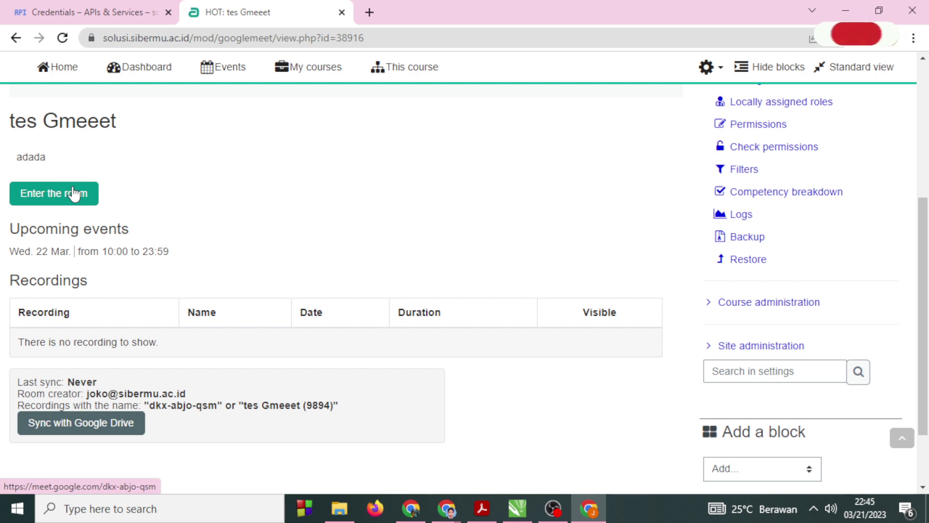
click(115, 428)
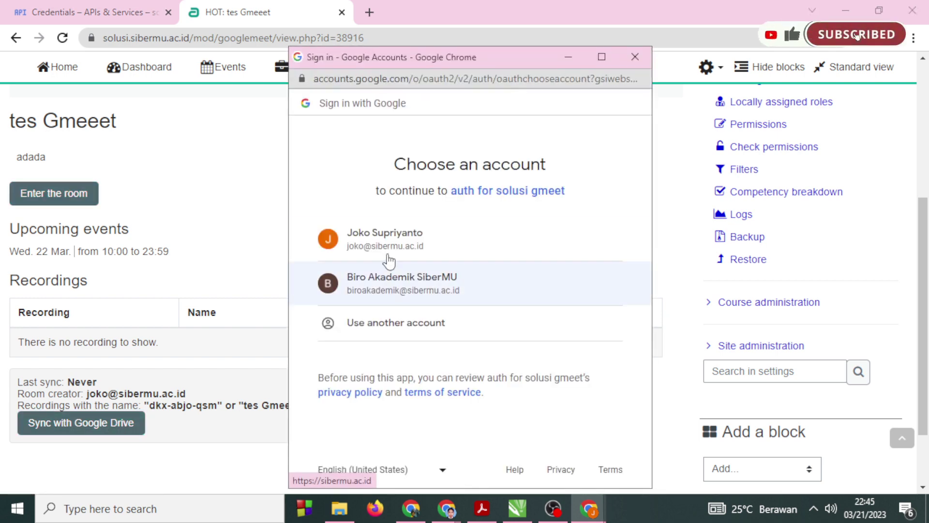
click(393, 241)
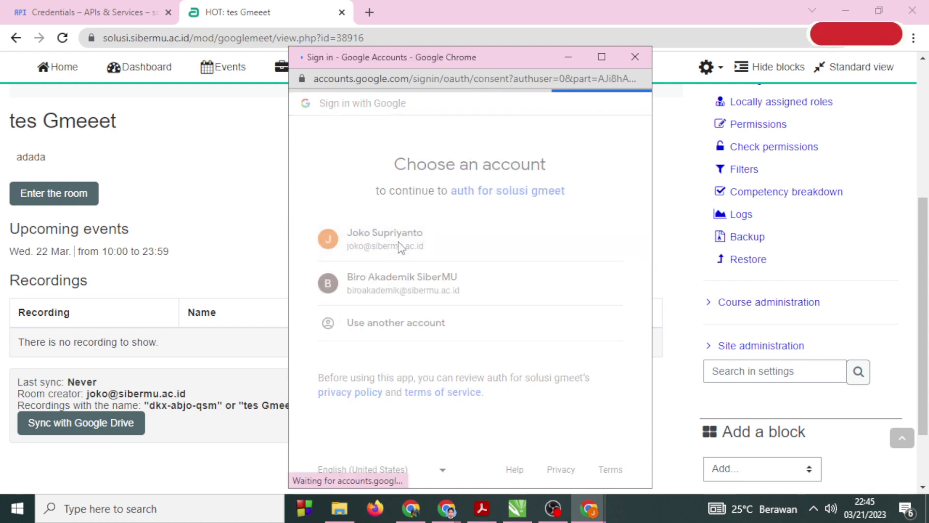
scroll(471, 404, down, 5)
click(493, 431)
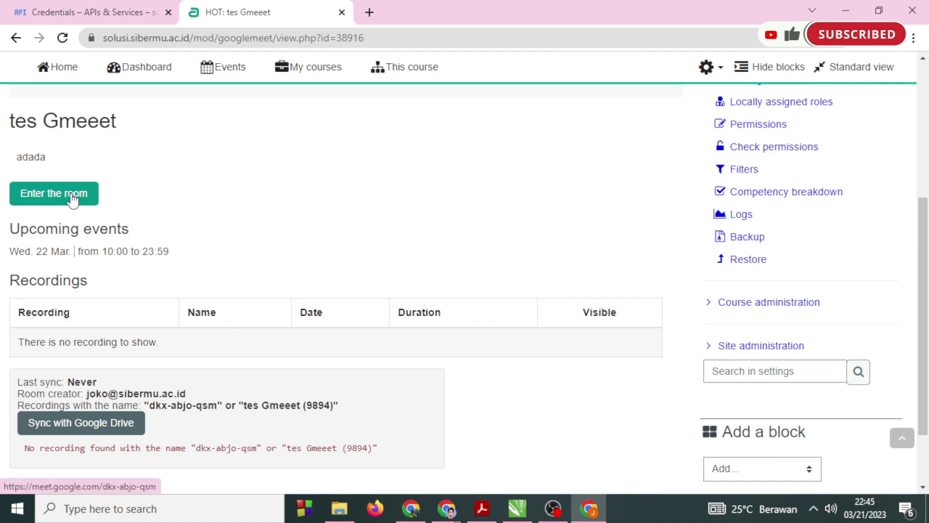
Launch the tes Gmeeet Meet room from the other activity window.
mouse_move(446, 508)
click(338, 396)
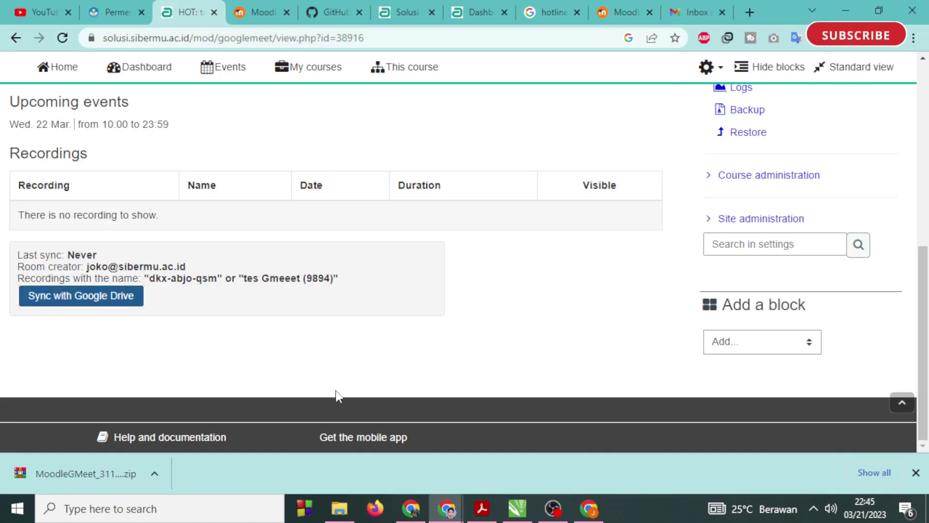
scroll(181, 304, up, 3)
click(72, 213)
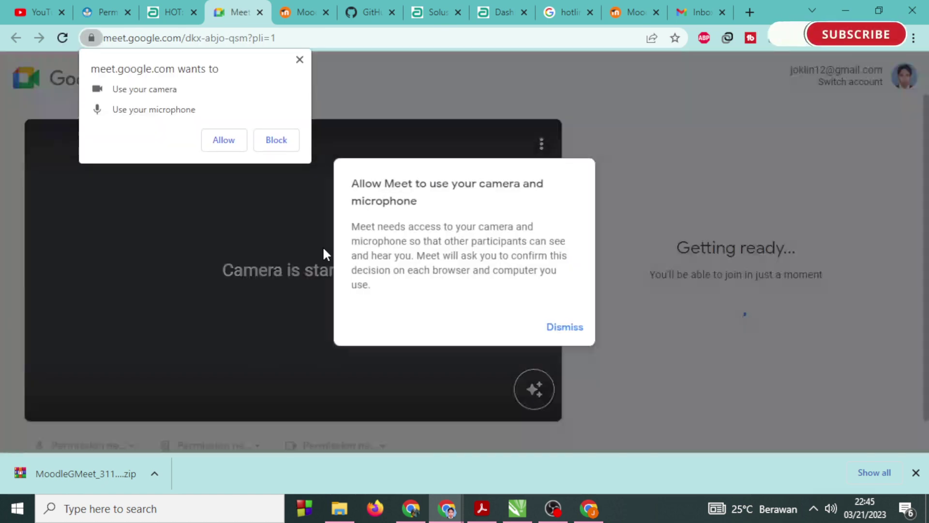
Allow camera, microphone and notifications in Meet, ask to join, then return to Moodle.
click(562, 330)
click(230, 139)
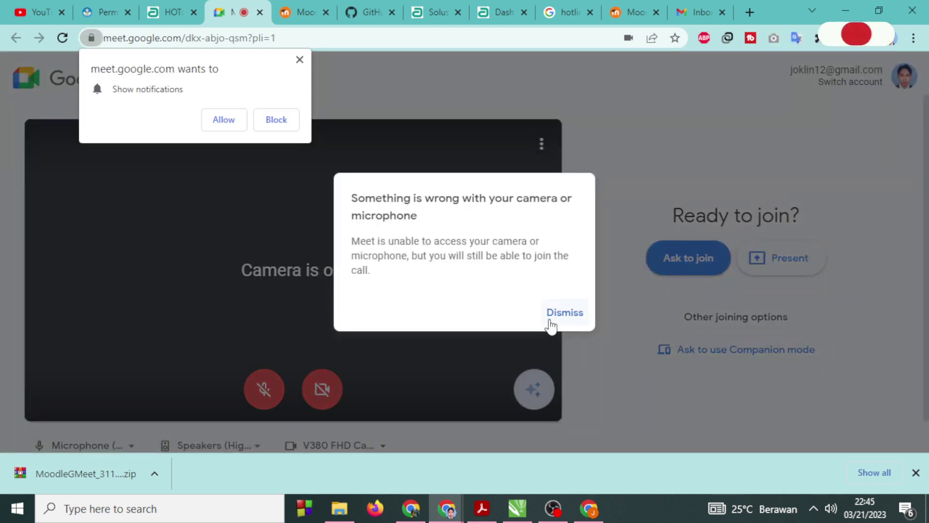
click(557, 315)
click(215, 120)
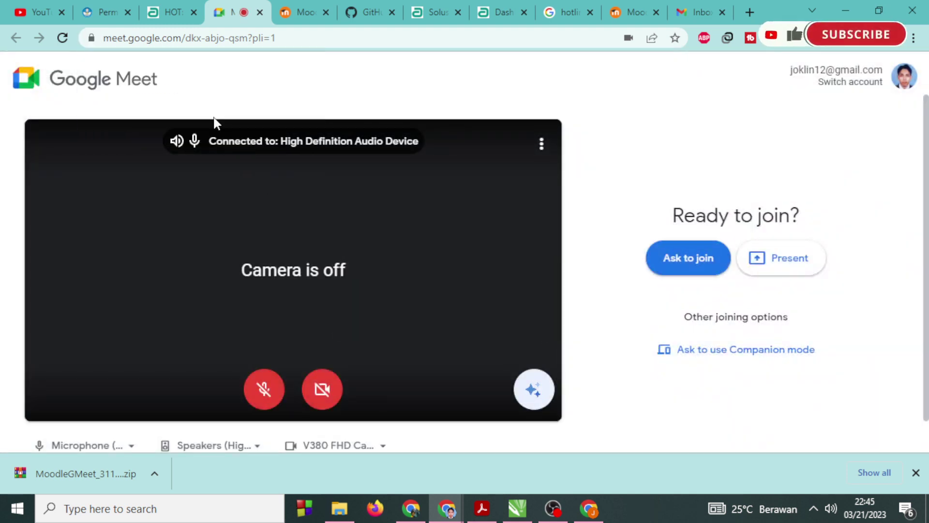
click(693, 259)
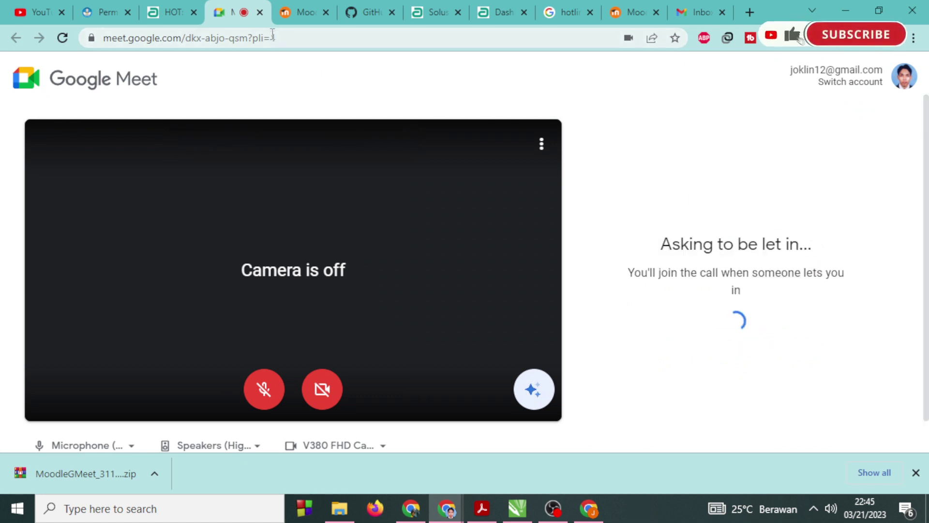
click(589, 508)
scroll(293, 332, up, 1)
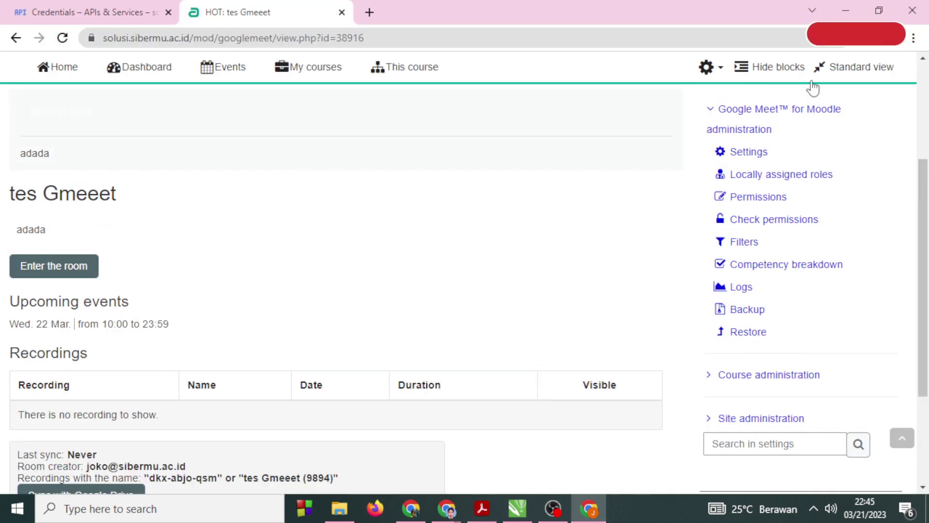
Join the tes Gmeeet room as host, deny the guest's join request, and return to Moodle.
click(892, 38)
click(892, 38)
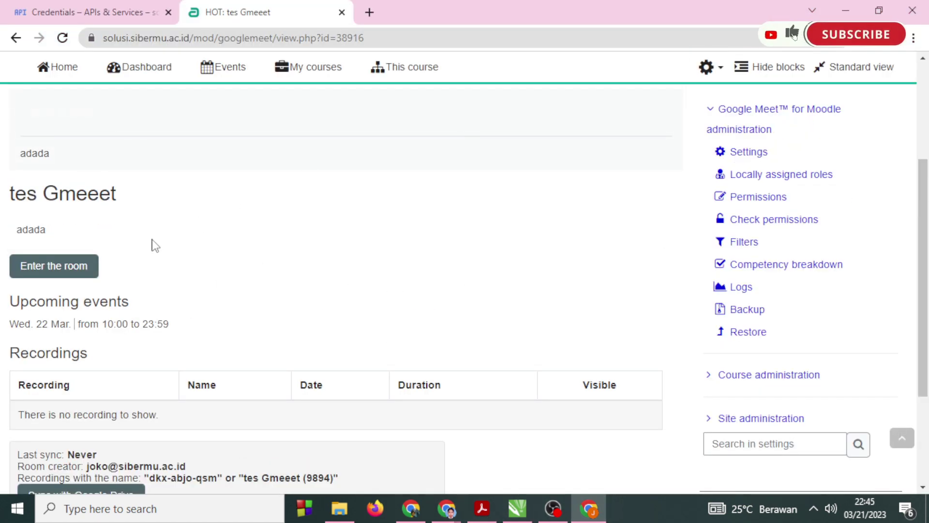
click(51, 266)
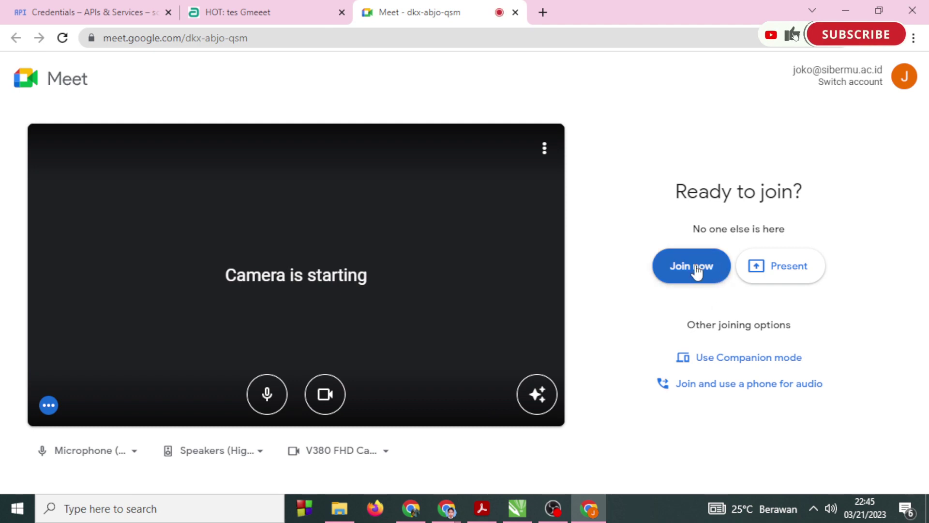
click(697, 270)
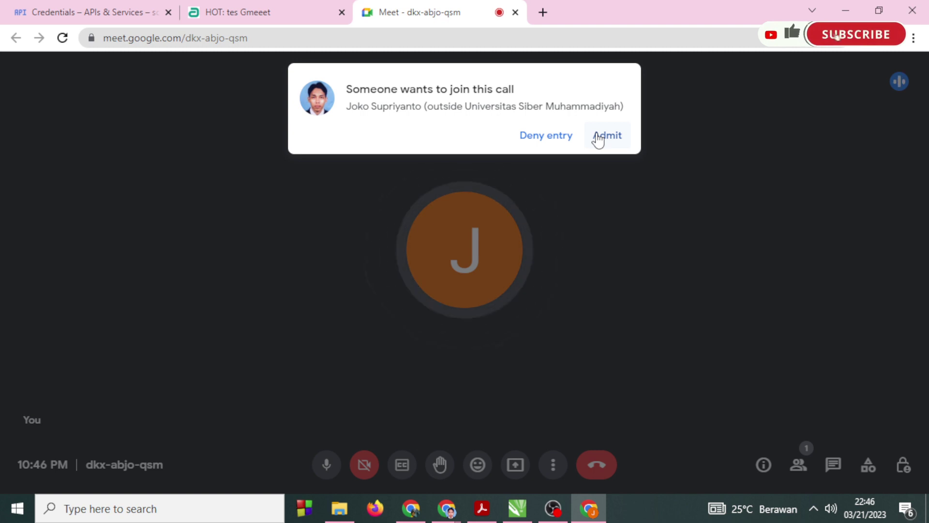
click(546, 138)
click(232, 14)
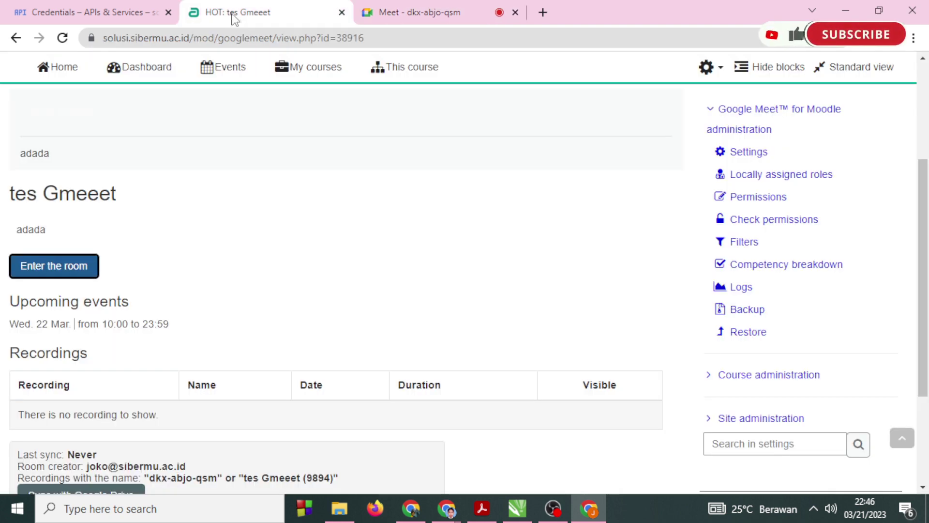
Close the ongoing Google Meet call tab.
scroll(326, 315, up, 3)
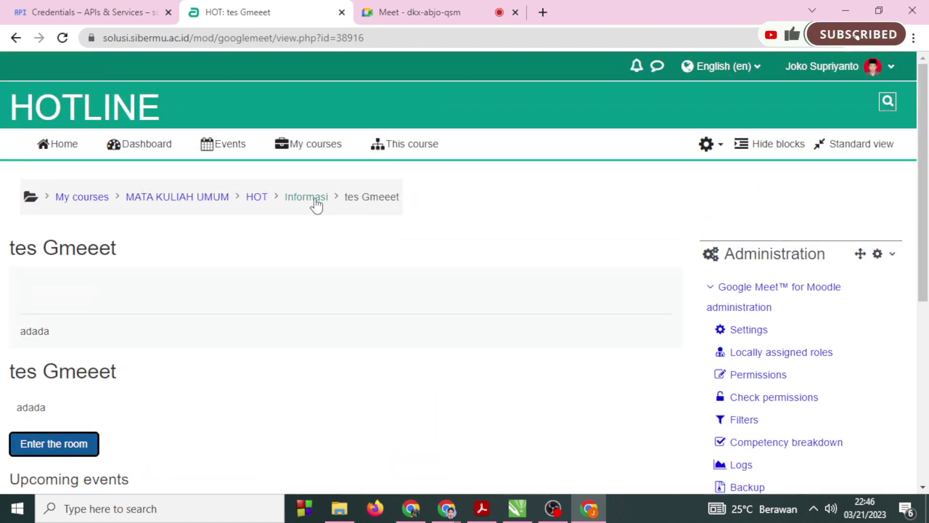
click(415, 14)
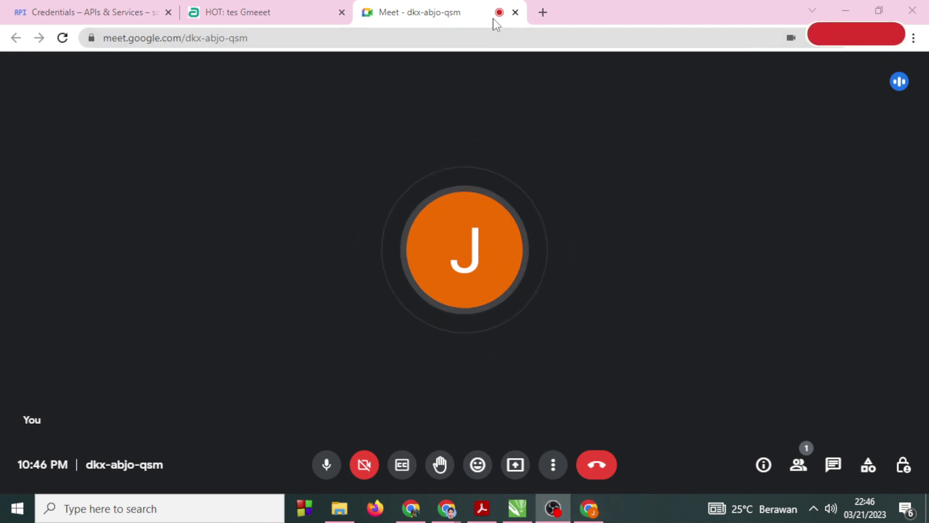
click(515, 12)
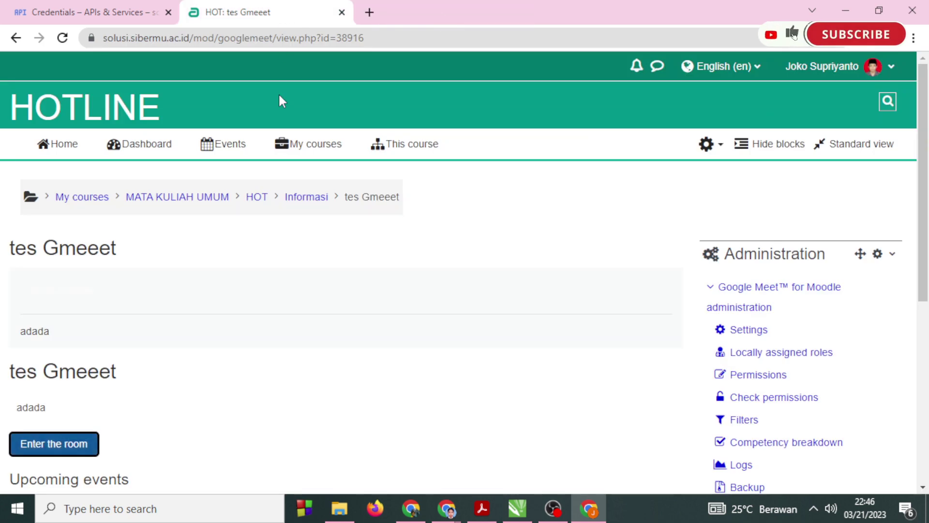
Return to the HOT course page and reopen the tes Gmeeet activity.
click(256, 196)
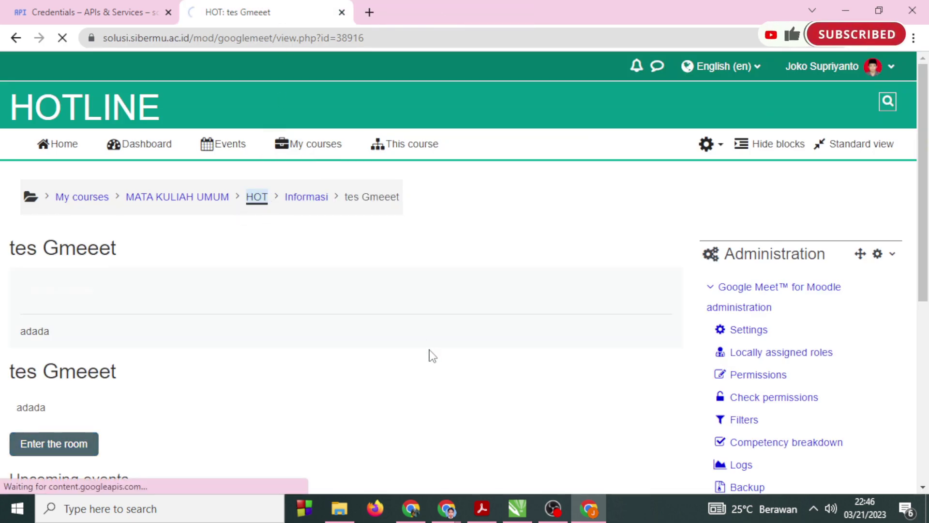
scroll(432, 355, down, 7)
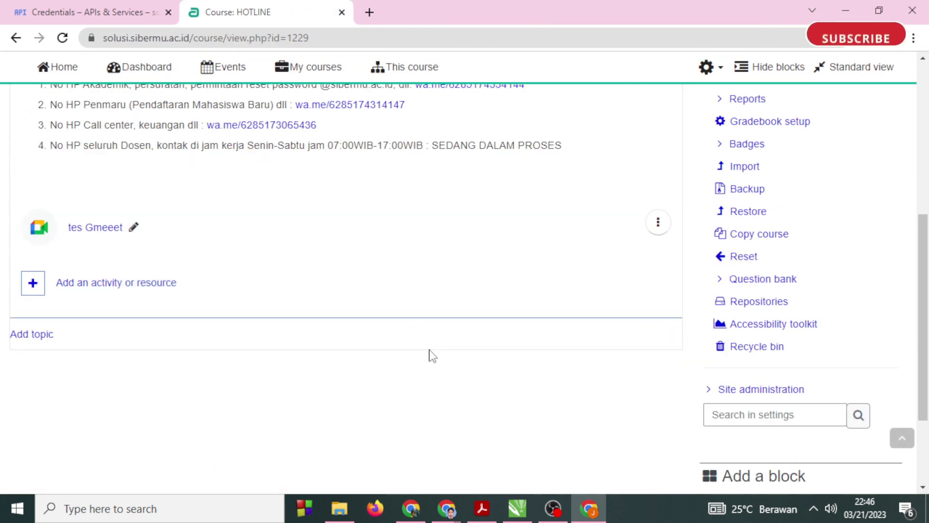
scroll(431, 355, up, 1)
click(100, 301)
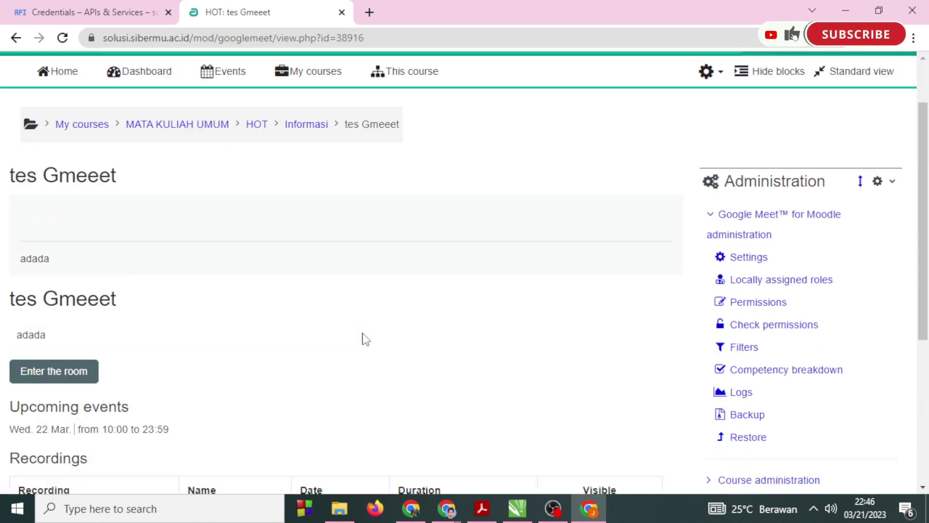
scroll(365, 339, down, 3)
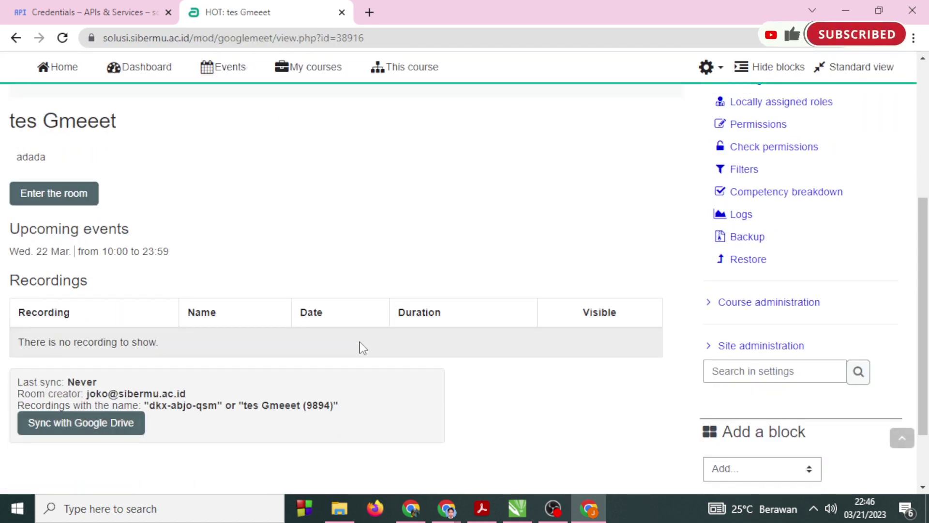
scroll(359, 341, down, 2)
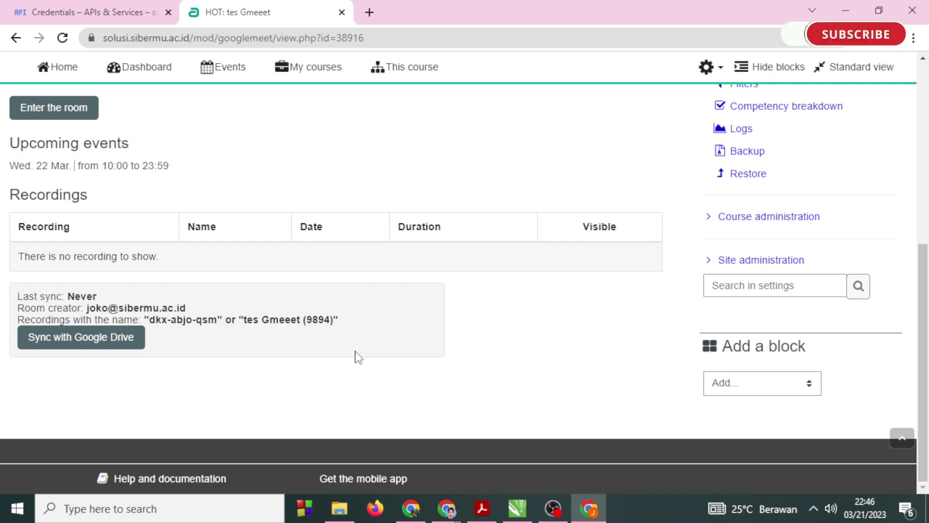
Bring up the guest's Meet window showing its join request was denied.
click(593, 513)
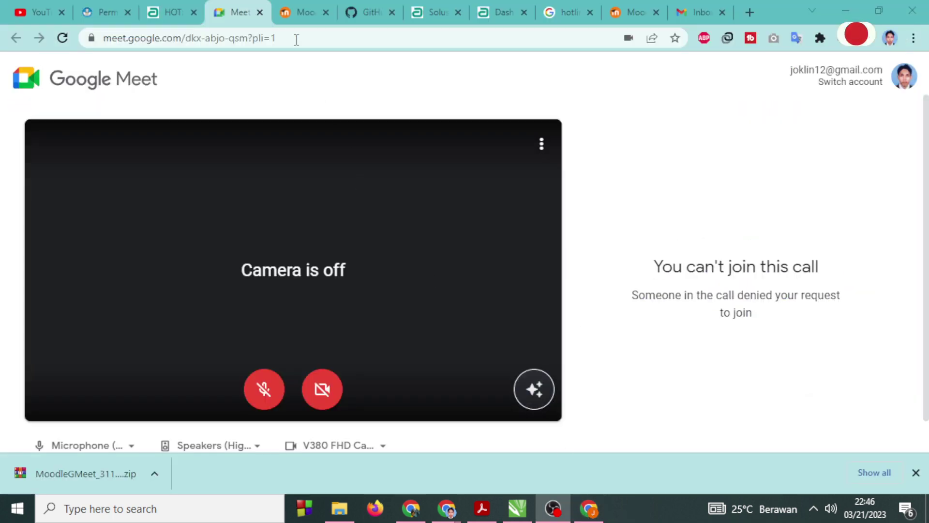
click(170, 13)
click(233, 13)
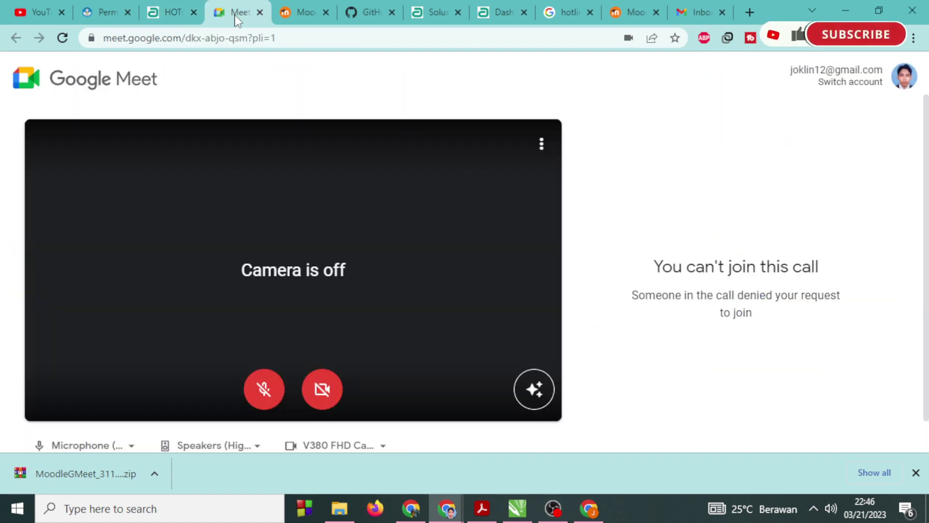